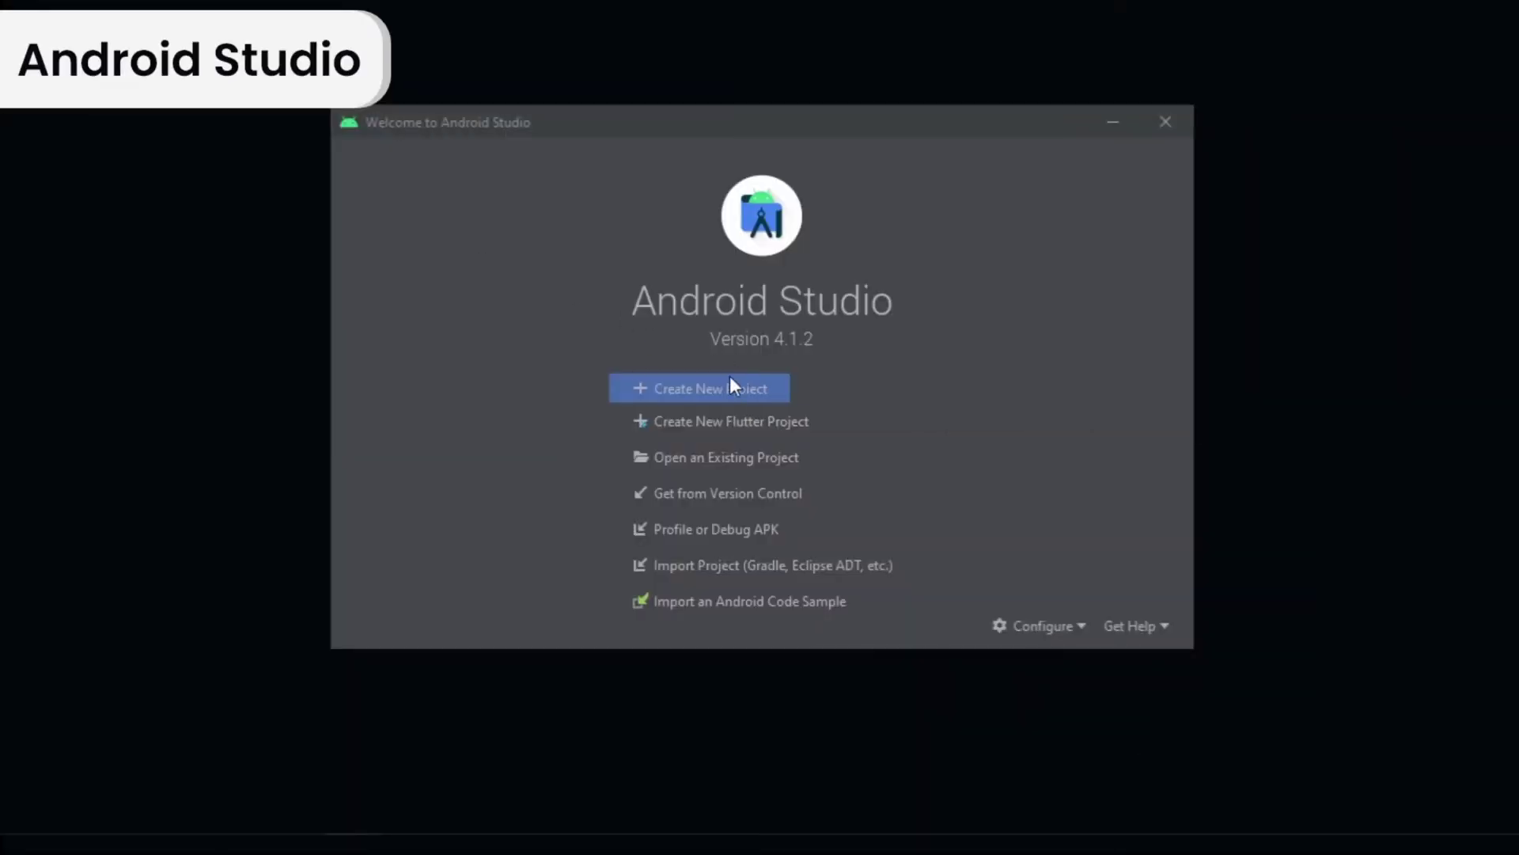
# Step: Create a new Empty Activity project named CardView
pyautogui.click(701, 389)
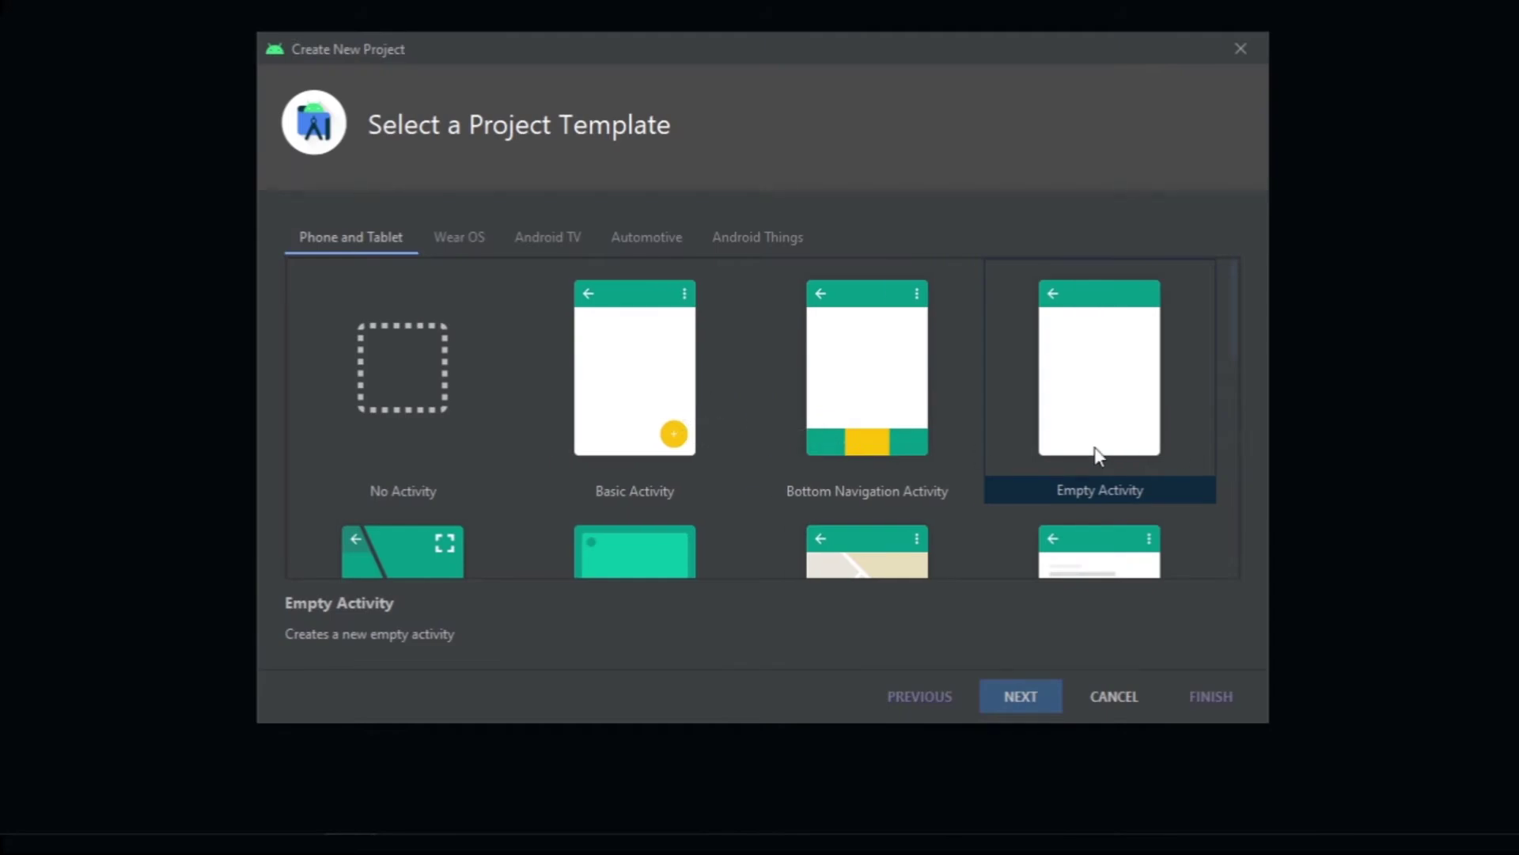
pyautogui.click(1099, 457)
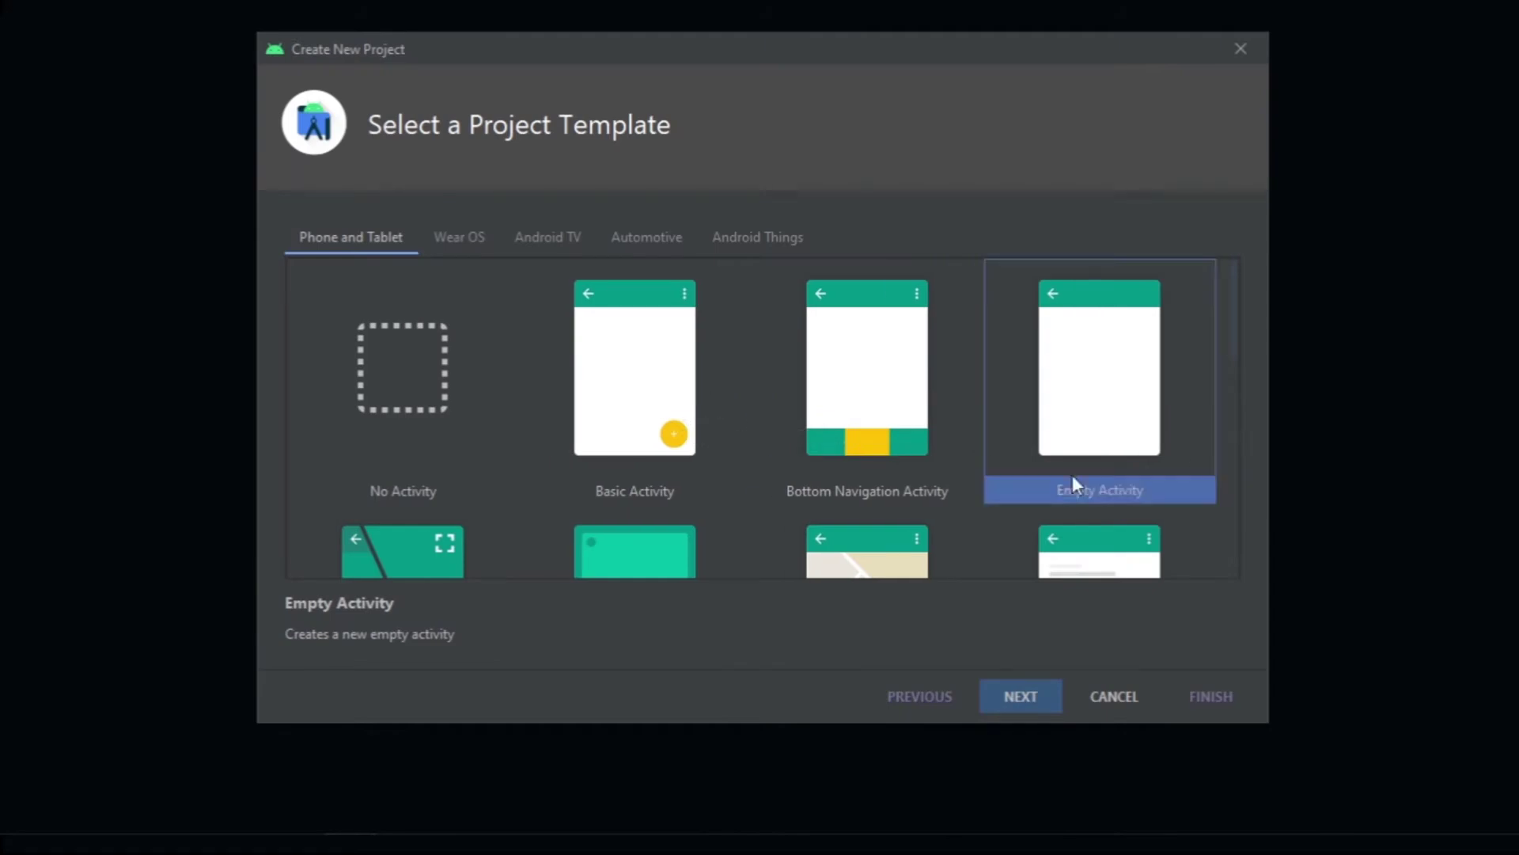
pyautogui.click(1038, 705)
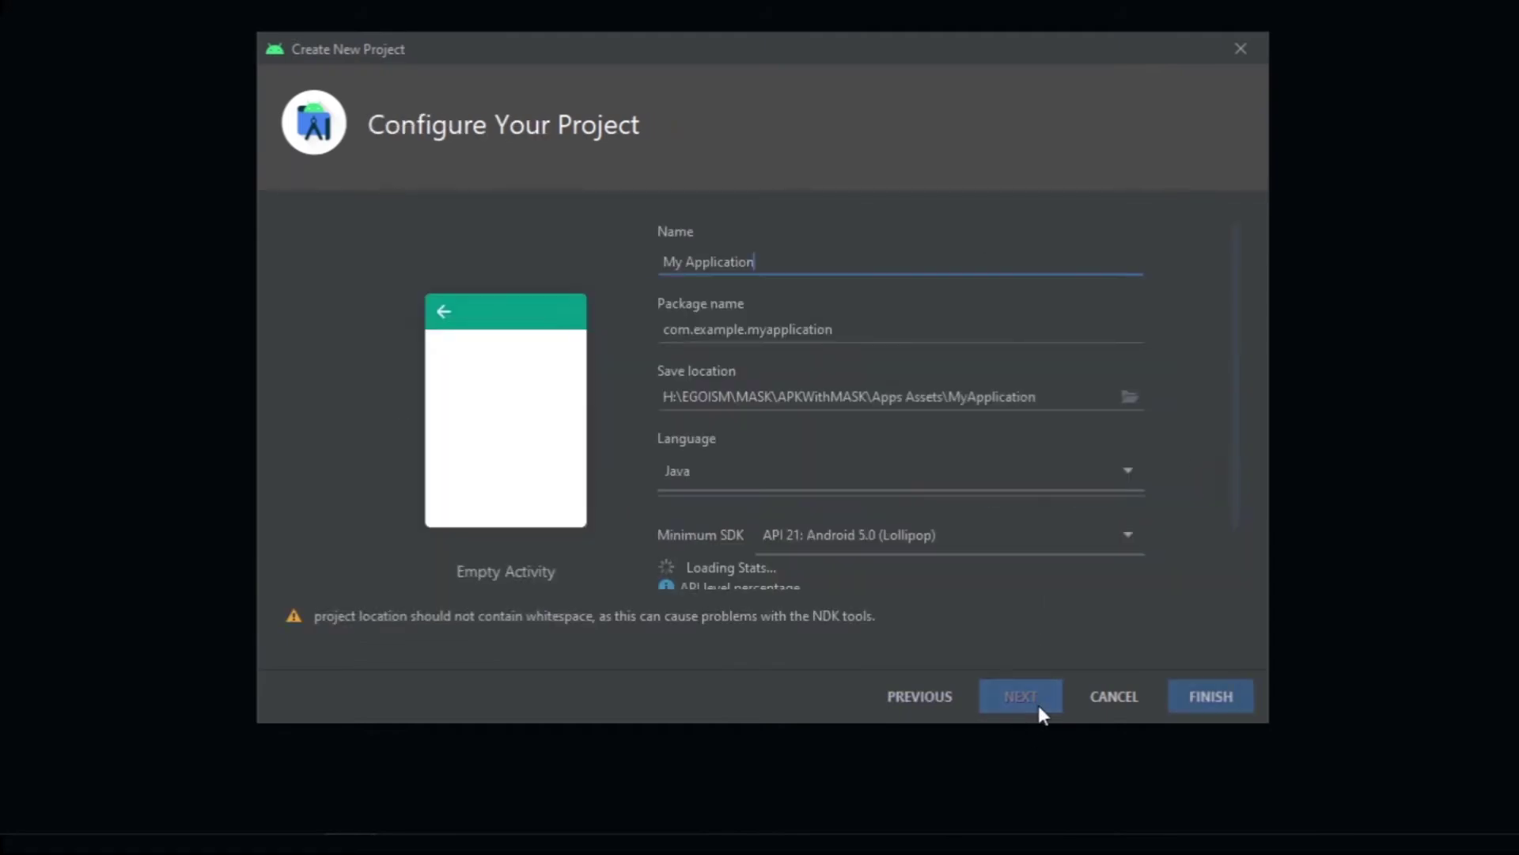
pyautogui.moveTo(790, 261); pyautogui.dragTo(536, 269)
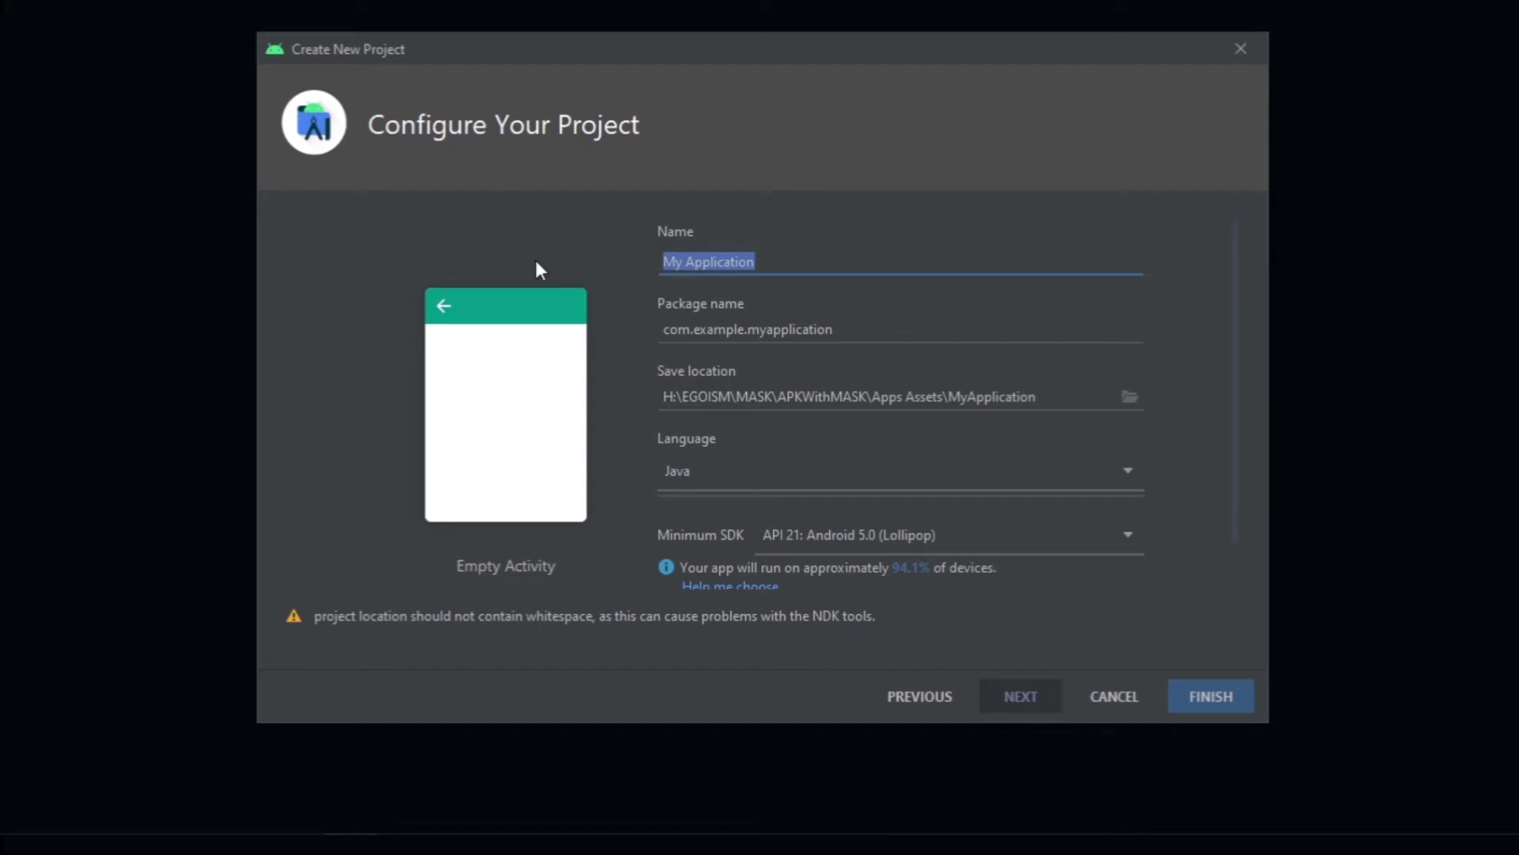
pyautogui.write('Card')
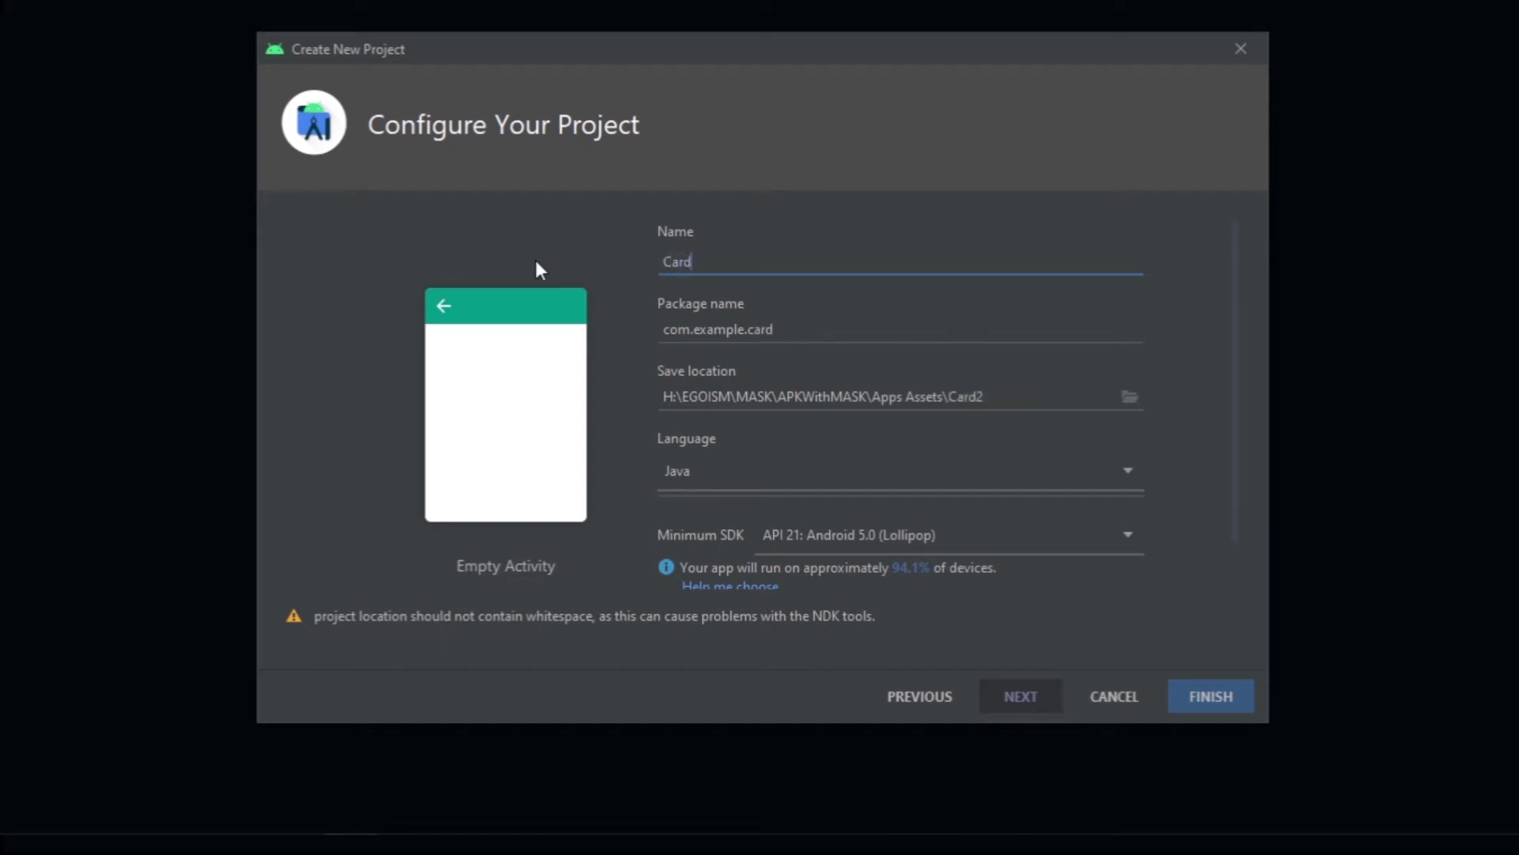
pyautogui.write('View')
pyautogui.click(1217, 690)
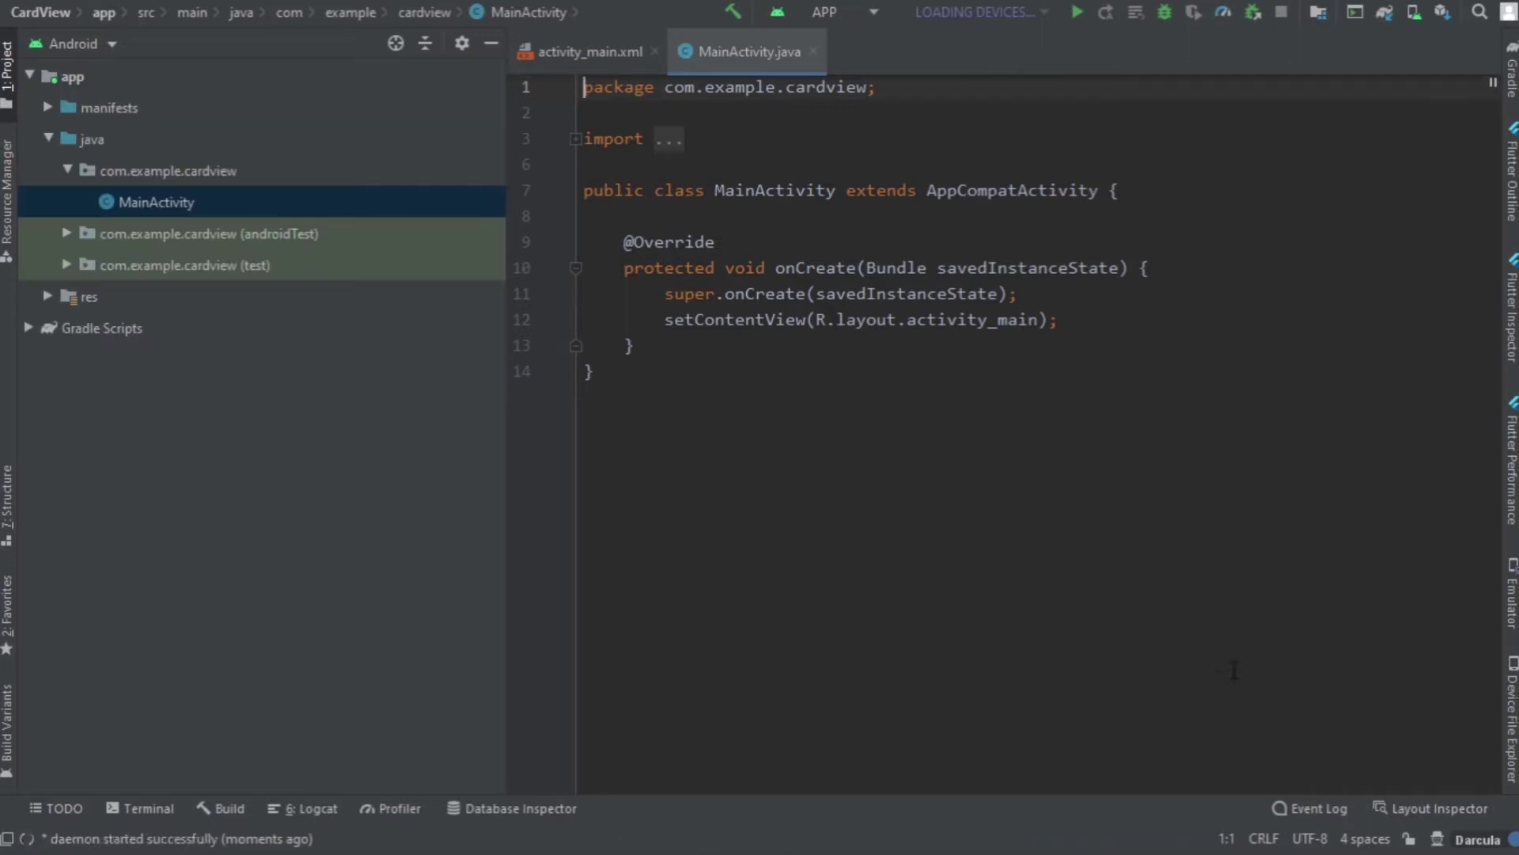
# Step: Open activity_main.xml and paste image.jpg into the drawable-v24 resource folder
pyautogui.click(591, 52)
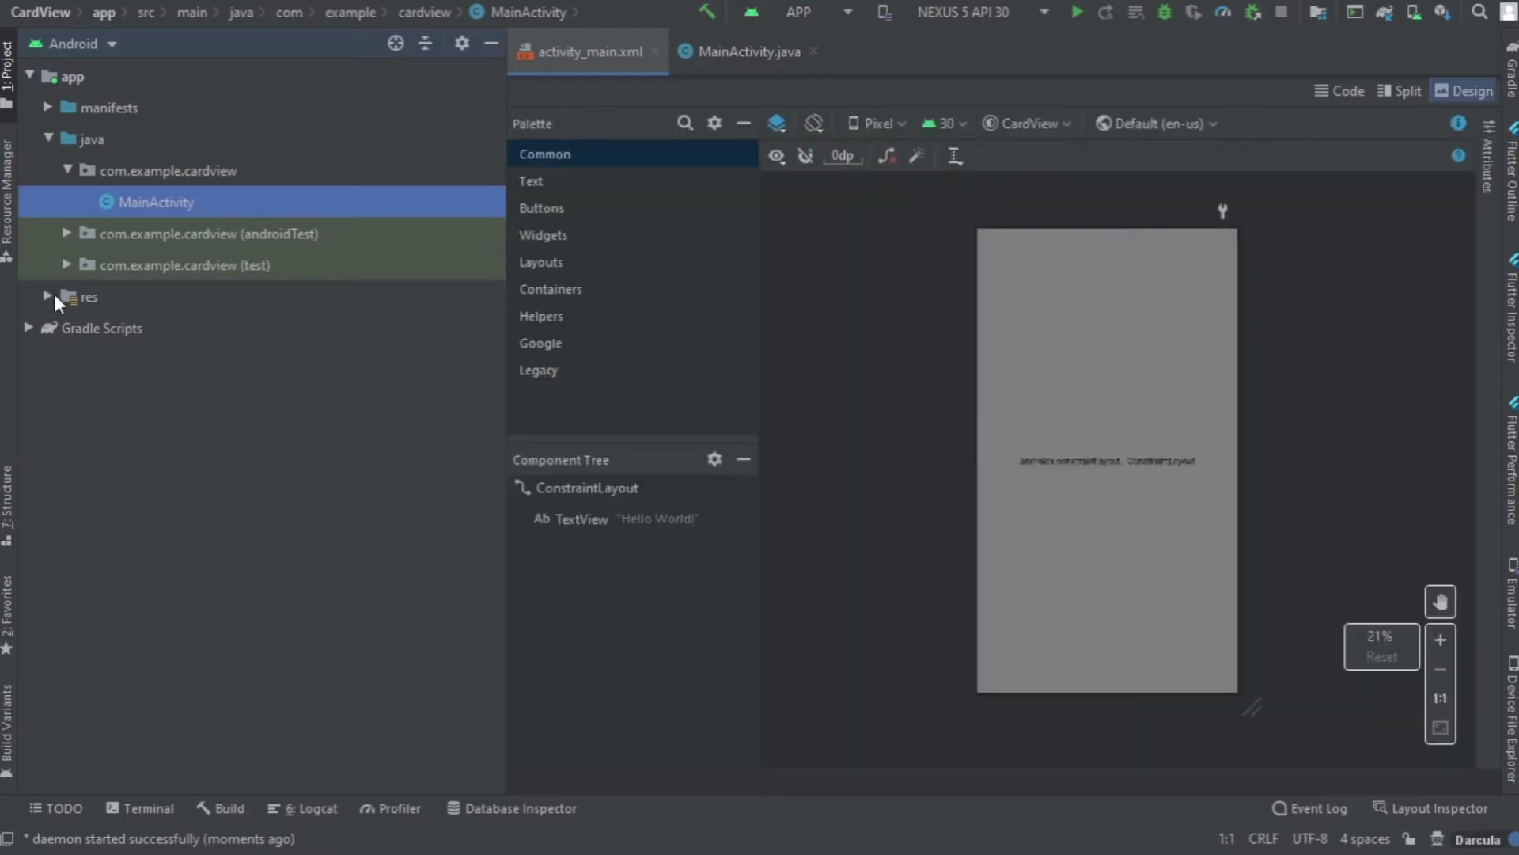
pyautogui.click(47, 296)
pyautogui.click(99, 328)
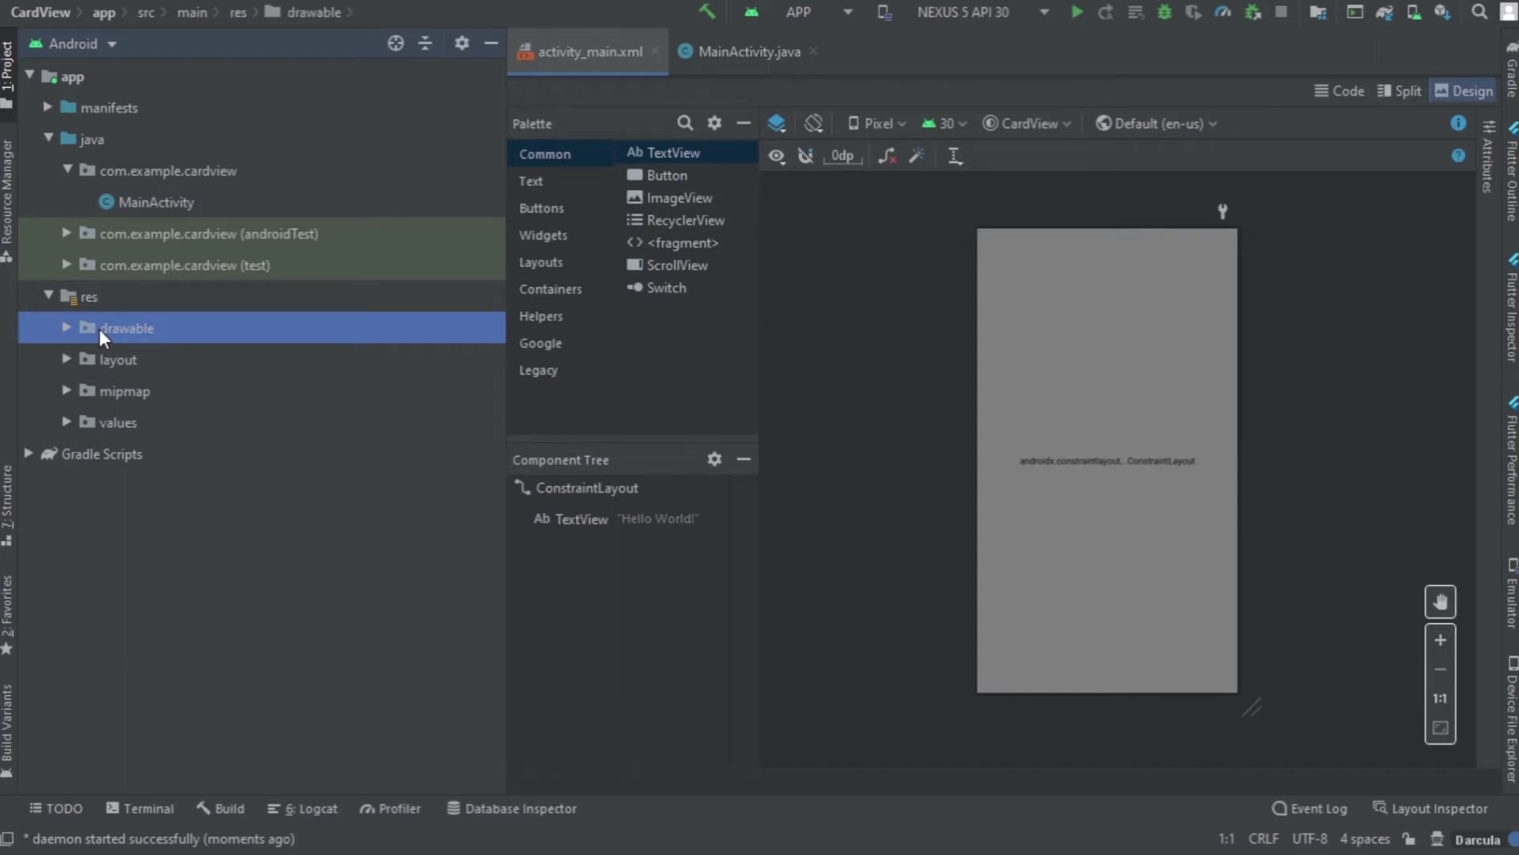
pyautogui.rightClick(99, 329)
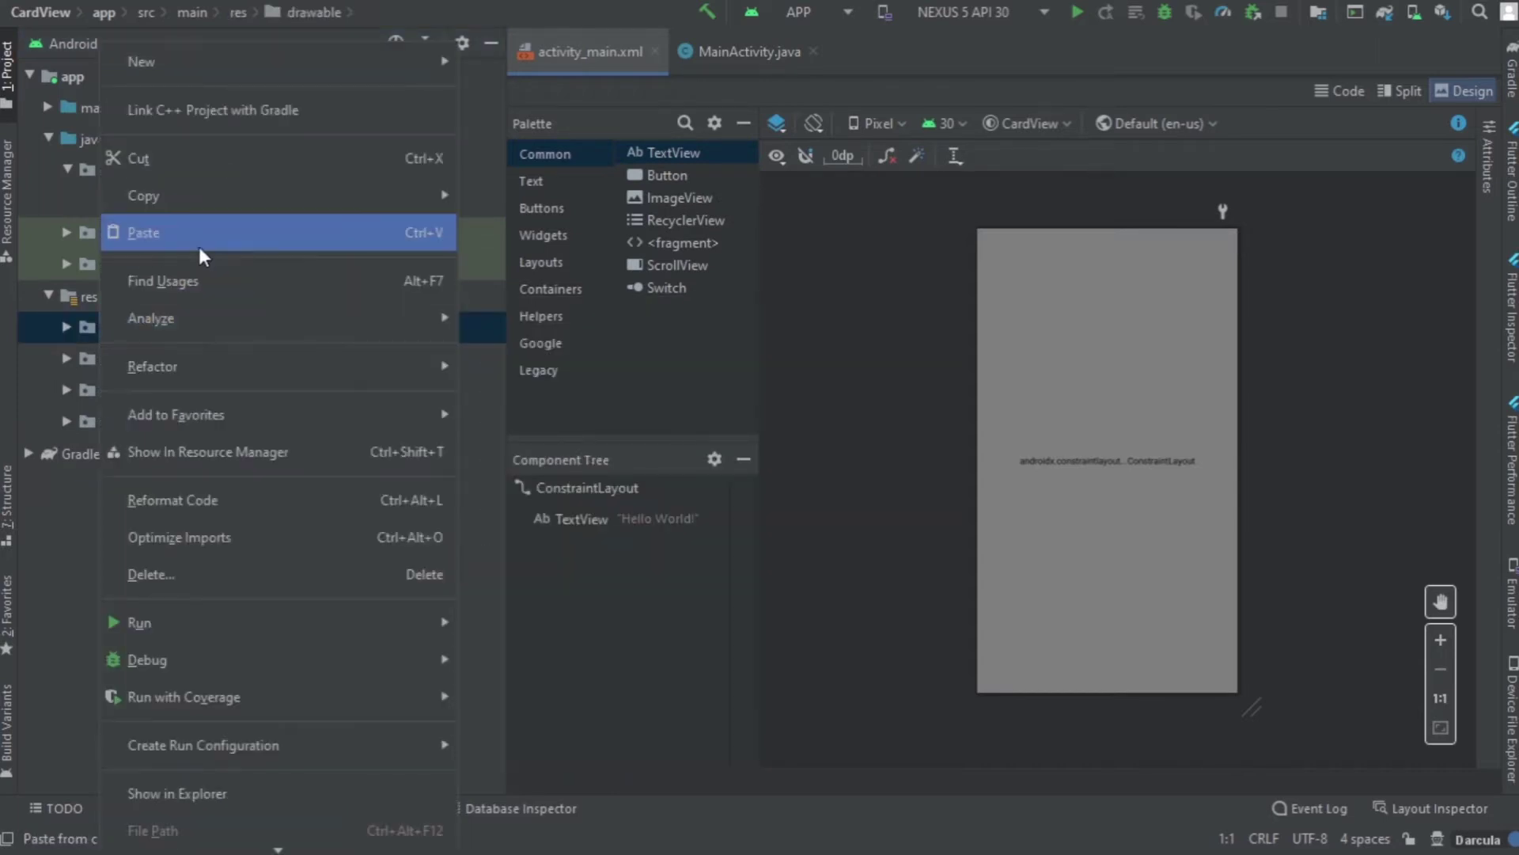
pyautogui.click(198, 246)
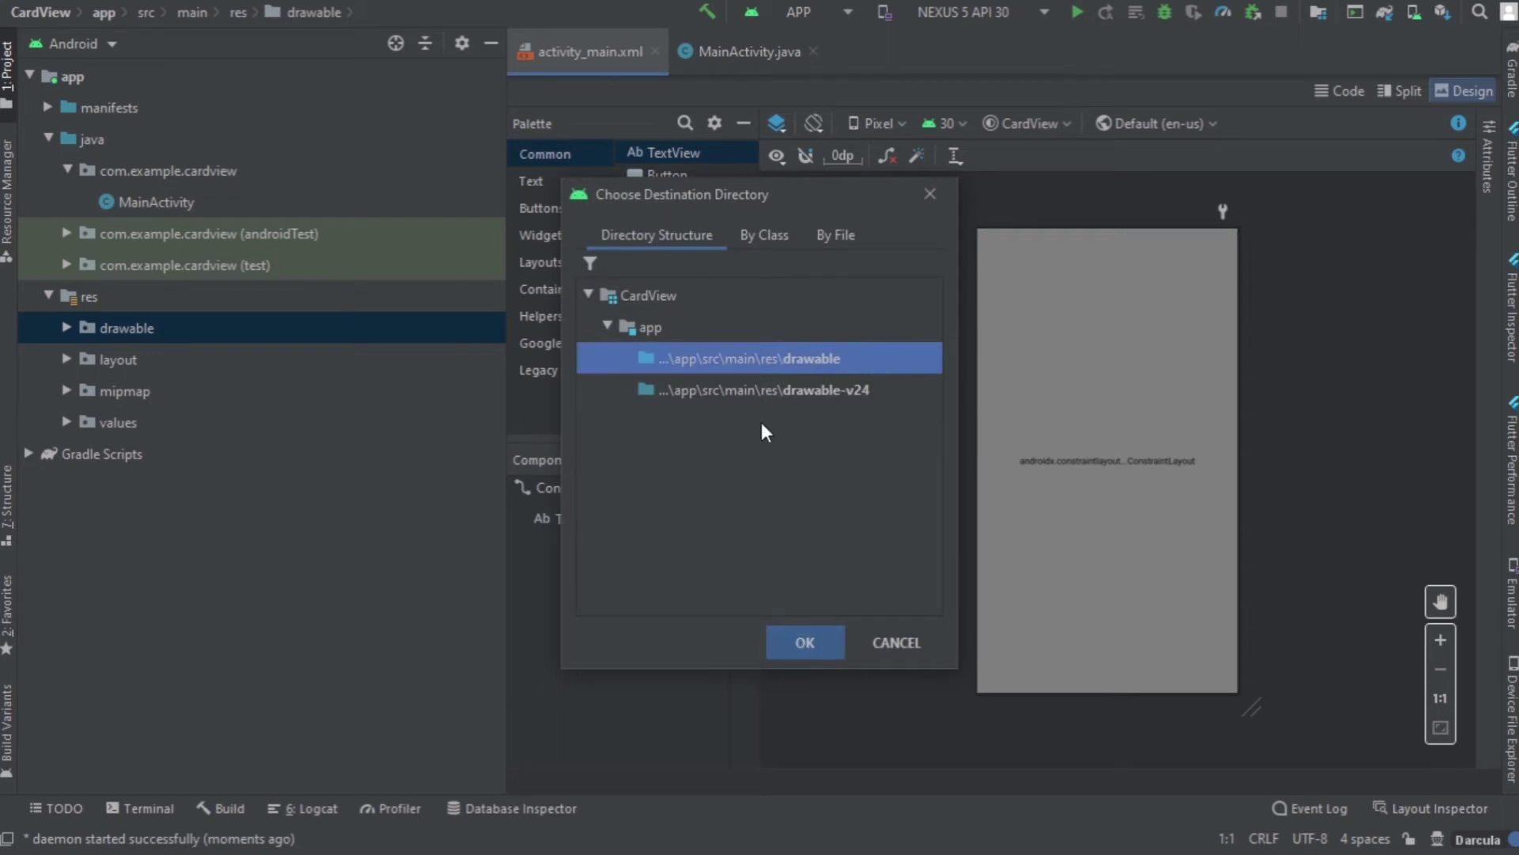
pyautogui.press('Down')
pyautogui.click(812, 645)
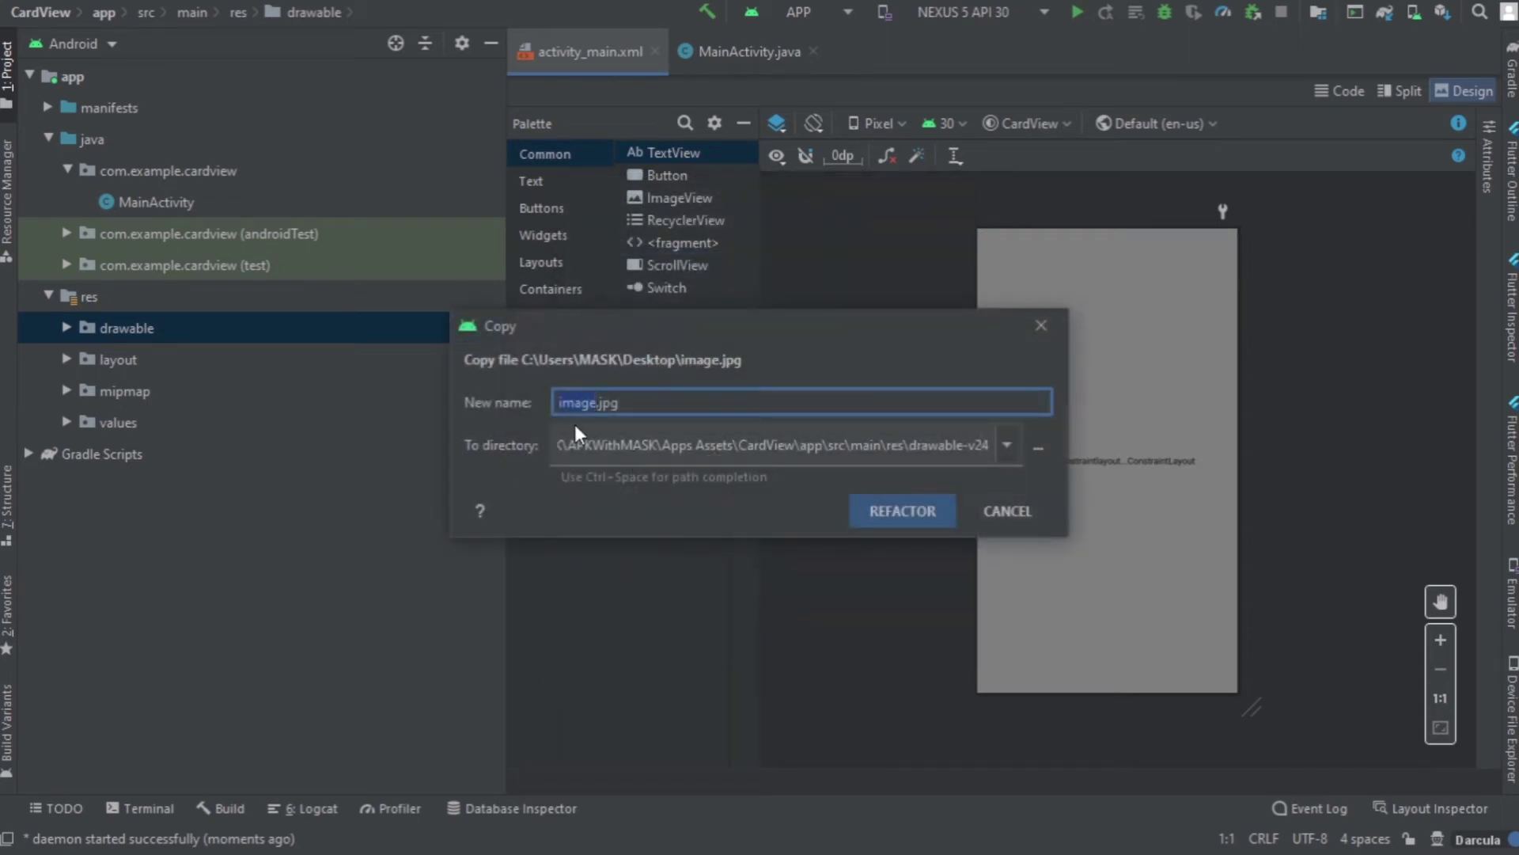
pyautogui.click(927, 512)
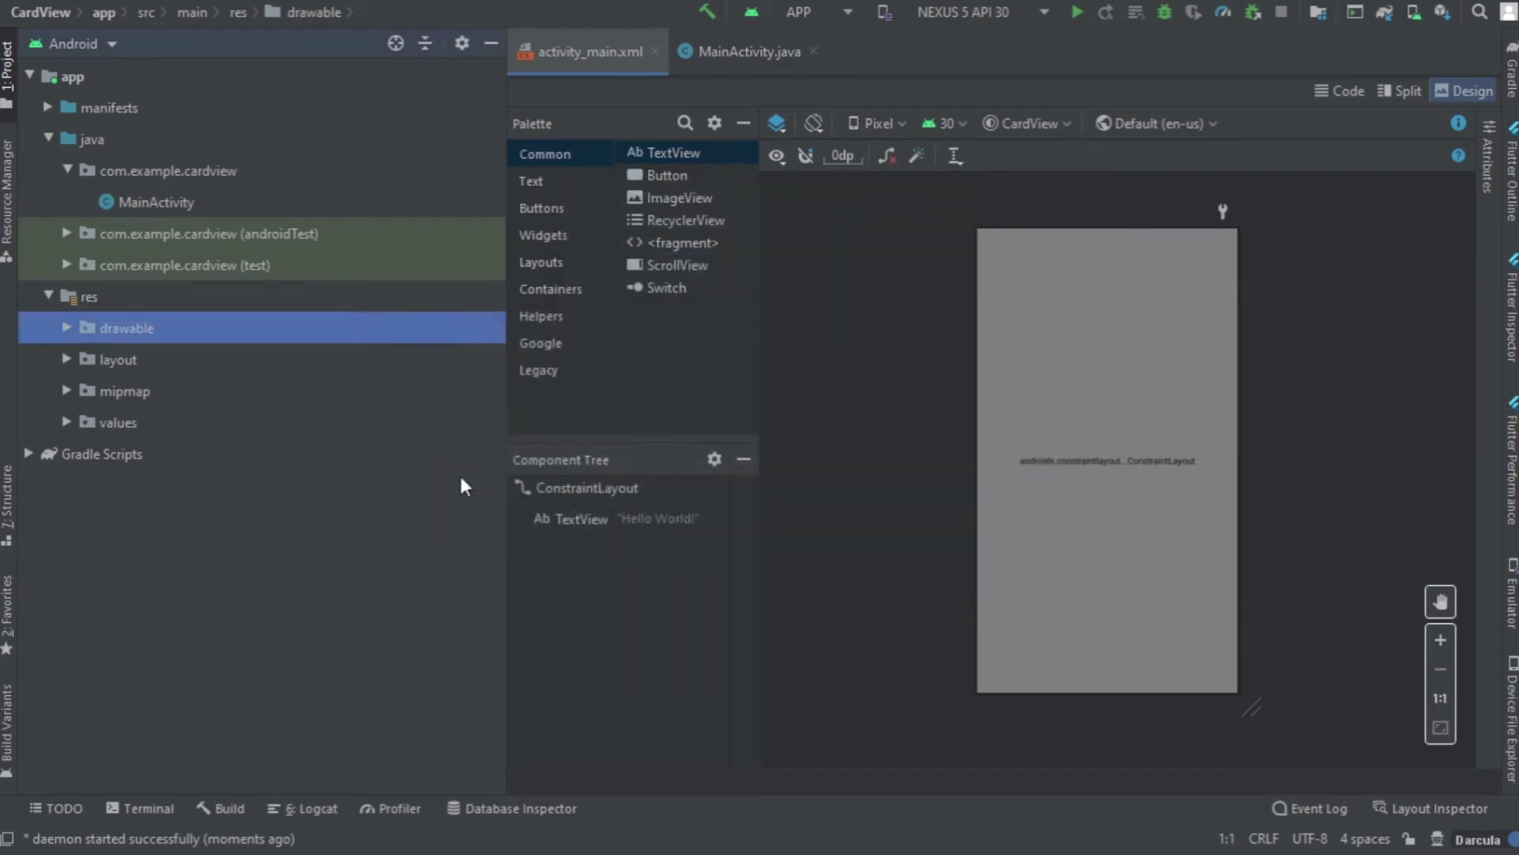
# Step: Confirm image.jpg is in drawable, then hide the Project panel
pyautogui.click(64, 327)
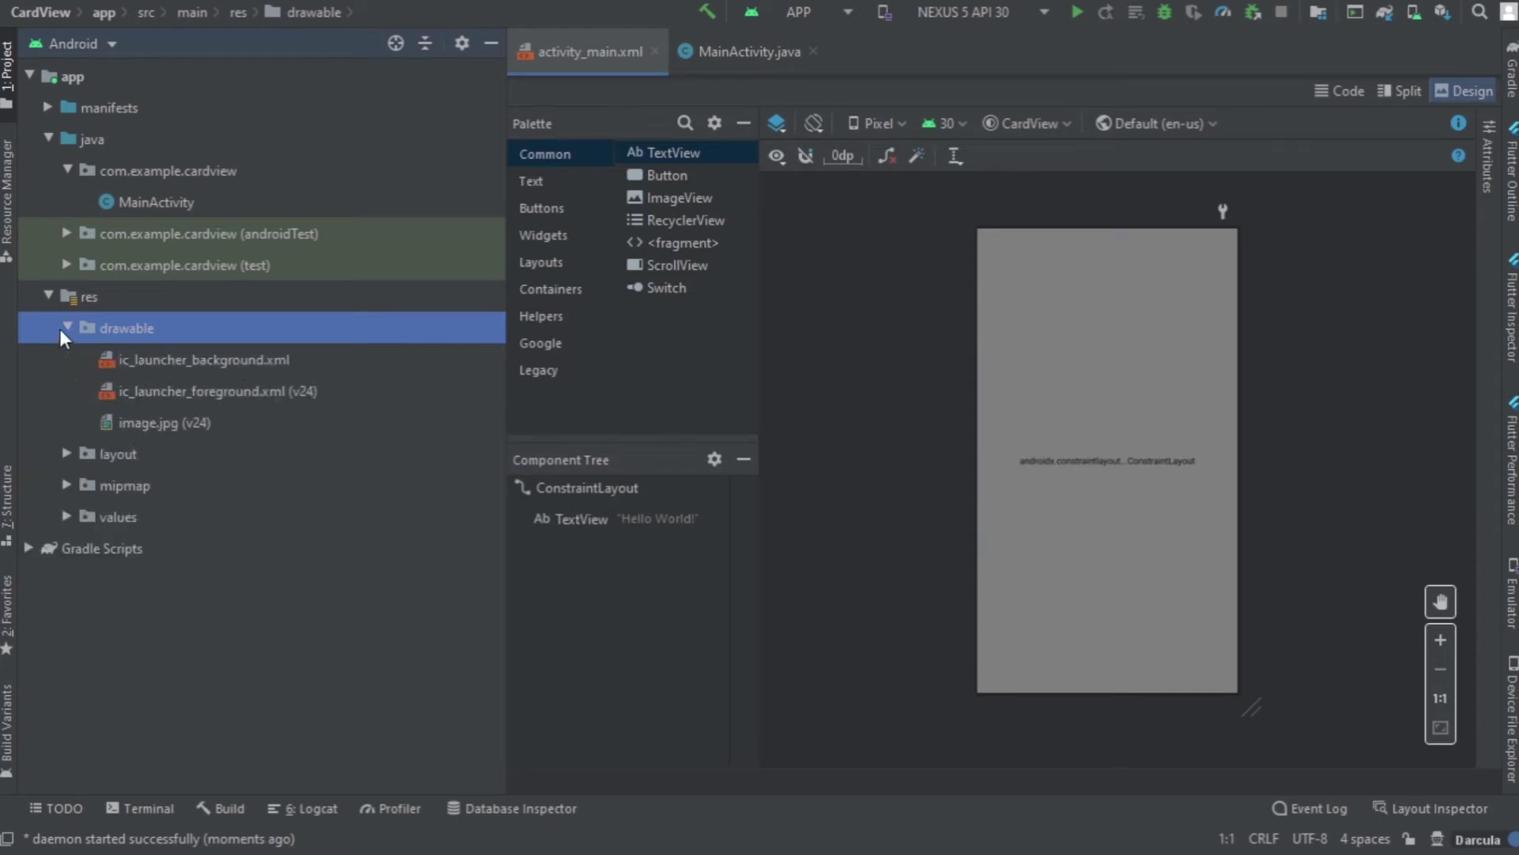
pyautogui.click(64, 327)
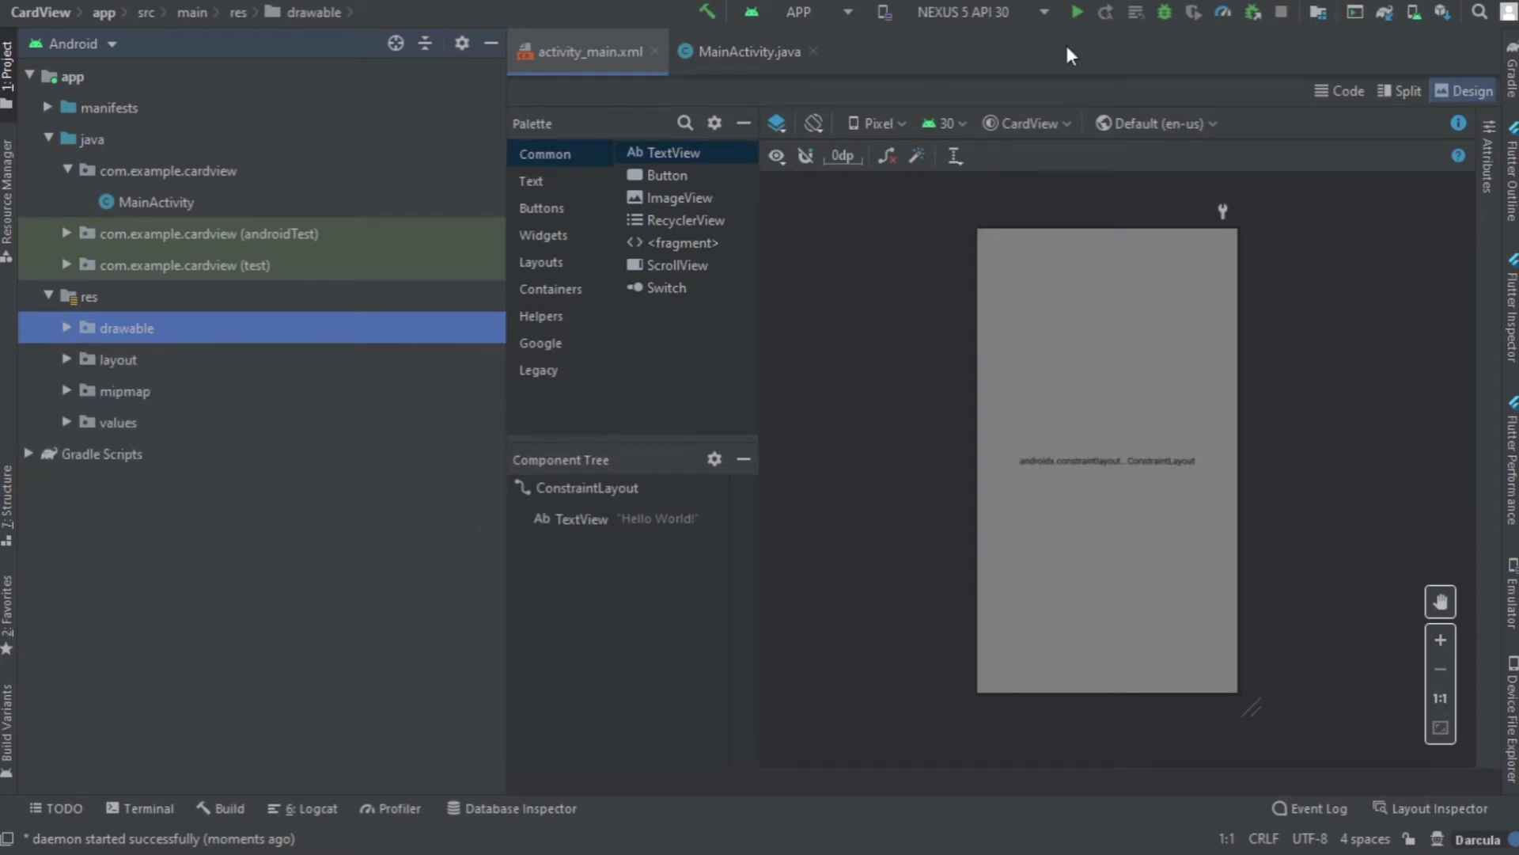
pyautogui.click(491, 44)
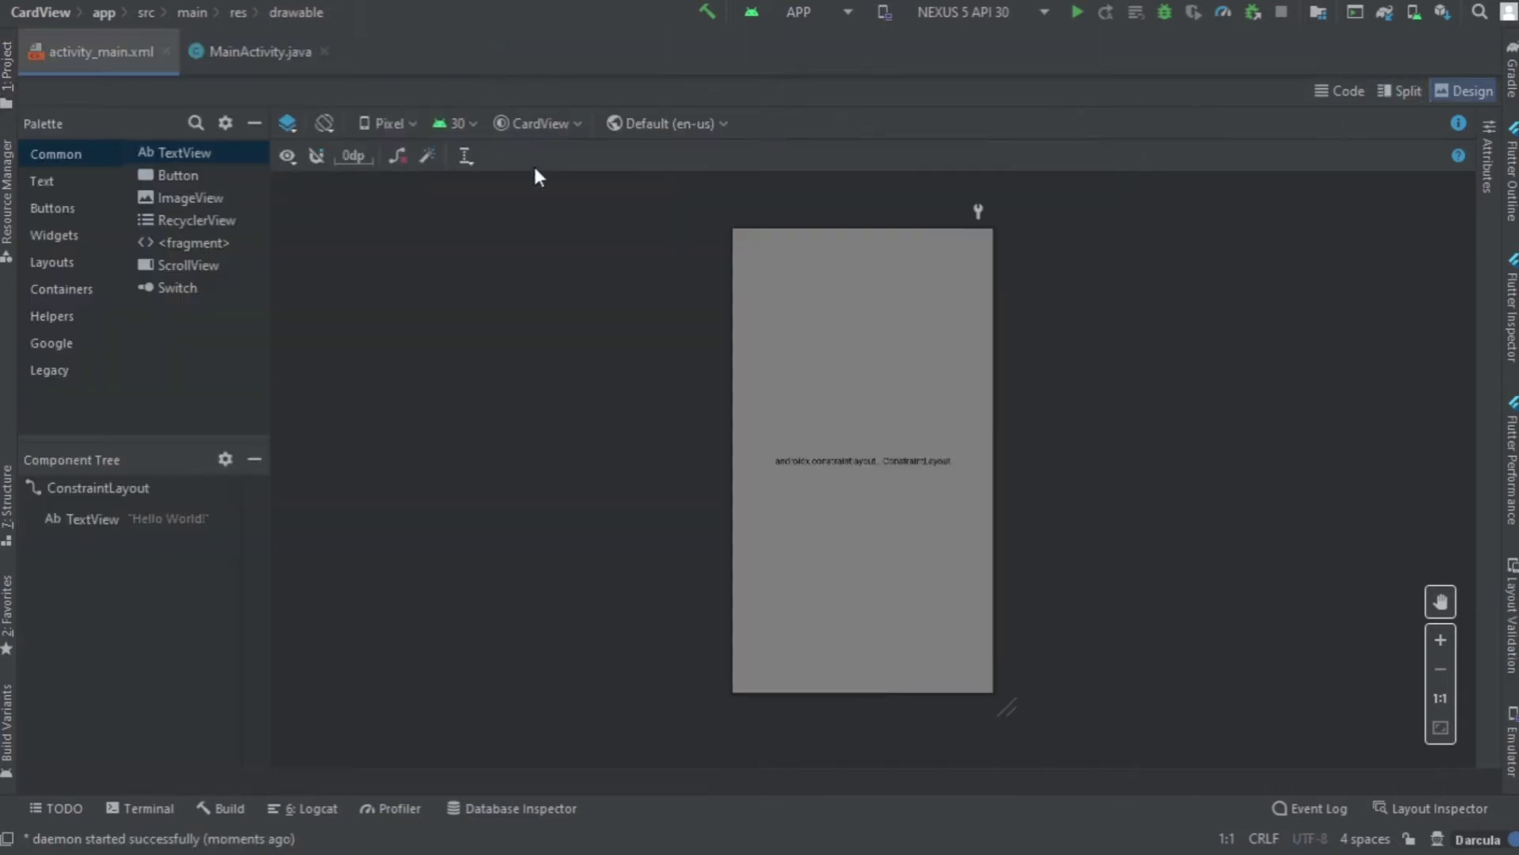
# Step: In Split view, delete the Hello World TextView block
pyautogui.click(1407, 90)
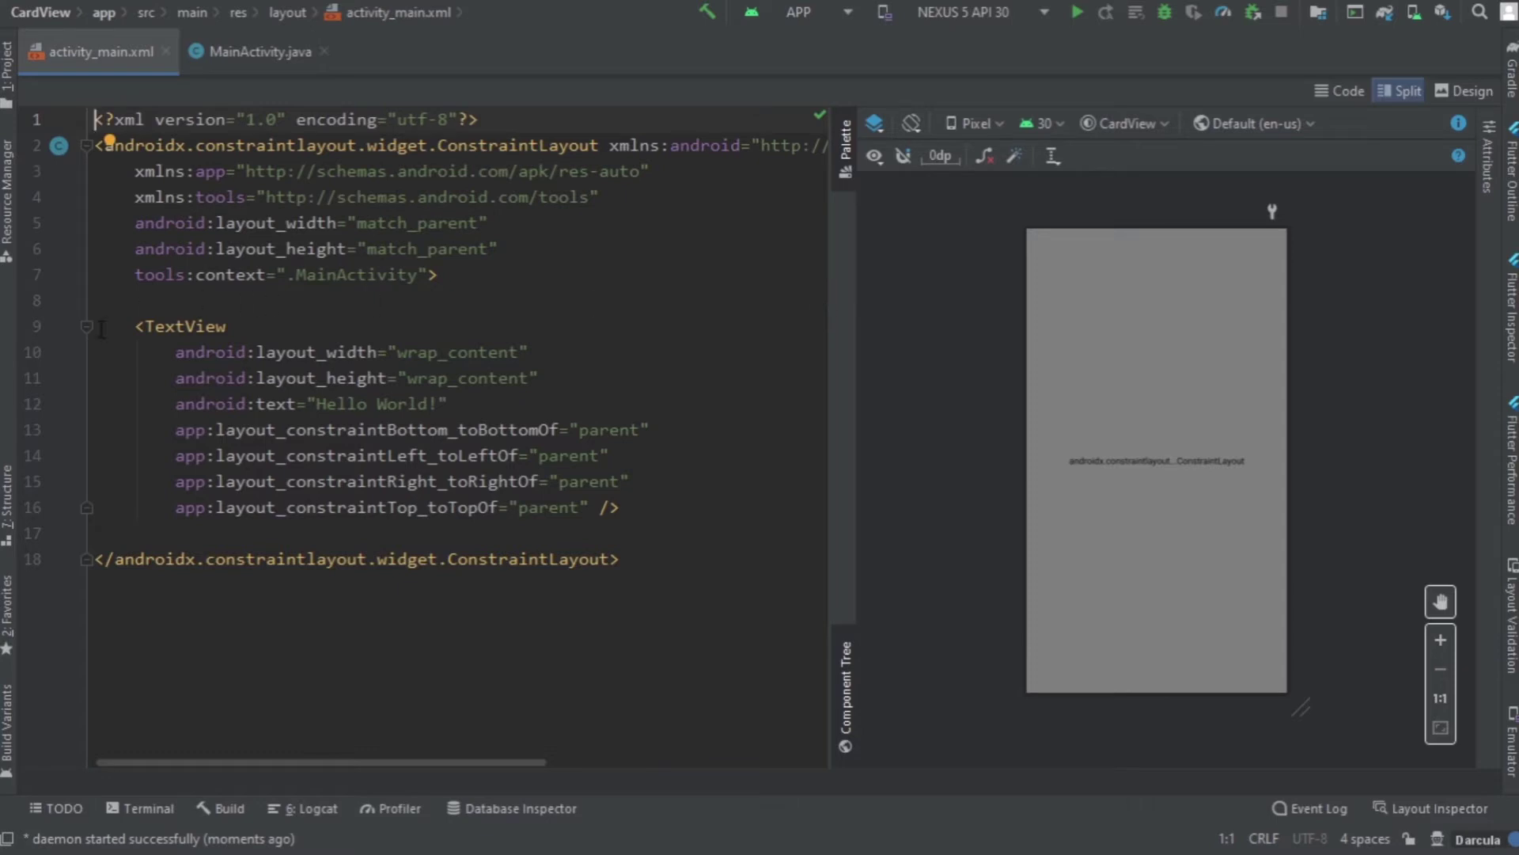
pyautogui.moveTo(115, 322); pyautogui.dragTo(633, 529)
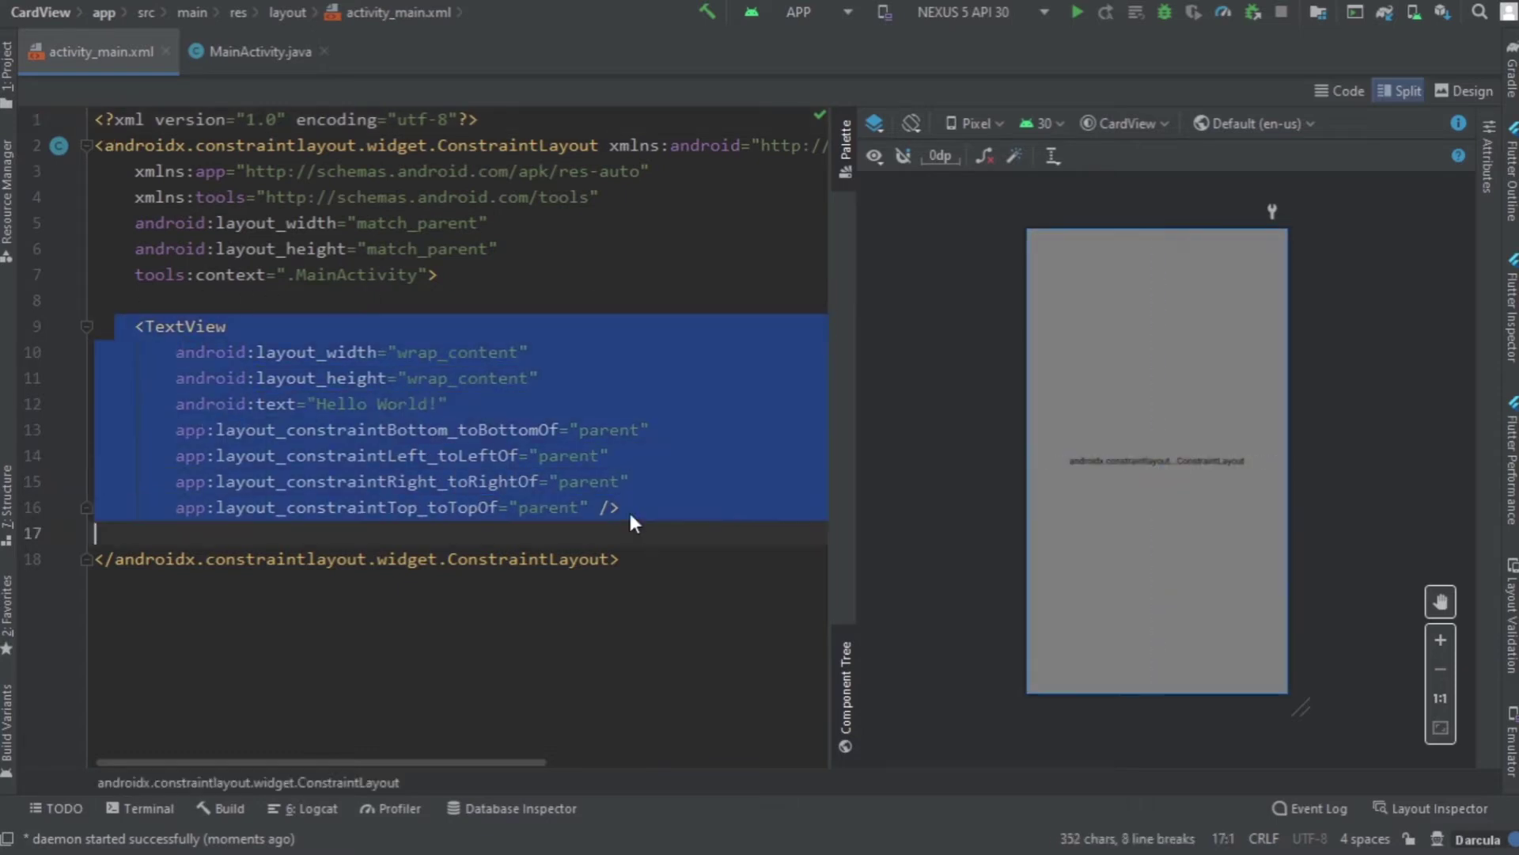
pyautogui.press('Delete')
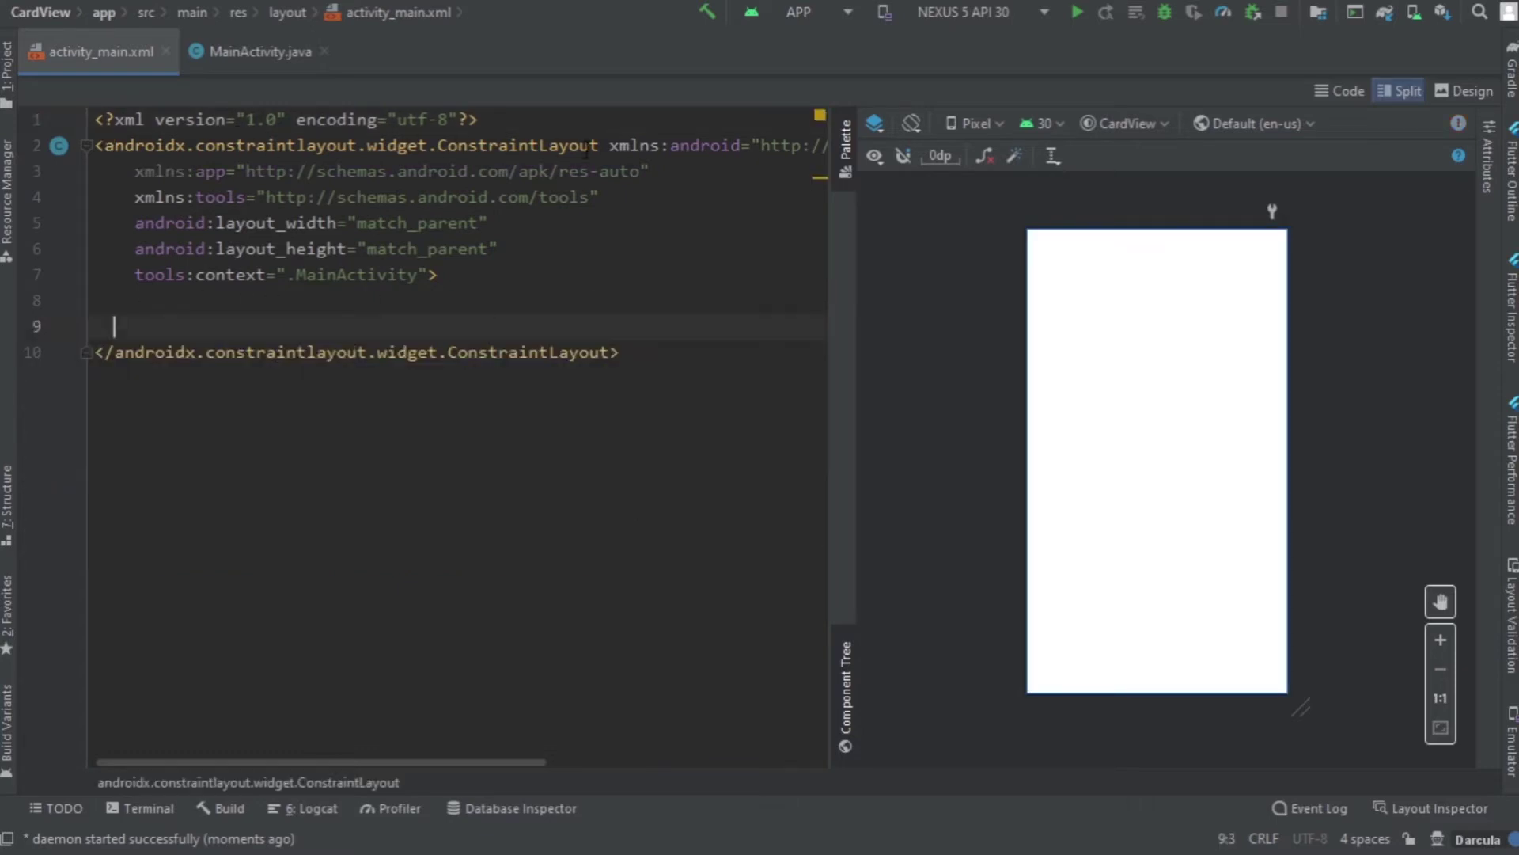
# Step: Change the root tag to LinearLayout with android:gravity="center" and open blank lines inside
pyautogui.moveTo(600, 145); pyautogui.dragTo(105, 145)
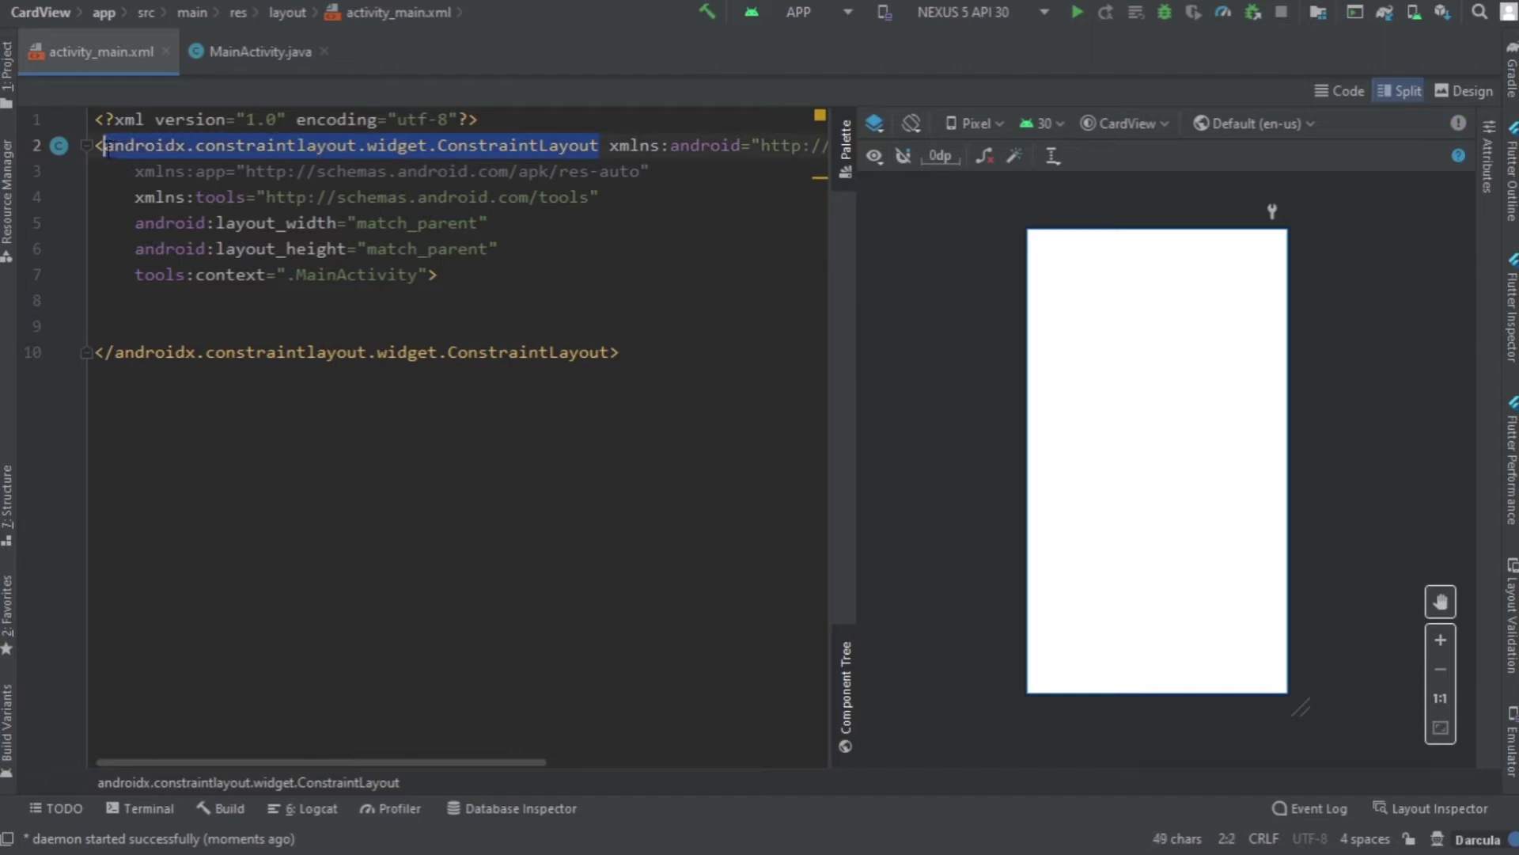
pyautogui.write('Line')
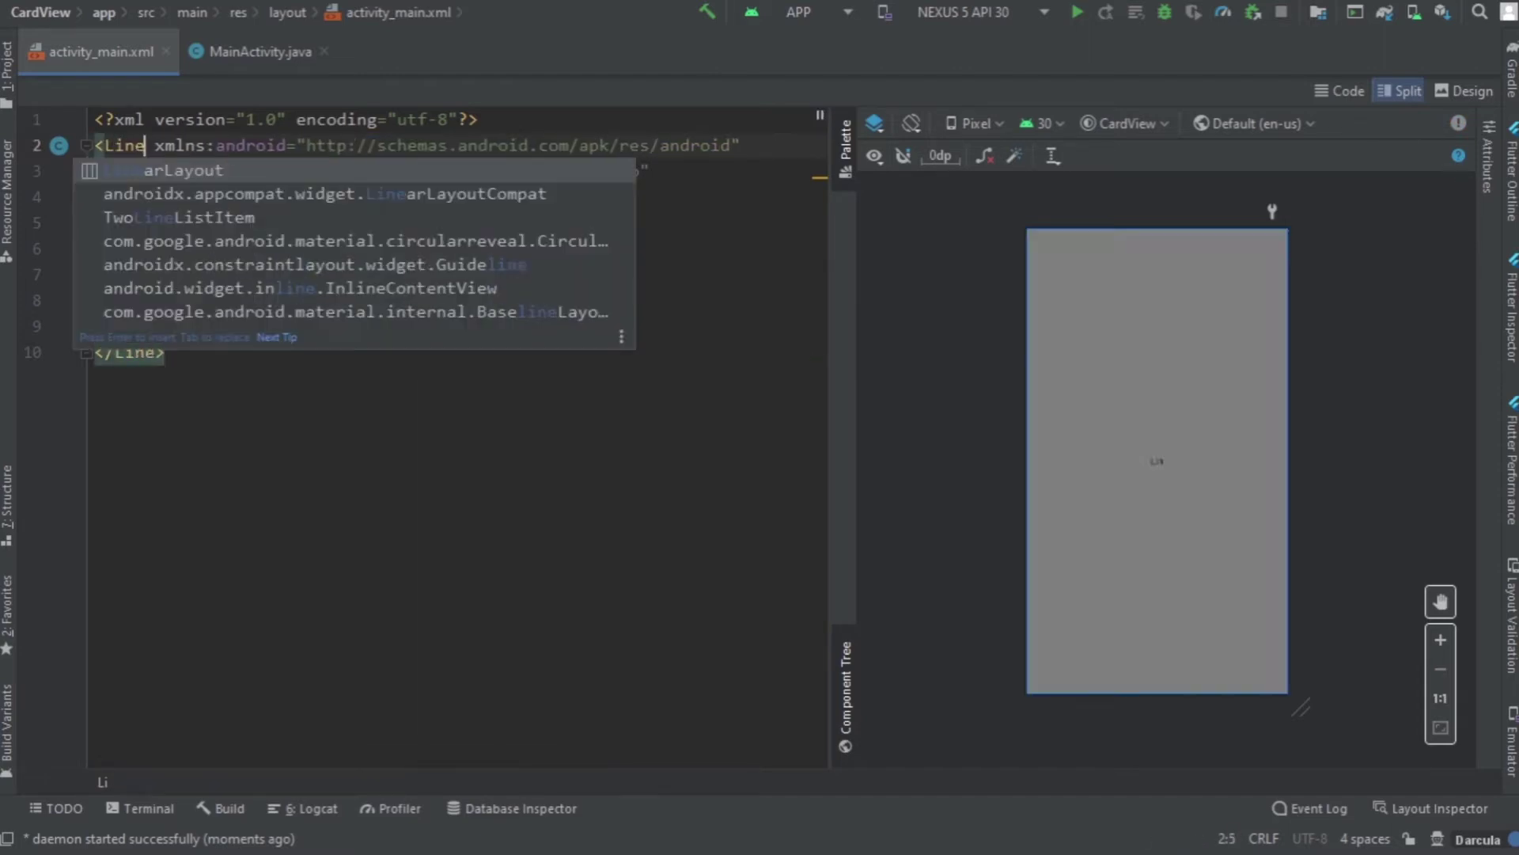
pyautogui.write('a')
pyautogui.press('Return')
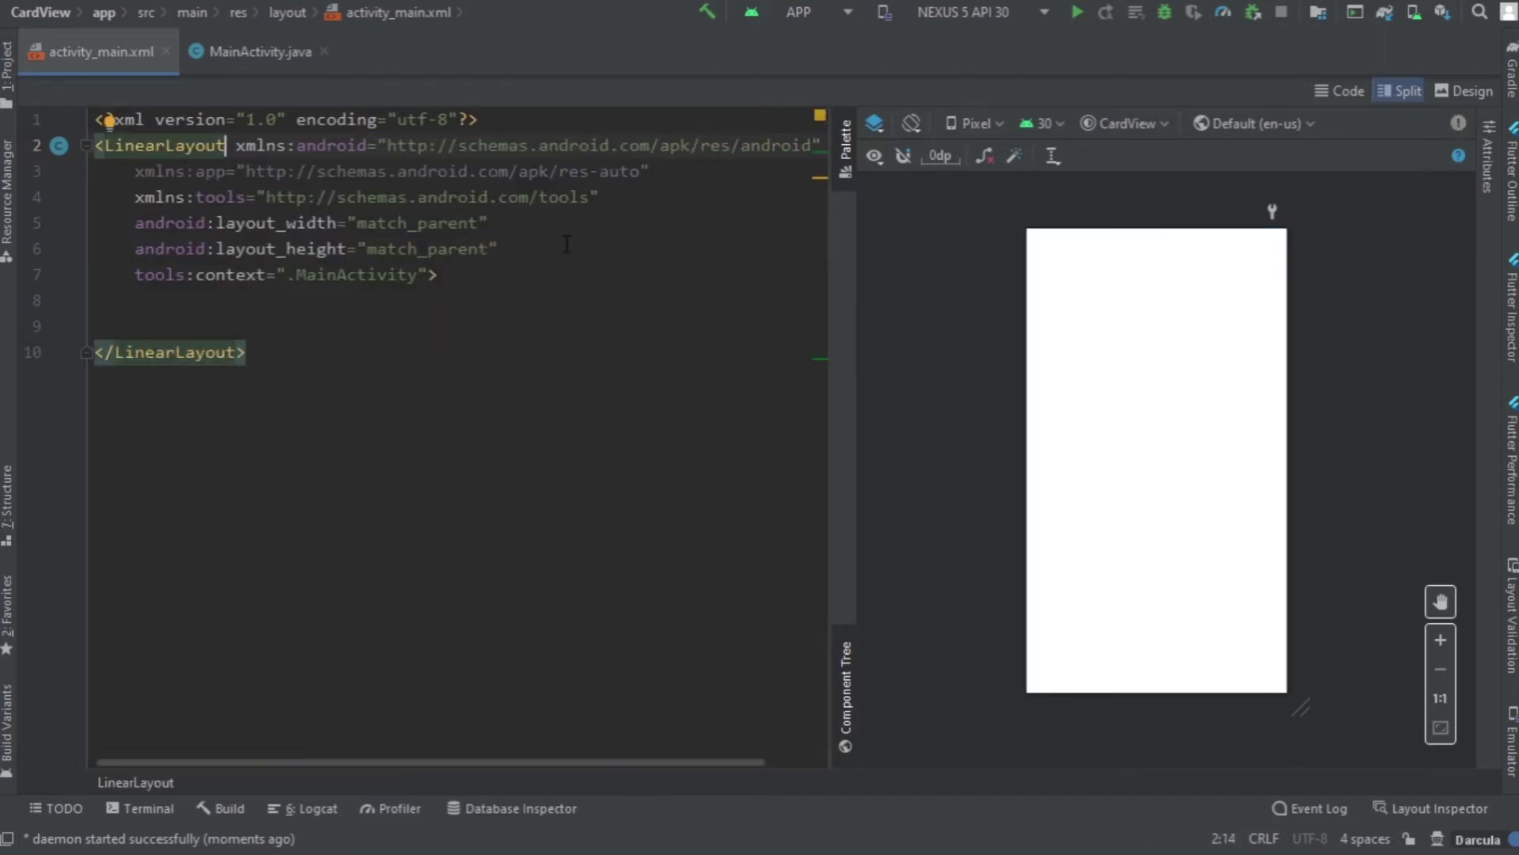
pyautogui.click(553, 226)
pyautogui.press('Return')
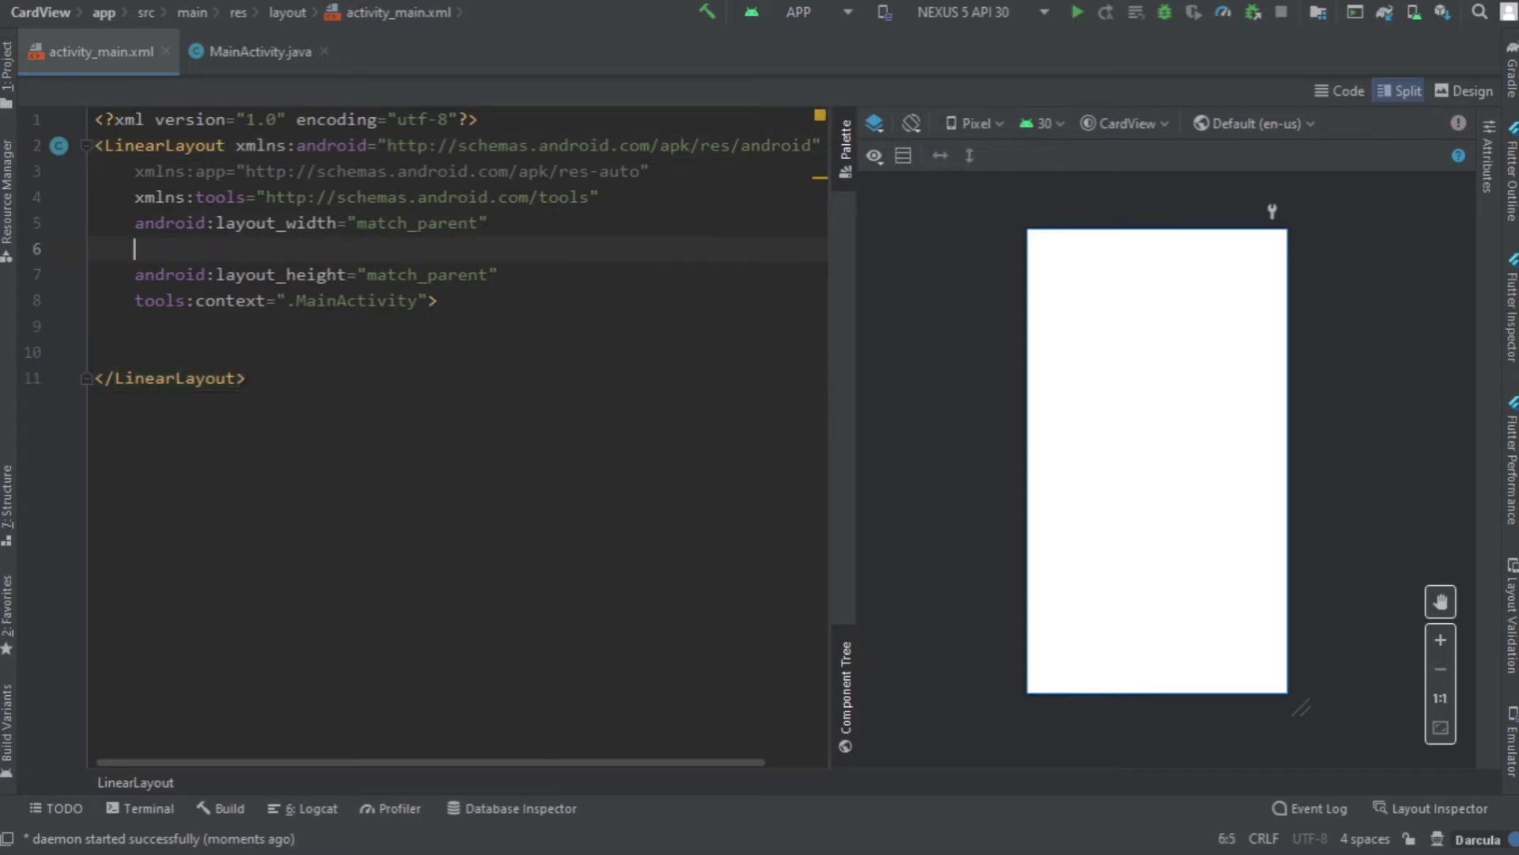
pyautogui.write('gra')
pyautogui.press('Down')
pyautogui.press('Return')
pyautogui.press('Return')
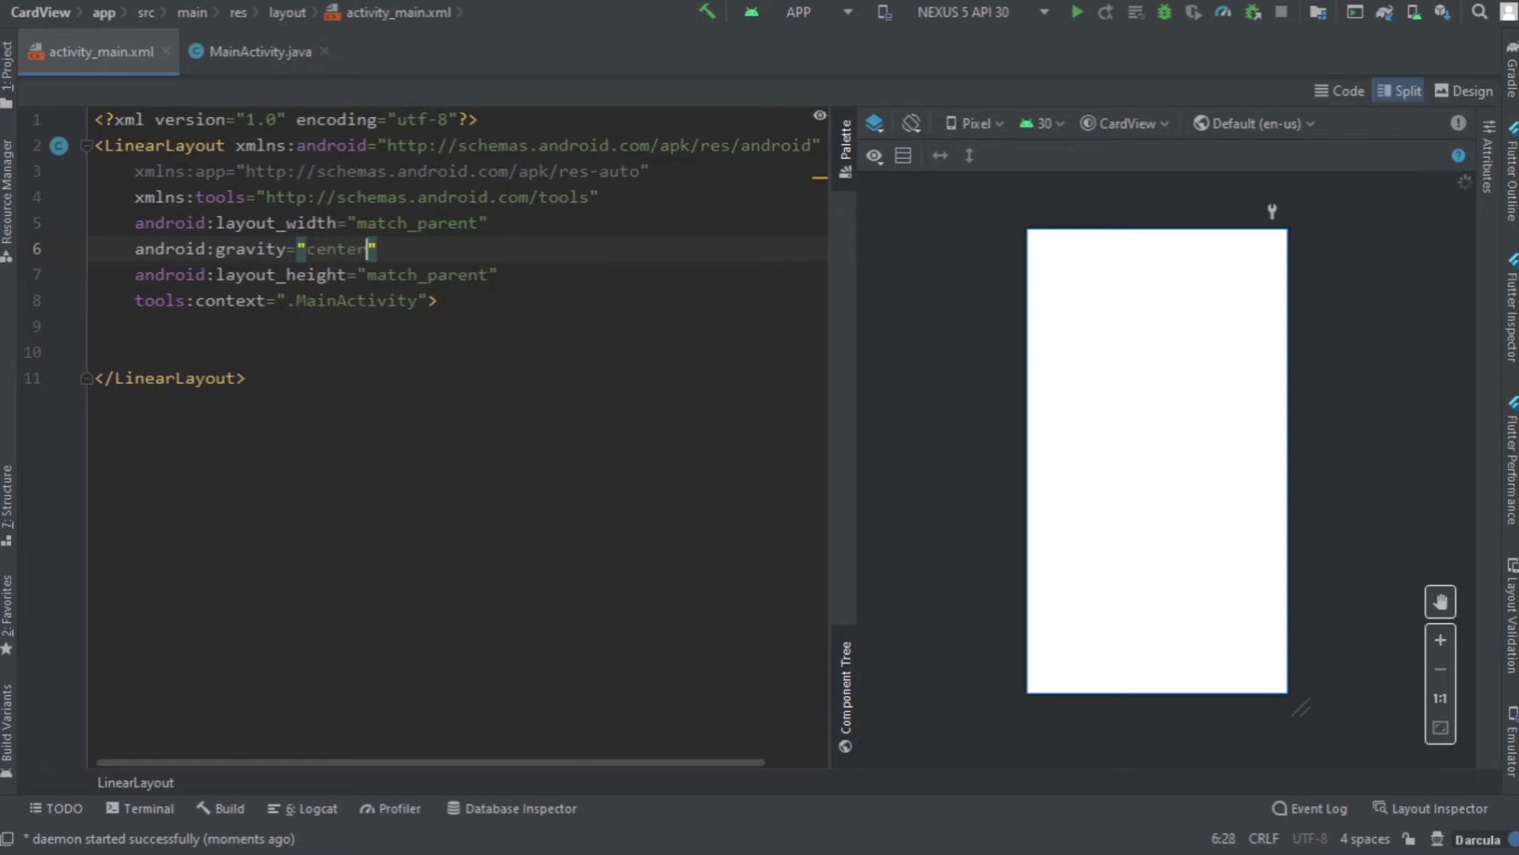
pyautogui.click(136, 325)
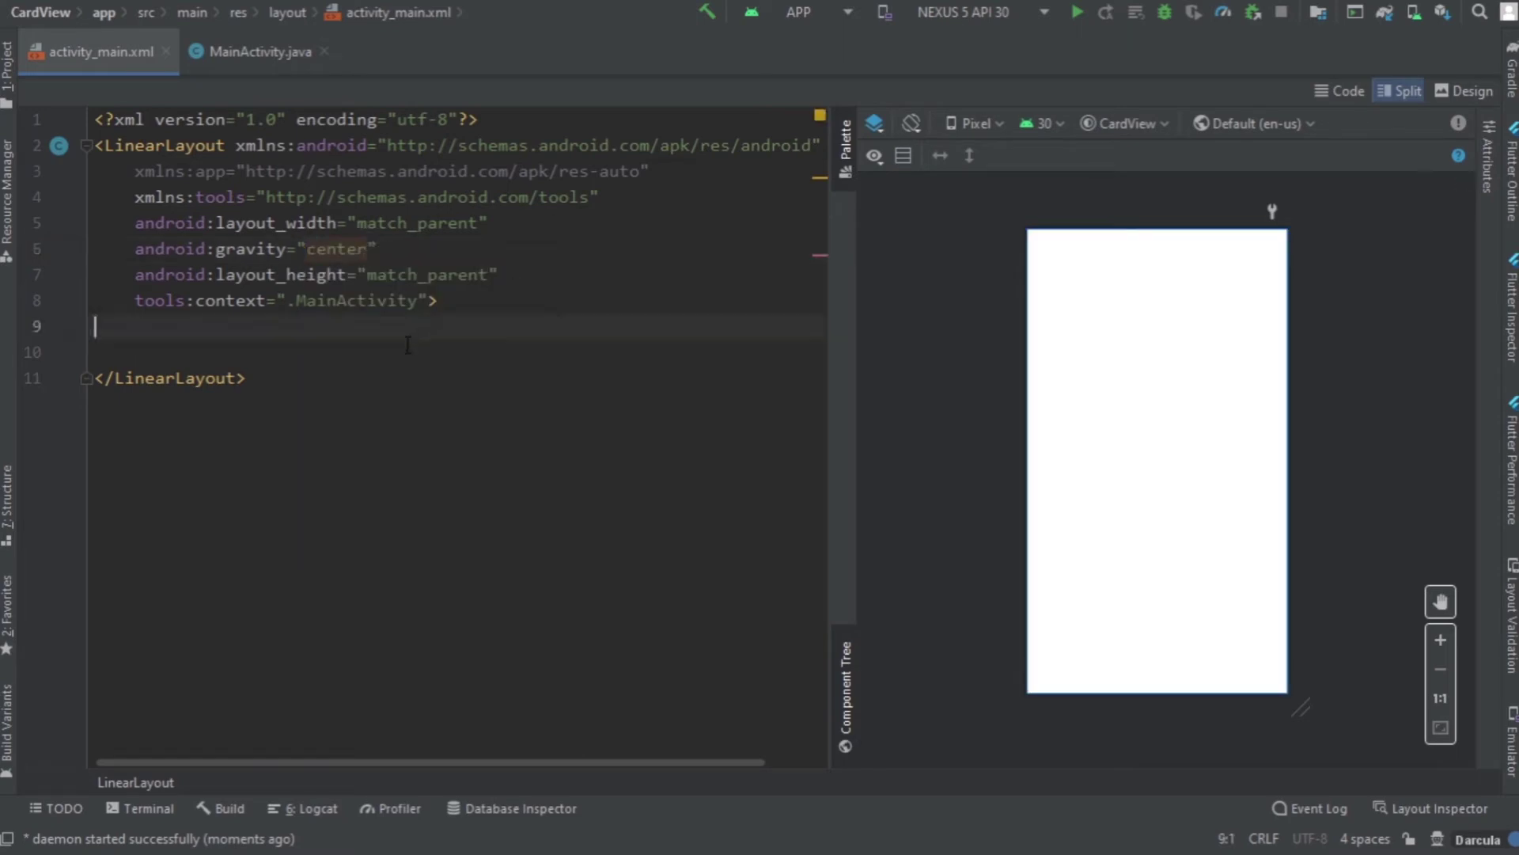
pyautogui.press('Return')
pyautogui.press('Return')
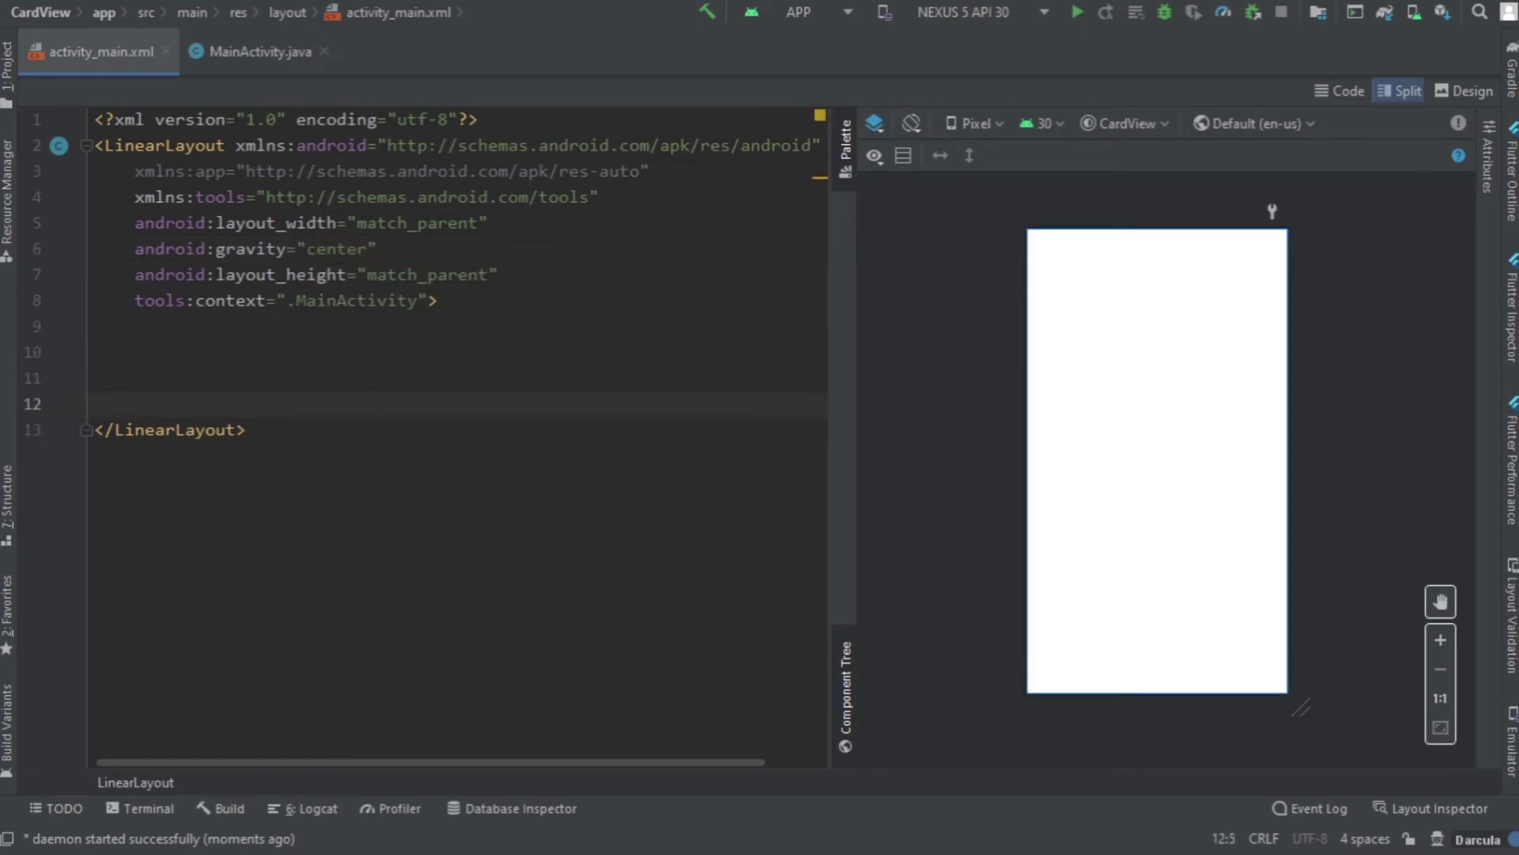
pyautogui.write('<')
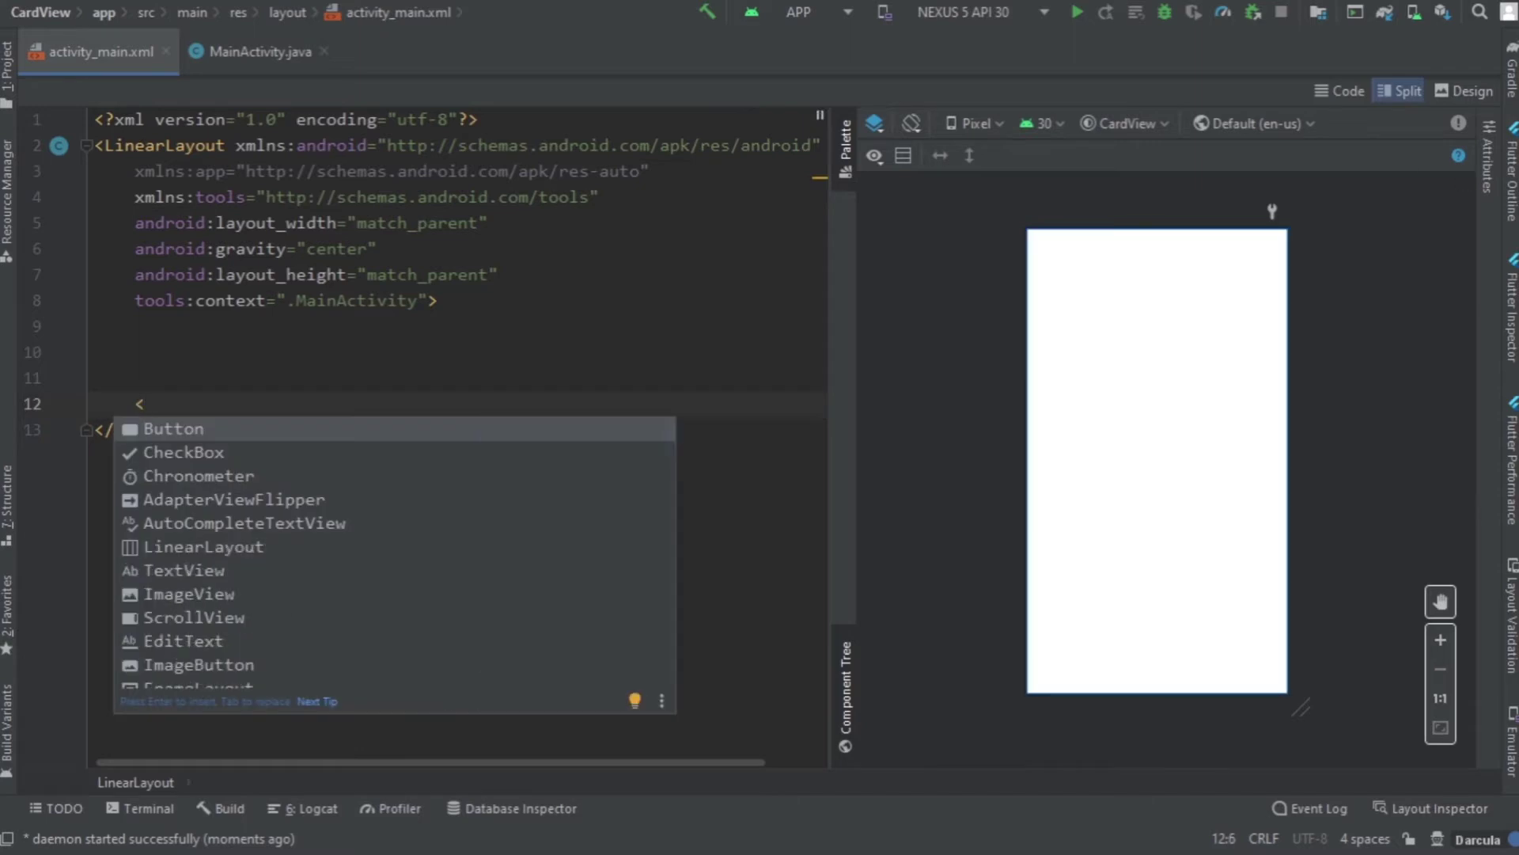
pyautogui.write('card')
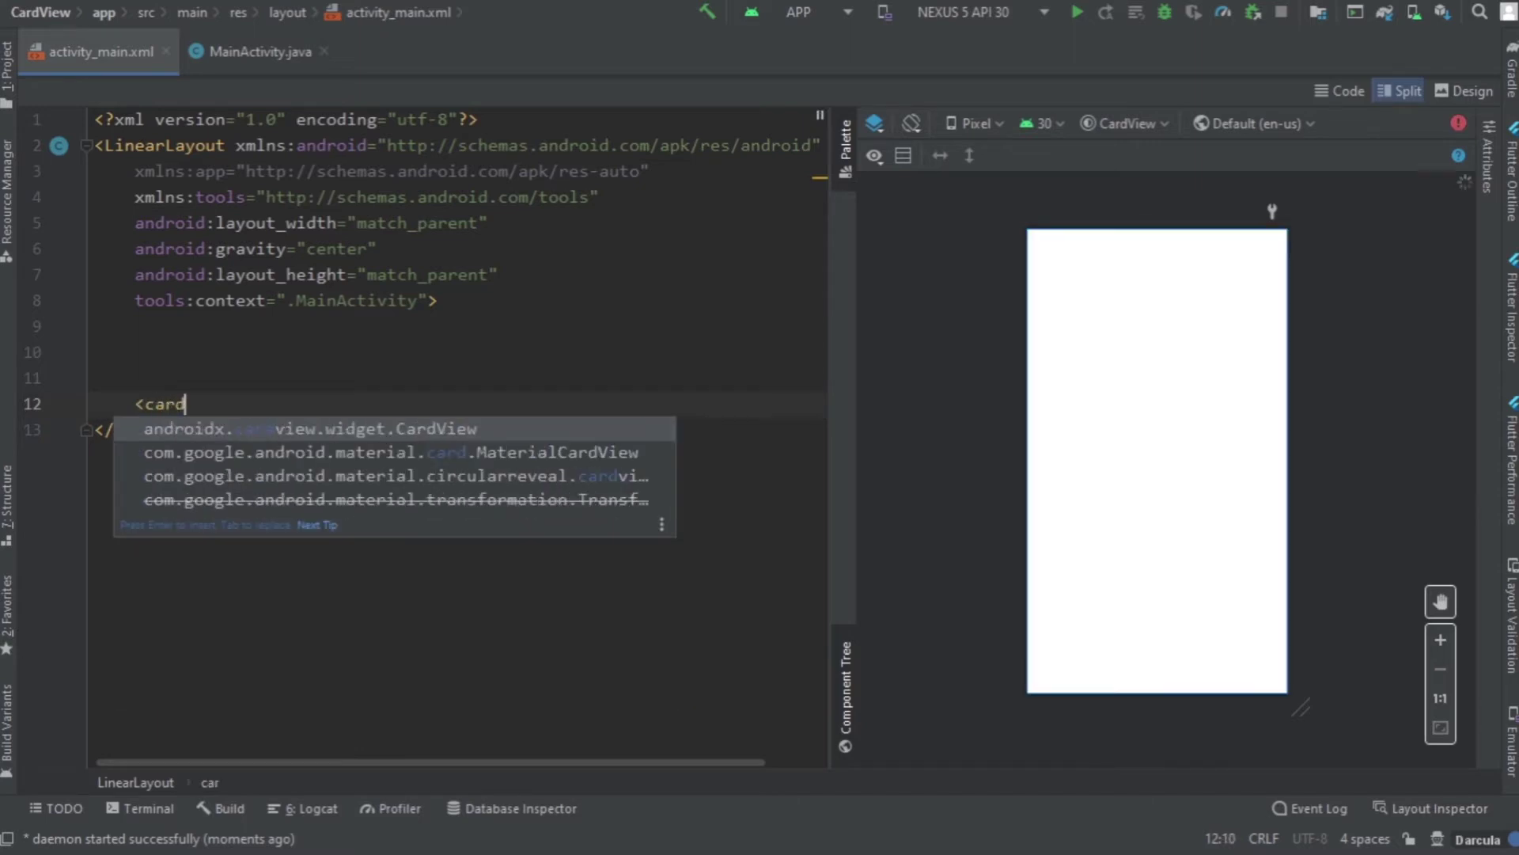
# Step: Insert an androidx CardView with layout_width and layout_height of 300dp
pyautogui.press('Return')
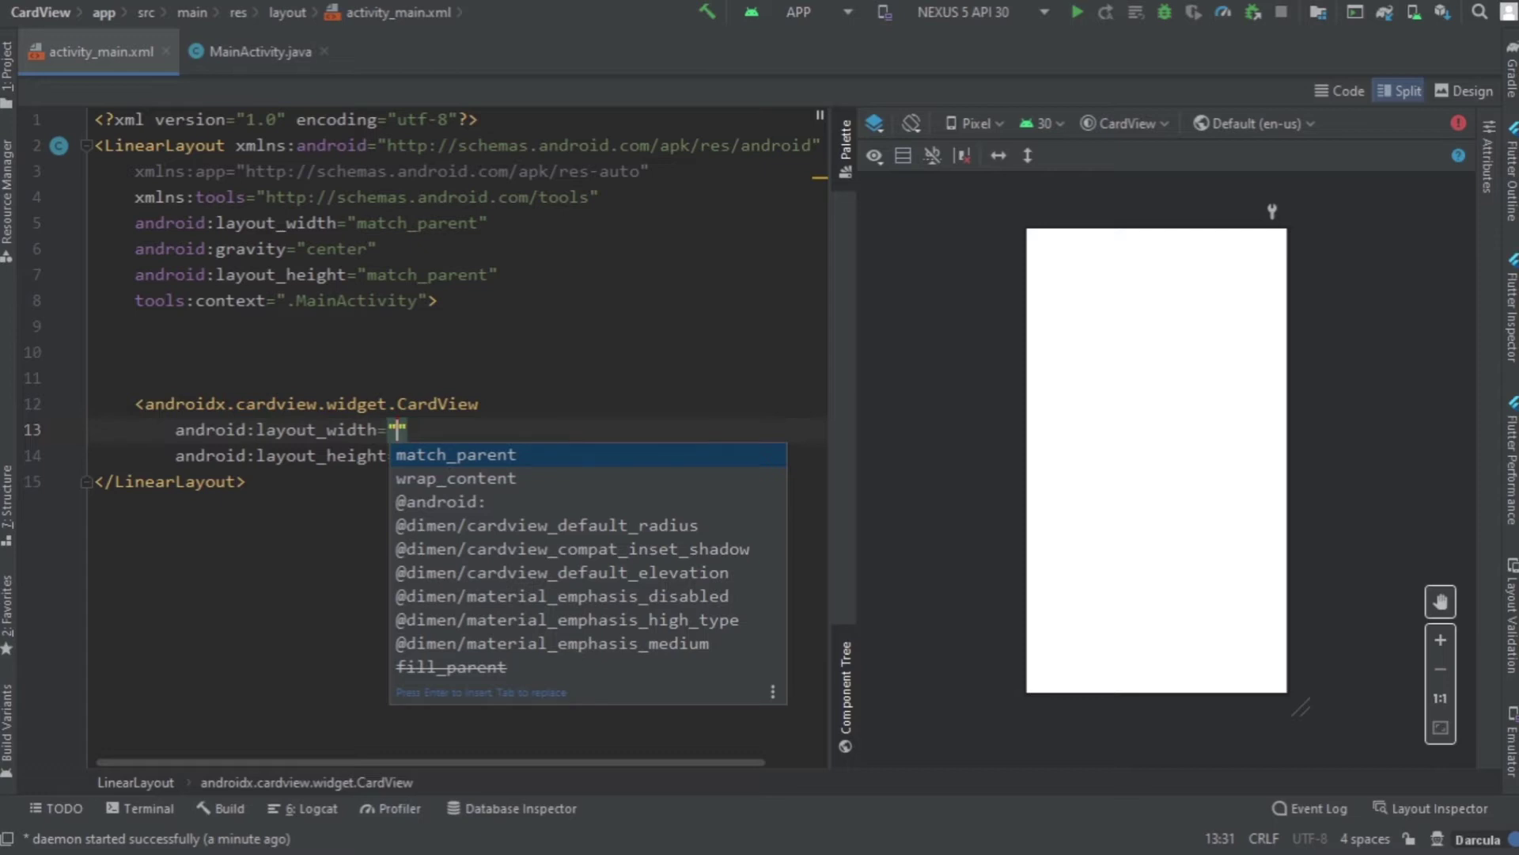
pyautogui.write('30')
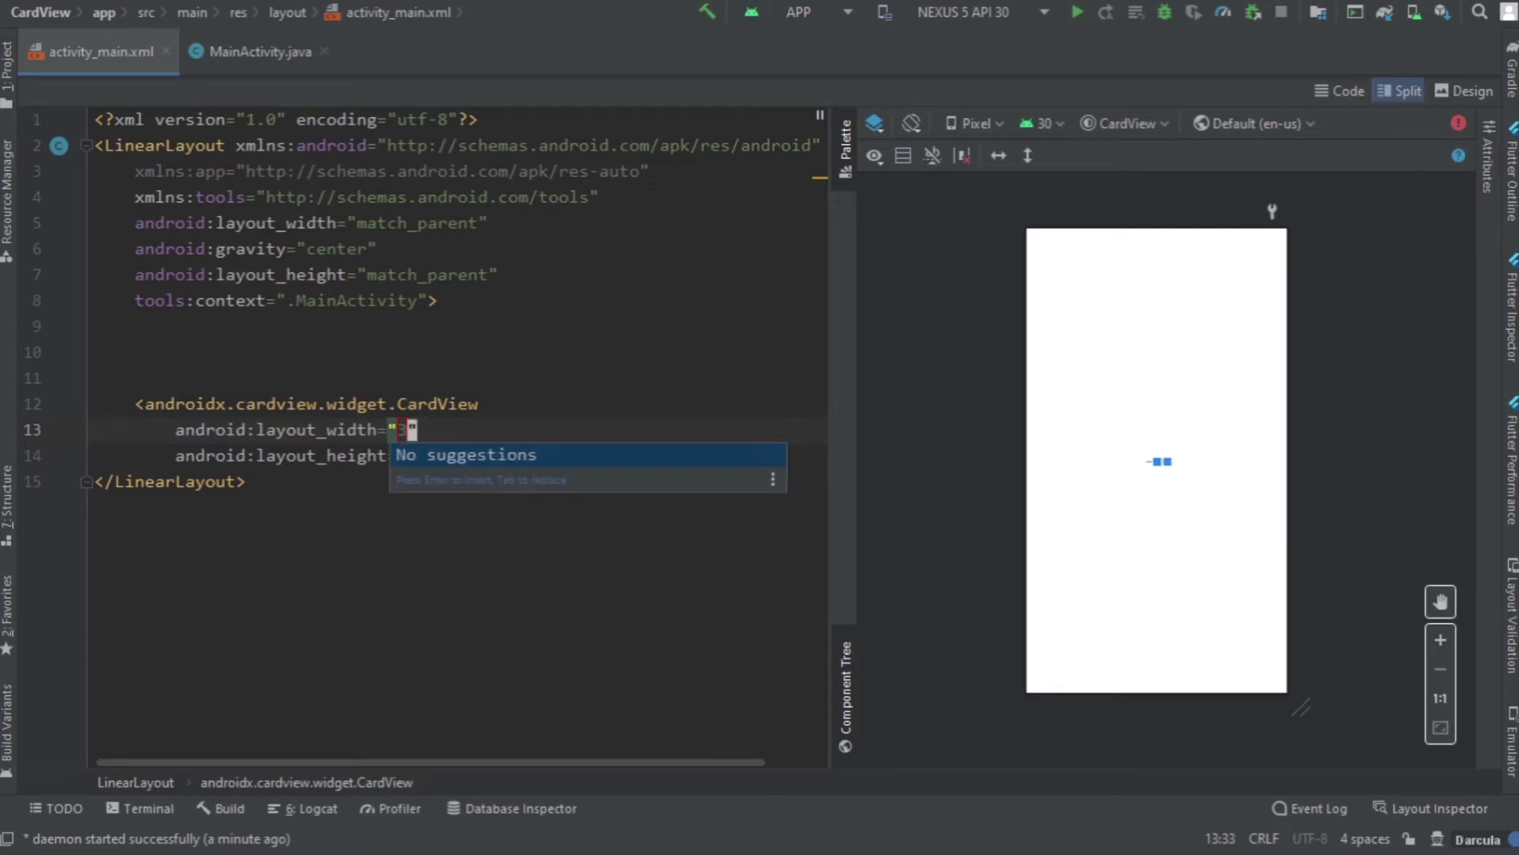
pyautogui.write('0dp')
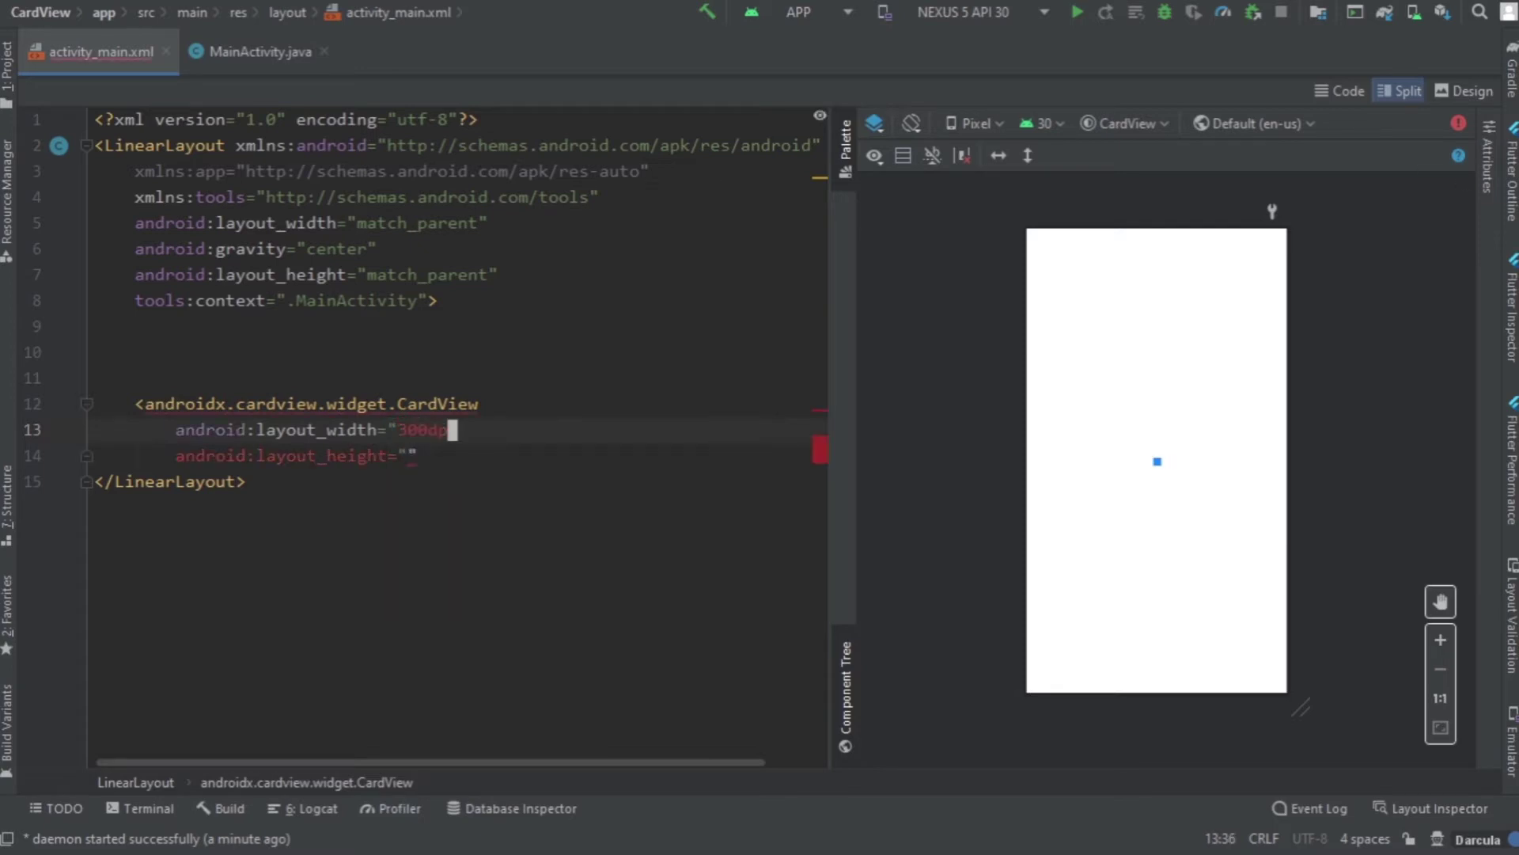
pyautogui.press('Down')
pyautogui.press('Left')
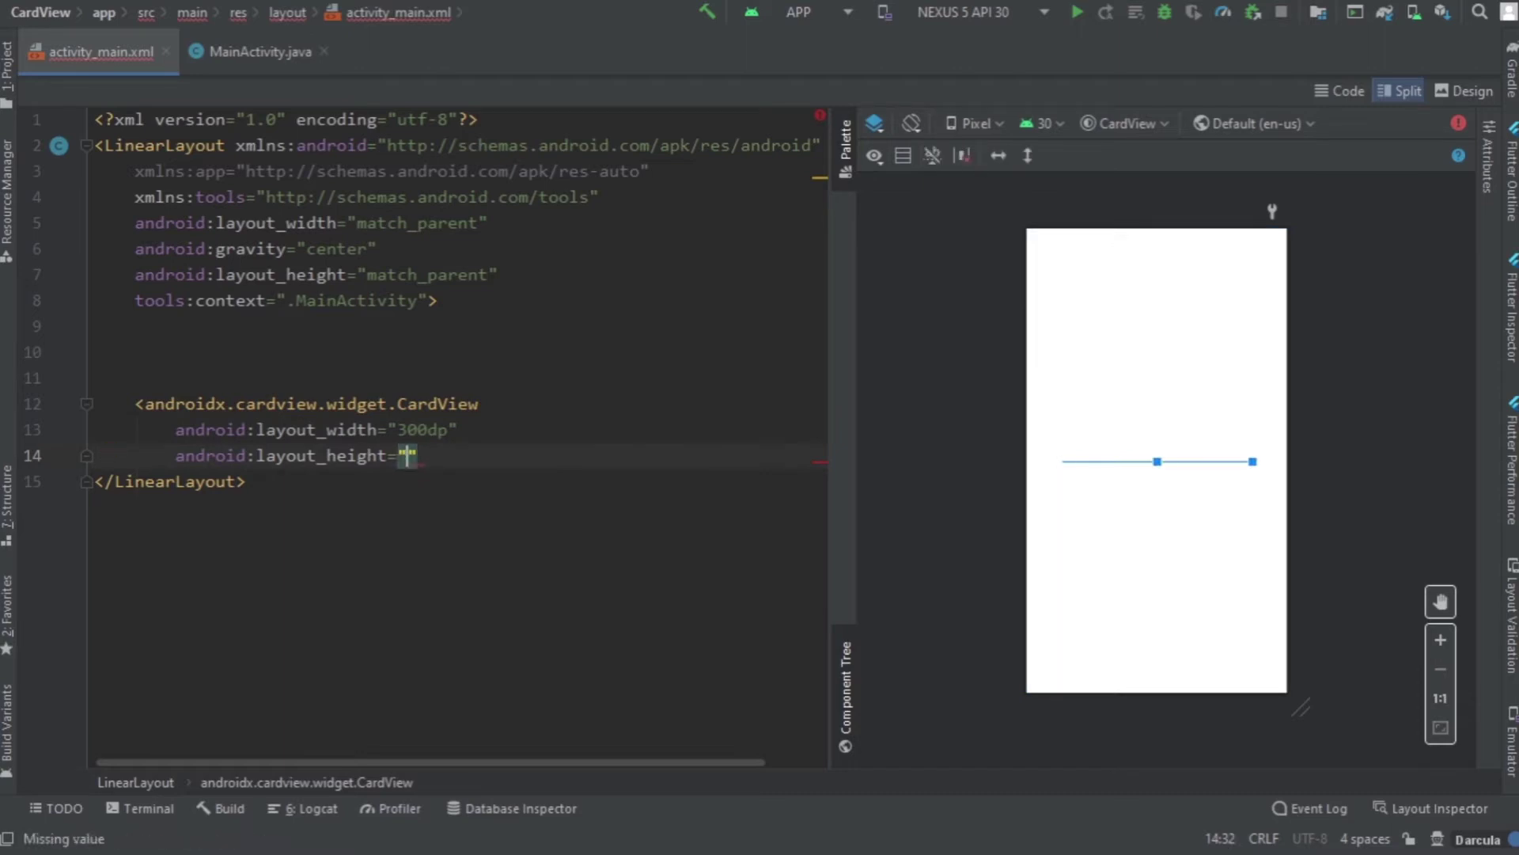
pyautogui.write('300dp')
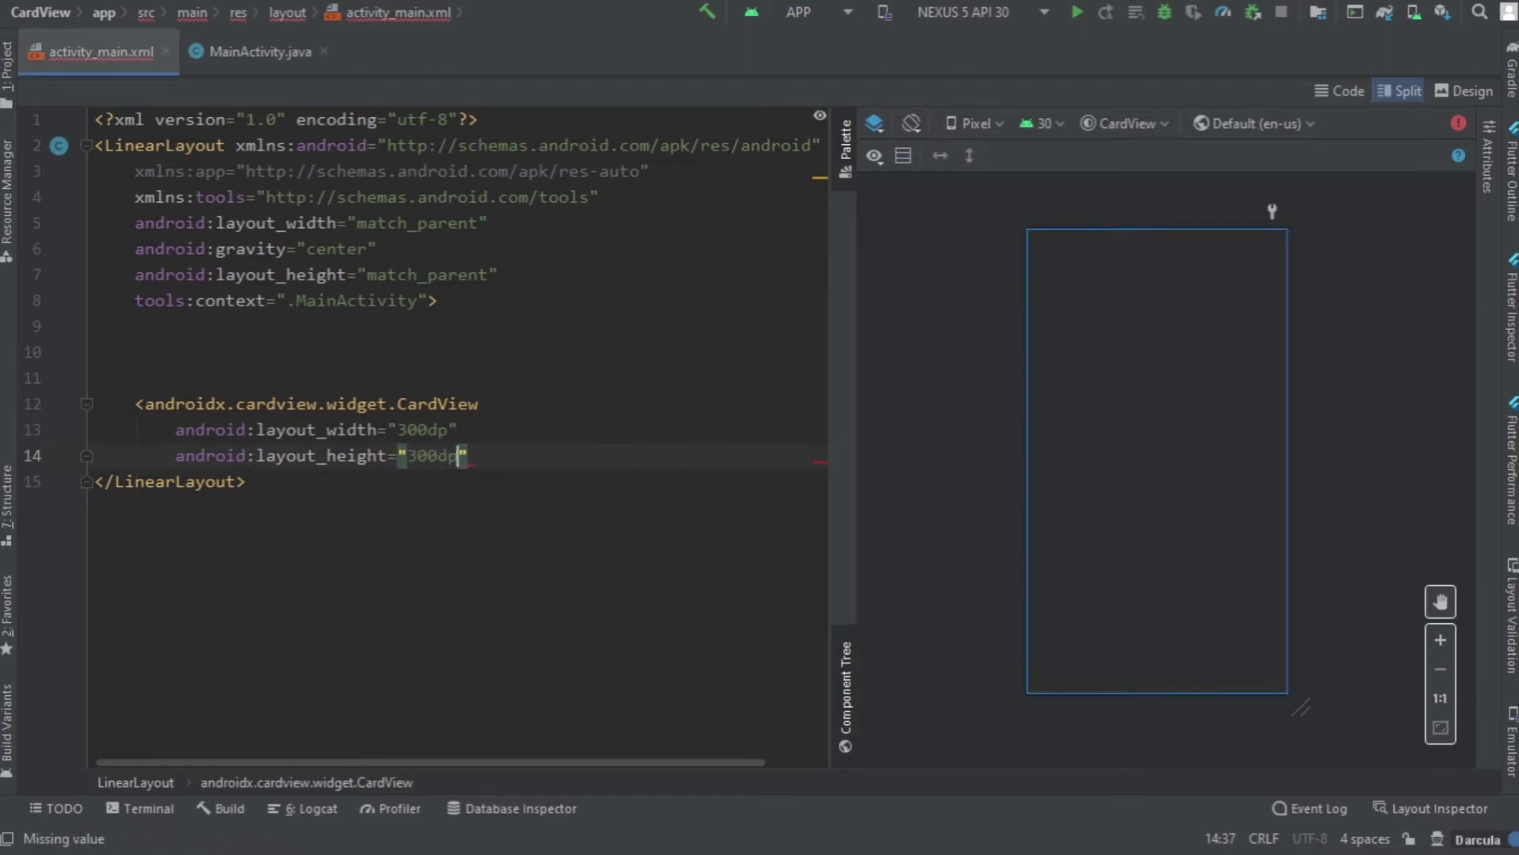
pyautogui.press('Right')
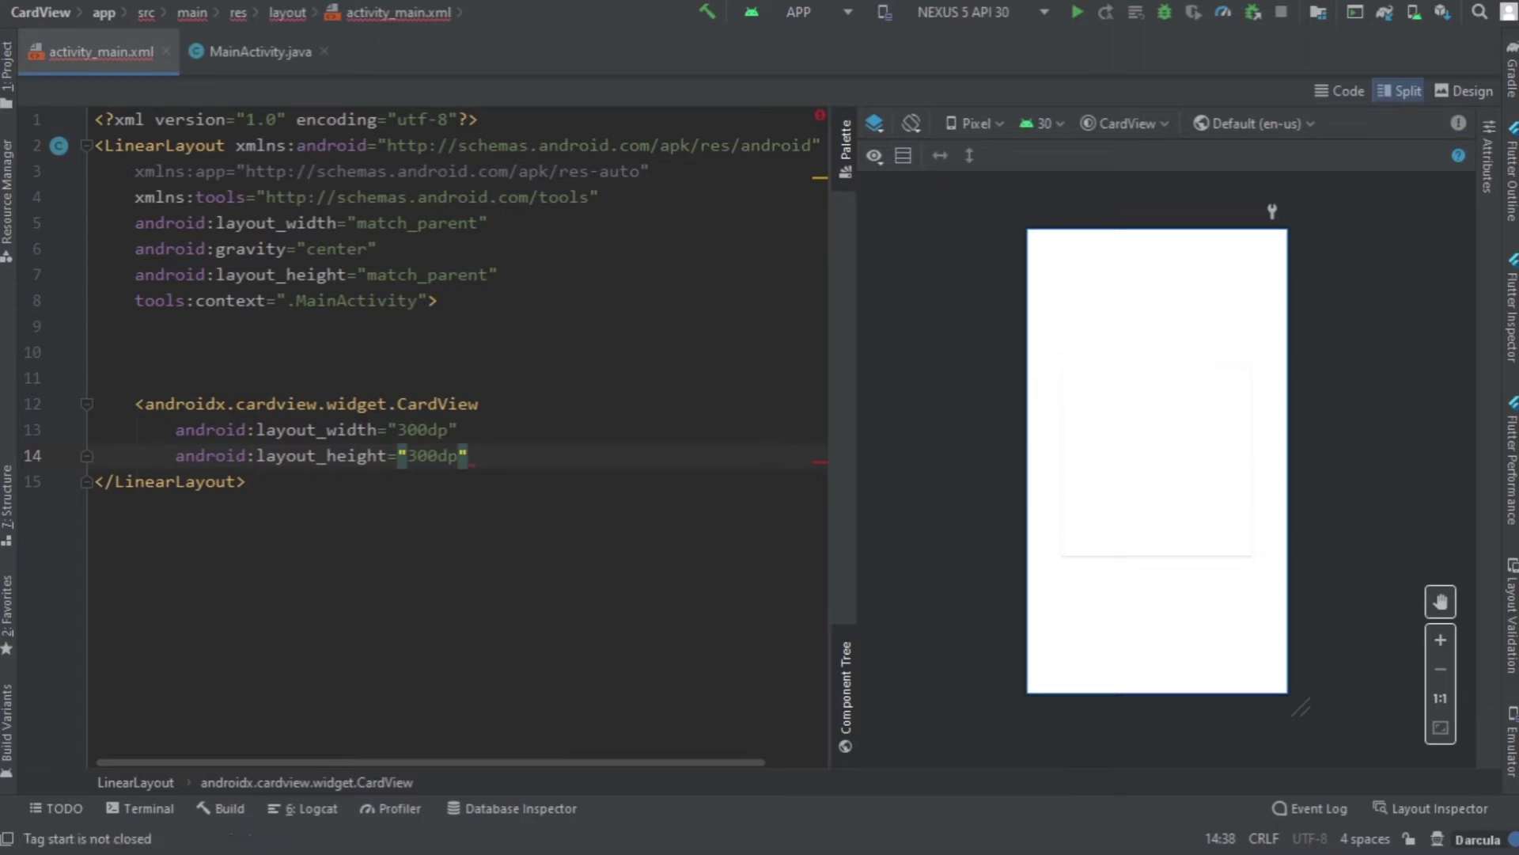
pyautogui.press('Return')
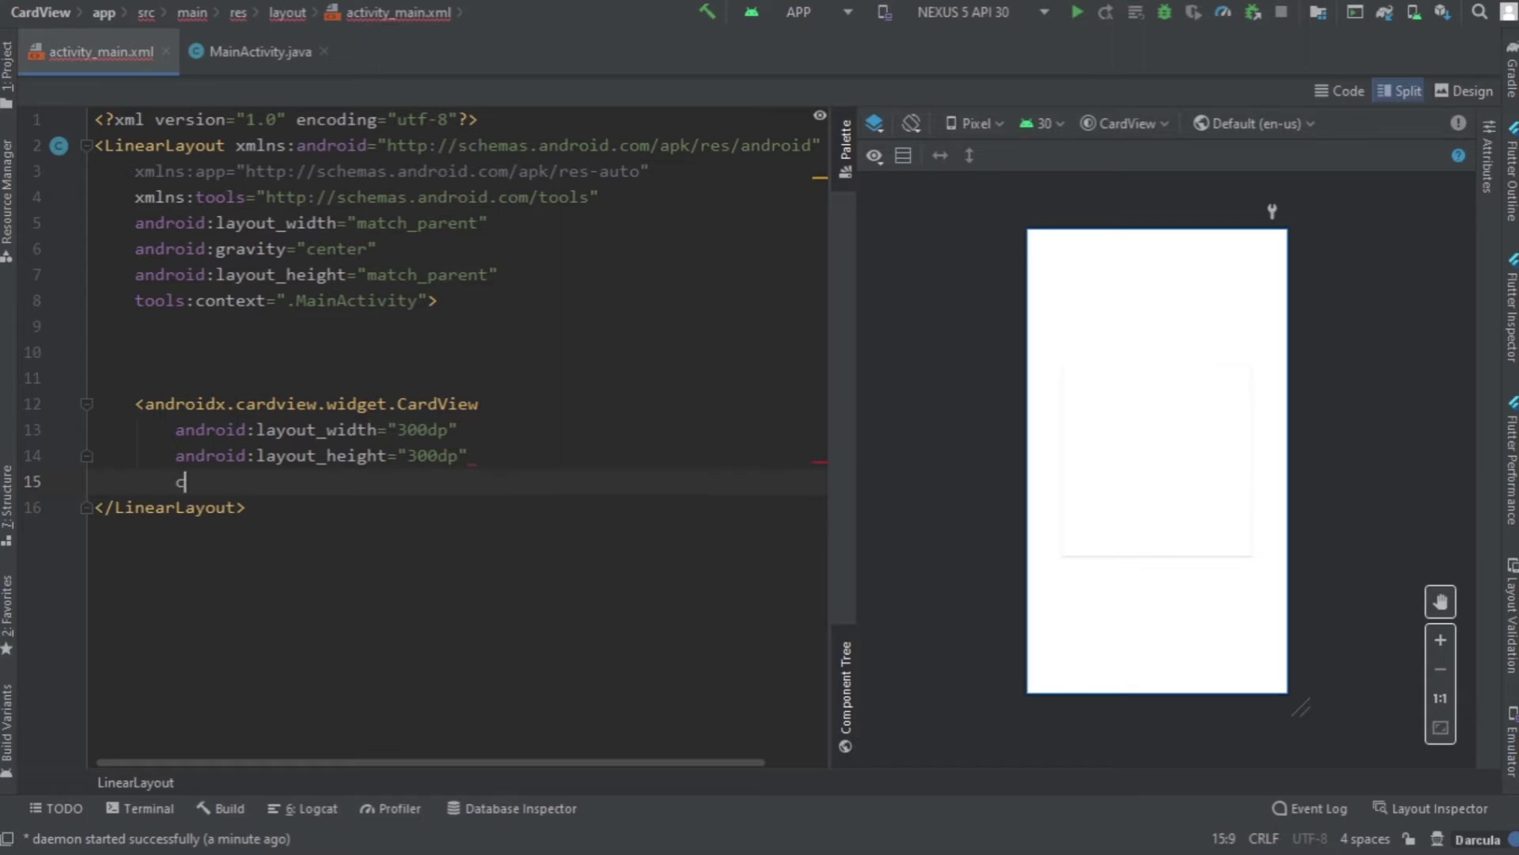
pyautogui.write('card')
# Step: Add app:cardElevation="50dp" to the CardView and check the shadow in the zoomed preview
pyautogui.press('Return')
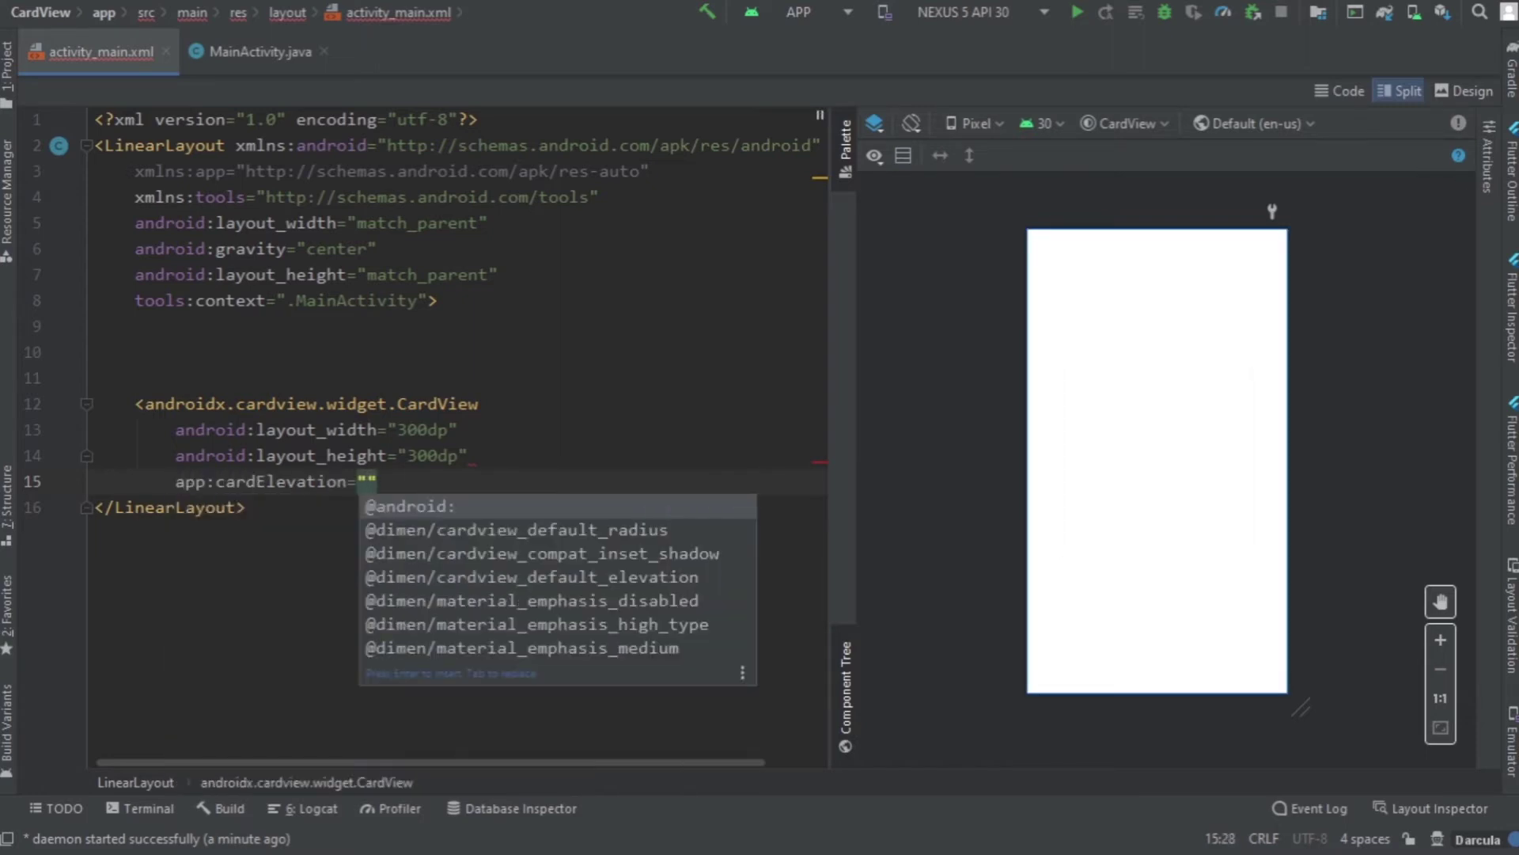
pyautogui.write('50dp')
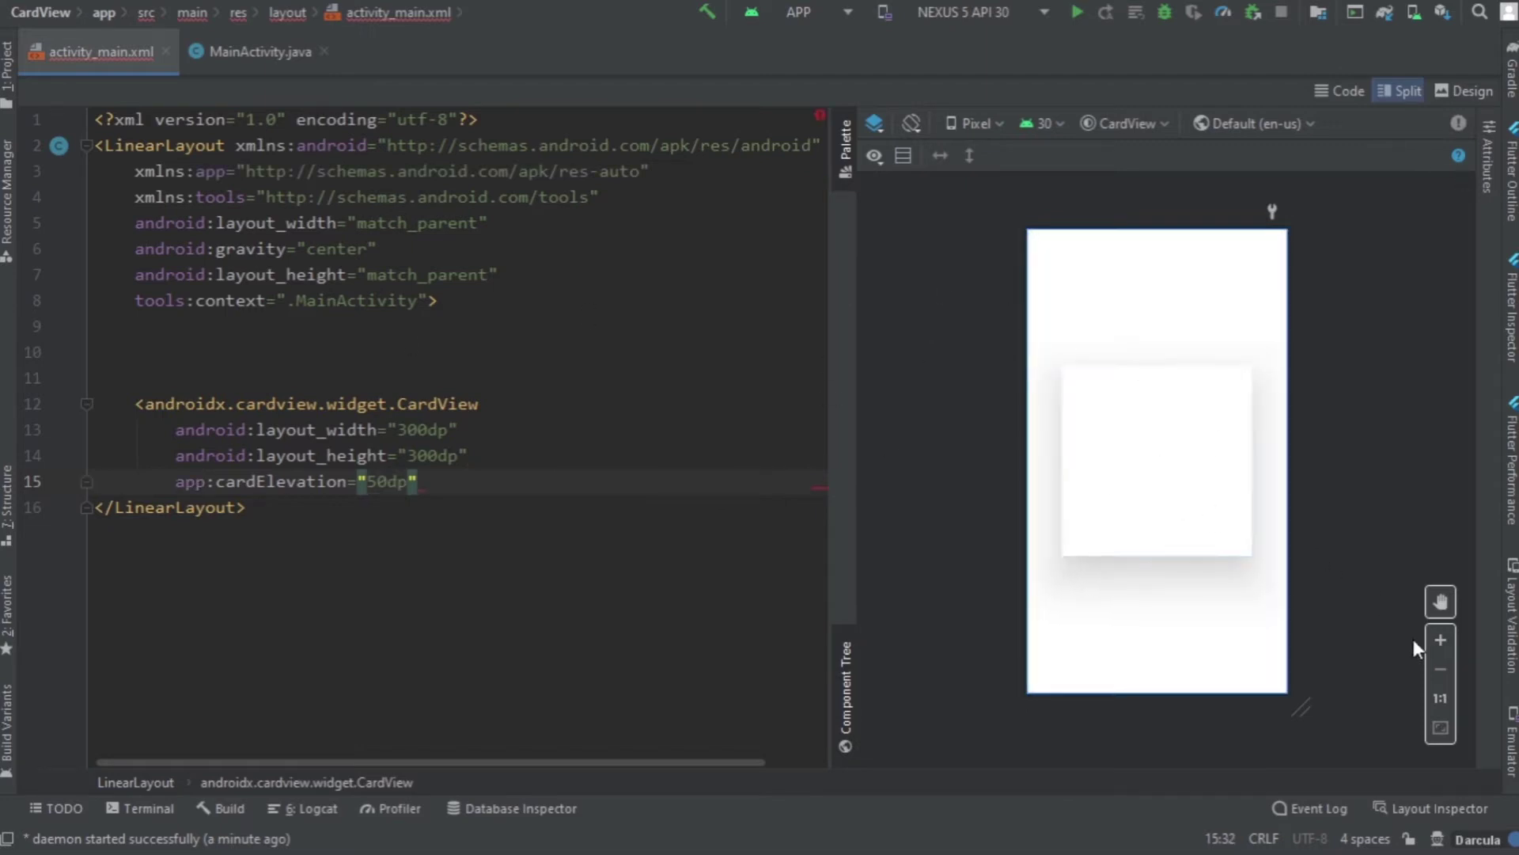
pyautogui.click(1443, 641)
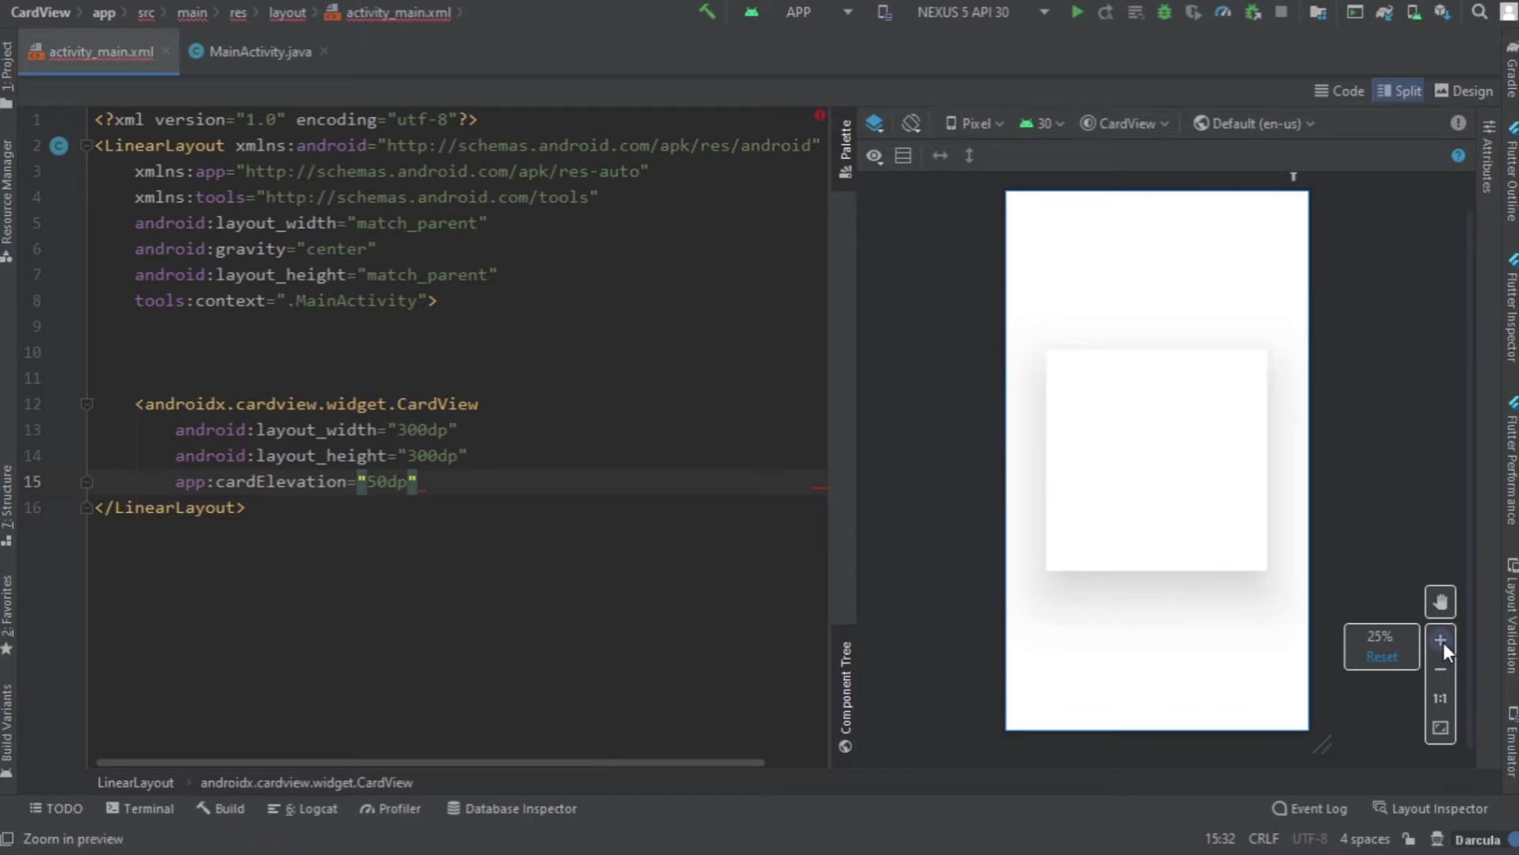
pyautogui.click(1444, 642)
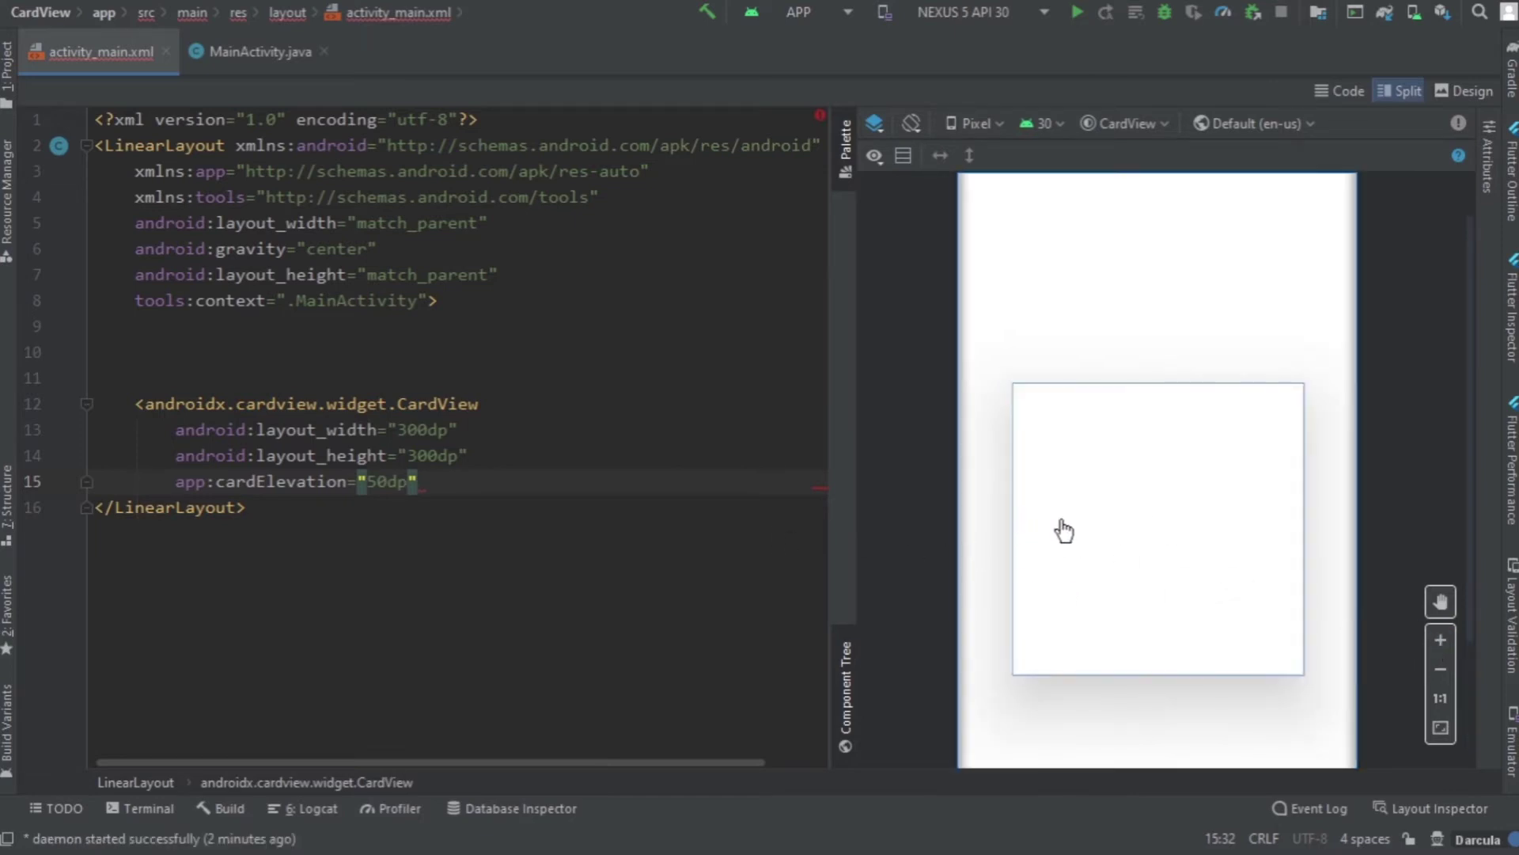
pyautogui.click(1063, 546)
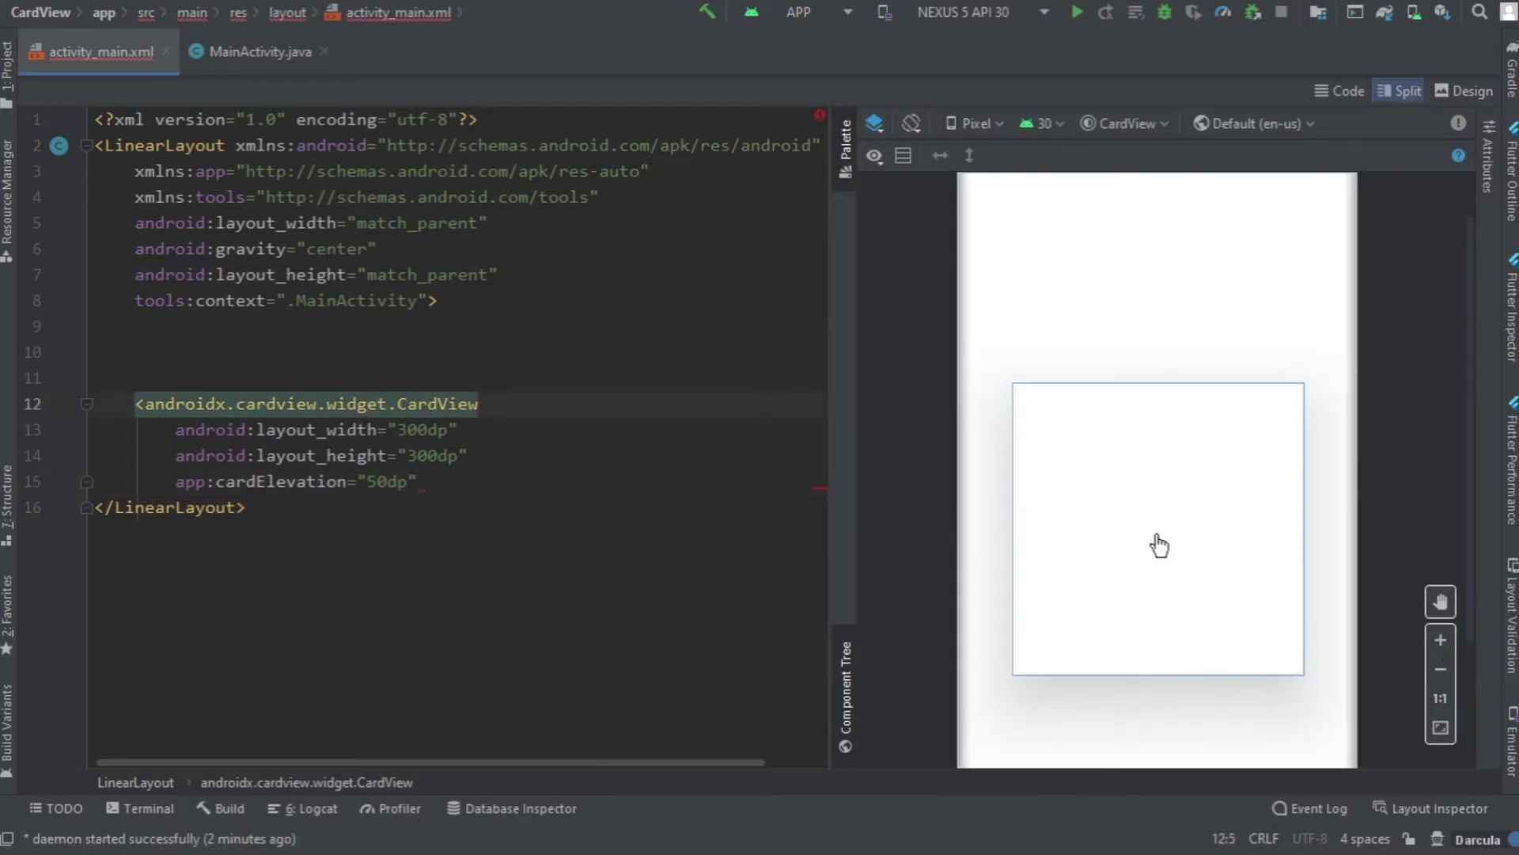
pyautogui.click(469, 481)
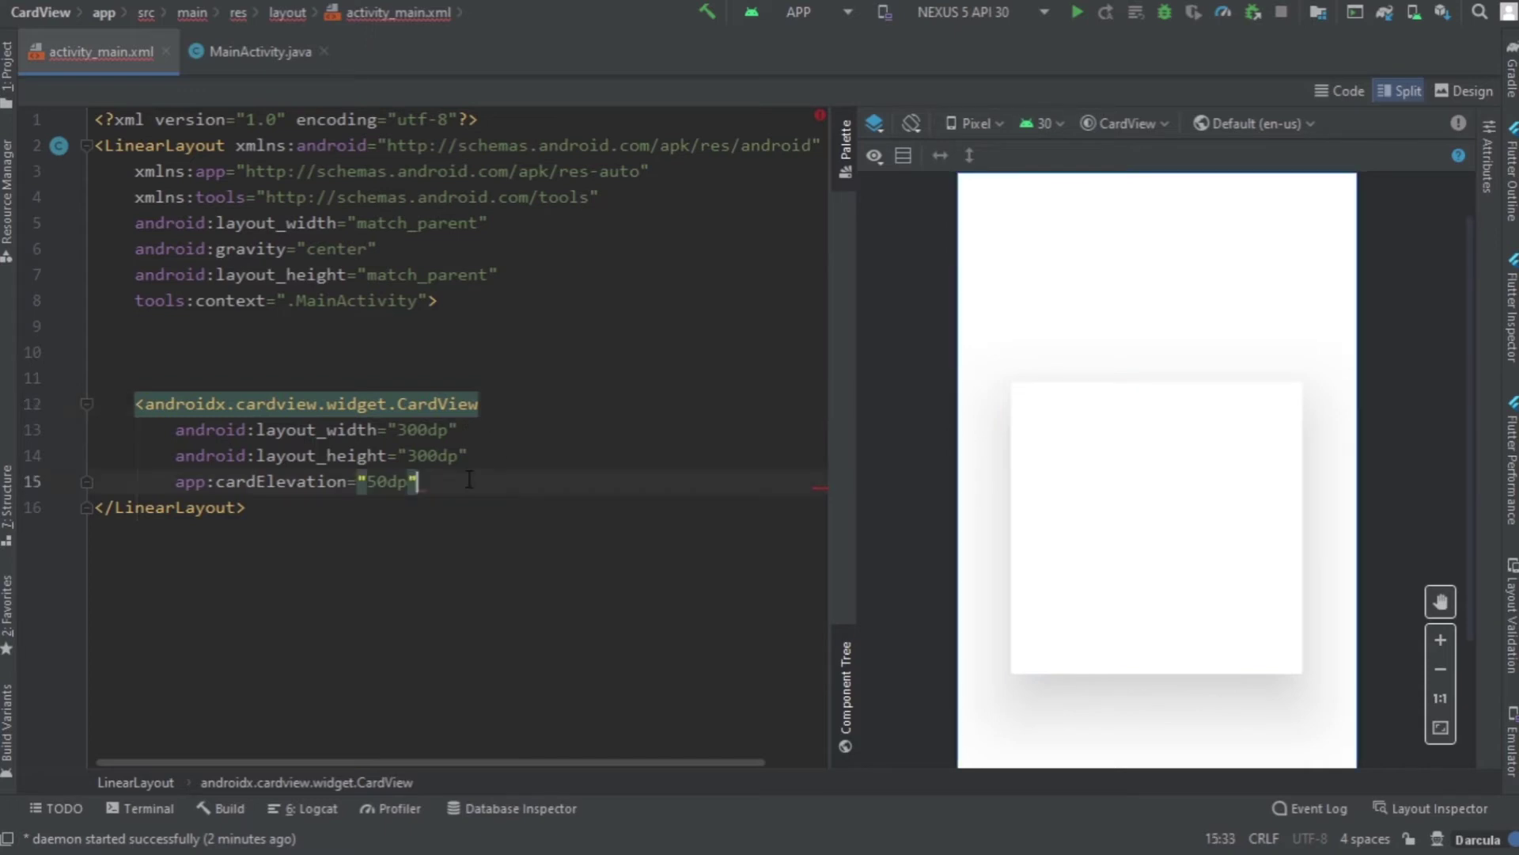
pyautogui.press('Return')
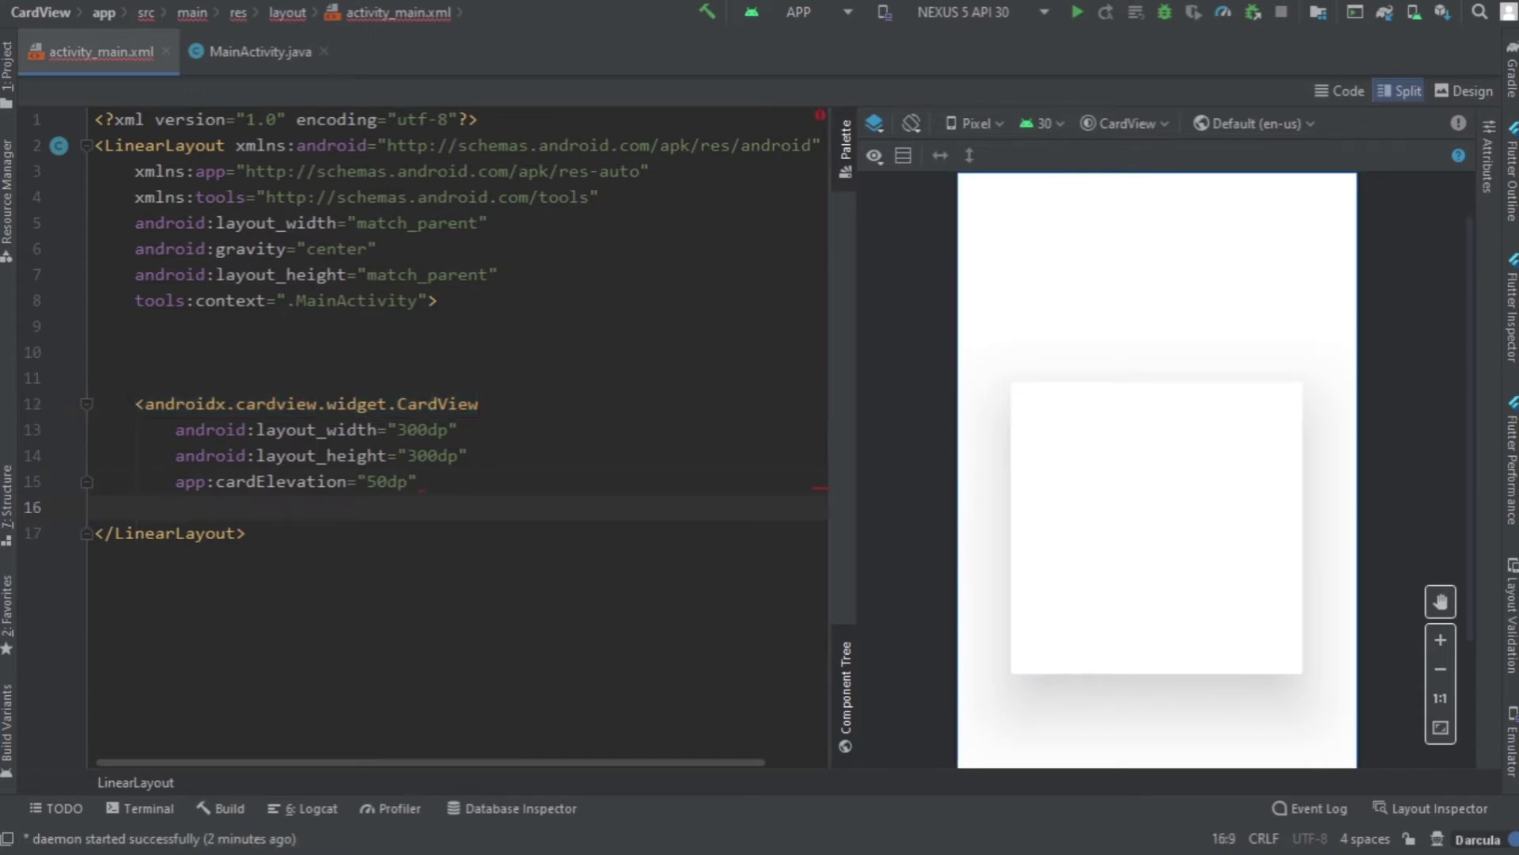
pyautogui.write('card')
pyautogui.press('Down')
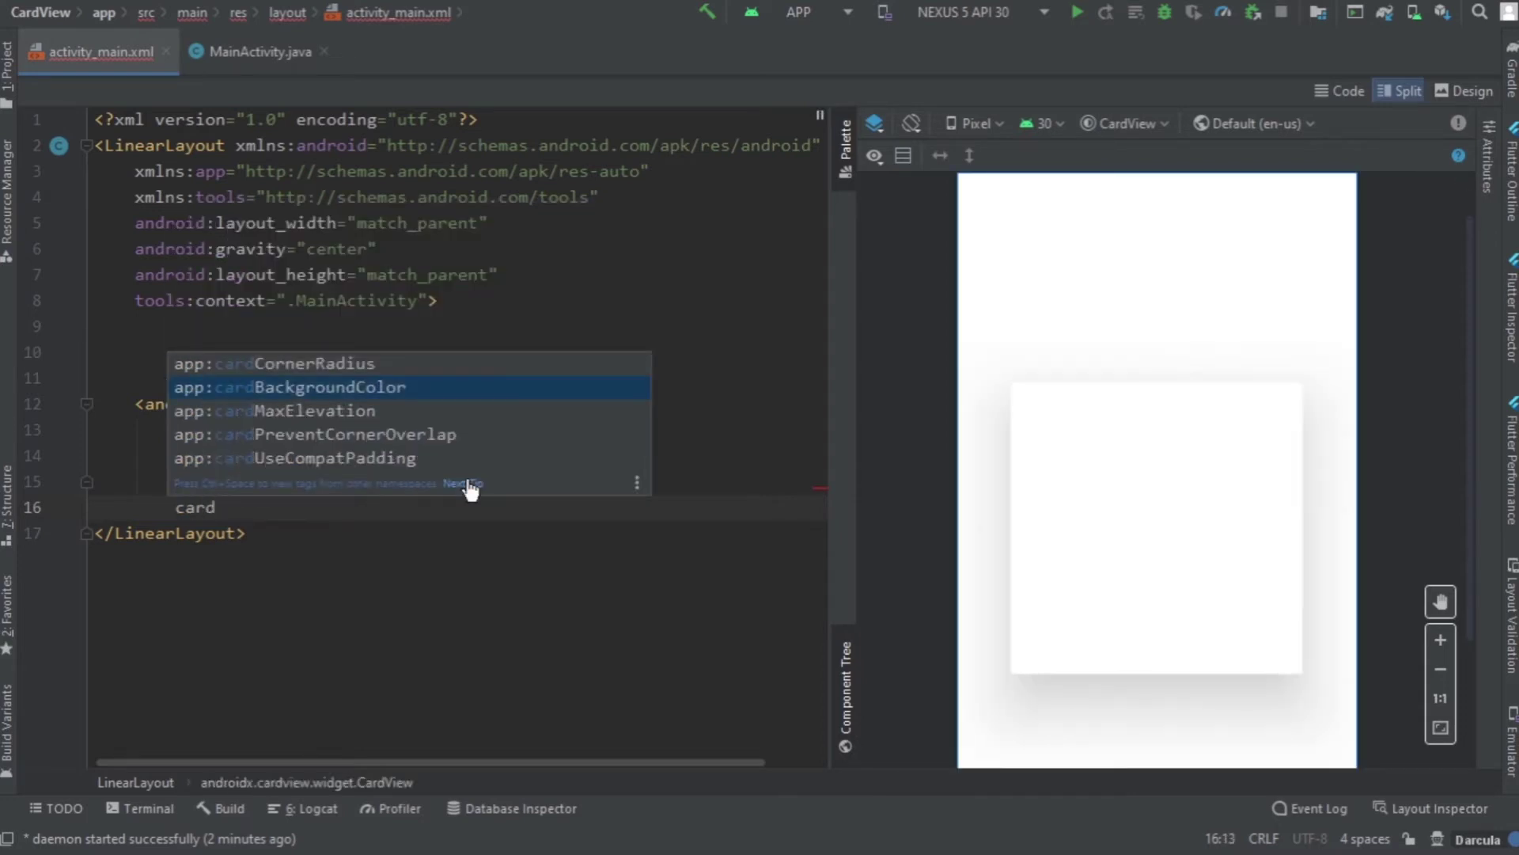
pyautogui.press('Return')
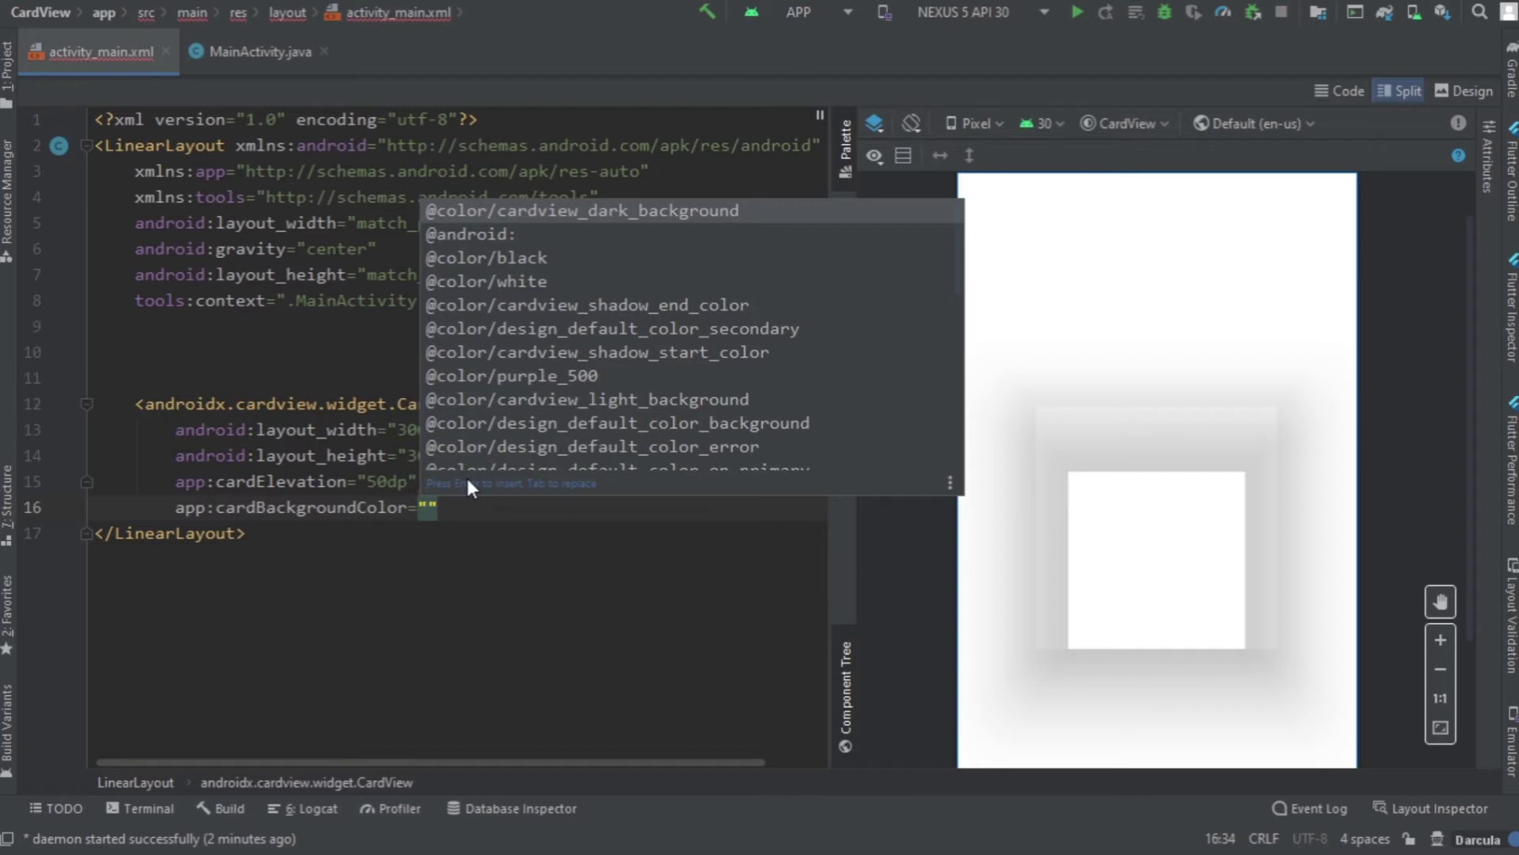
pyautogui.press('Return')
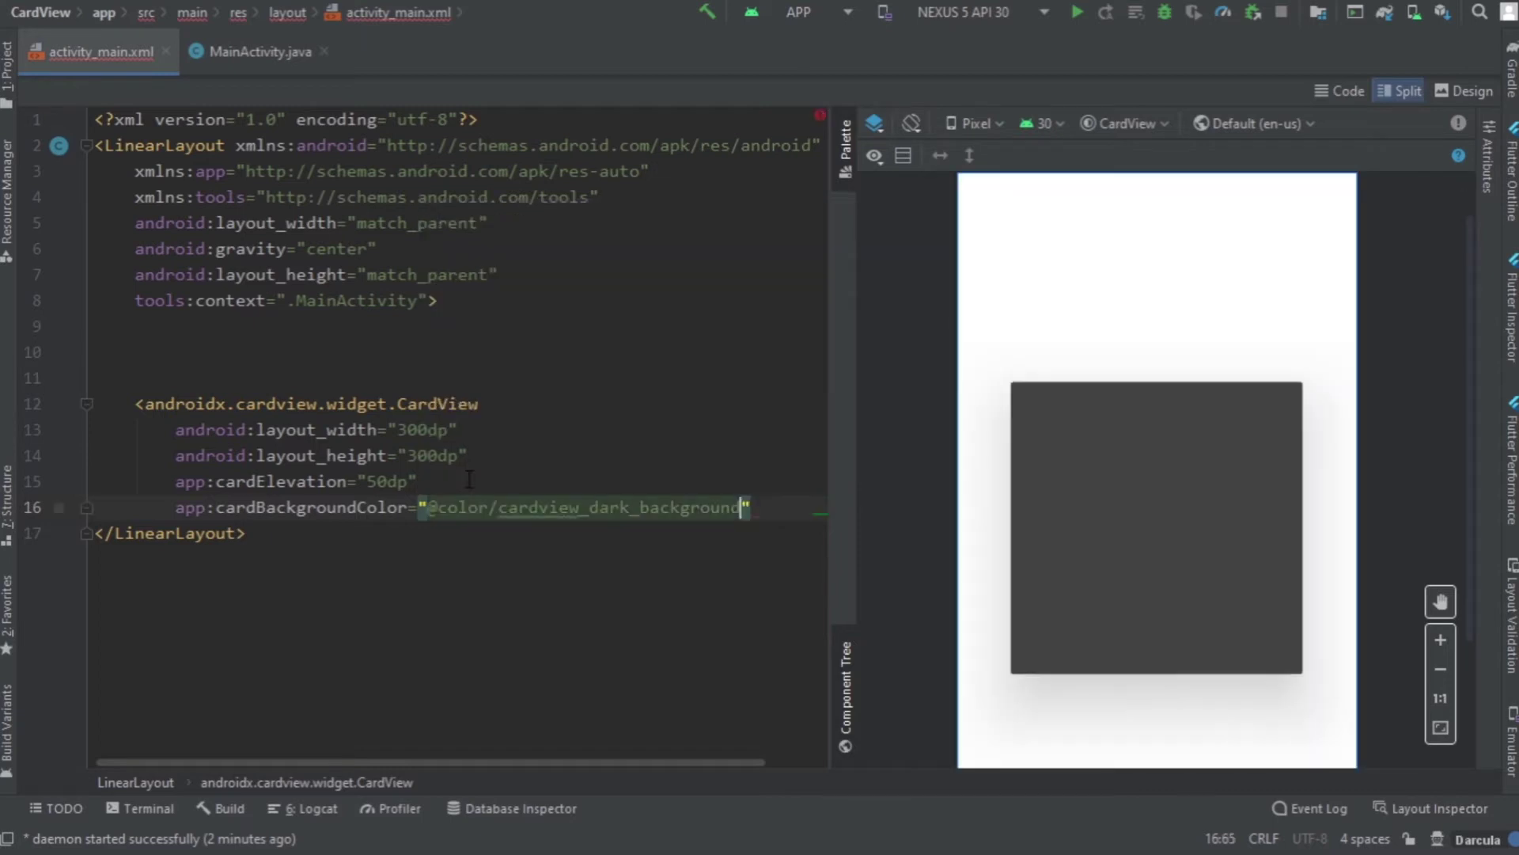
pyautogui.press('BackSpace')
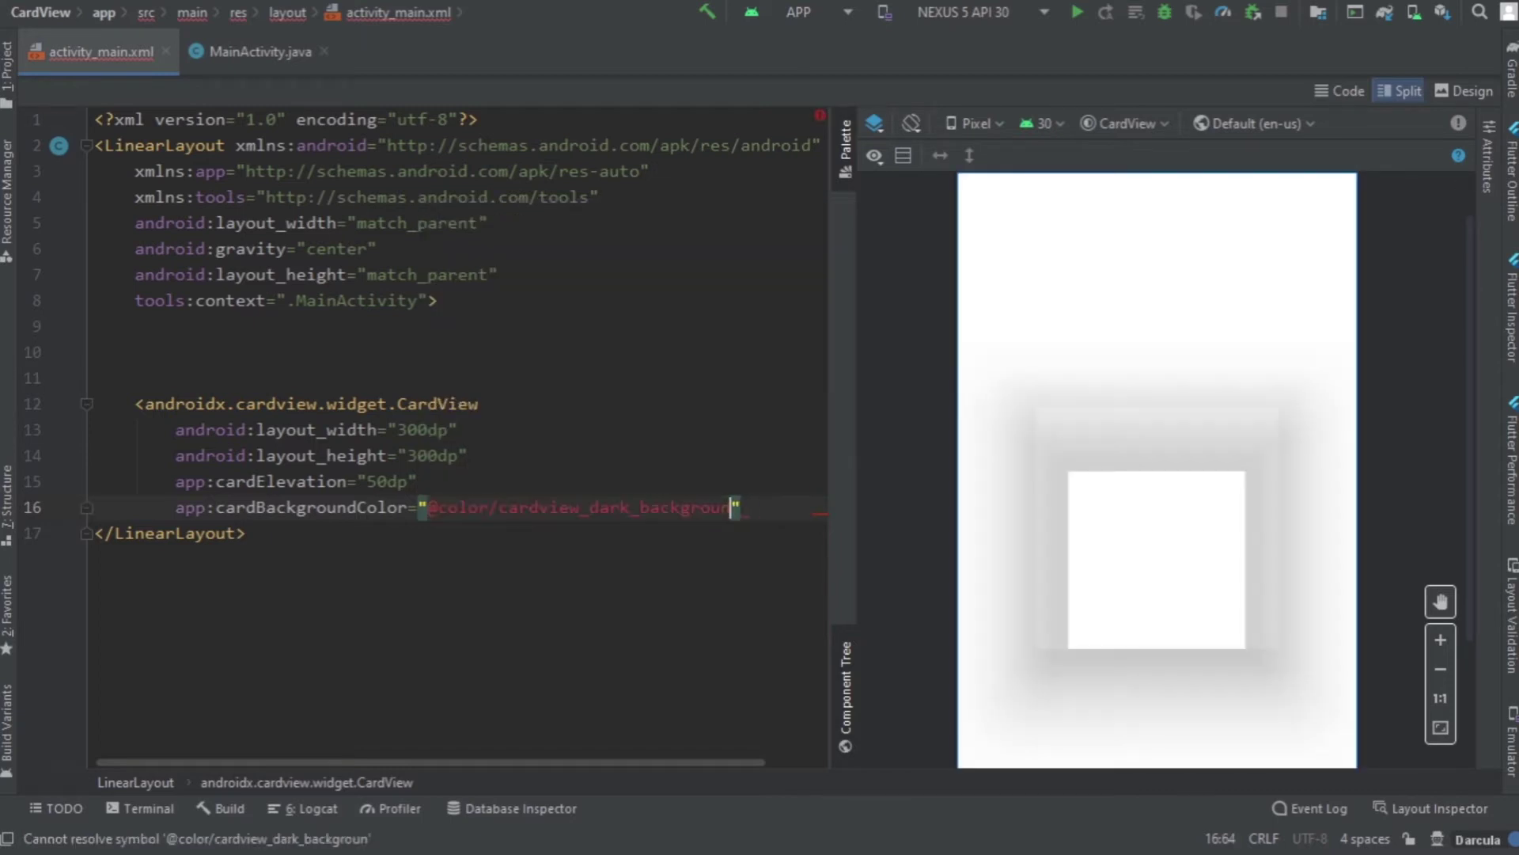
pyautogui.press('BackSpace')
pyautogui.press('BackSpace')
pyautogui.press('BackSpace')
pyautogui.press('BackSpace')
pyautogui.press('BackSpace')
pyautogui.press('BackSpace')
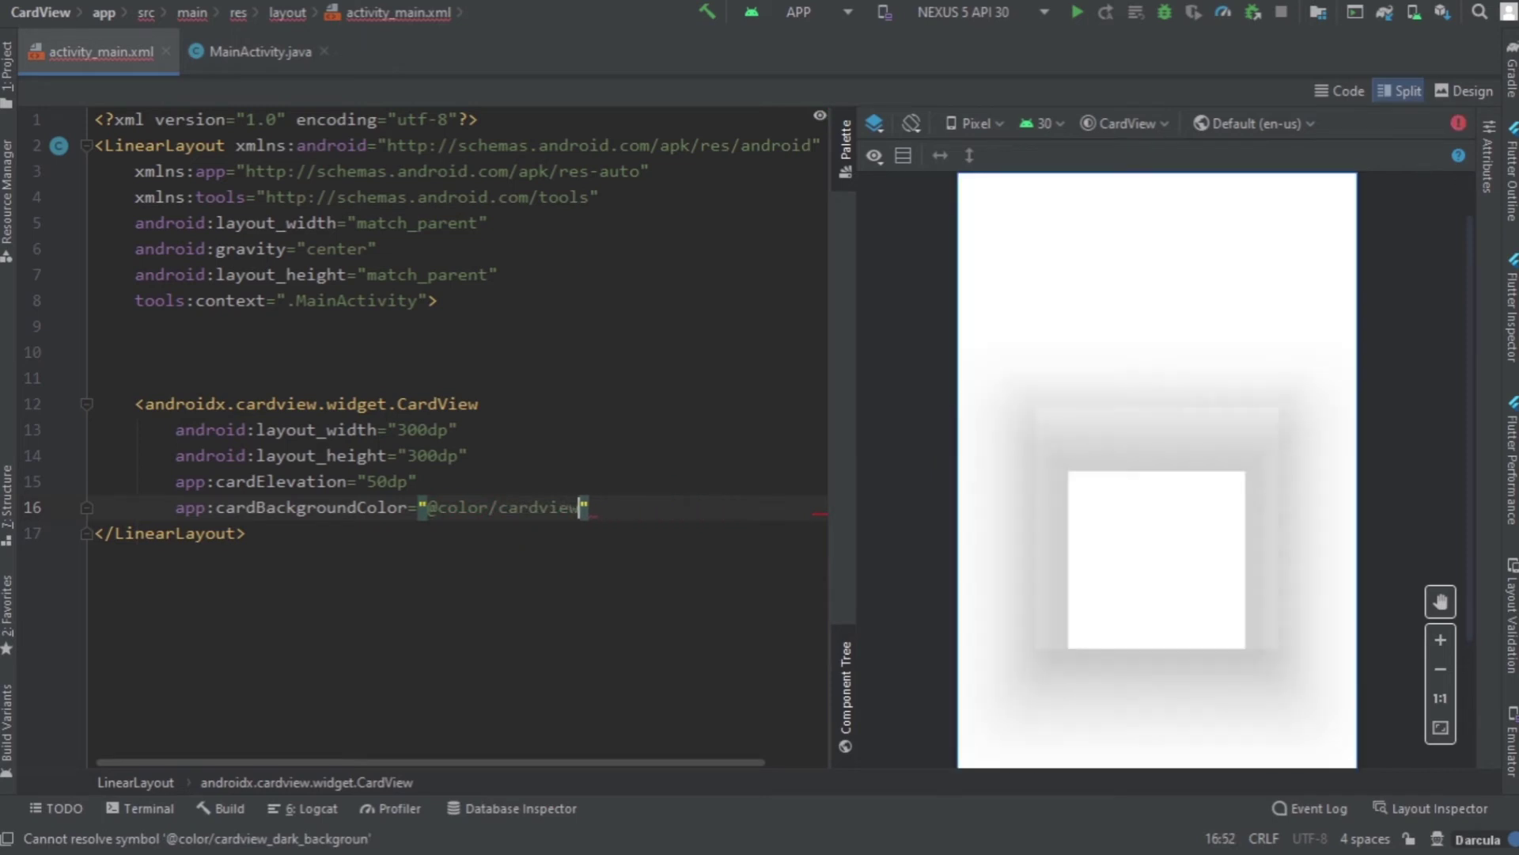
pyautogui.press('BackSpace')
pyautogui.press('BackSpace')
pyautogui.press('BackSpace')
pyautogui.press('BackSpace')
pyautogui.press('BackSpace')
pyautogui.press('BackSpace')
pyautogui.write('w')
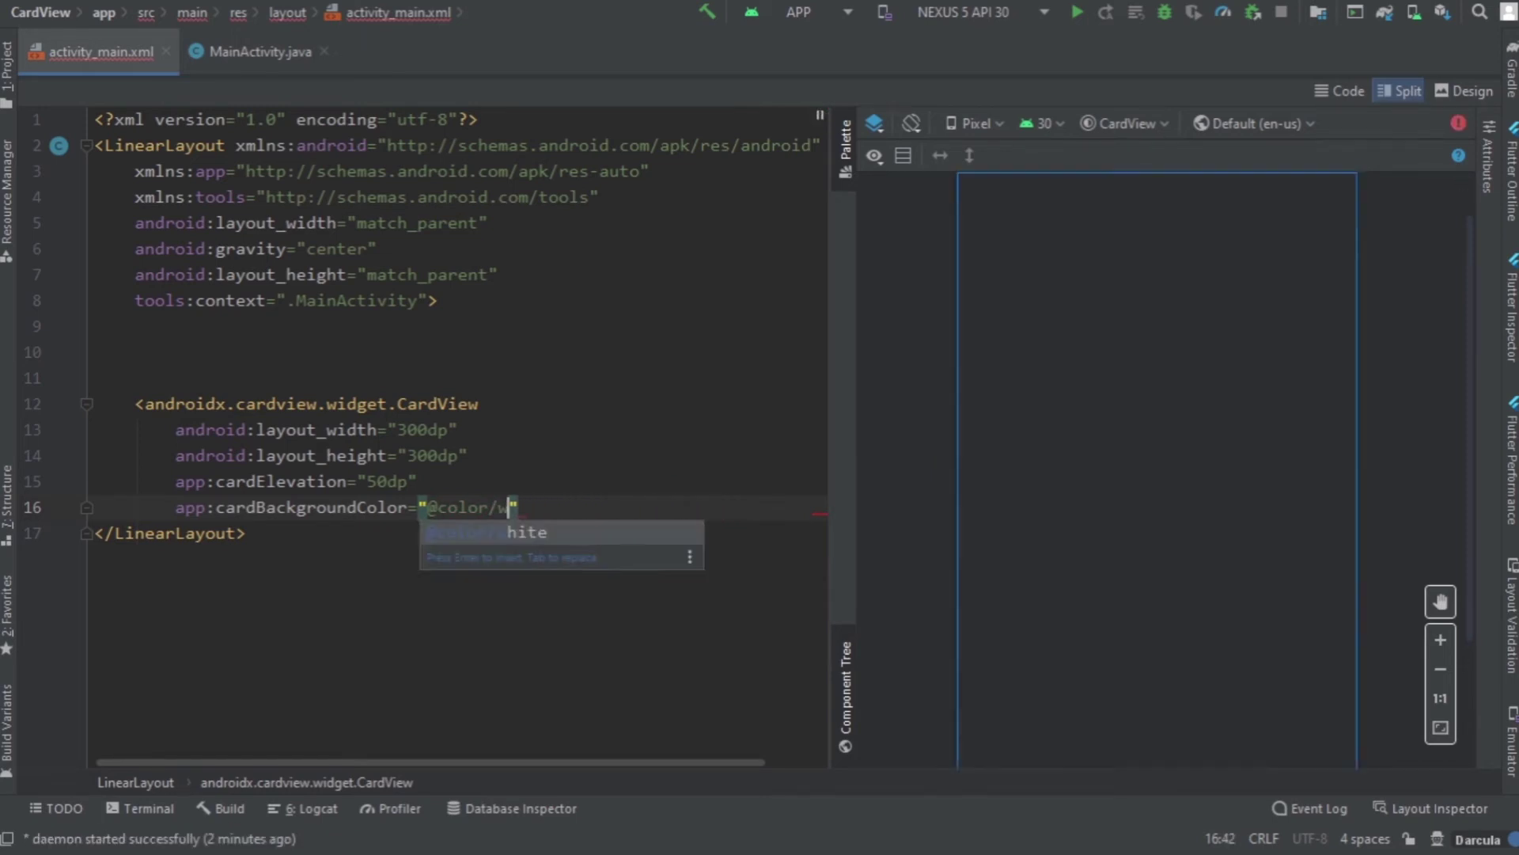
pyautogui.press('Return')
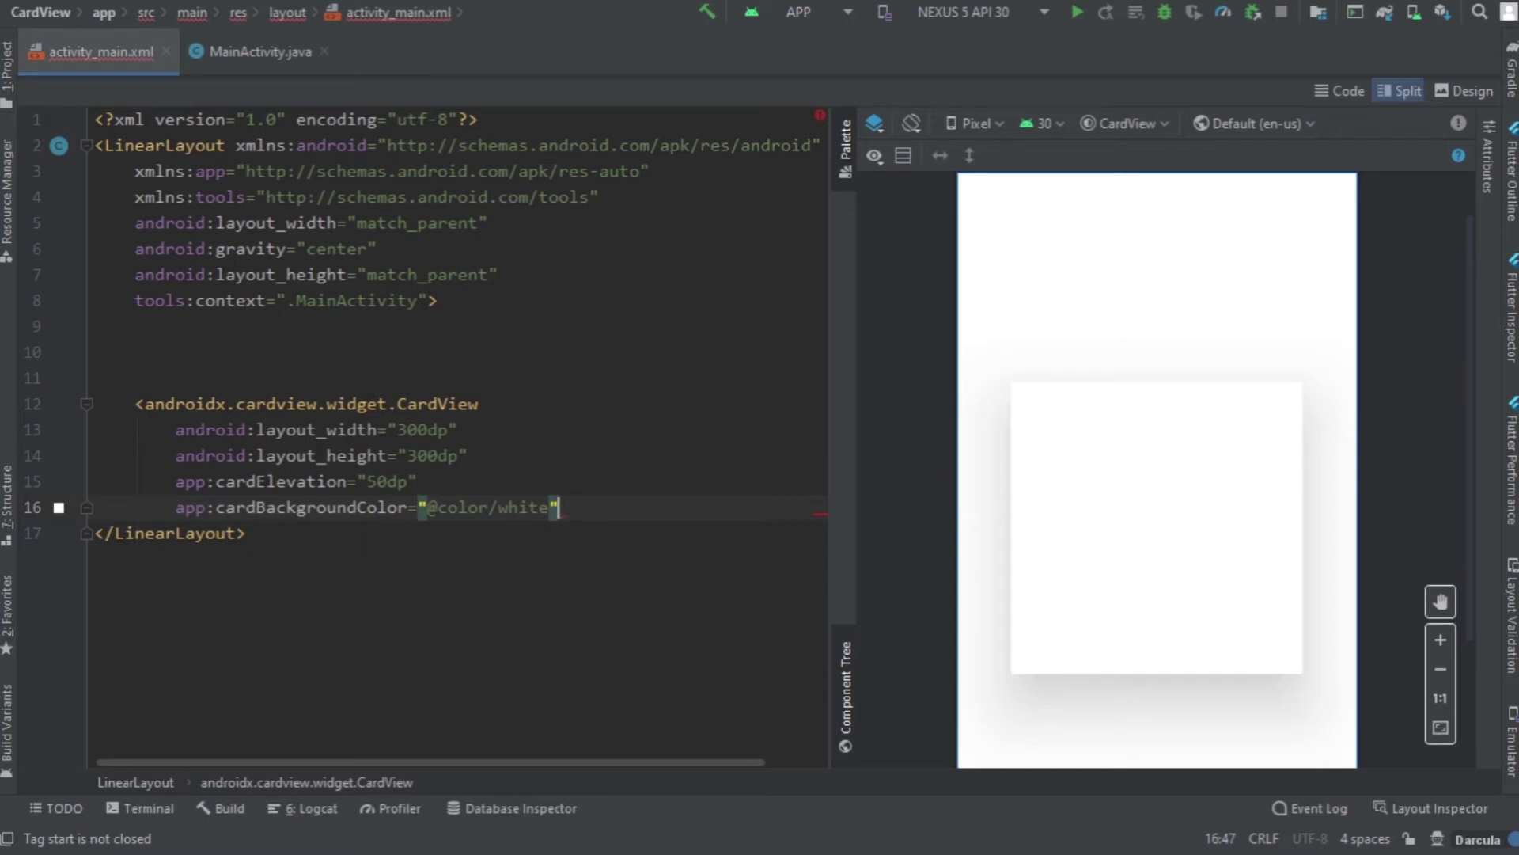
pyautogui.press('Return')
pyautogui.write('cor')
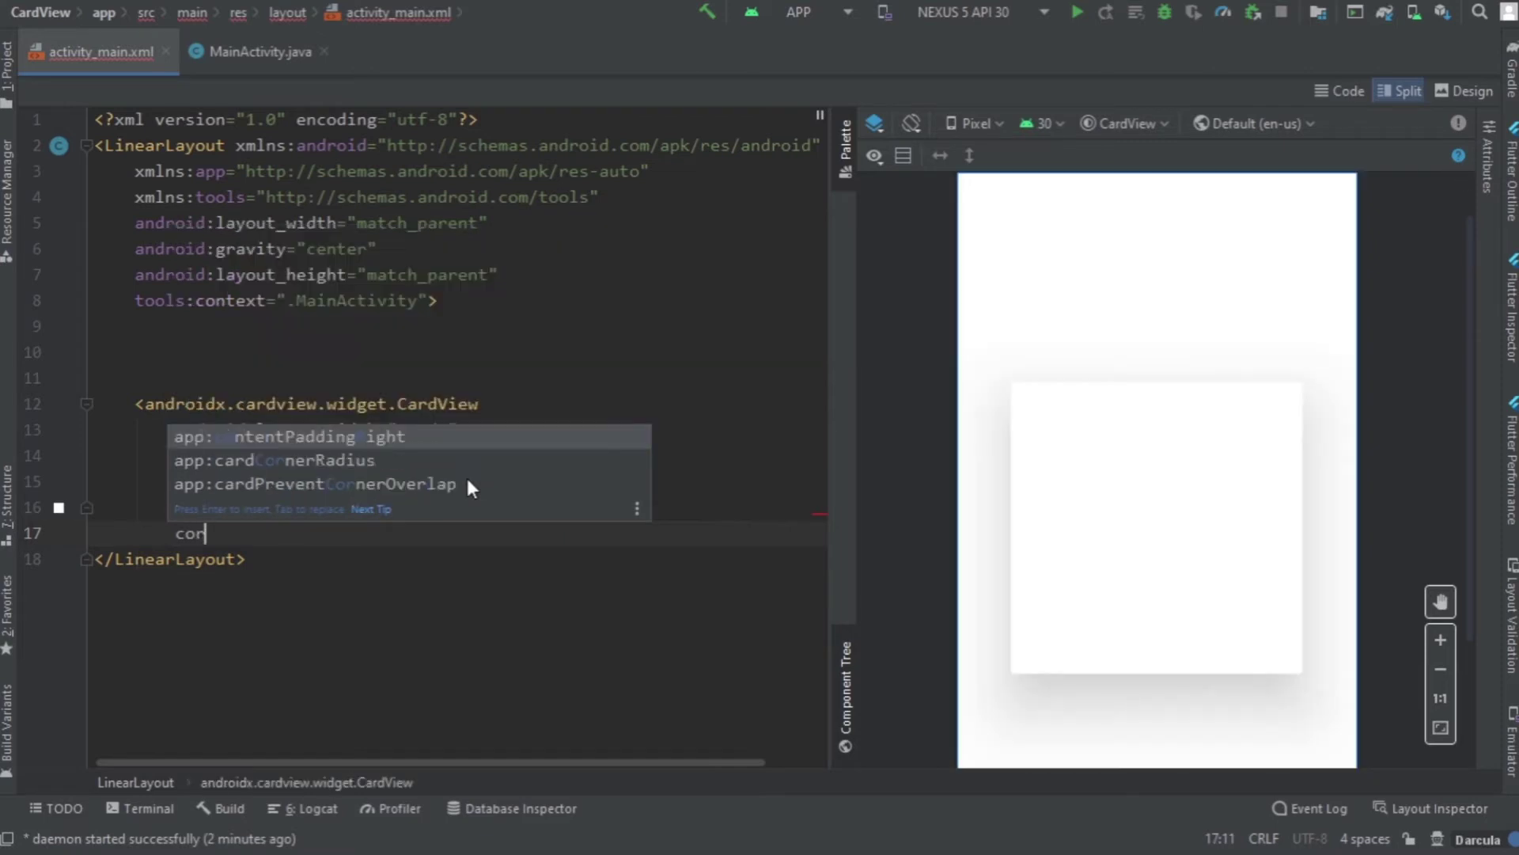
# Step: Add app:cardCornerRadius to the CardView with a 50dp value
pyautogui.press('Down')
pyautogui.press('Return')
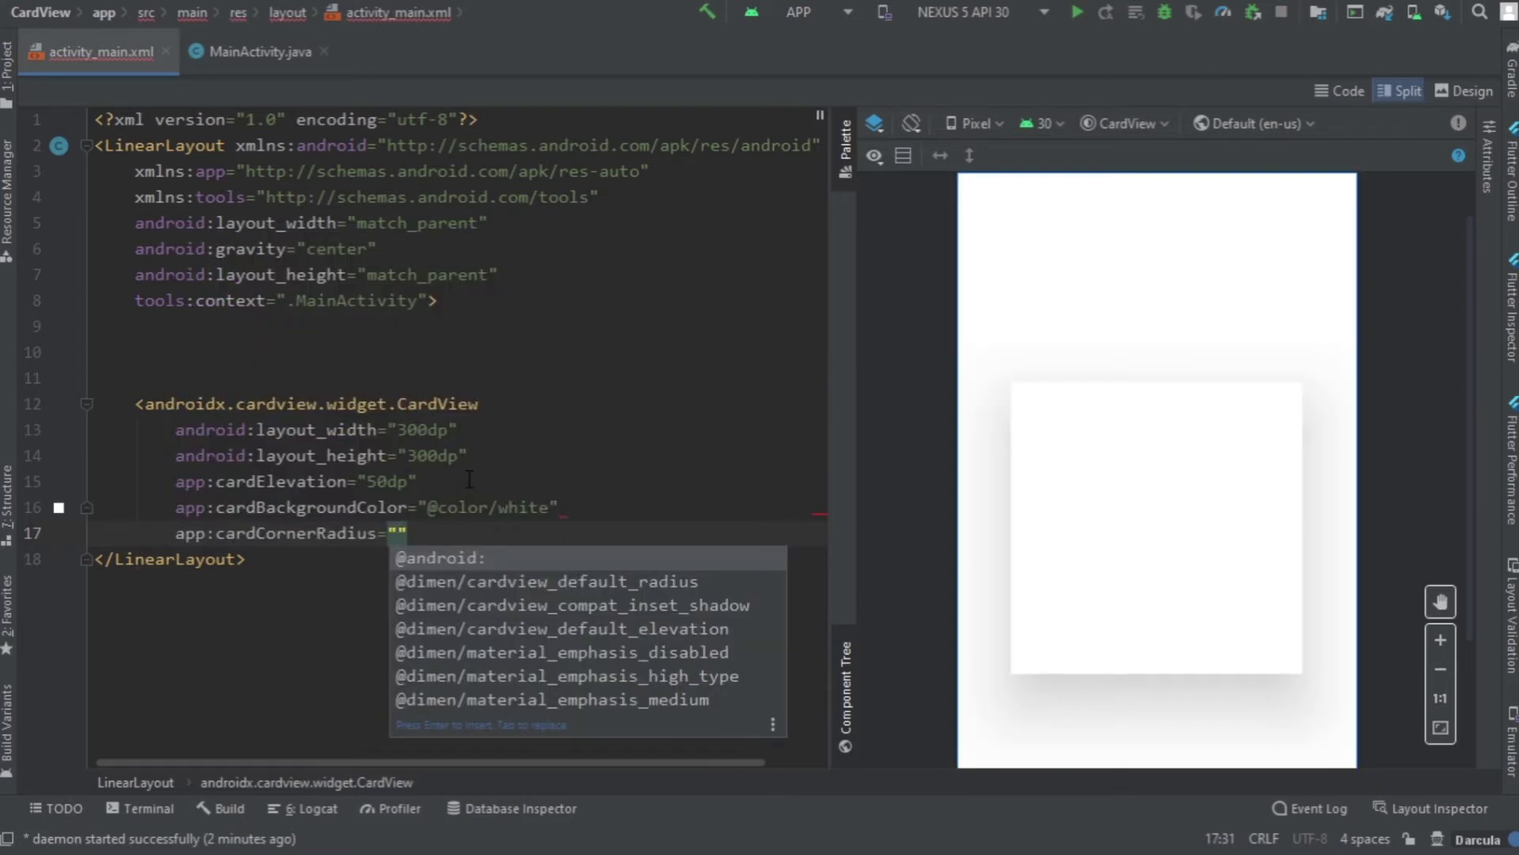
pyautogui.write('50')
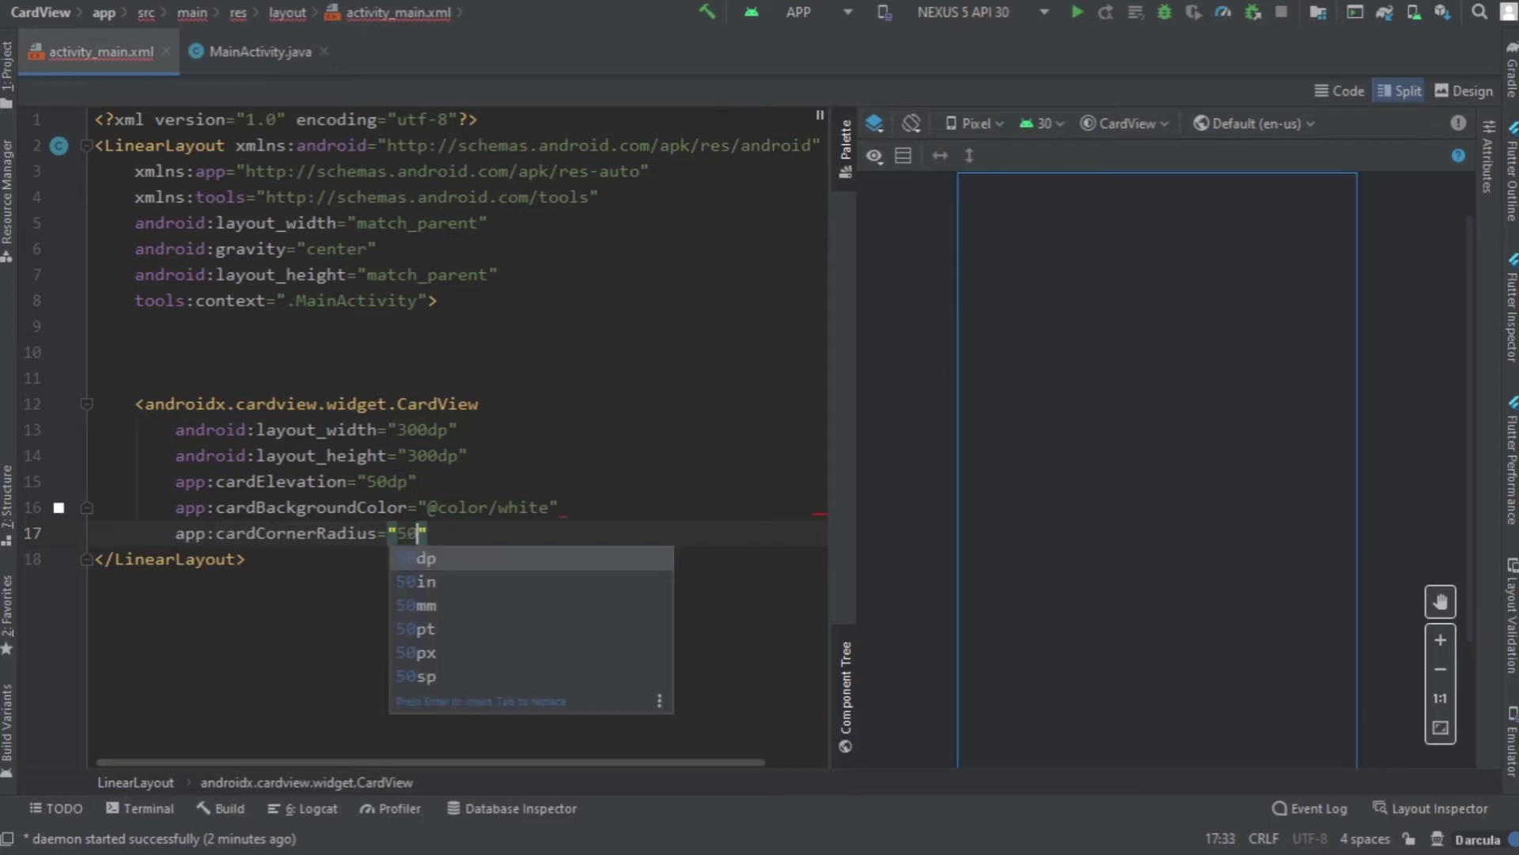
pyautogui.write('dp')
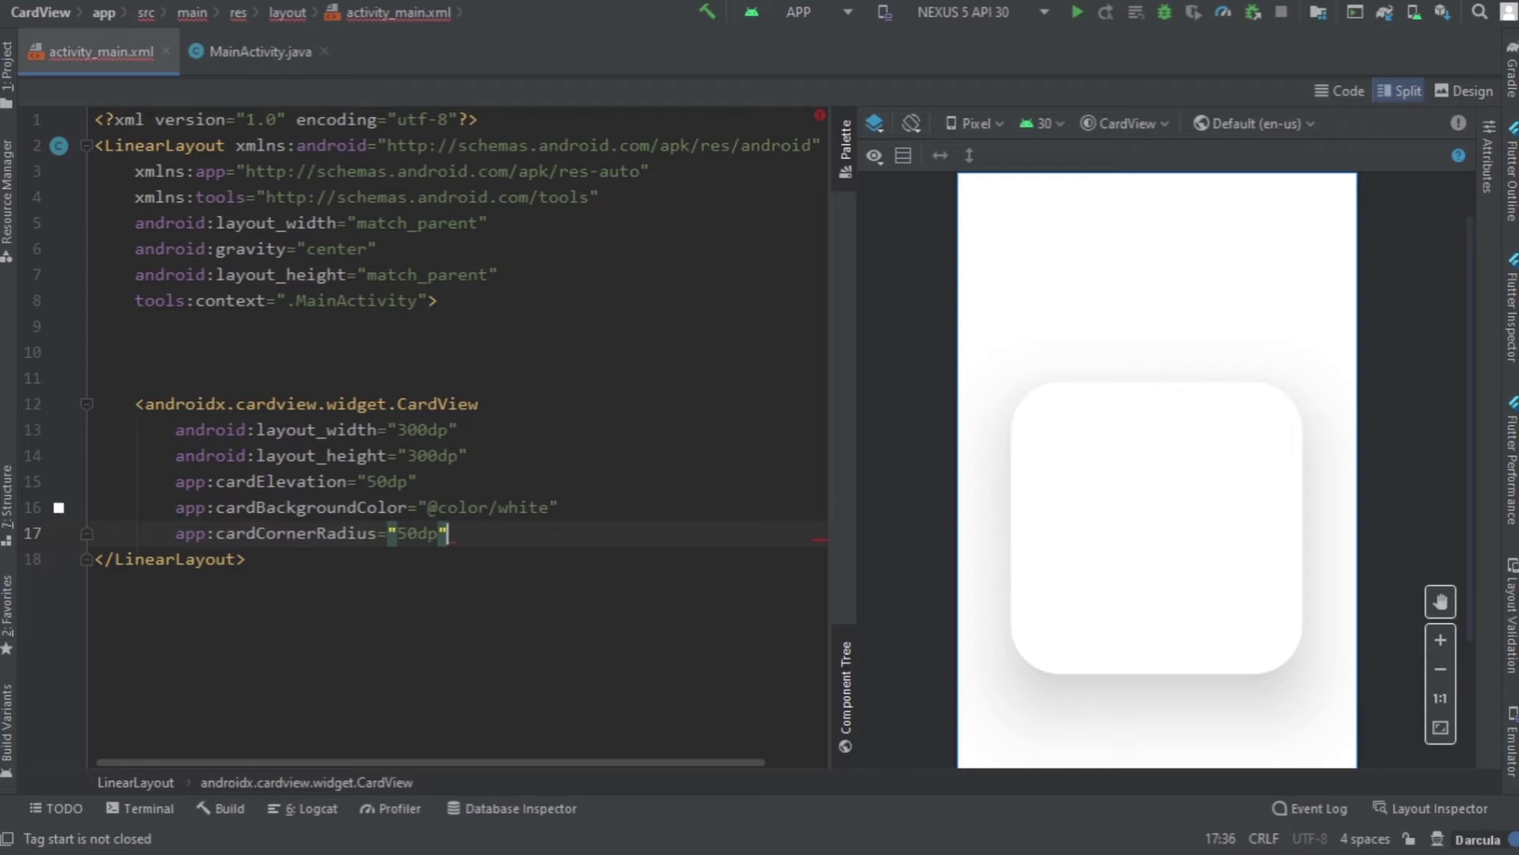
pyautogui.write('>')
# Step: Insert a LinearLayout inside the CardView with match_parent layout_height
pyautogui.press('Return')
pyautogui.press('Return')
pyautogui.press('Return')
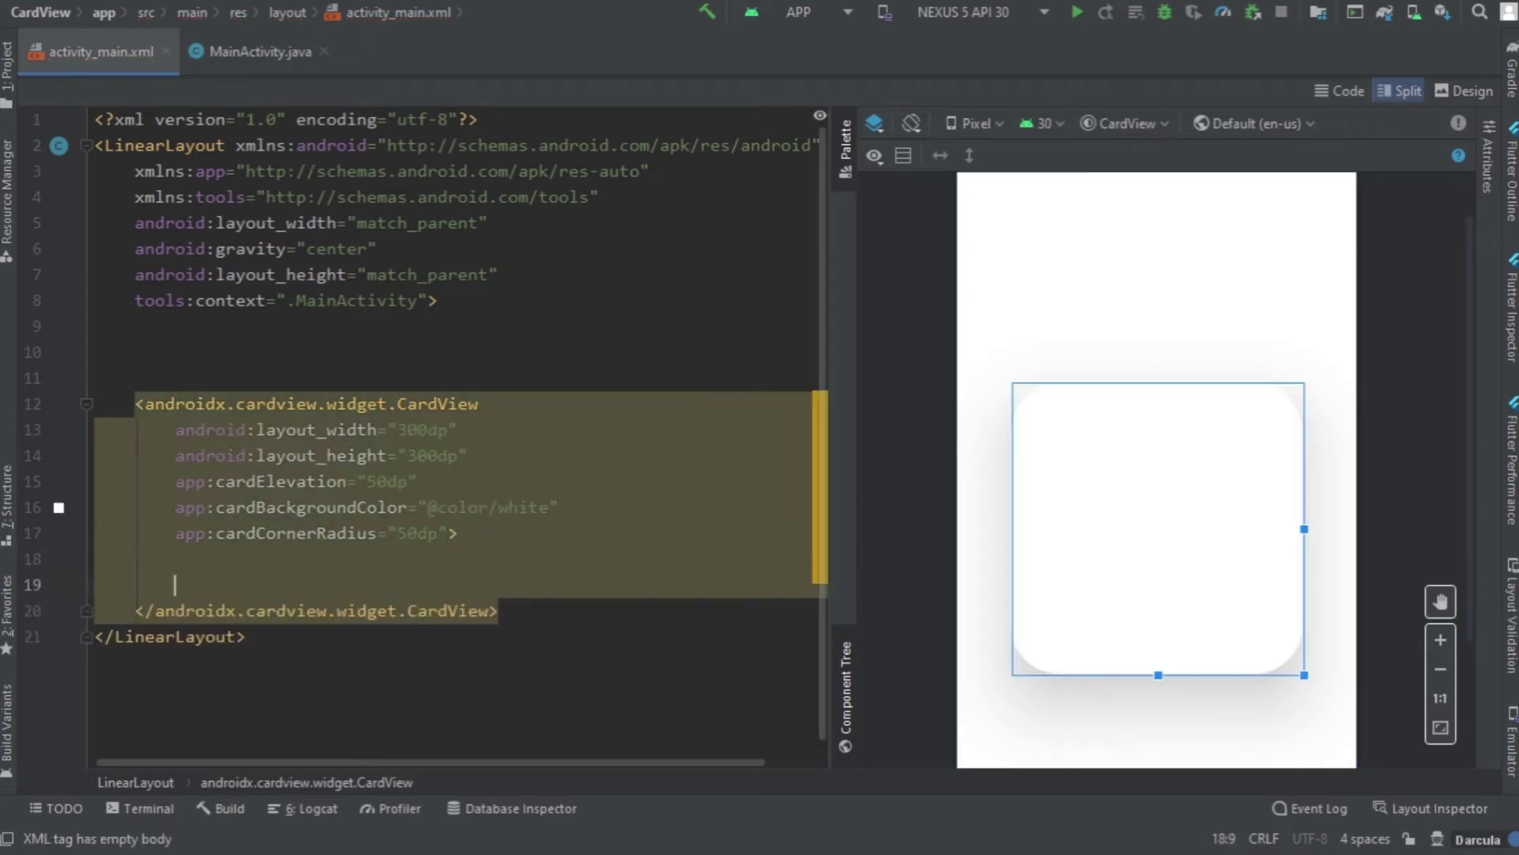
pyautogui.press('Return')
pyautogui.press('Return')
pyautogui.press('Up')
pyautogui.press('Up')
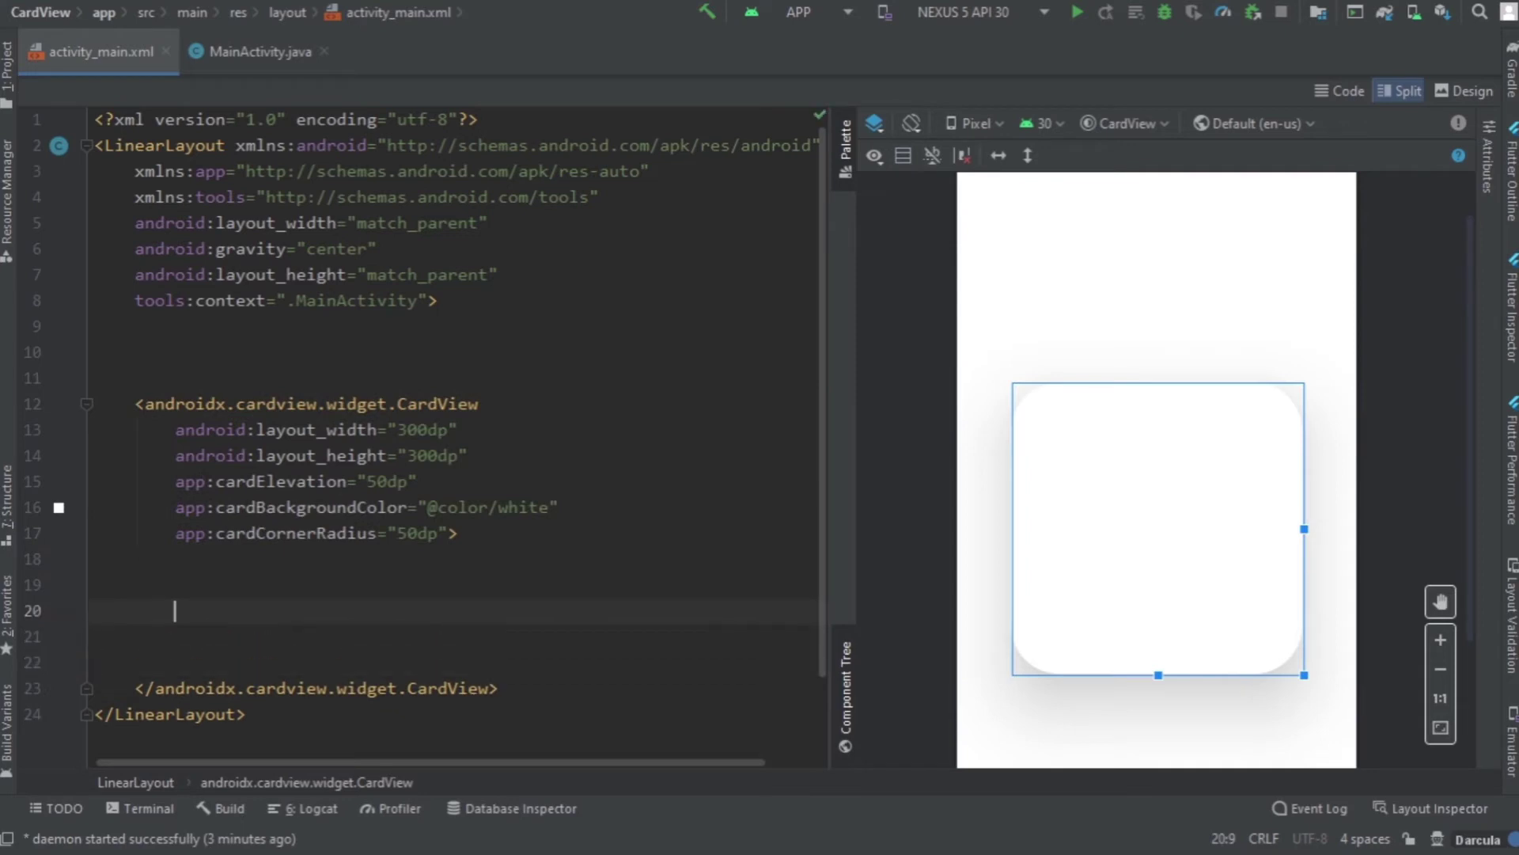
pyautogui.write('<linea')
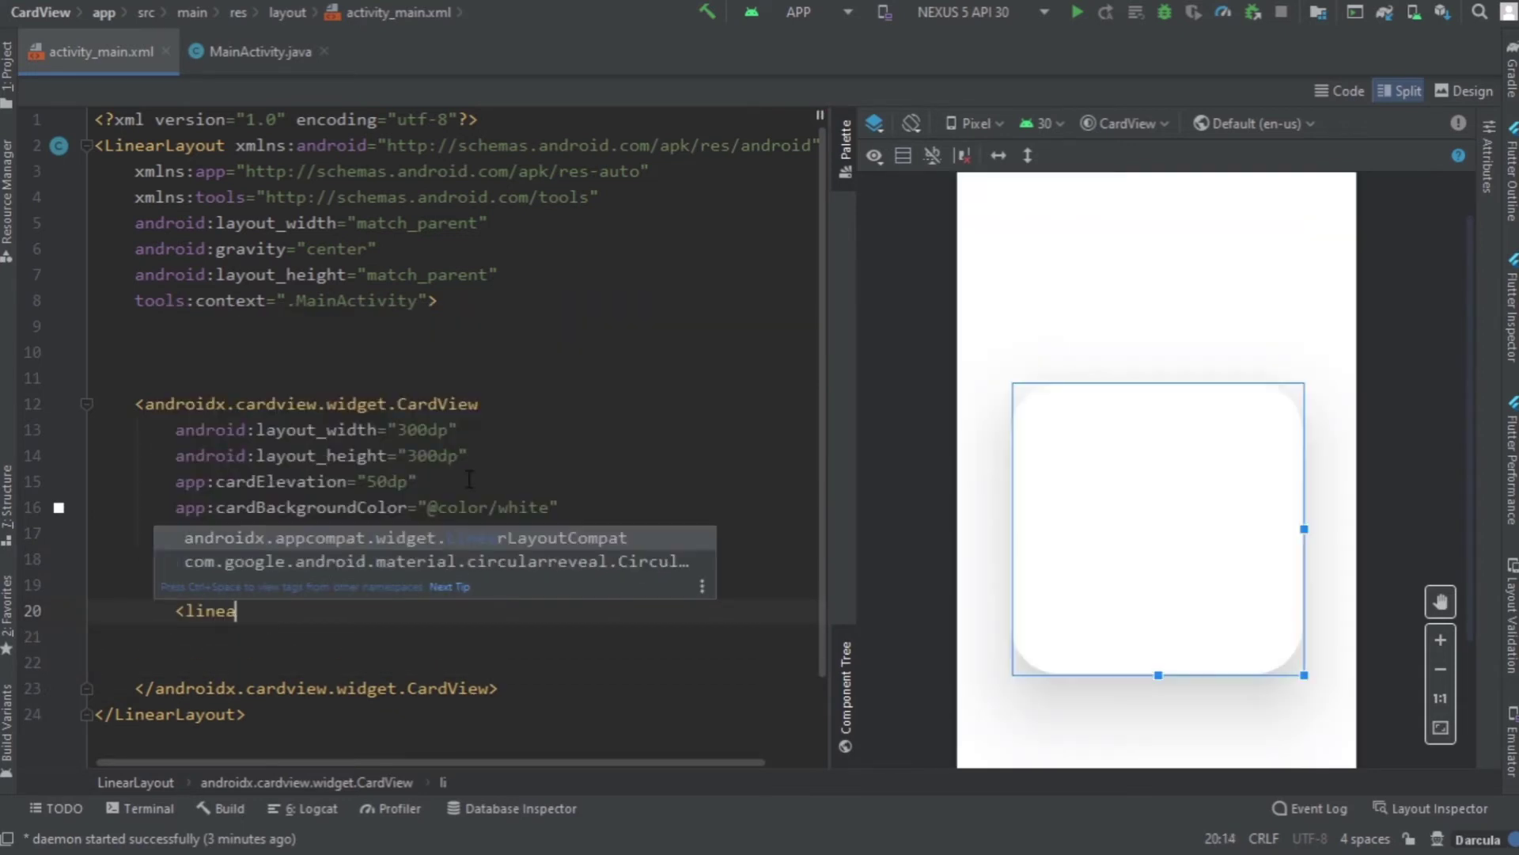
pyautogui.press('BackSpace')
pyautogui.press('BackSpace')
pyautogui.press('BackSpace')
pyautogui.write('L')
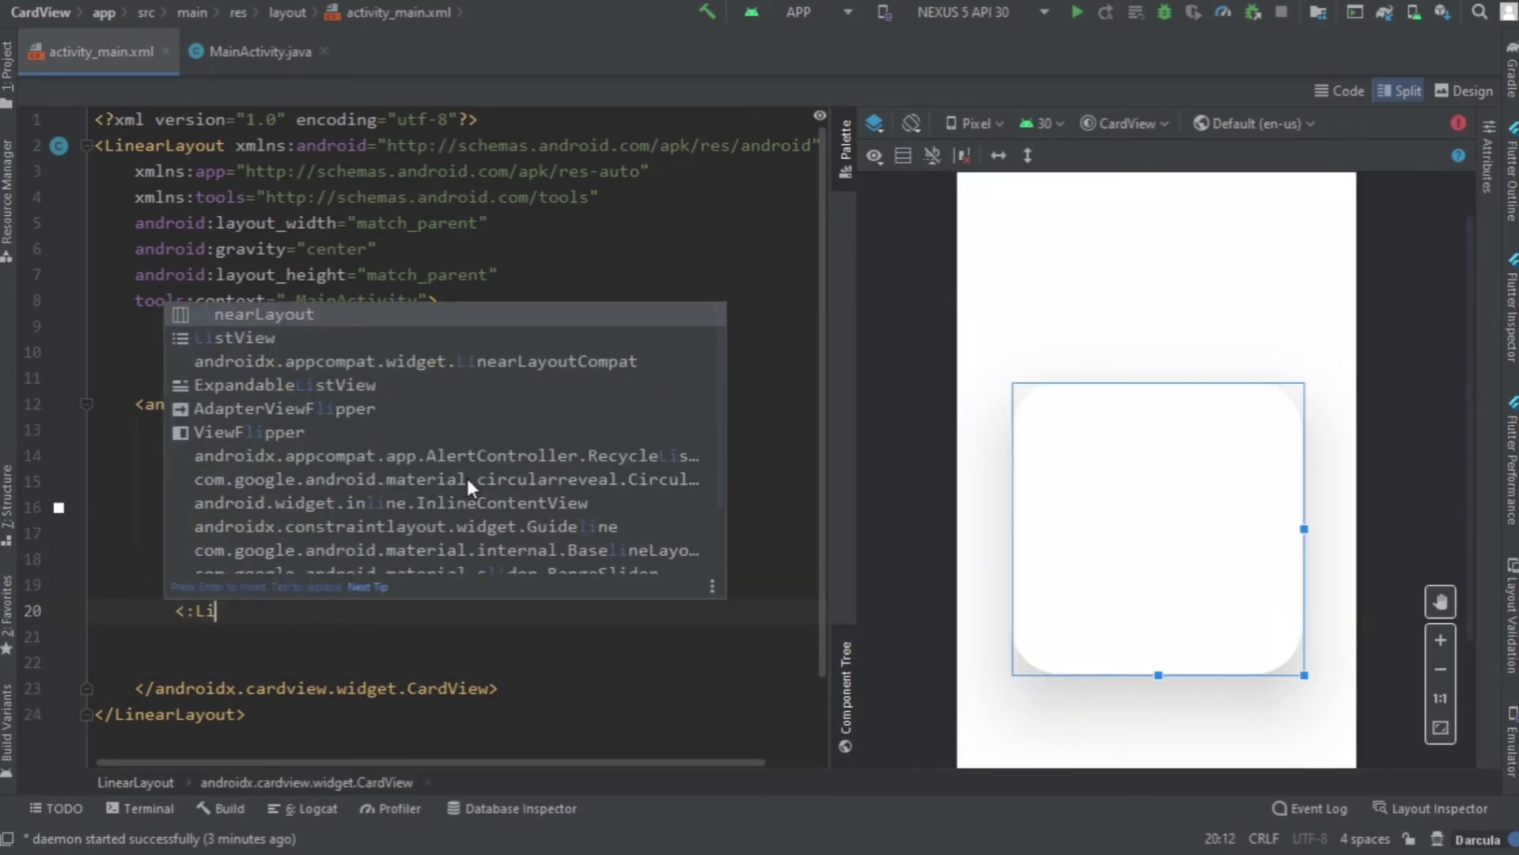
pyautogui.press('BackSpace')
pyautogui.write('Line')
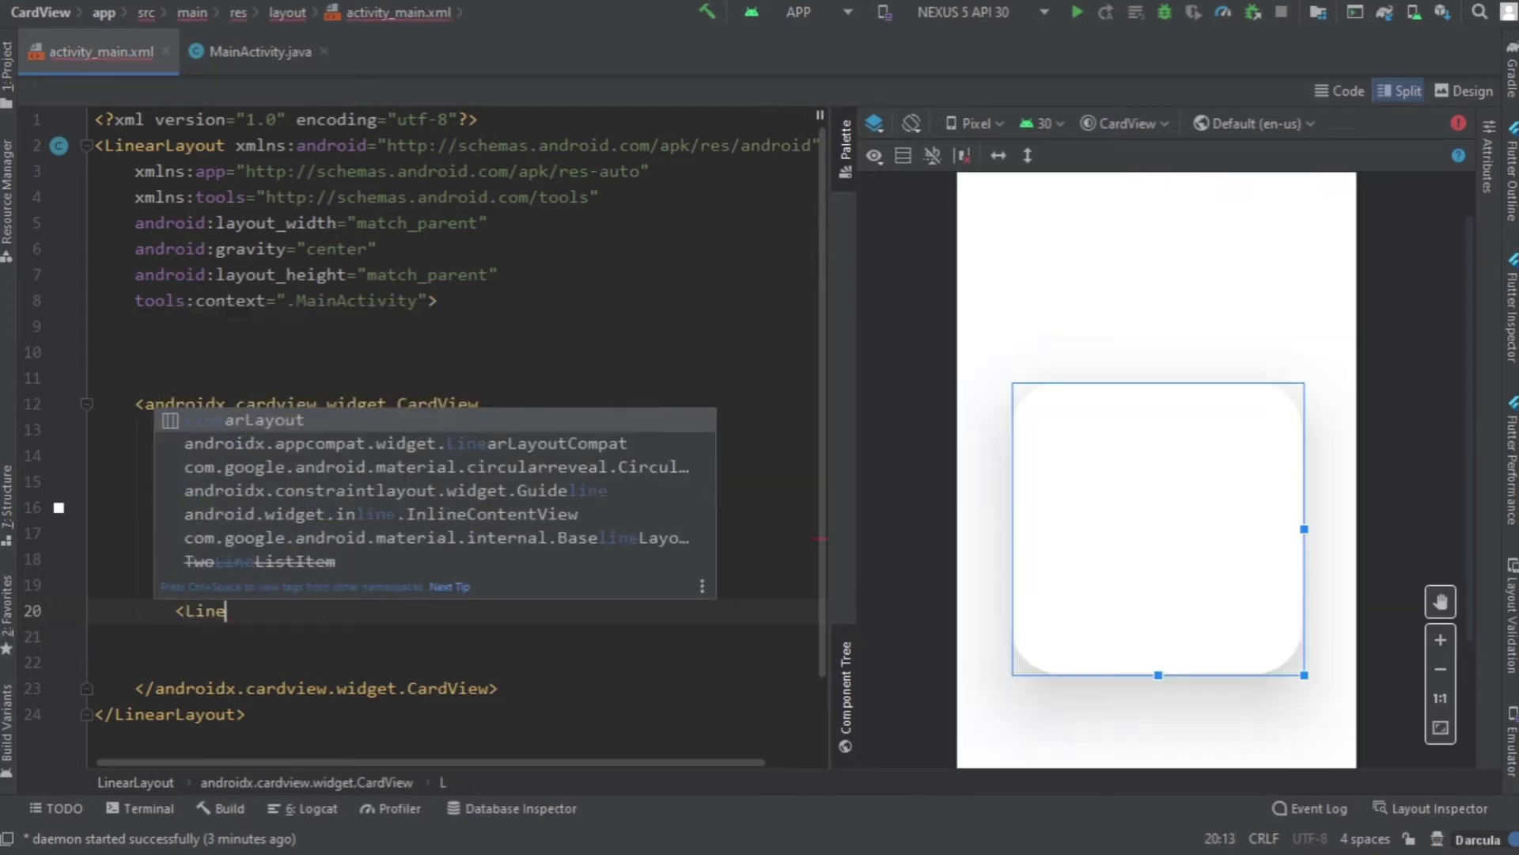
pyautogui.write('a')
pyautogui.press('Return')
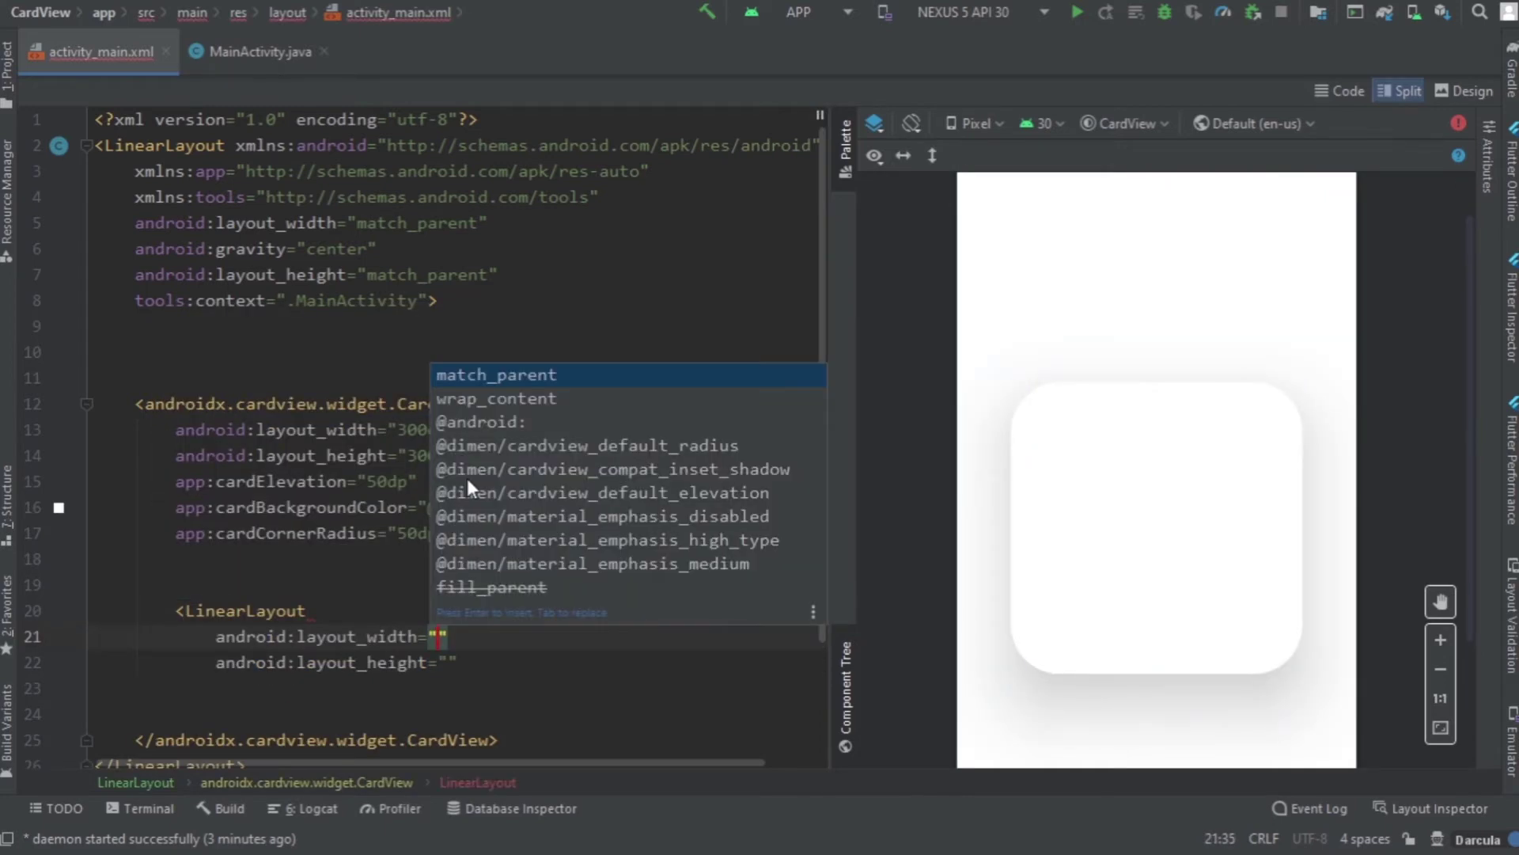
pyautogui.press('Tab')
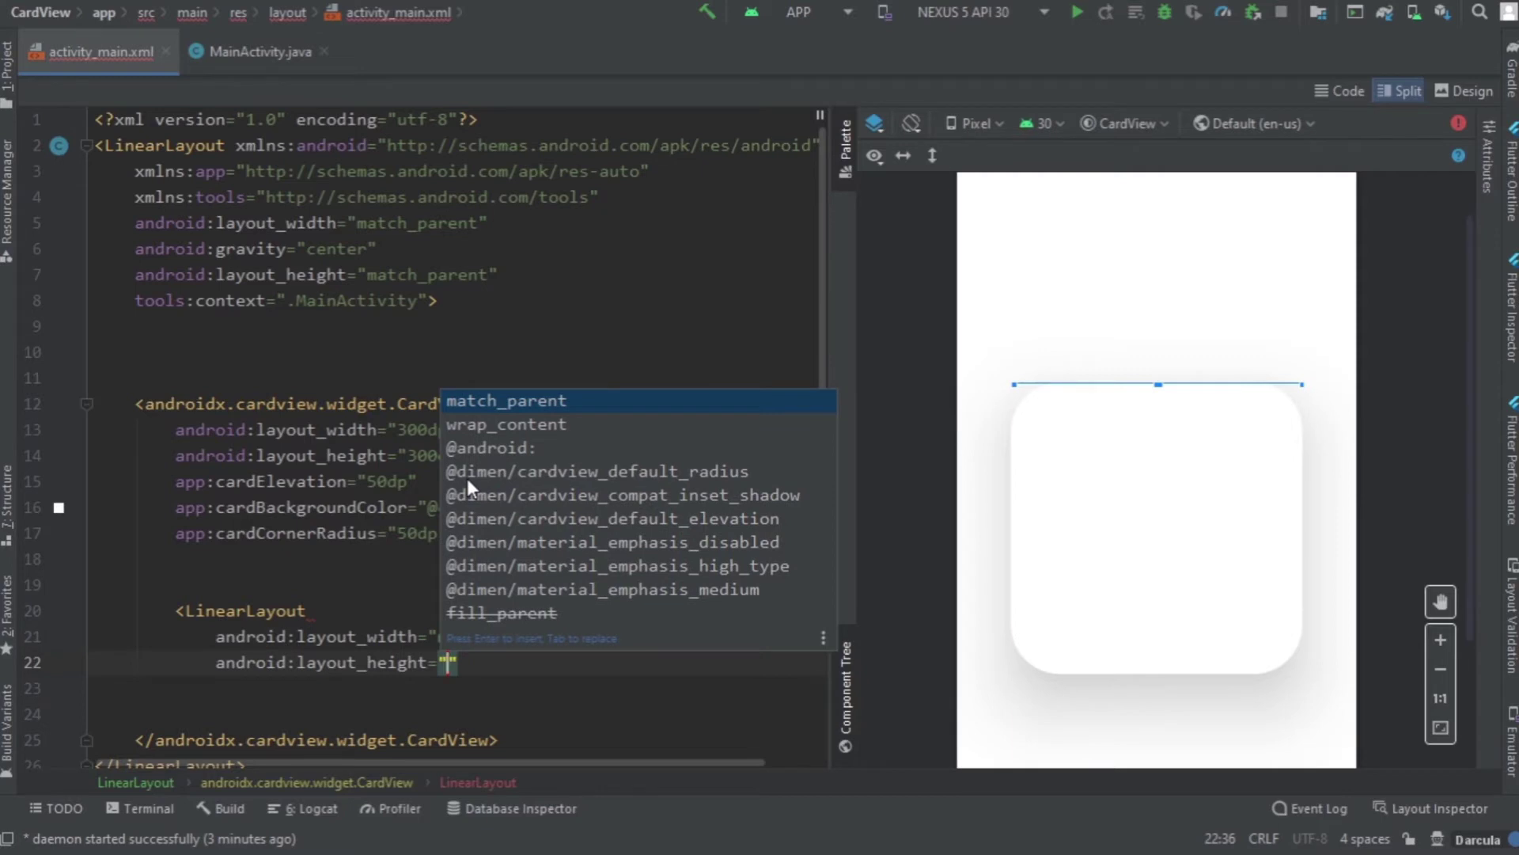
pyautogui.press('Return')
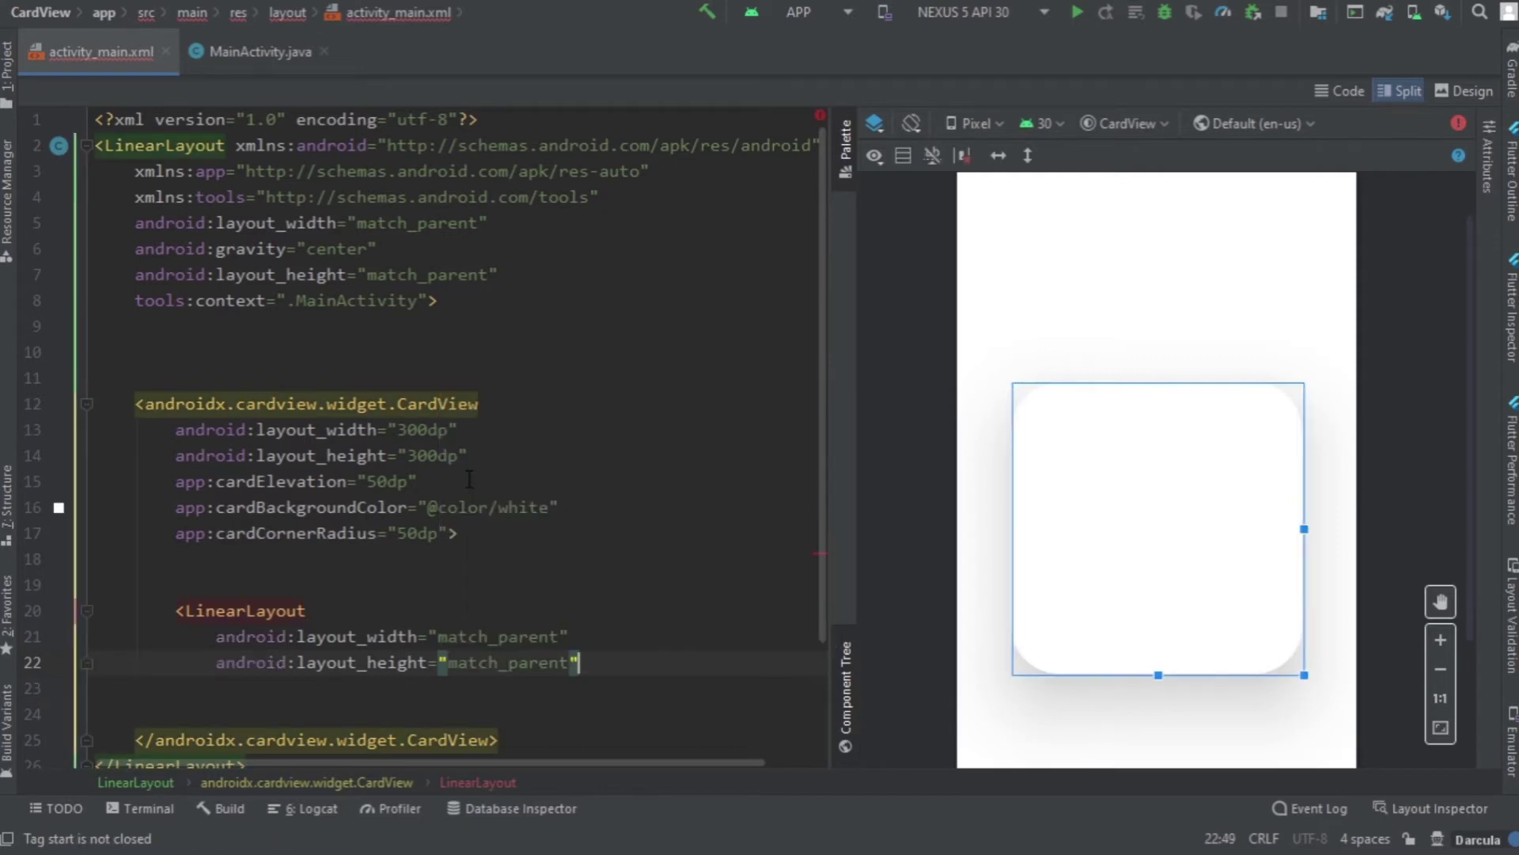
# Step: Set the inner LinearLayout's orientation to vertical and add blank lines for its children
pyautogui.press('Return')
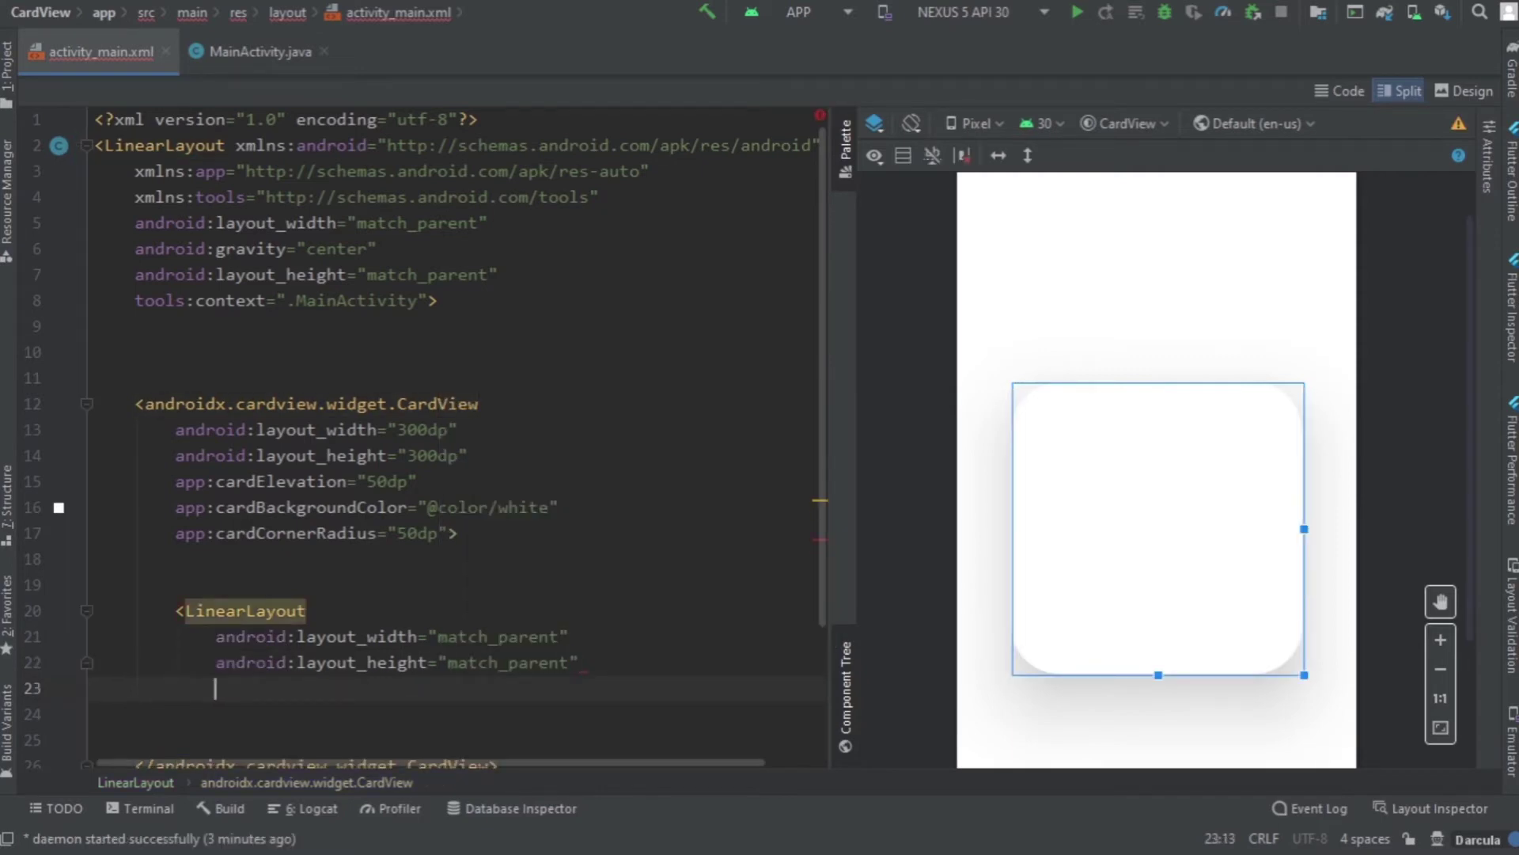
pyautogui.write('or')
pyautogui.press('Return')
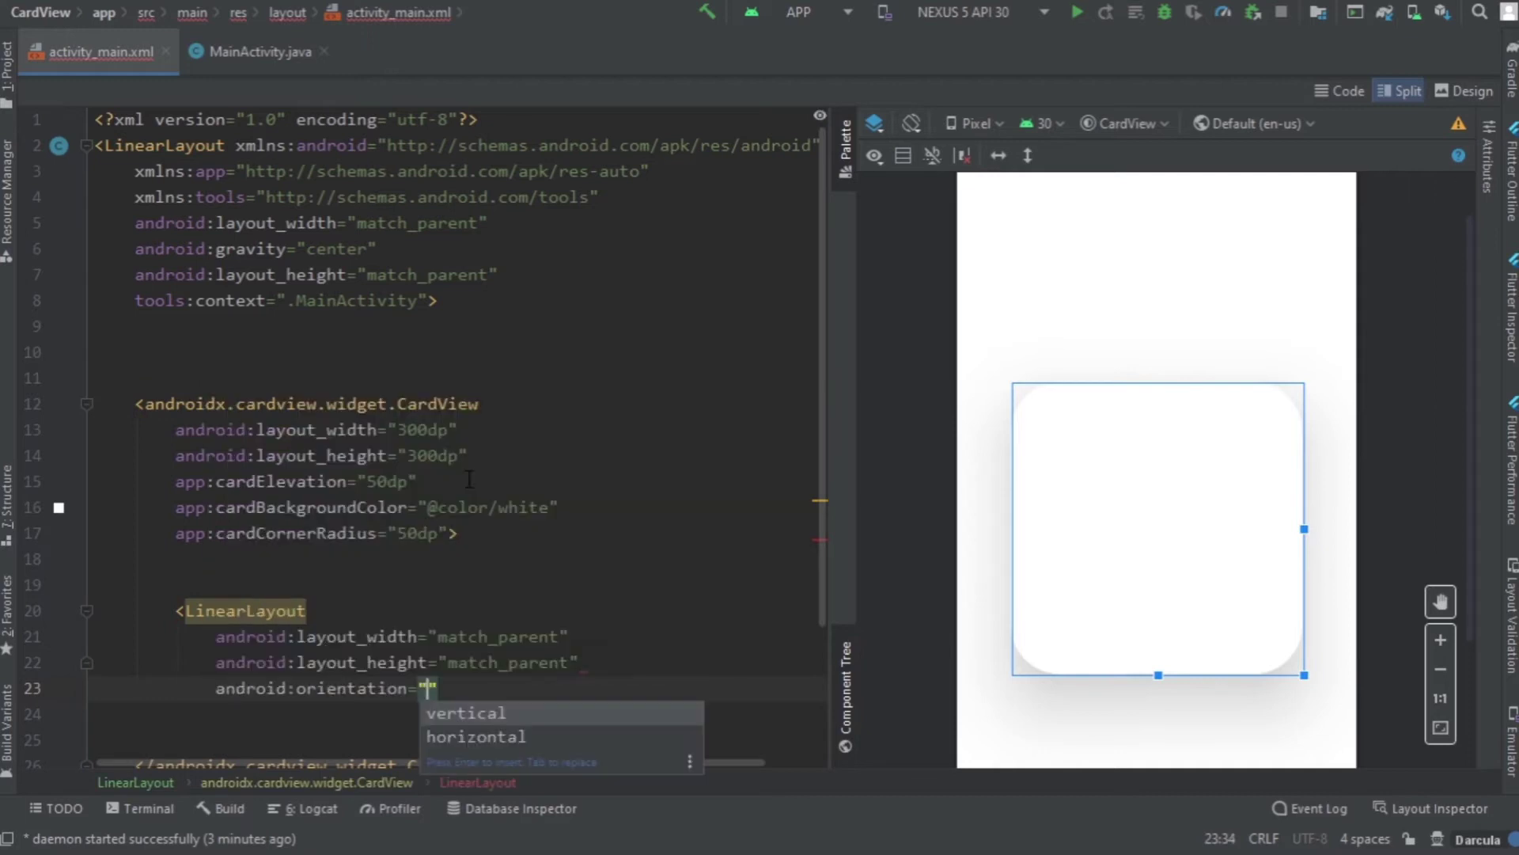
pyautogui.press('Down')
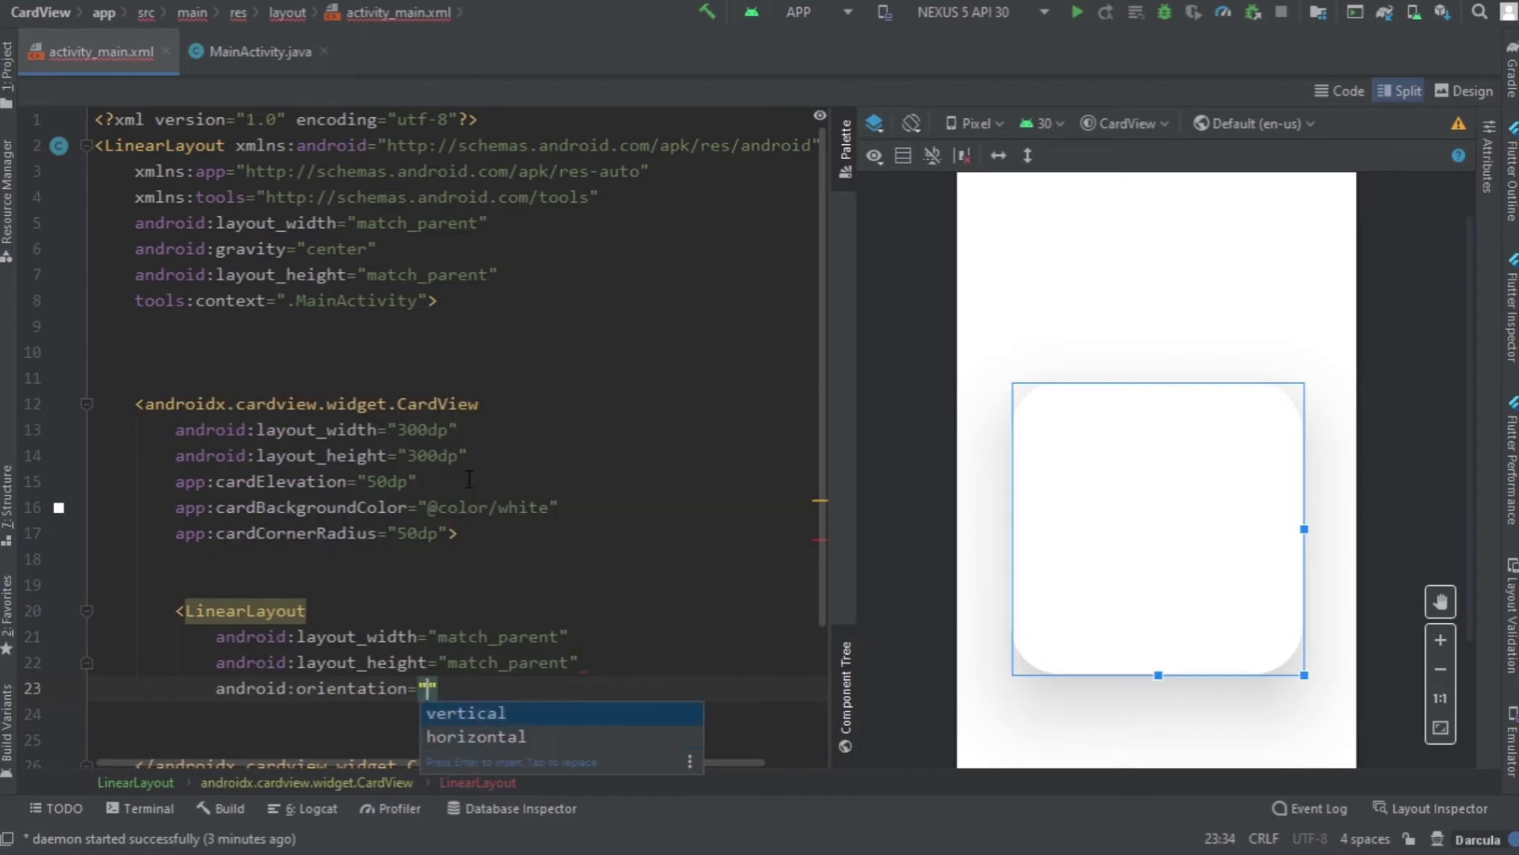
pyautogui.press('Return')
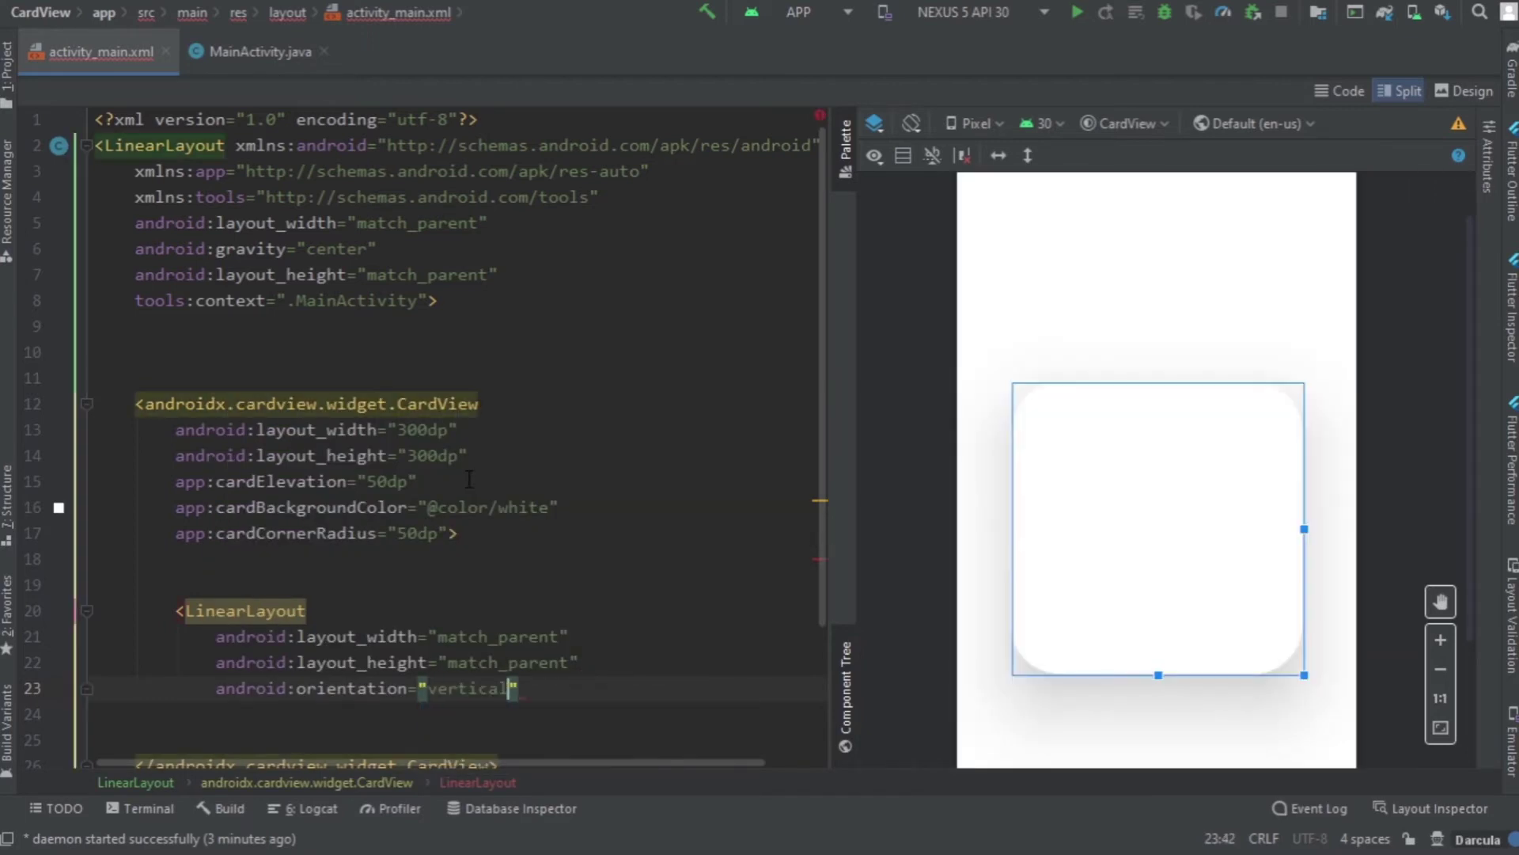
pyautogui.write('></LinearLayout>')
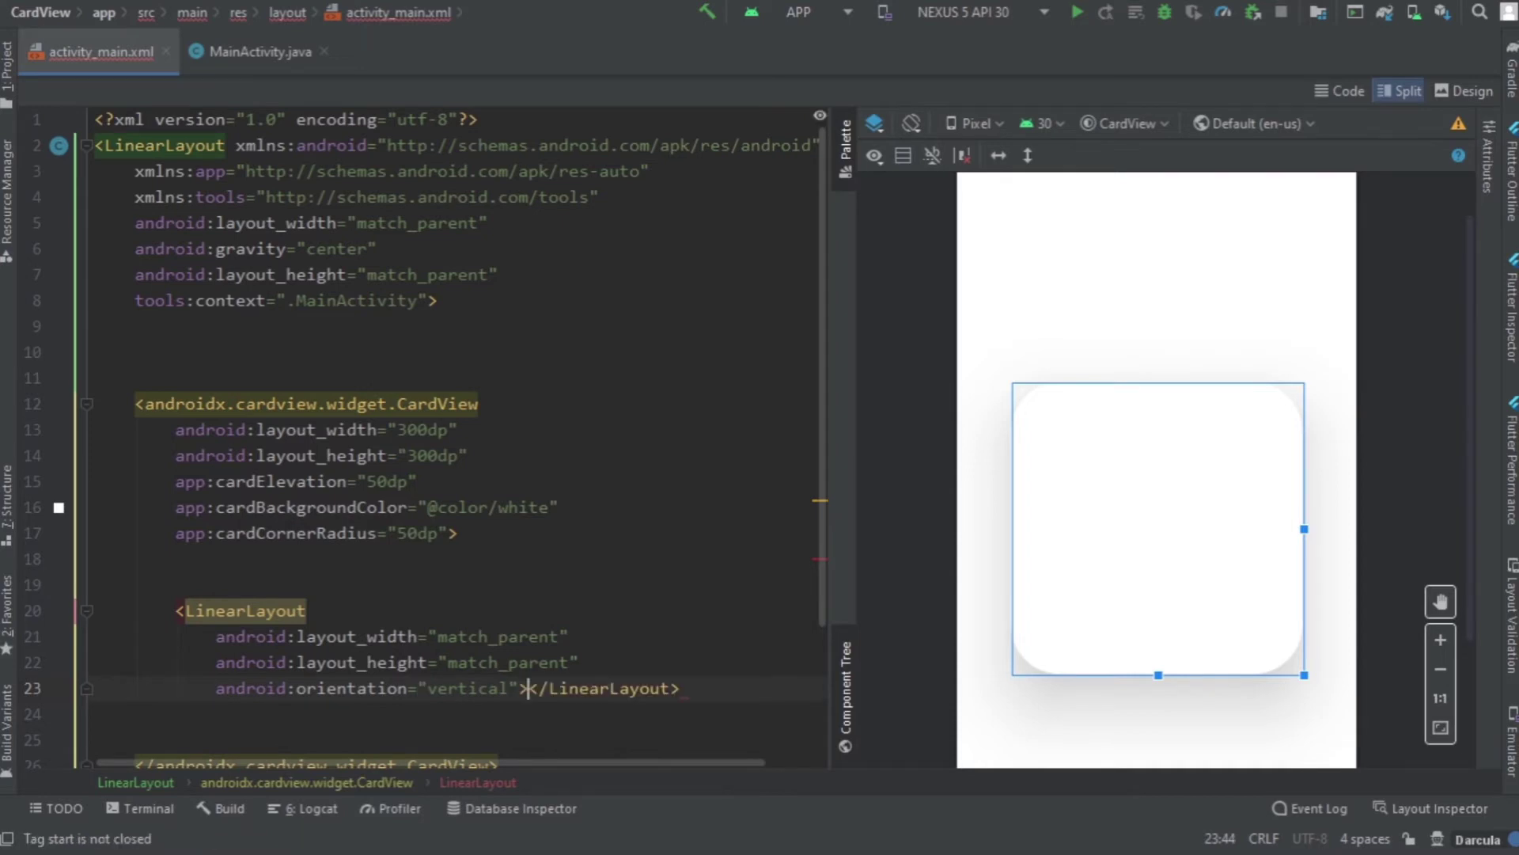
pyautogui.press('Return')
pyautogui.press('Return')
pyautogui.press('Return')
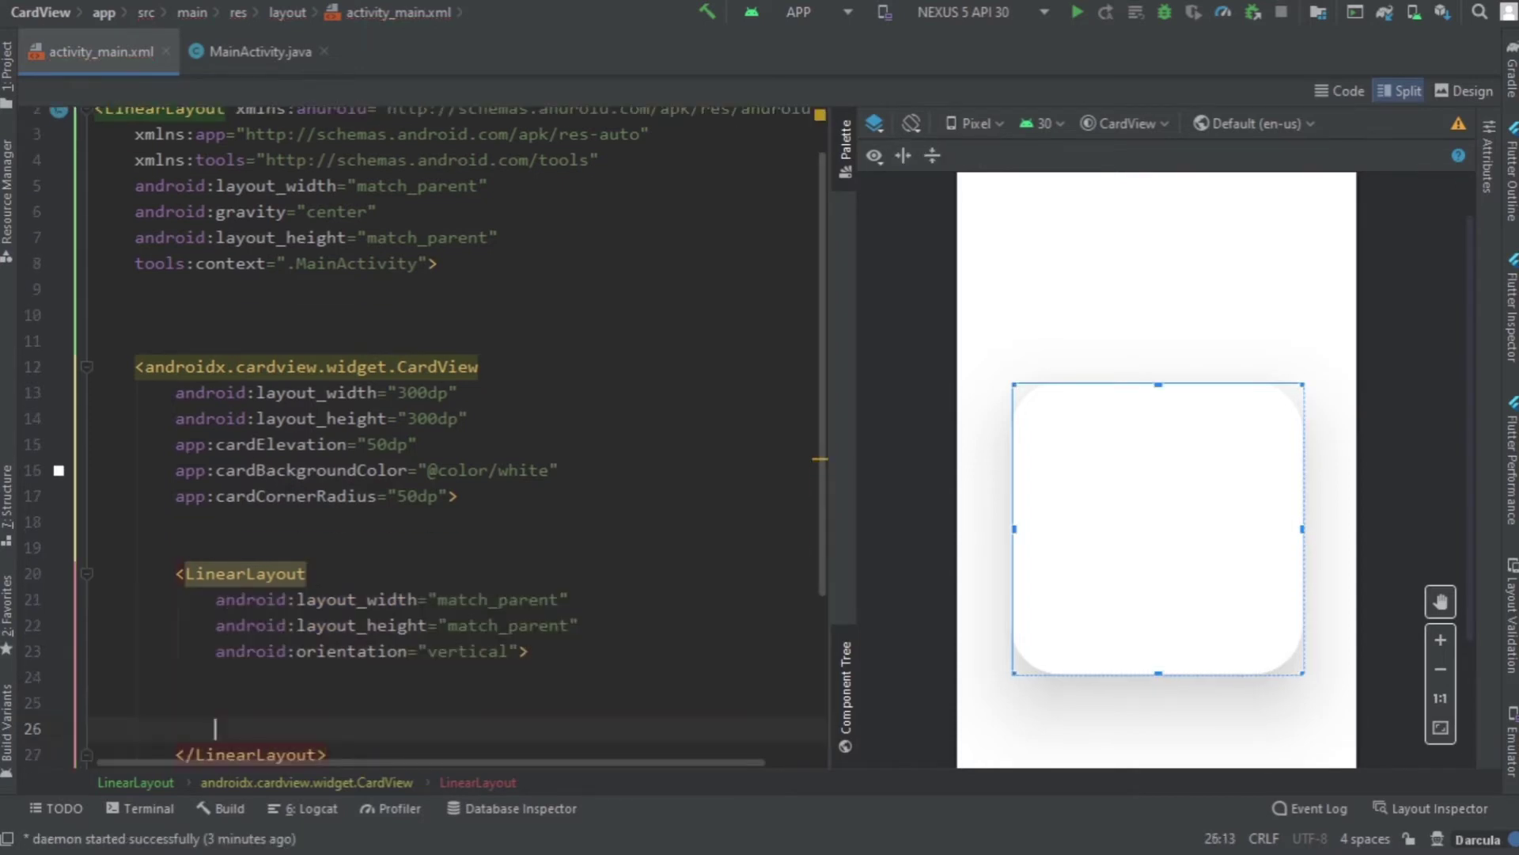
pyautogui.press('Return')
pyautogui.press('Return')
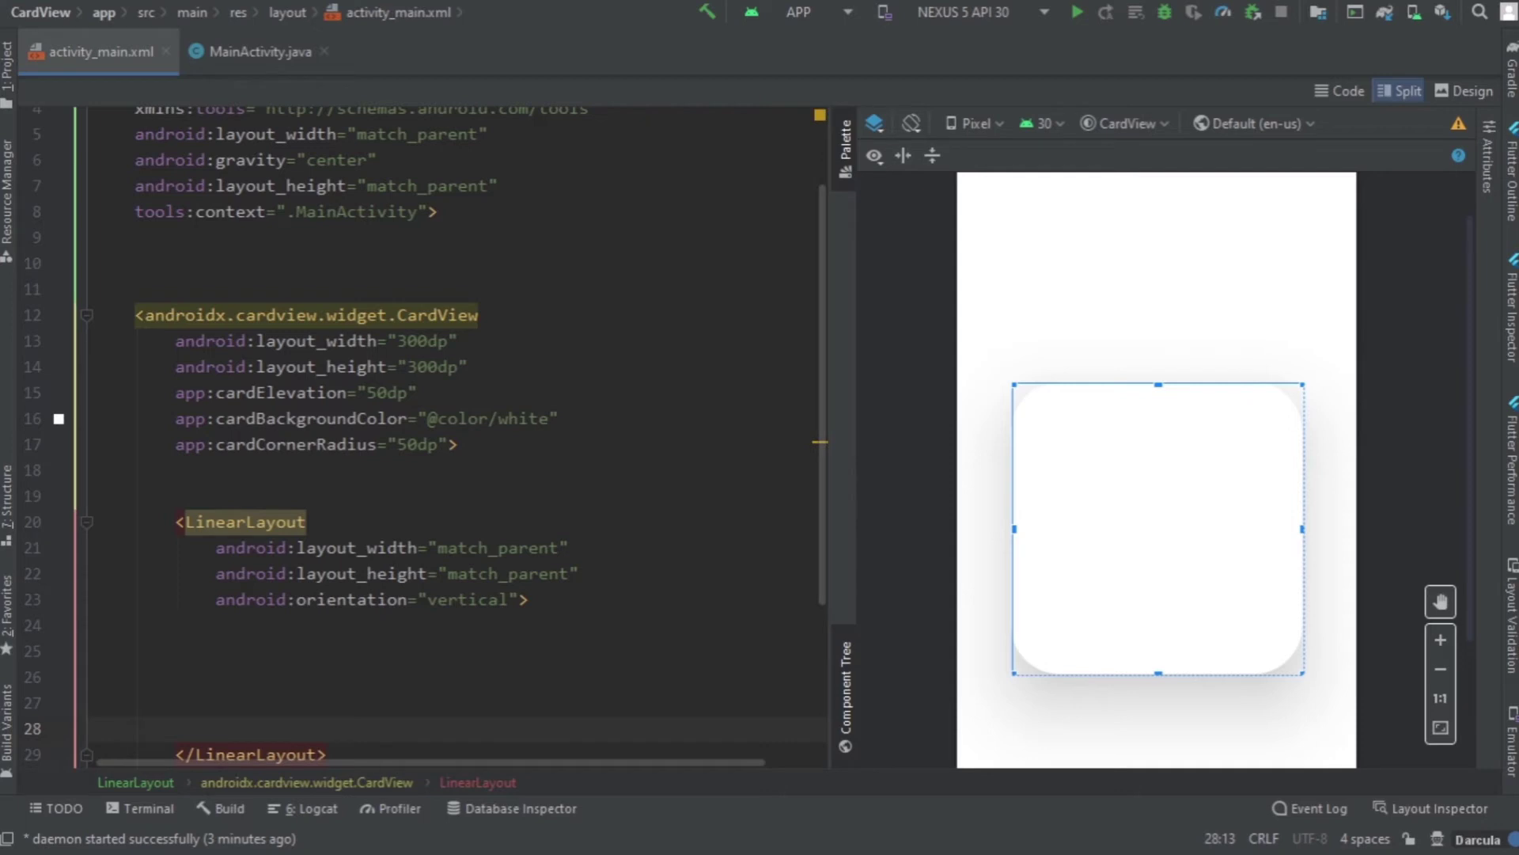
pyautogui.press('Up')
pyautogui.press('Up')
pyautogui.press('Up')
pyautogui.write('<')
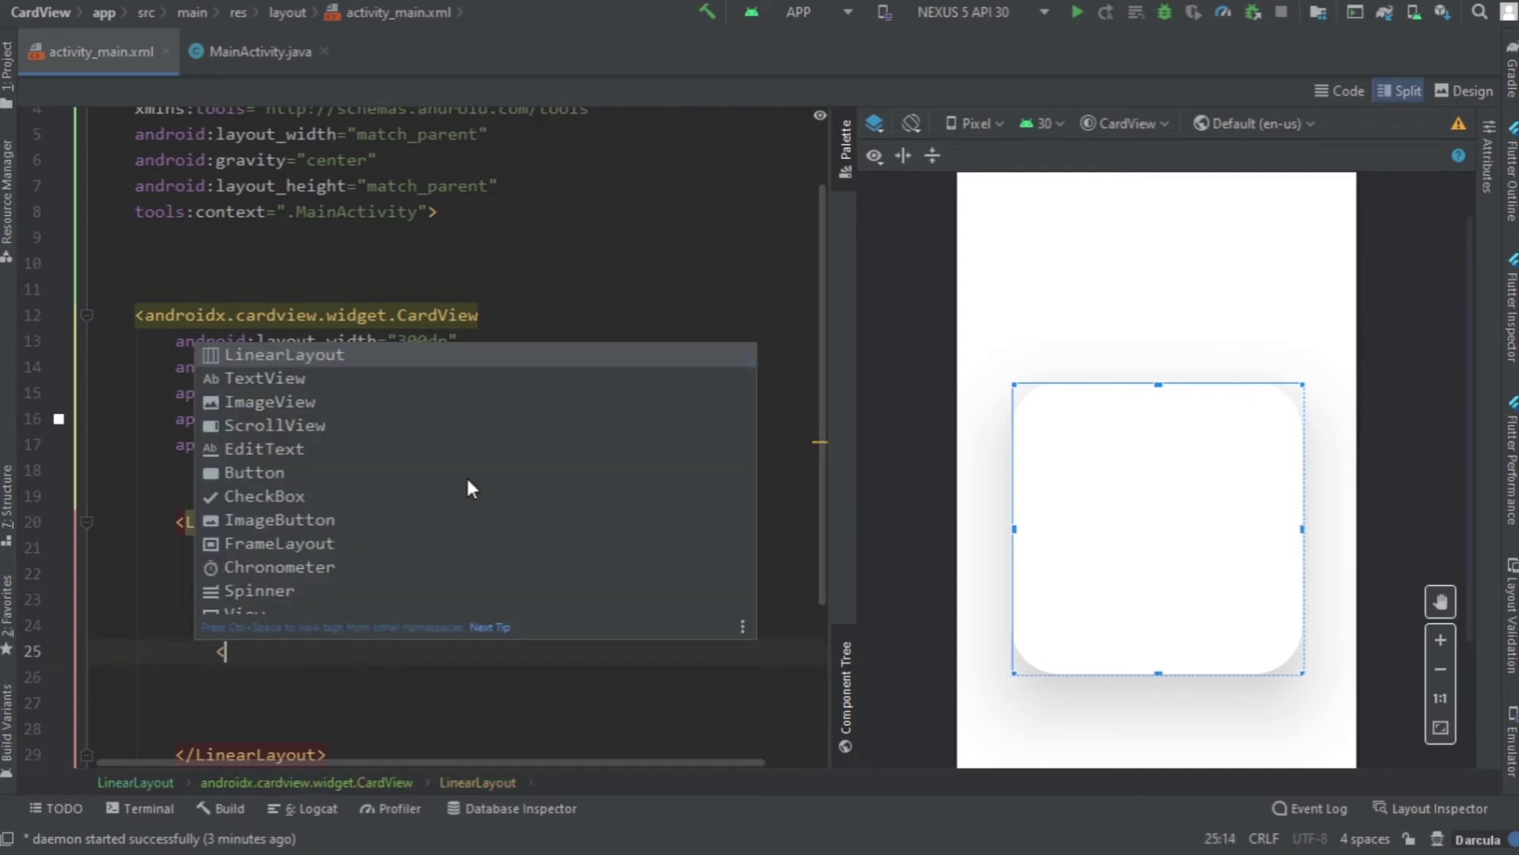
pyautogui.write('Image')
pyautogui.press('Return')
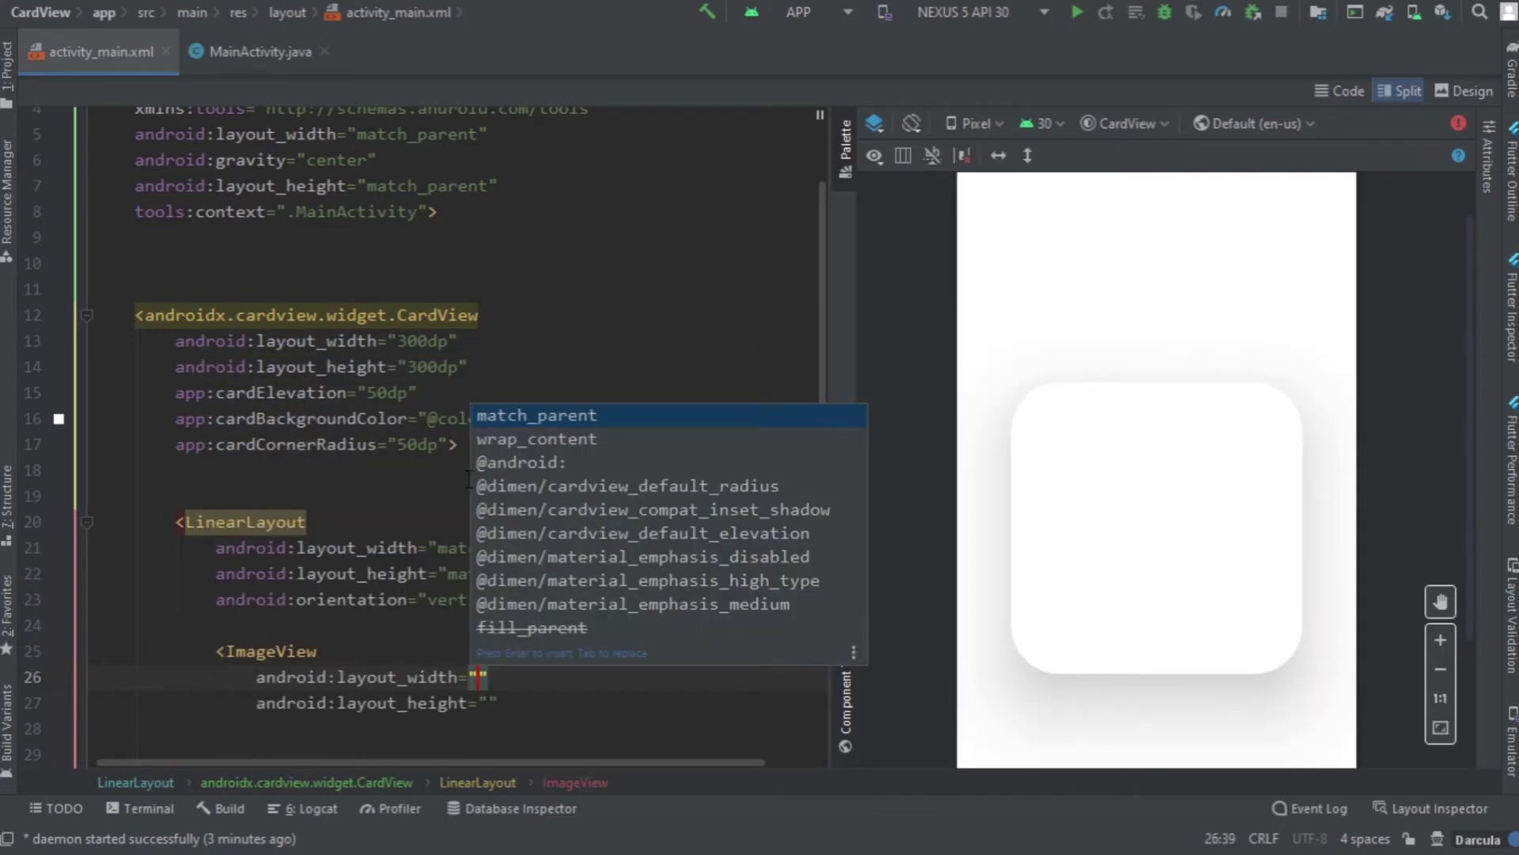
pyautogui.press('Return')
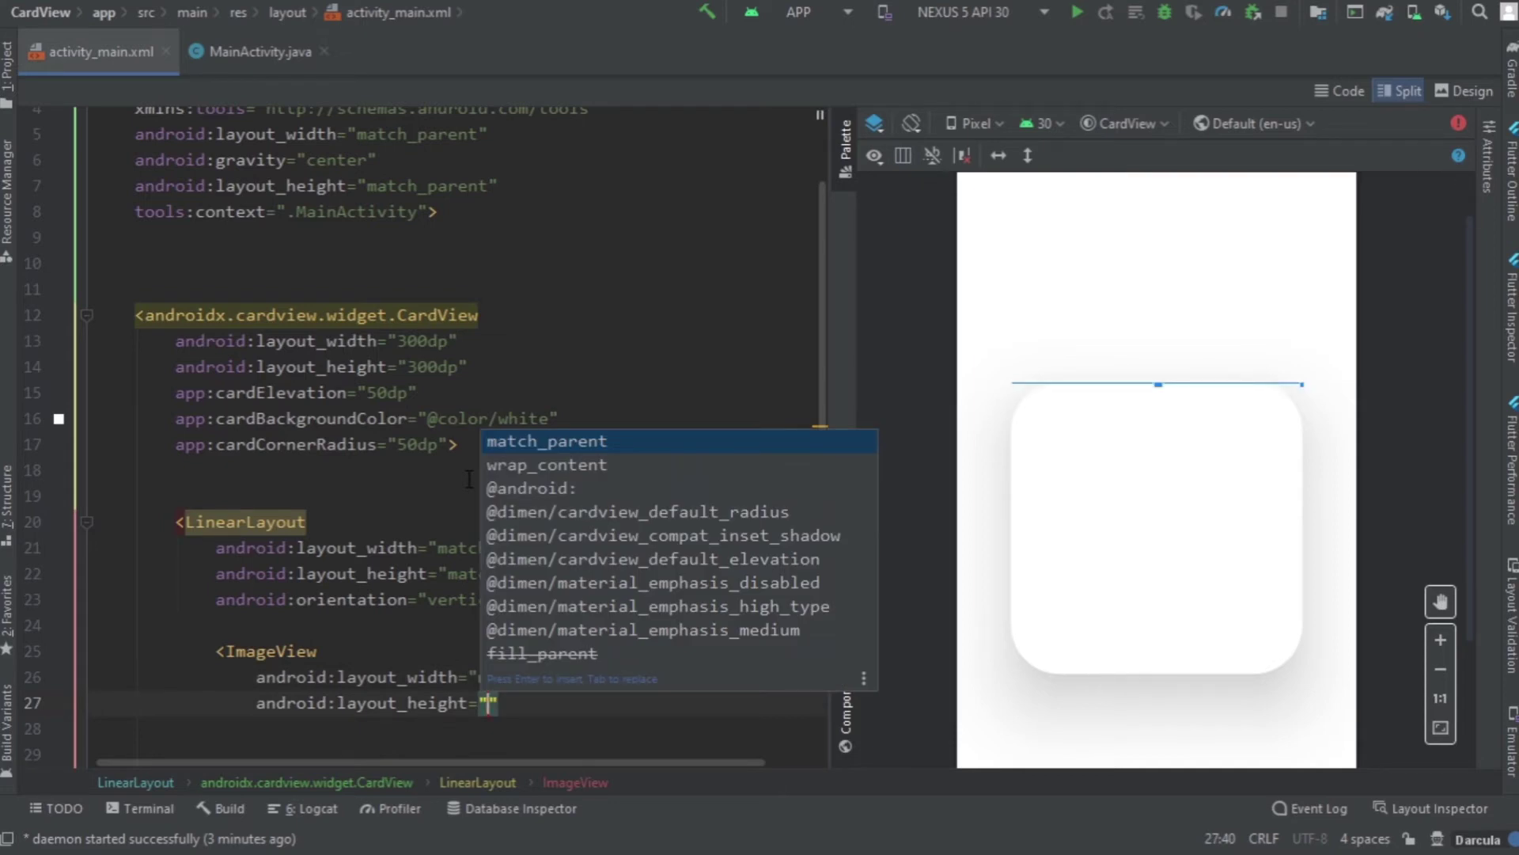
pyautogui.write('1')
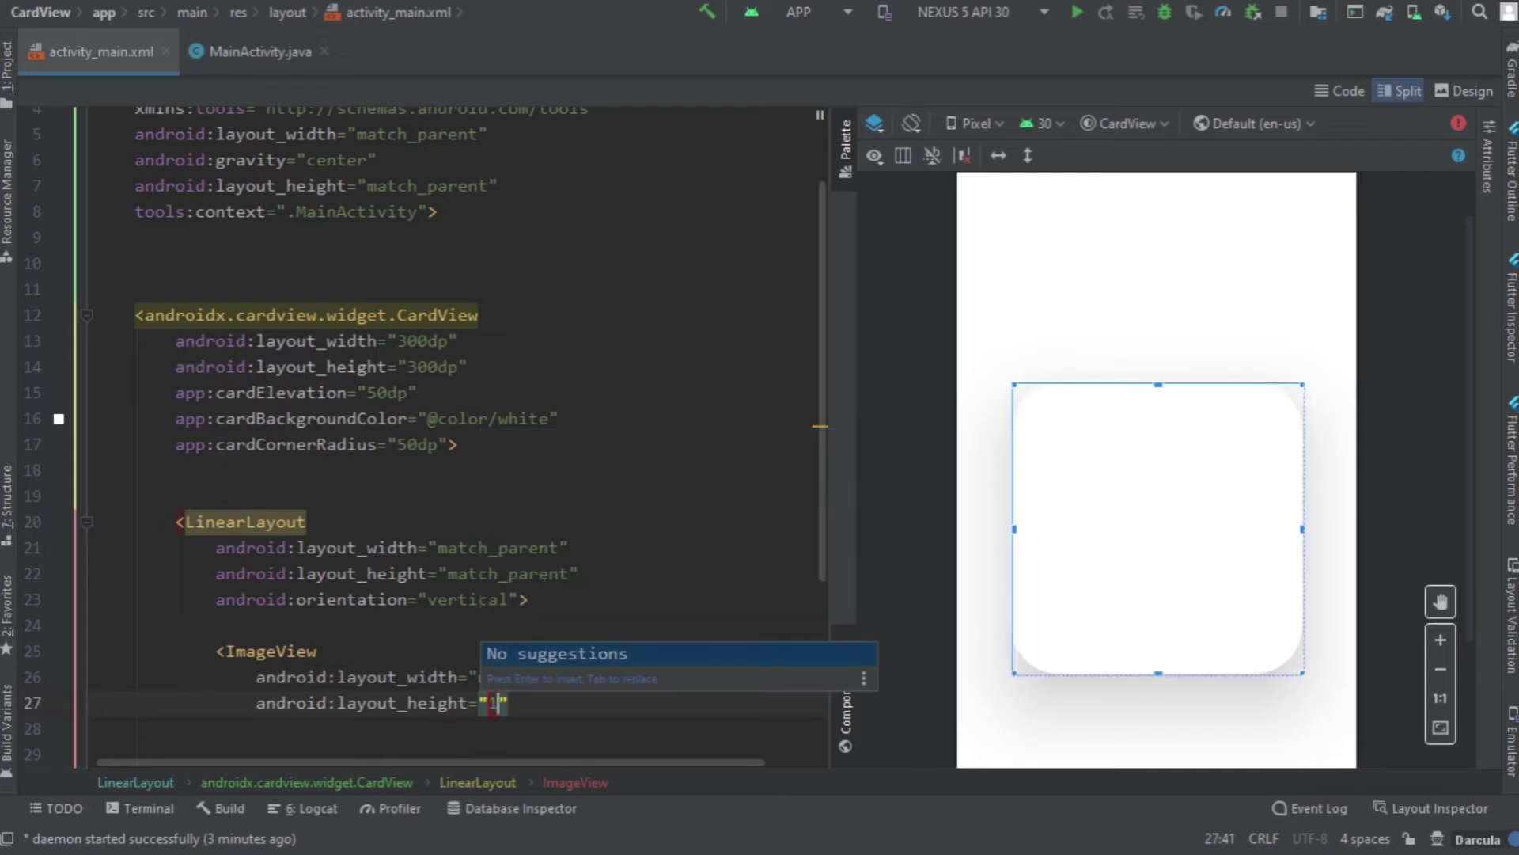
pyautogui.write('5')
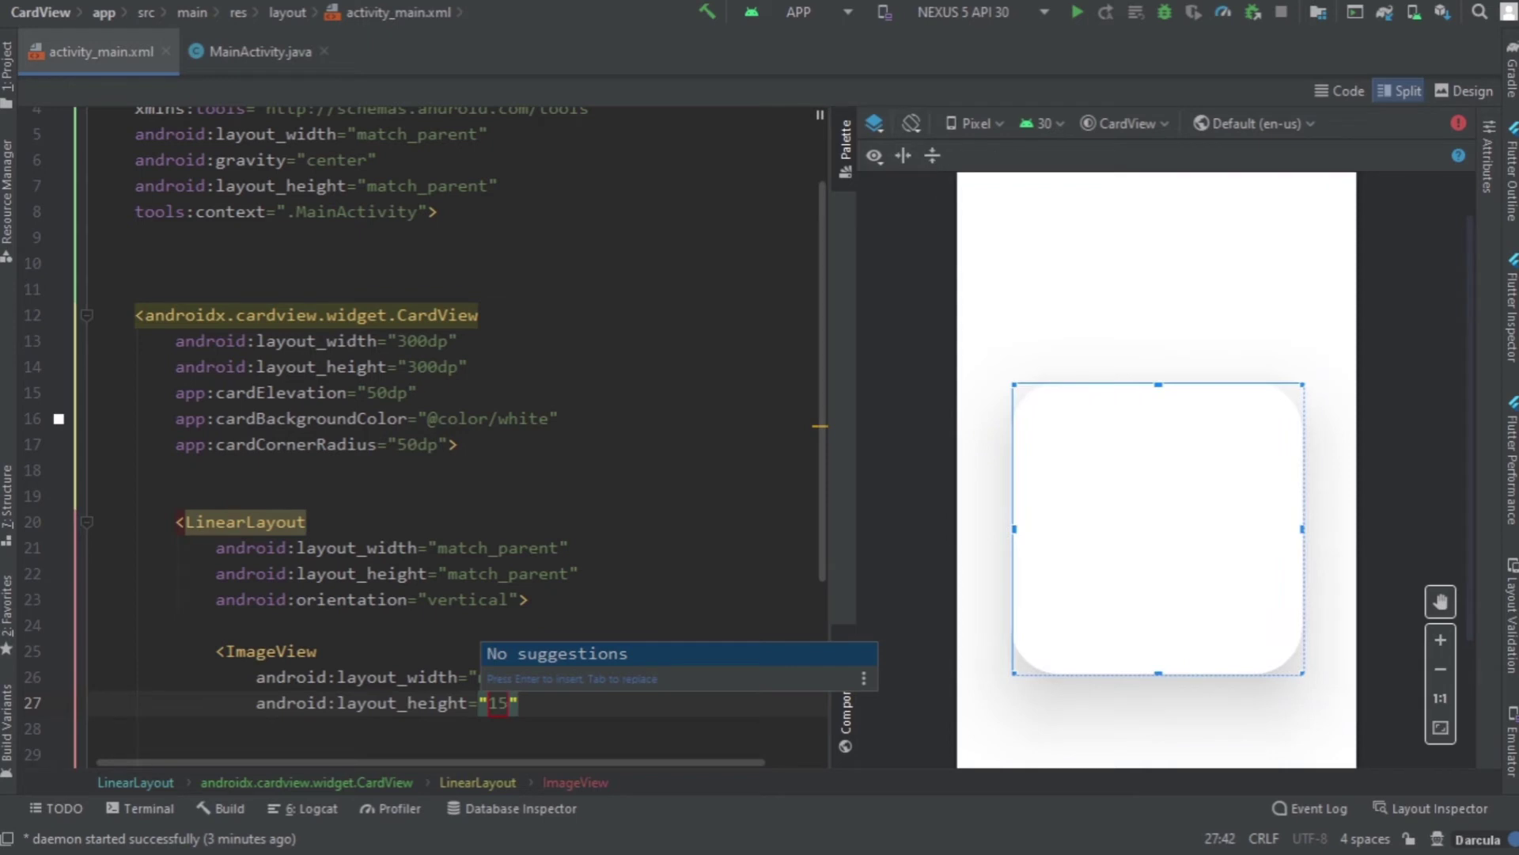
pyautogui.write('0dp')
pyautogui.press('Right')
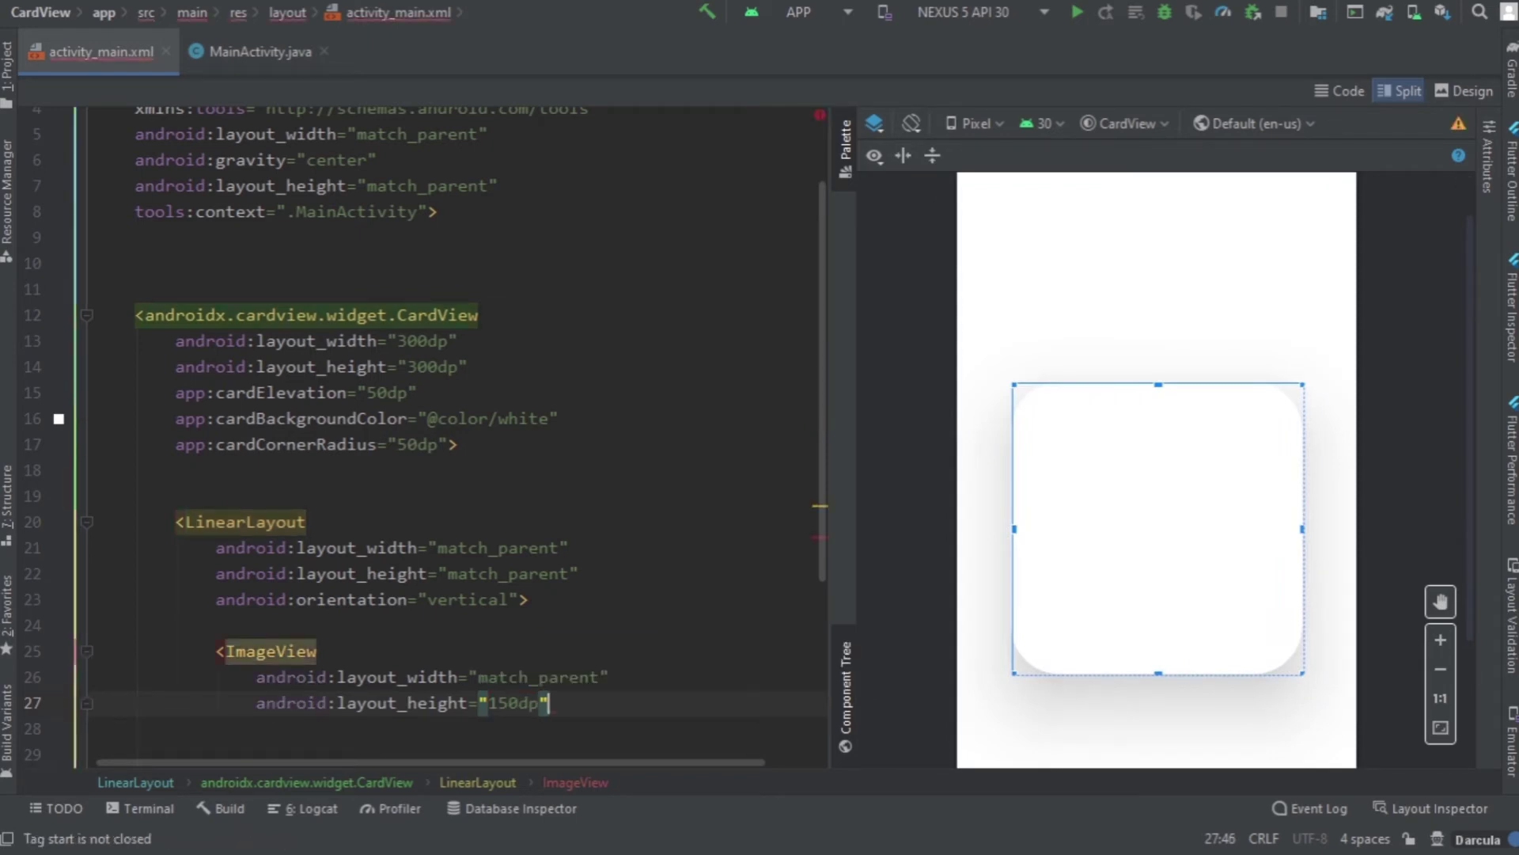
pyautogui.press('Return')
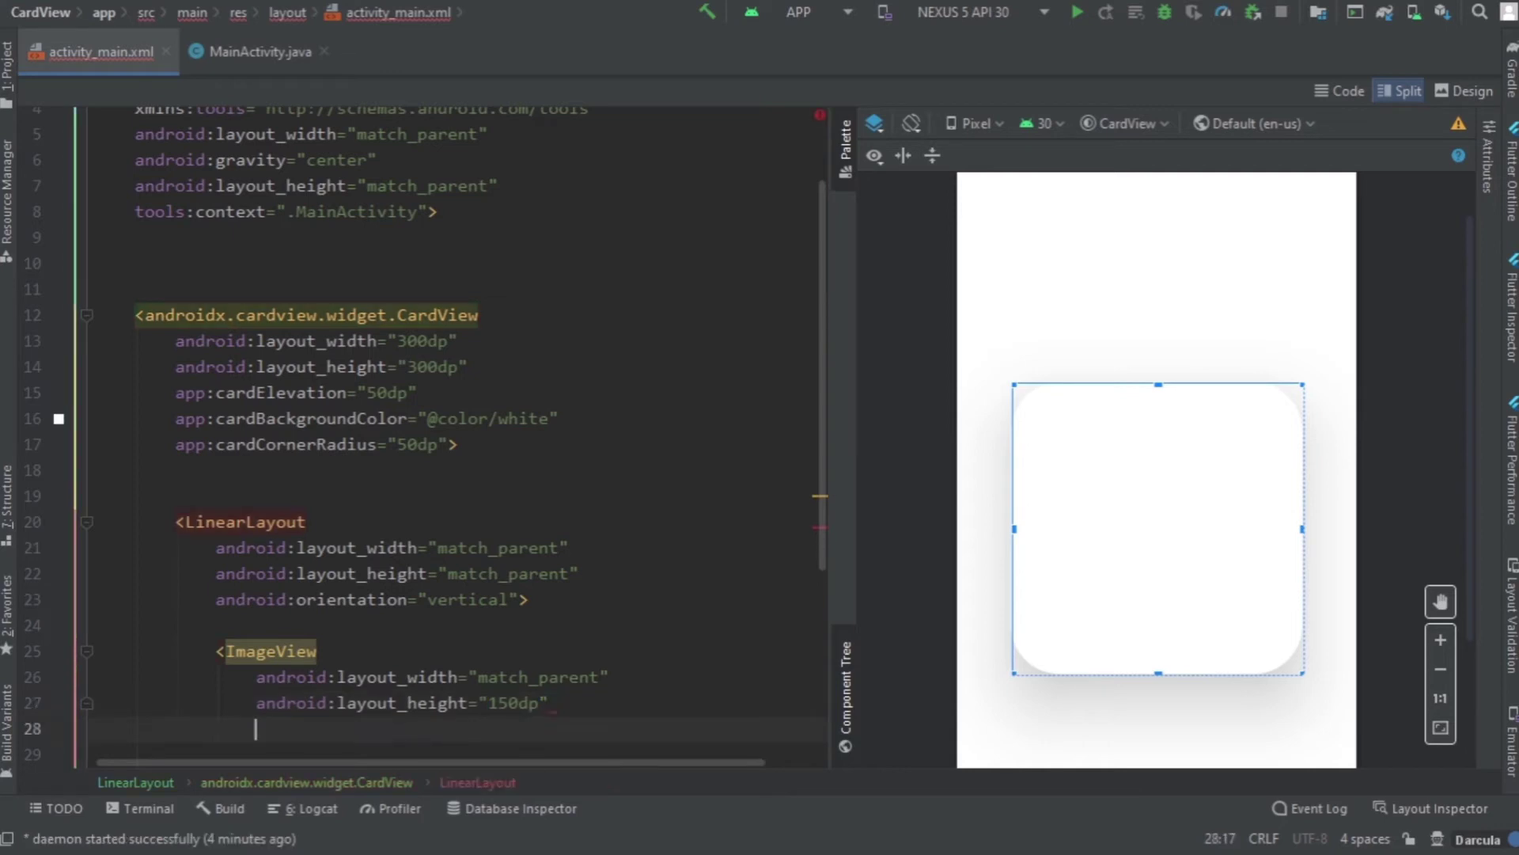
pyautogui.write('src')
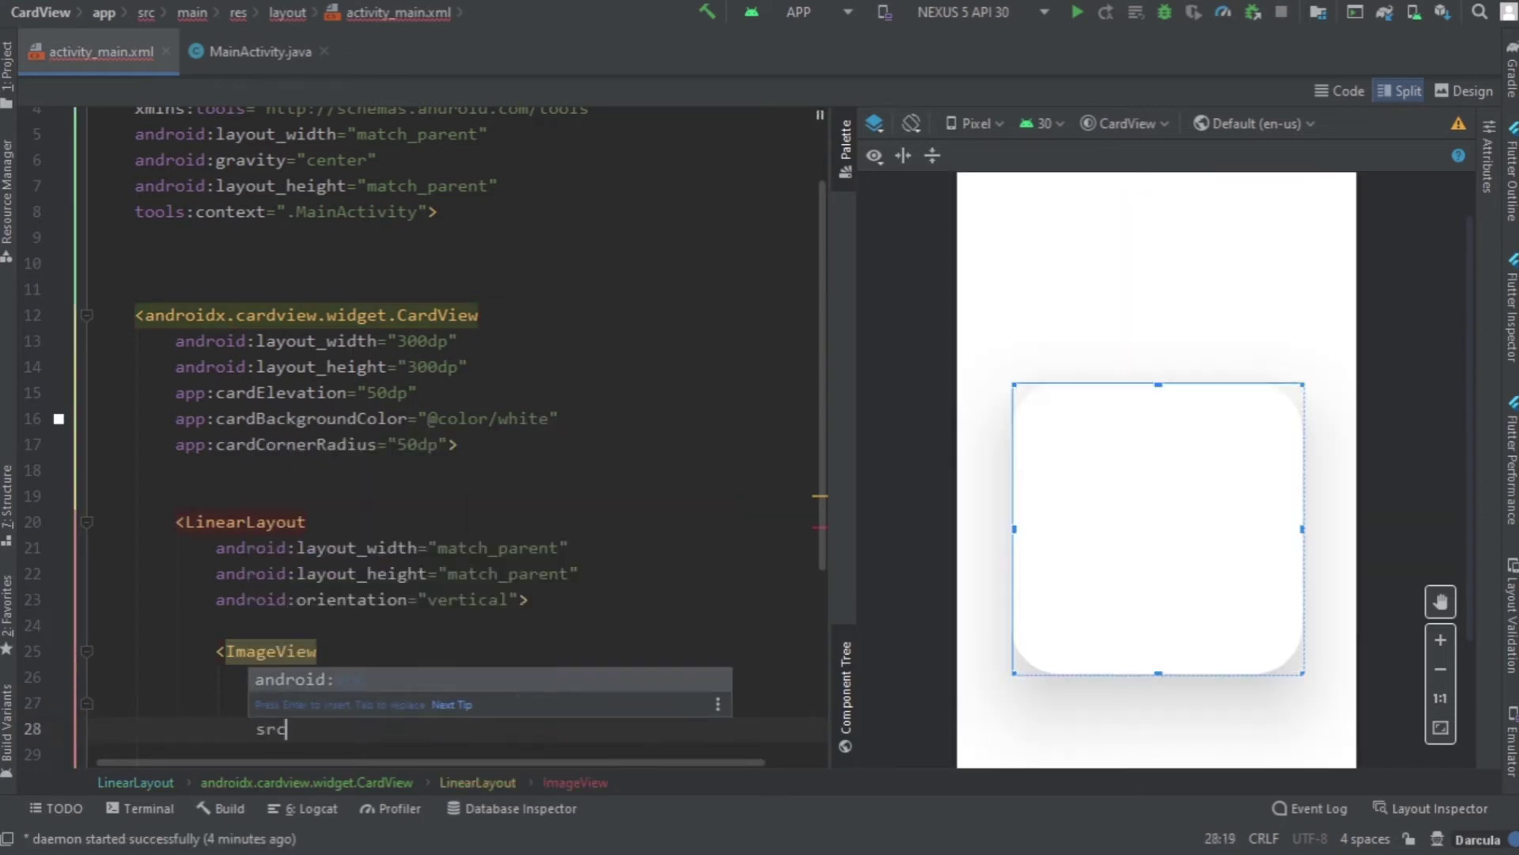
pyautogui.press('Return')
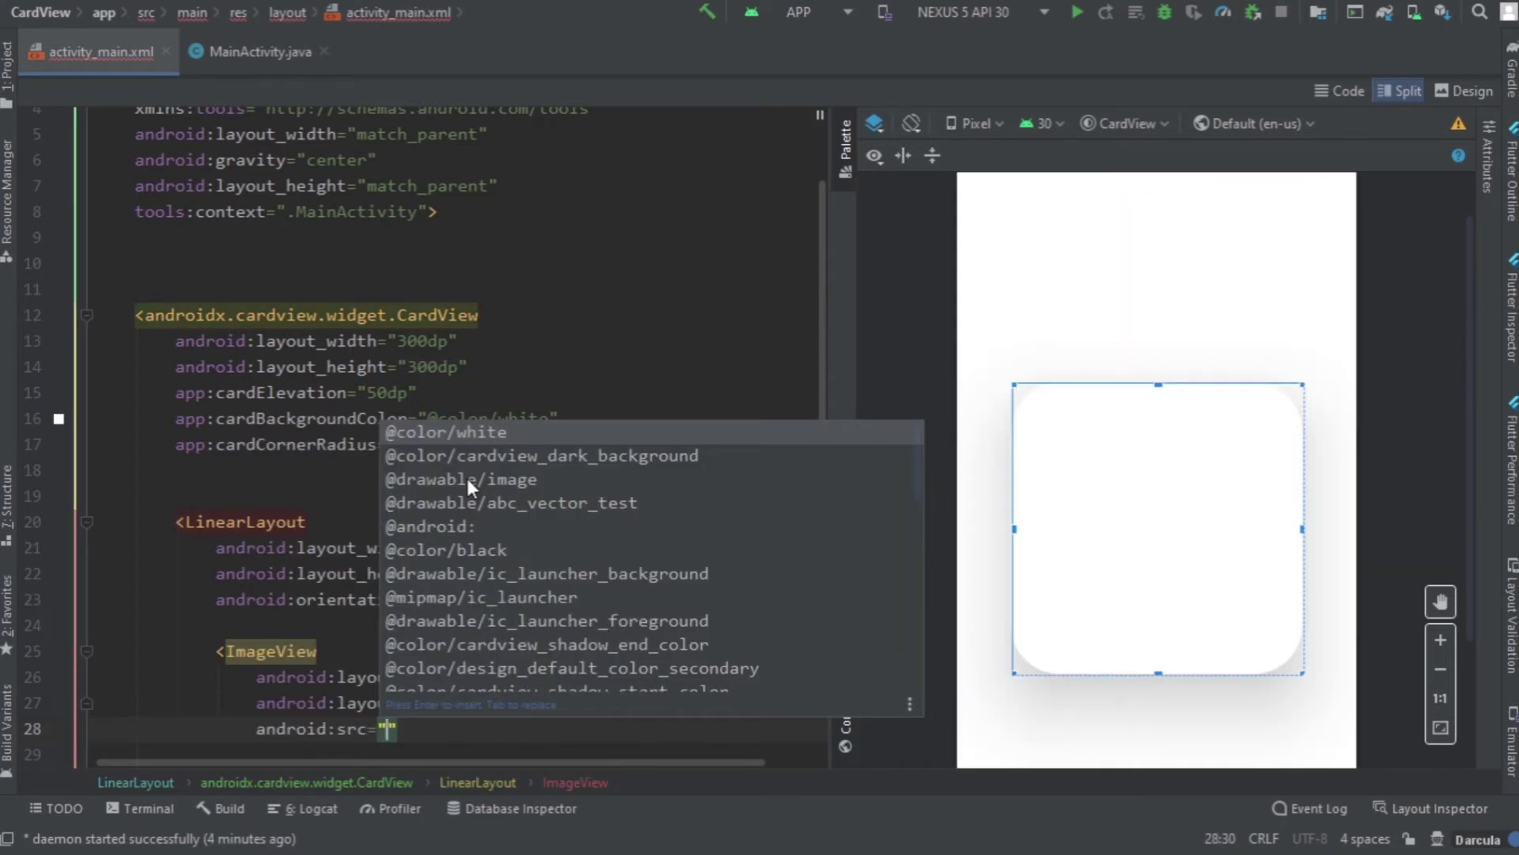
pyautogui.write('dra')
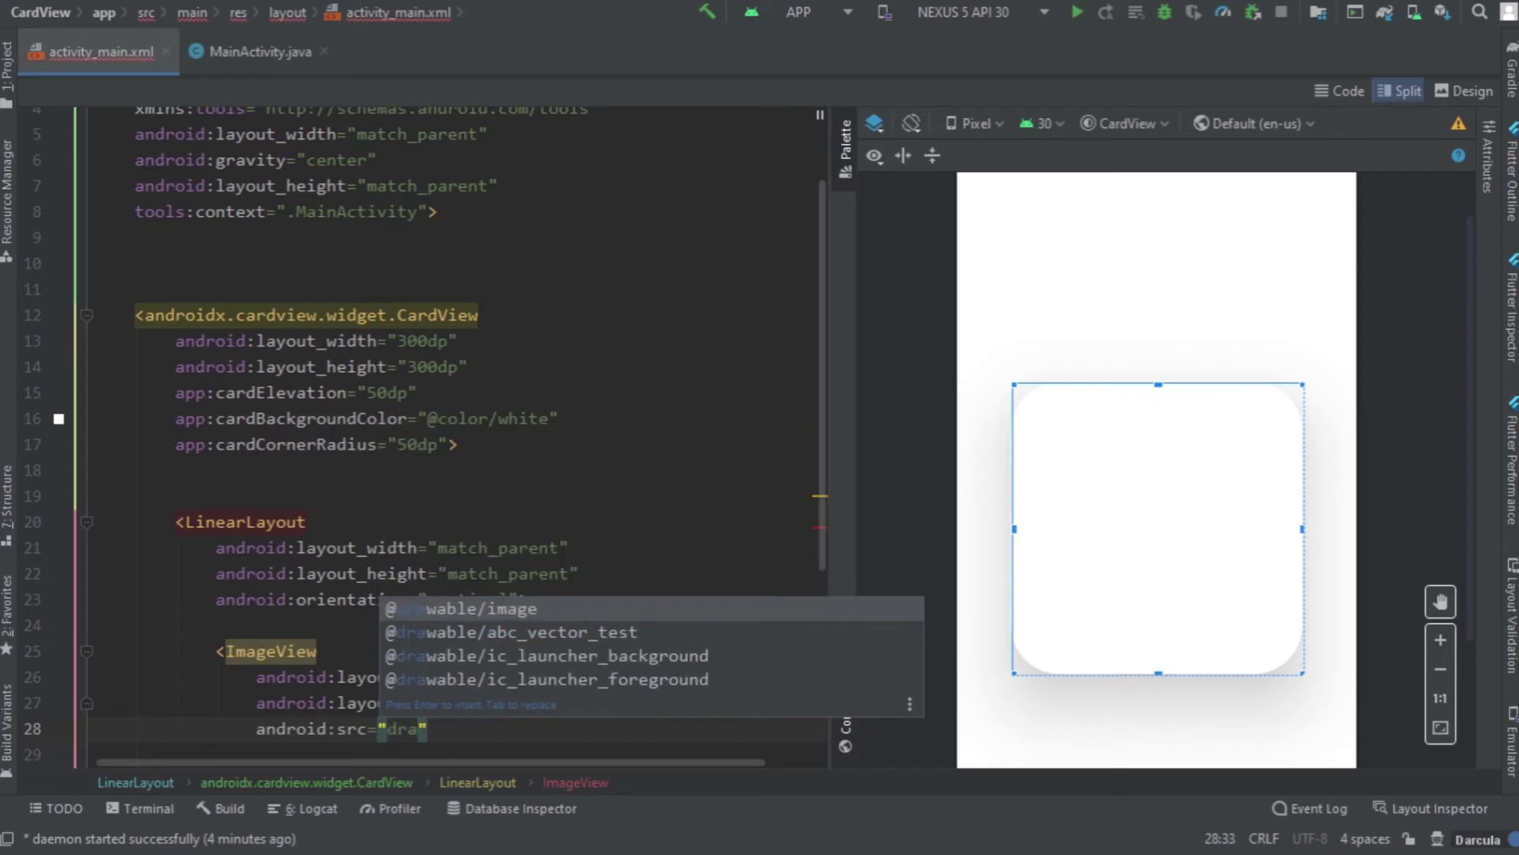
pyautogui.press('Return')
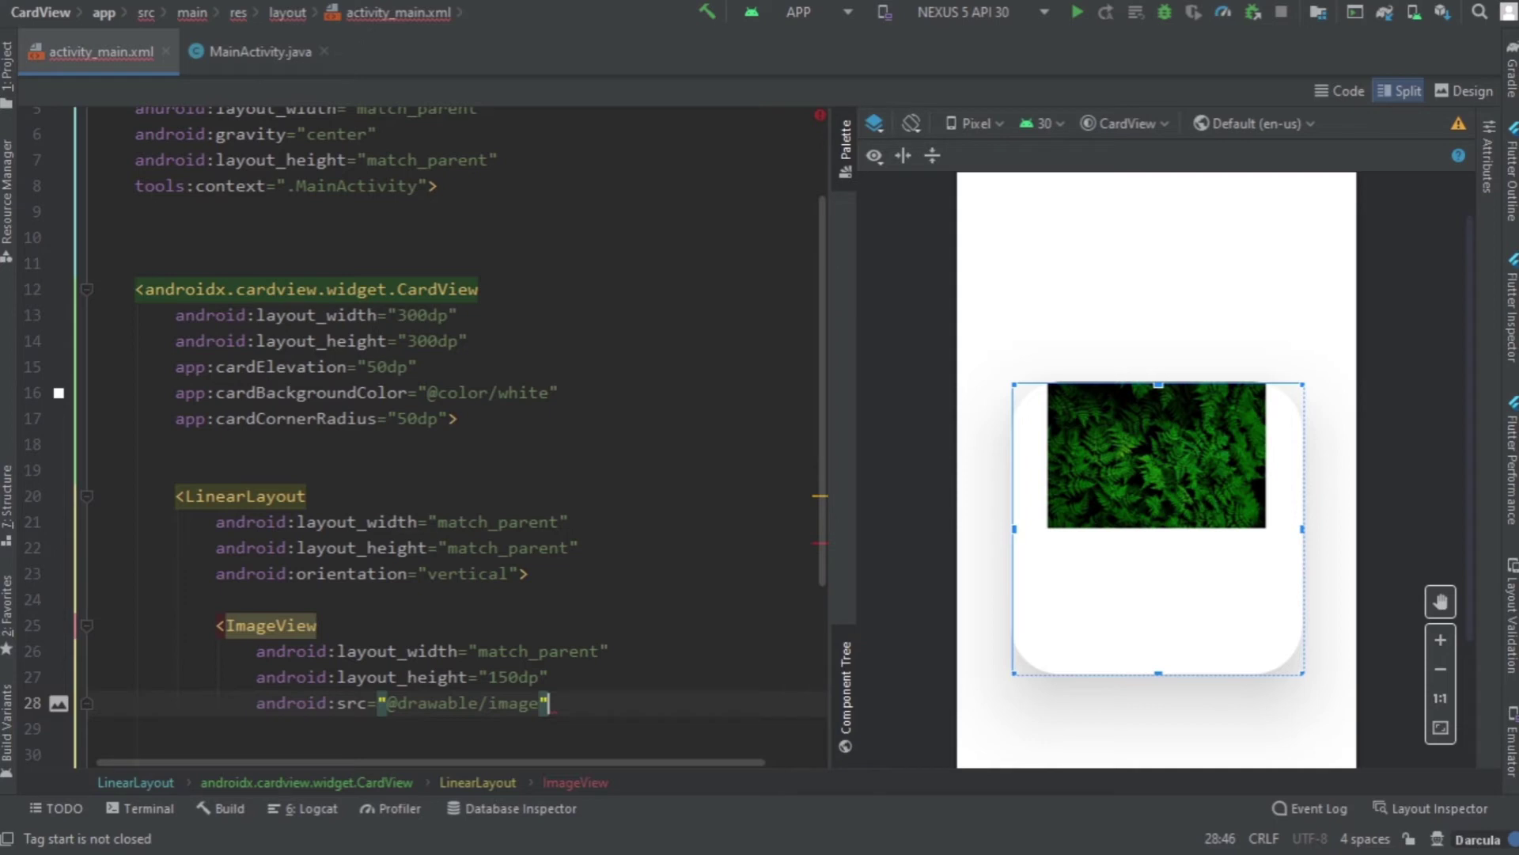
pyautogui.press('Return')
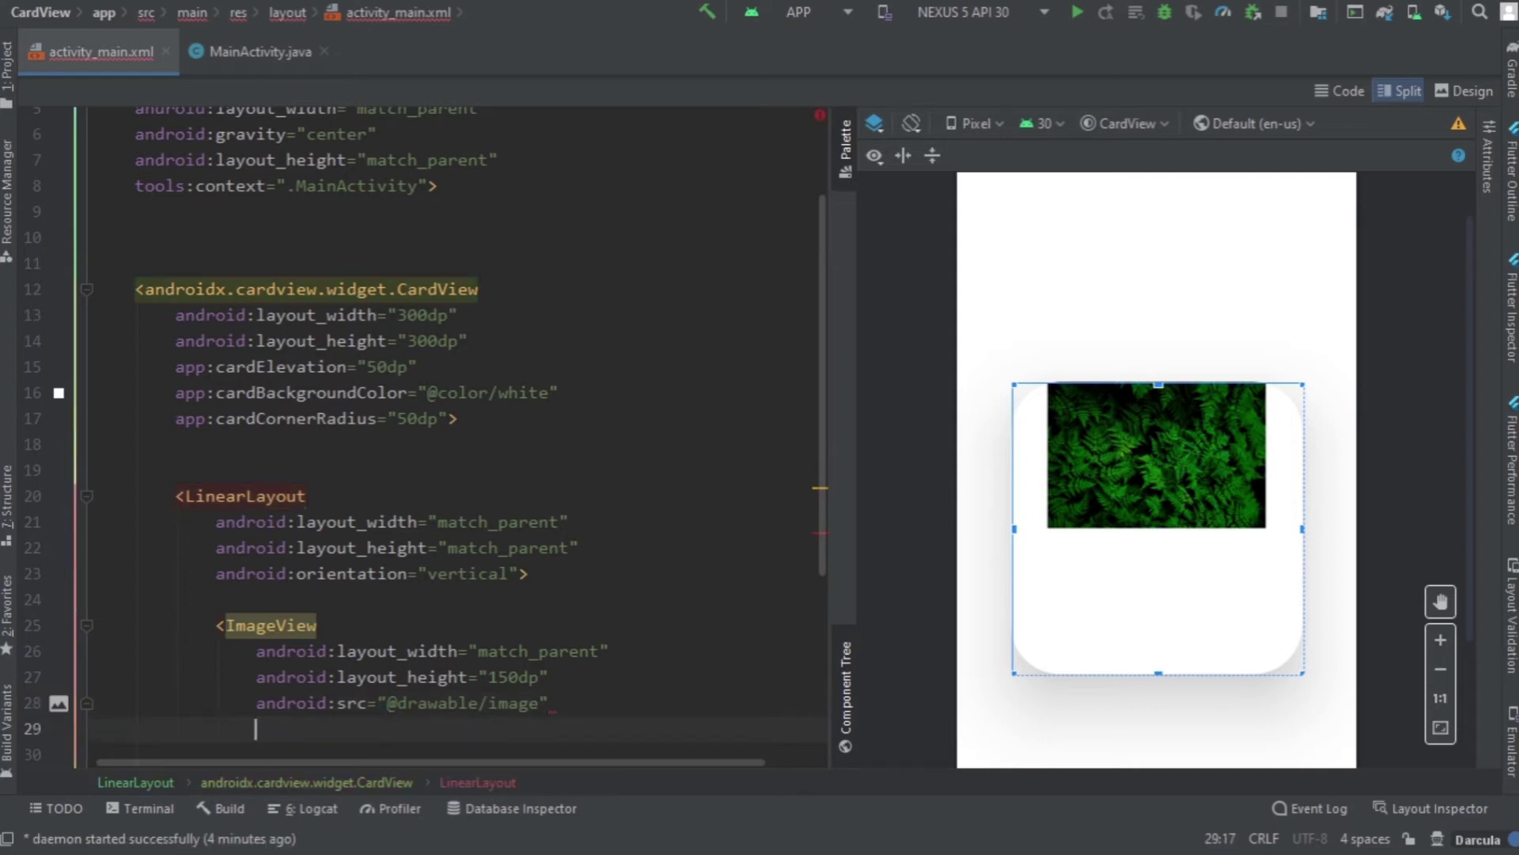
pyautogui.write('sc')
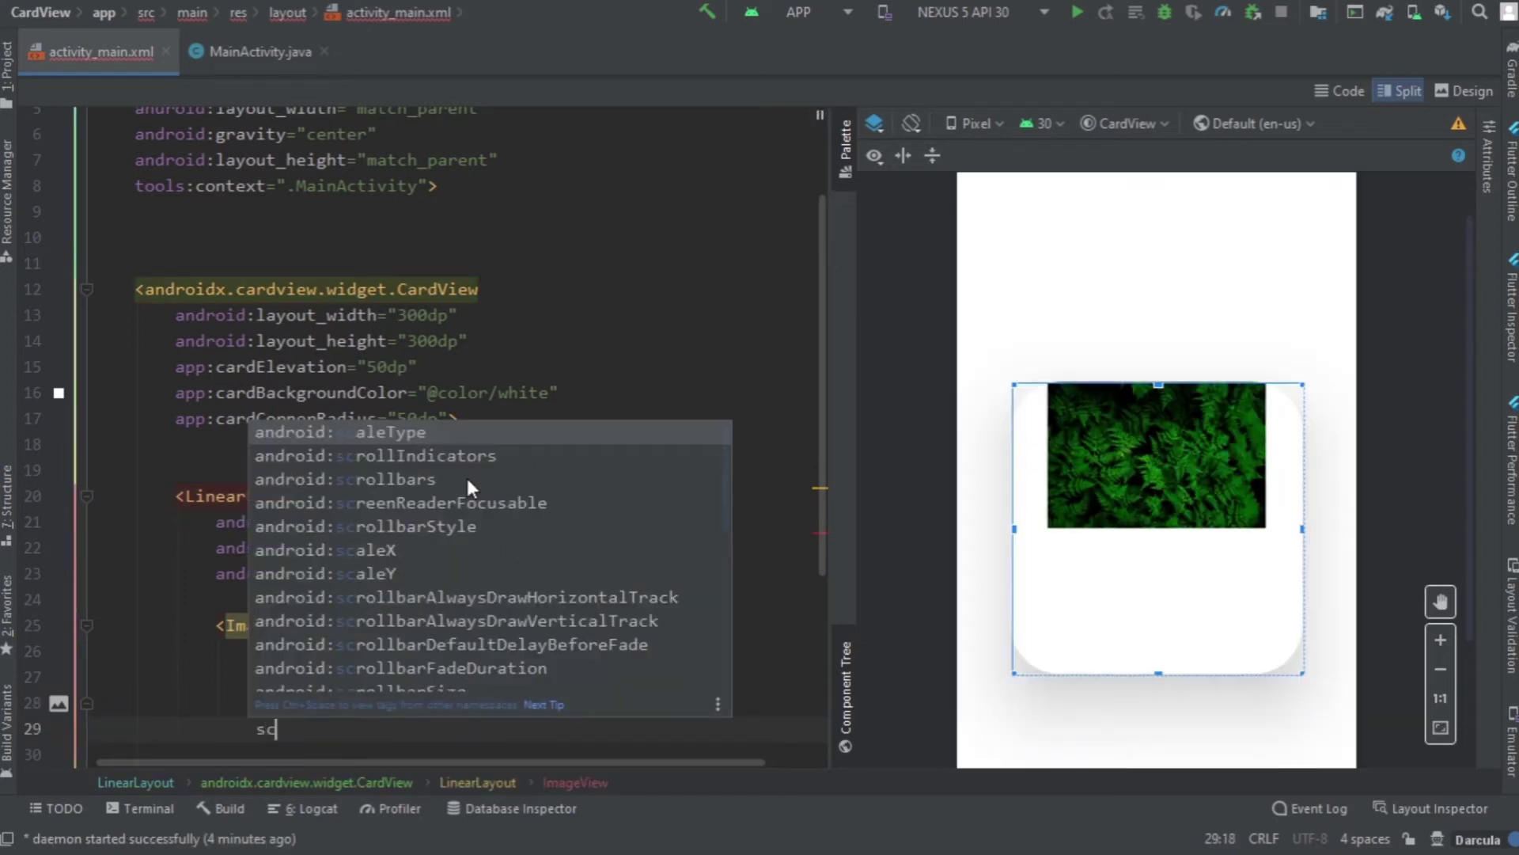
# Step: Set the ImageView's scaleType to centerCrop, check the preview, and self-close the tag
pyautogui.press('Return')
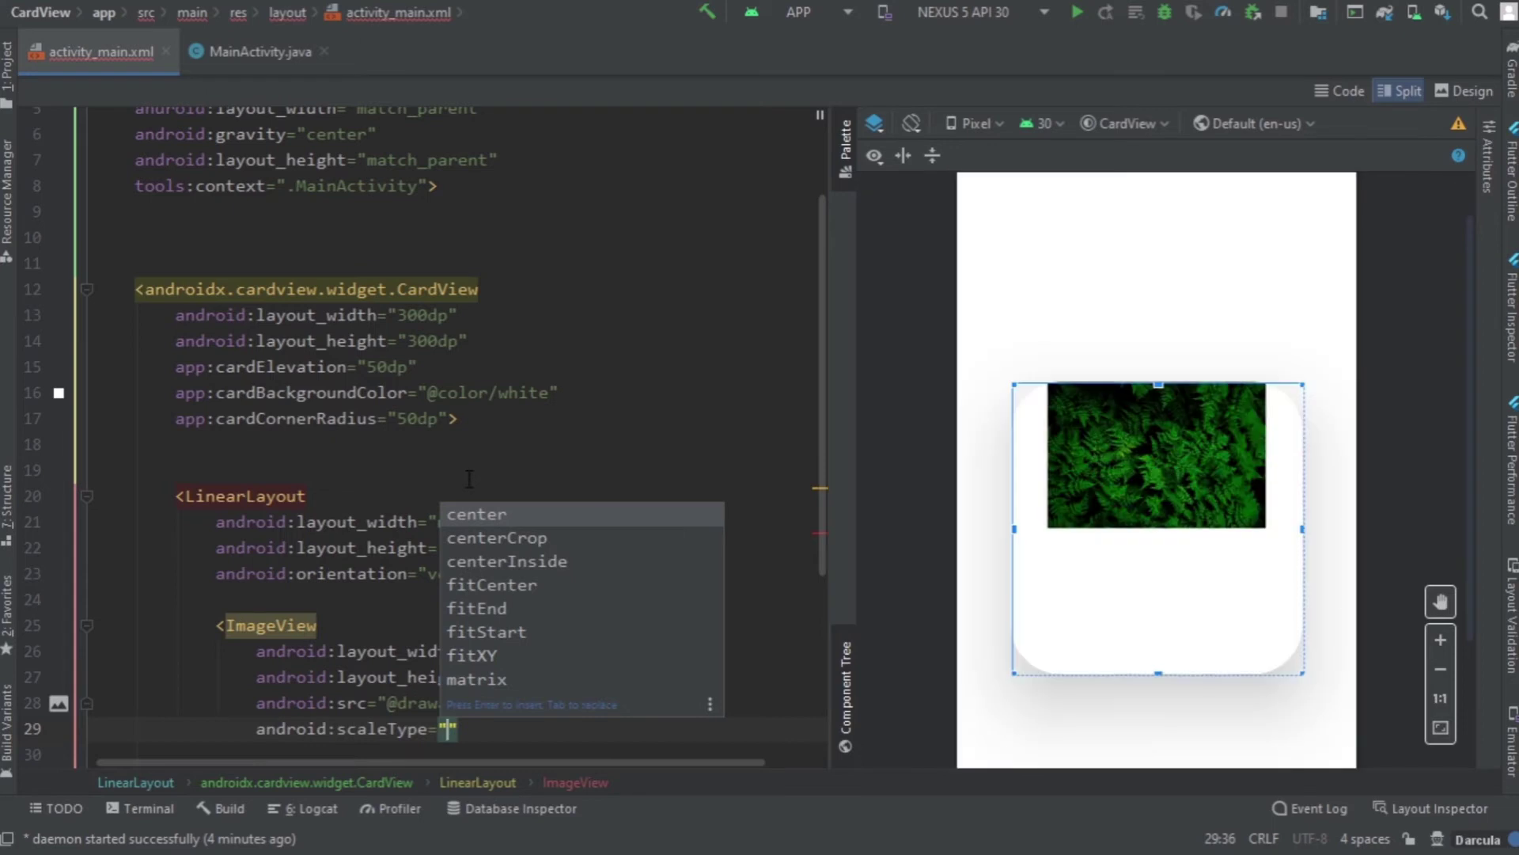
pyautogui.press('Down')
pyautogui.press('Return')
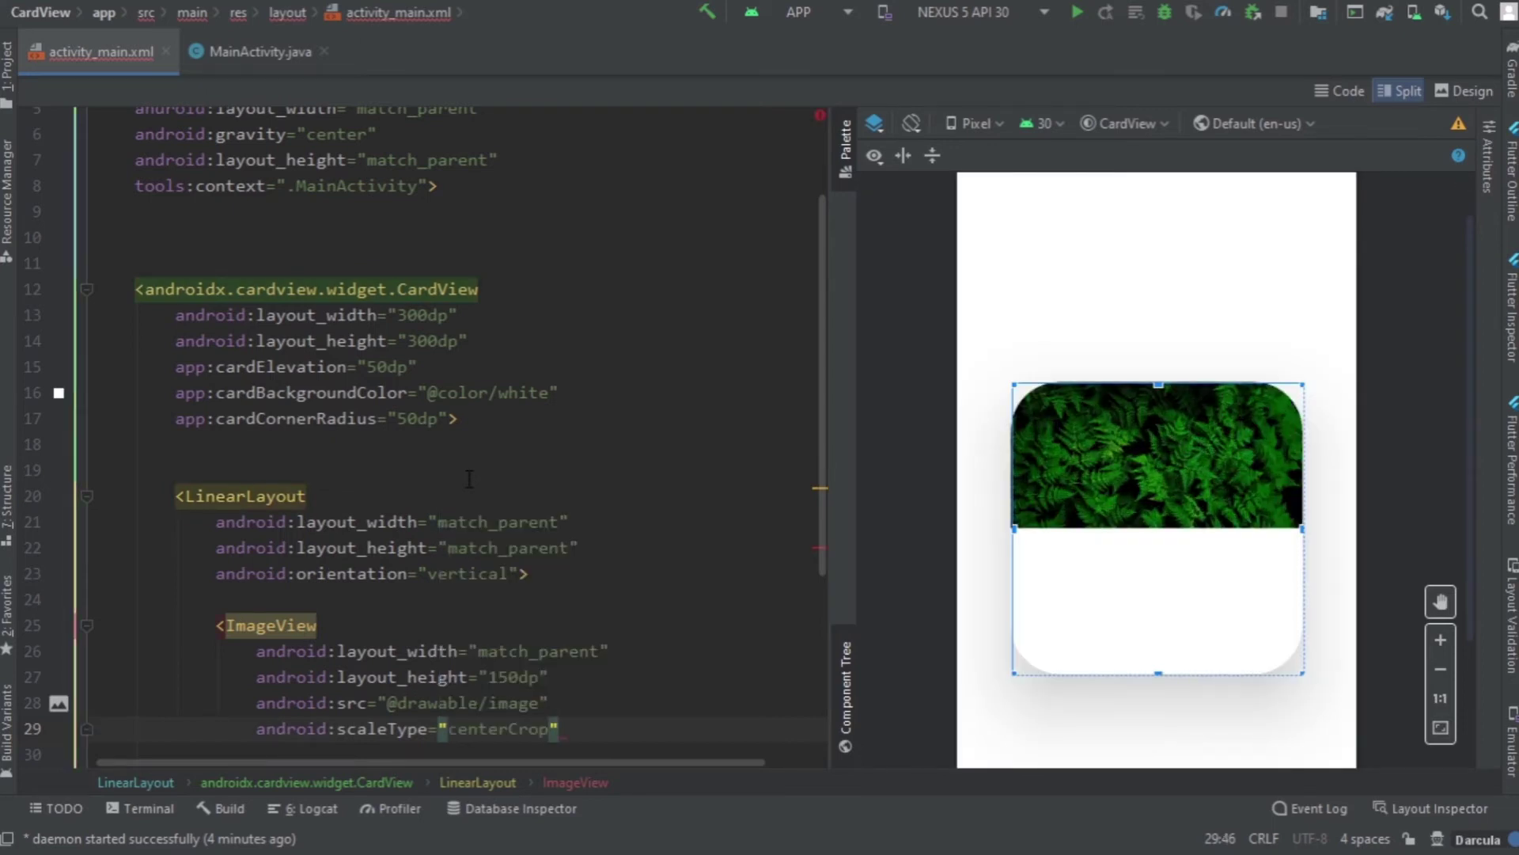
pyautogui.click(1051, 422)
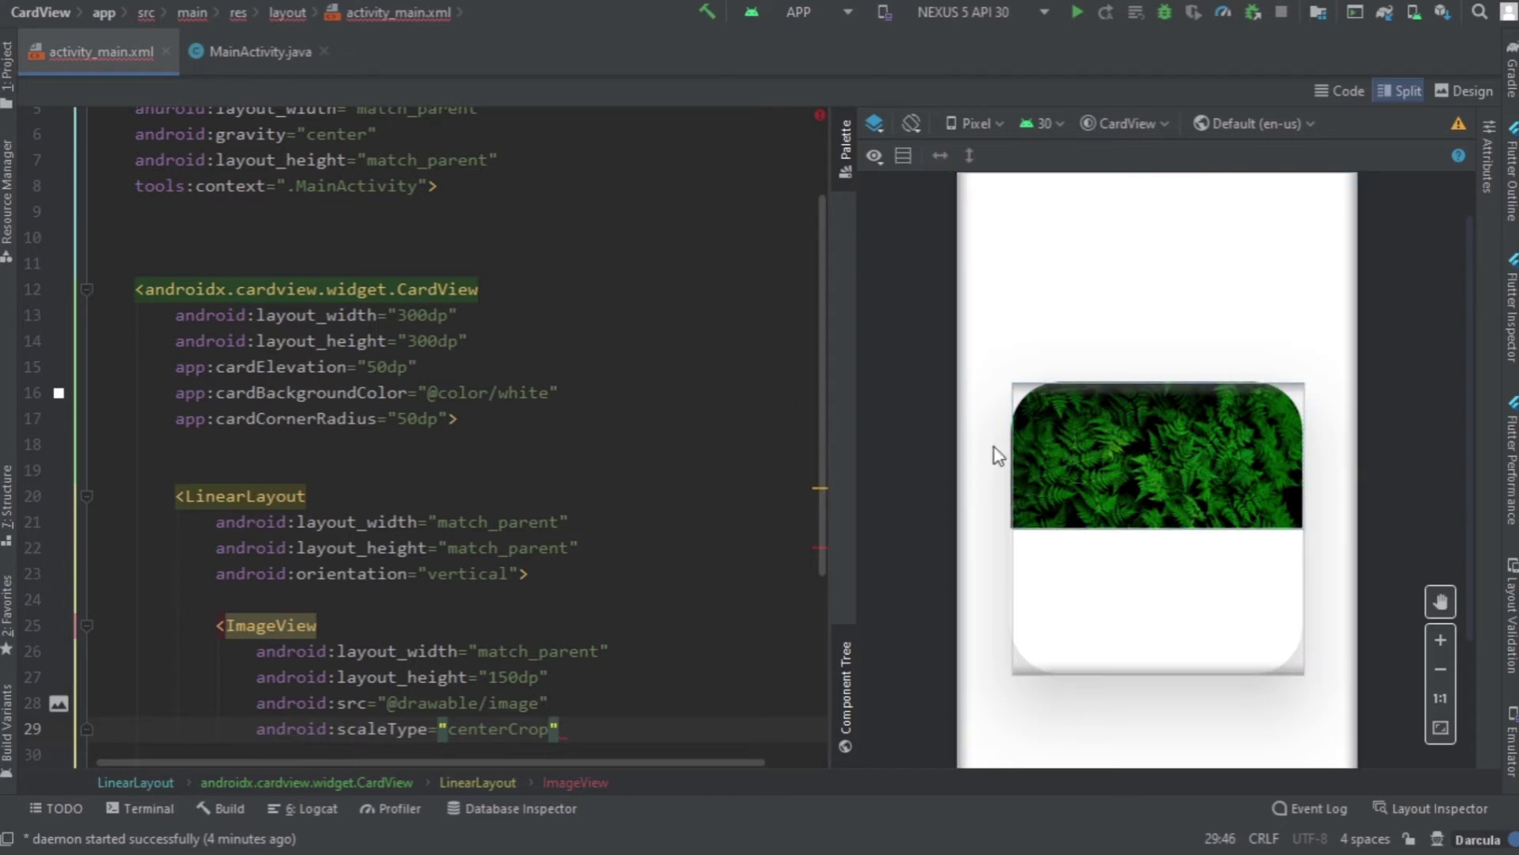
pyautogui.click(921, 468)
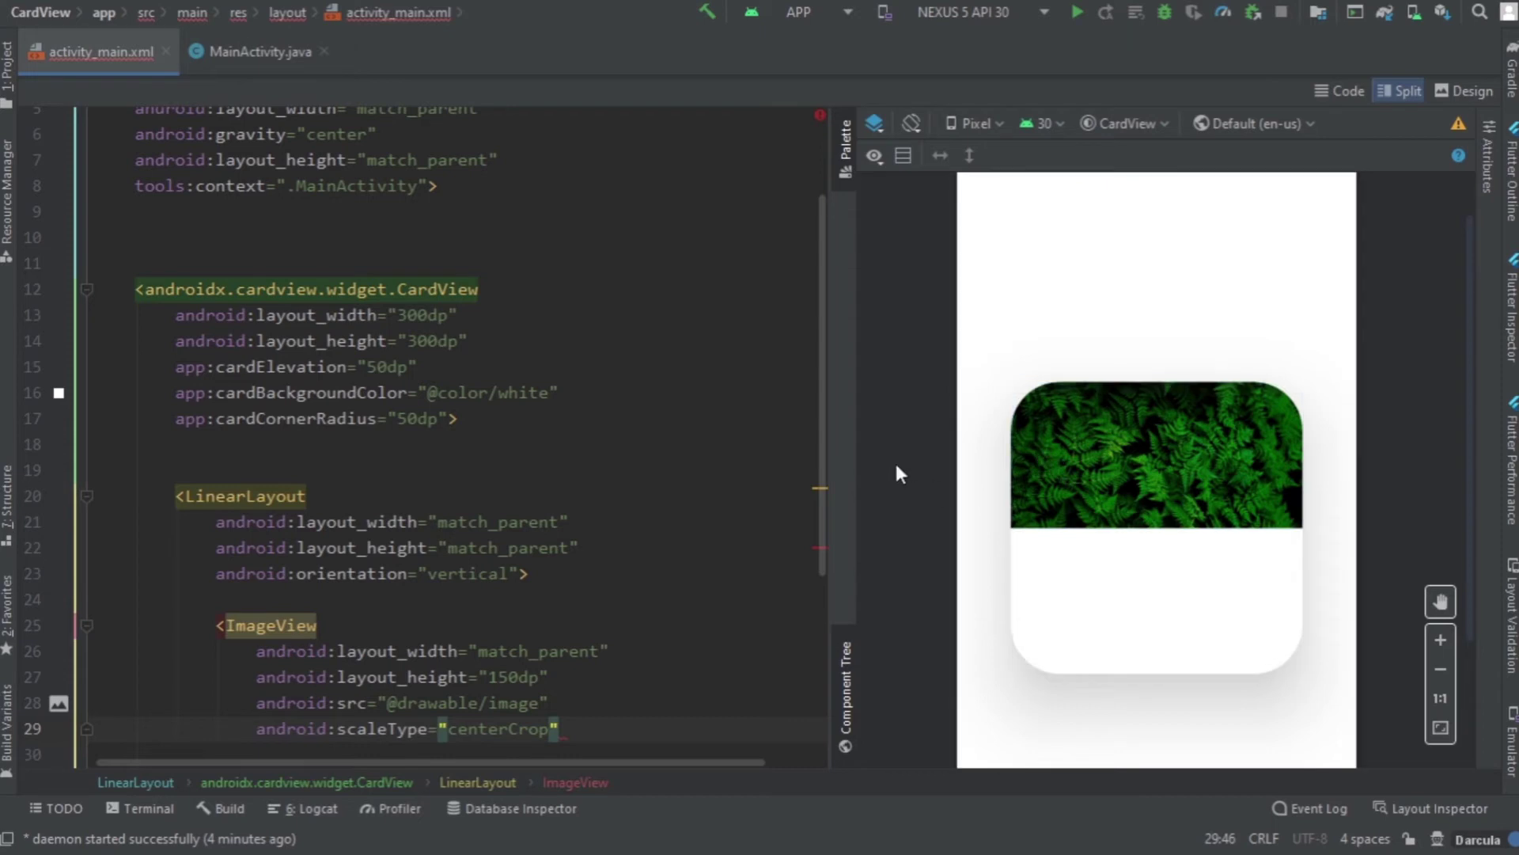
pyautogui.scroll(-3, 570, 594)
pyautogui.click(608, 651)
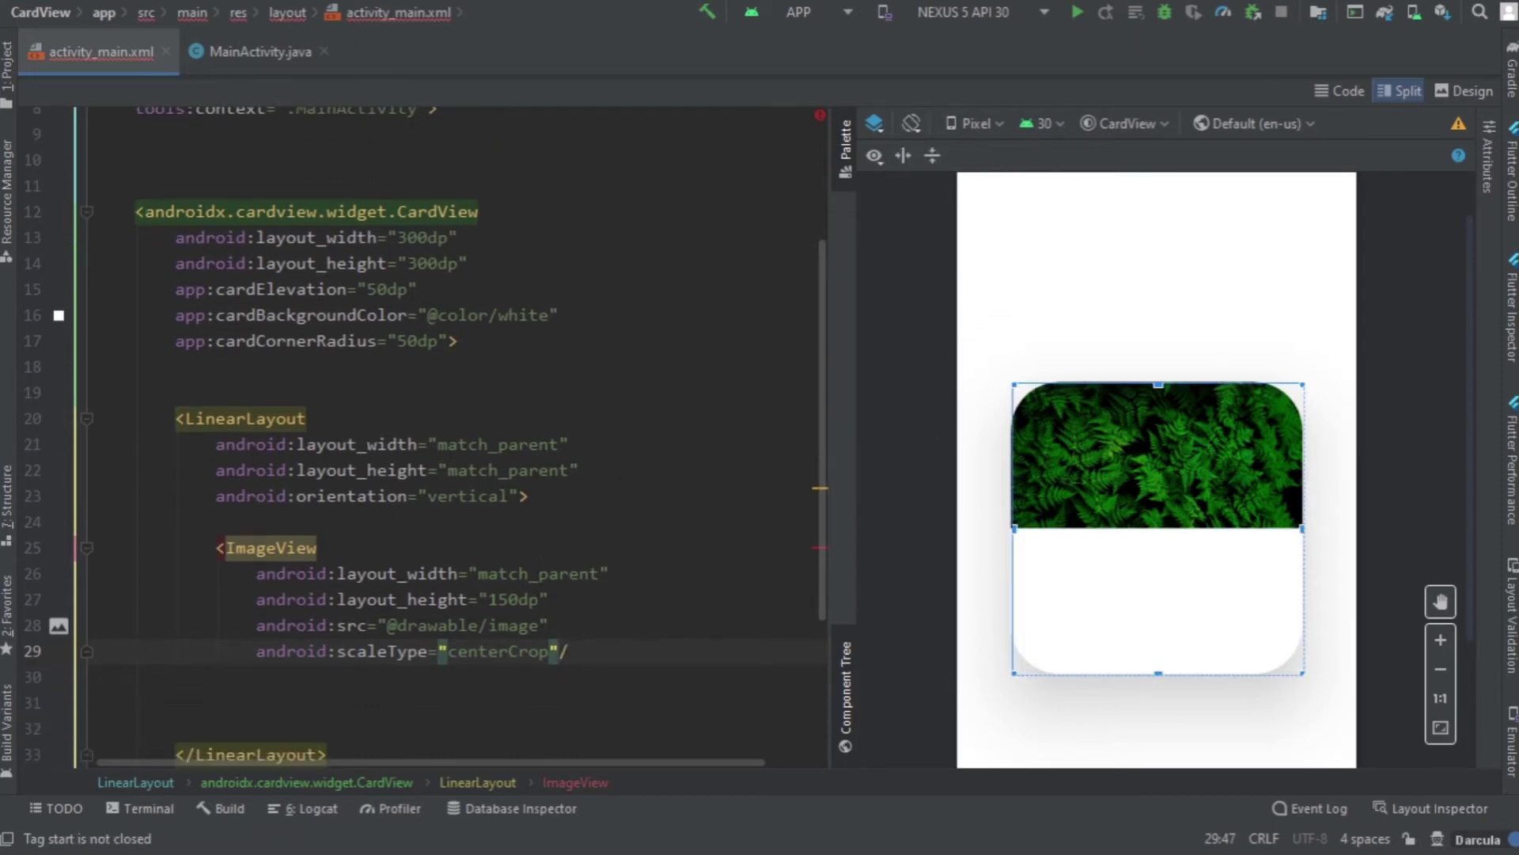
pyautogui.write('/>')
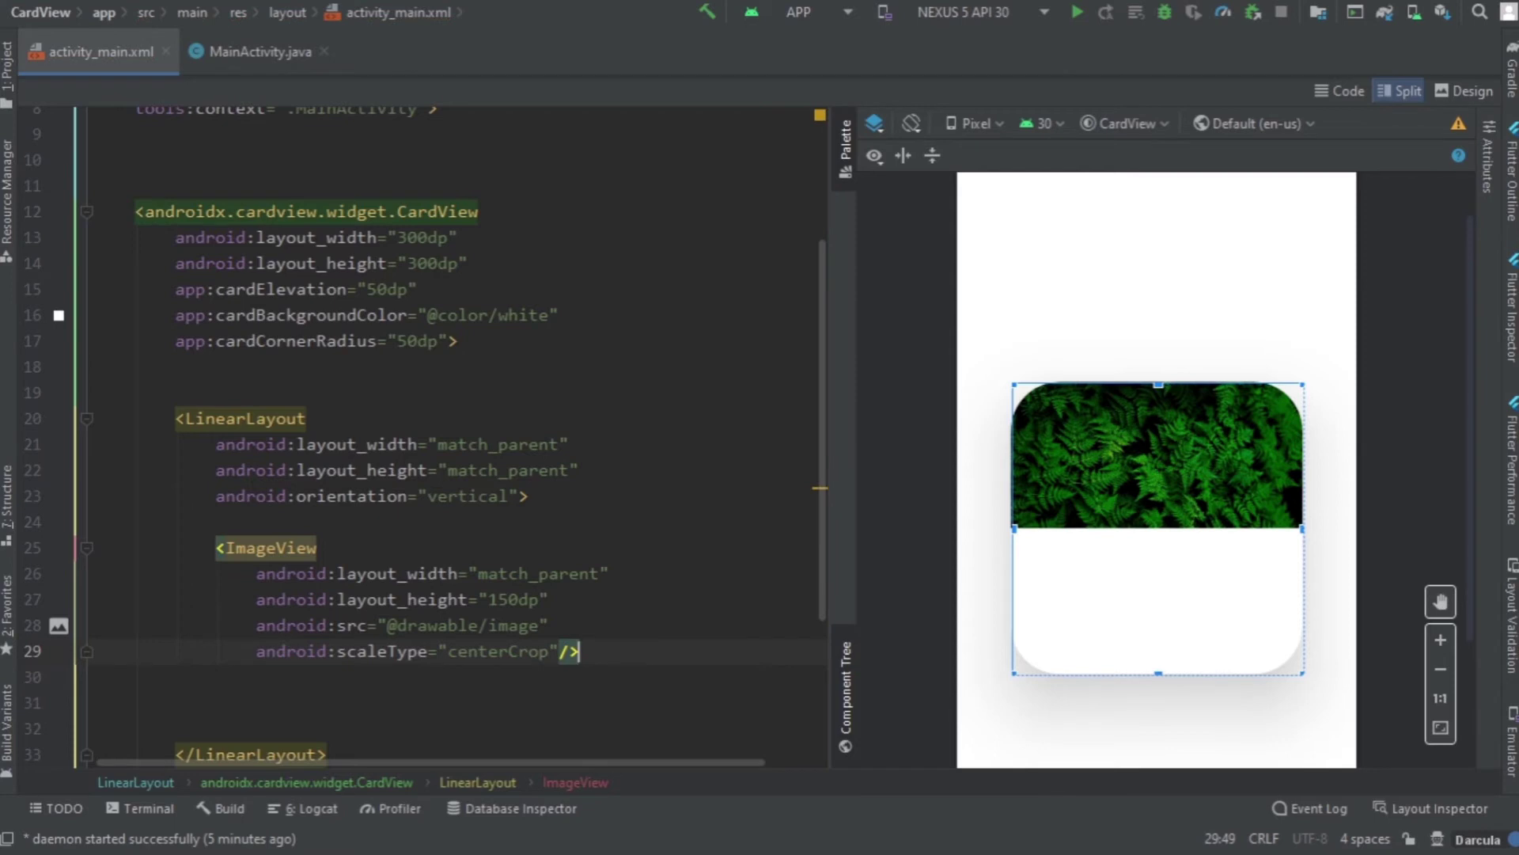
pyautogui.press('Return')
pyautogui.press('Return')
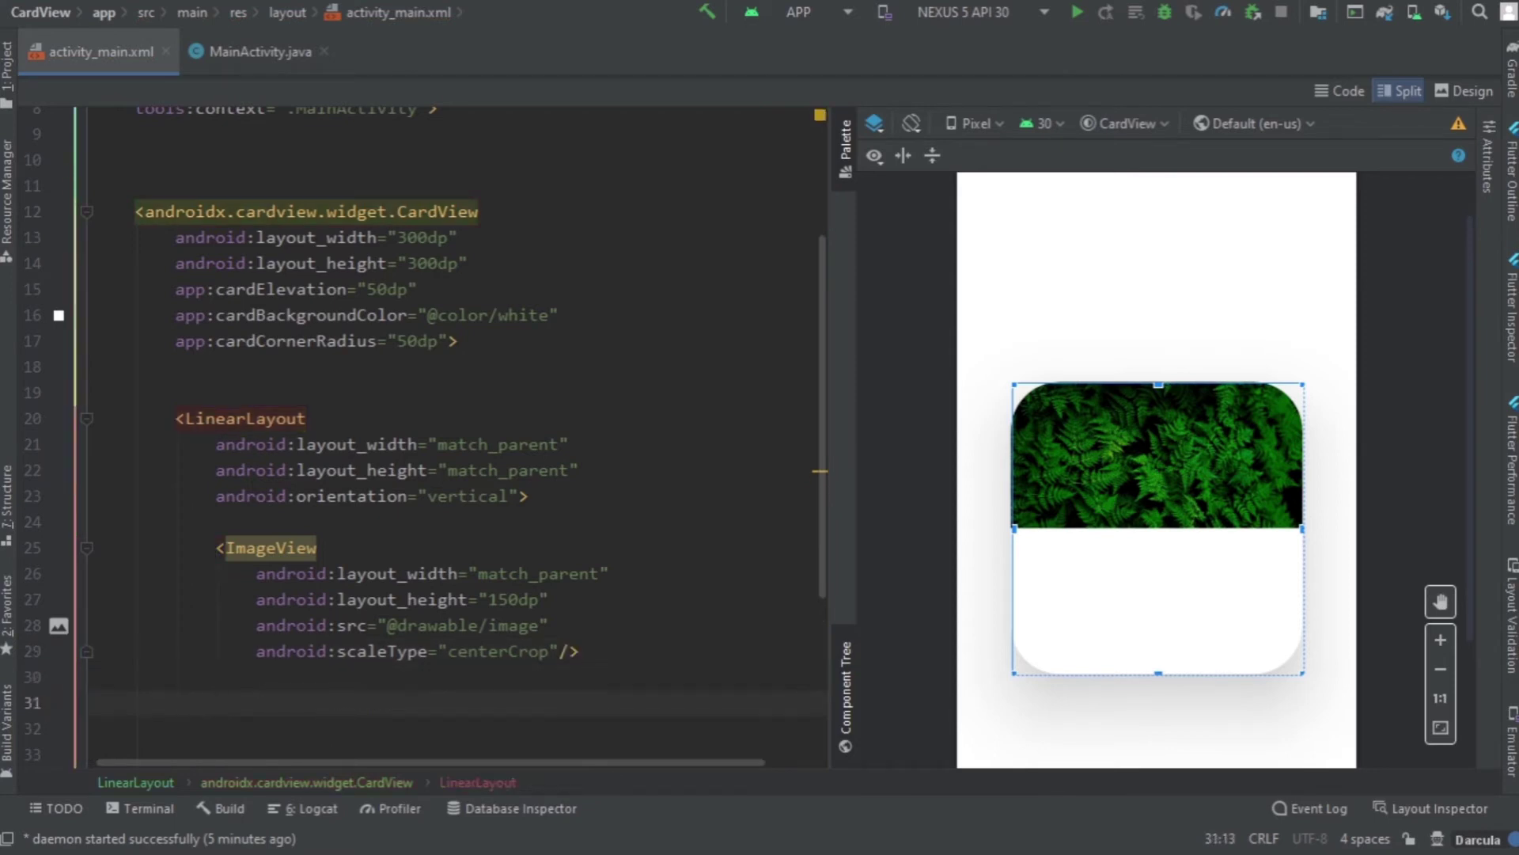
pyautogui.write('<te')
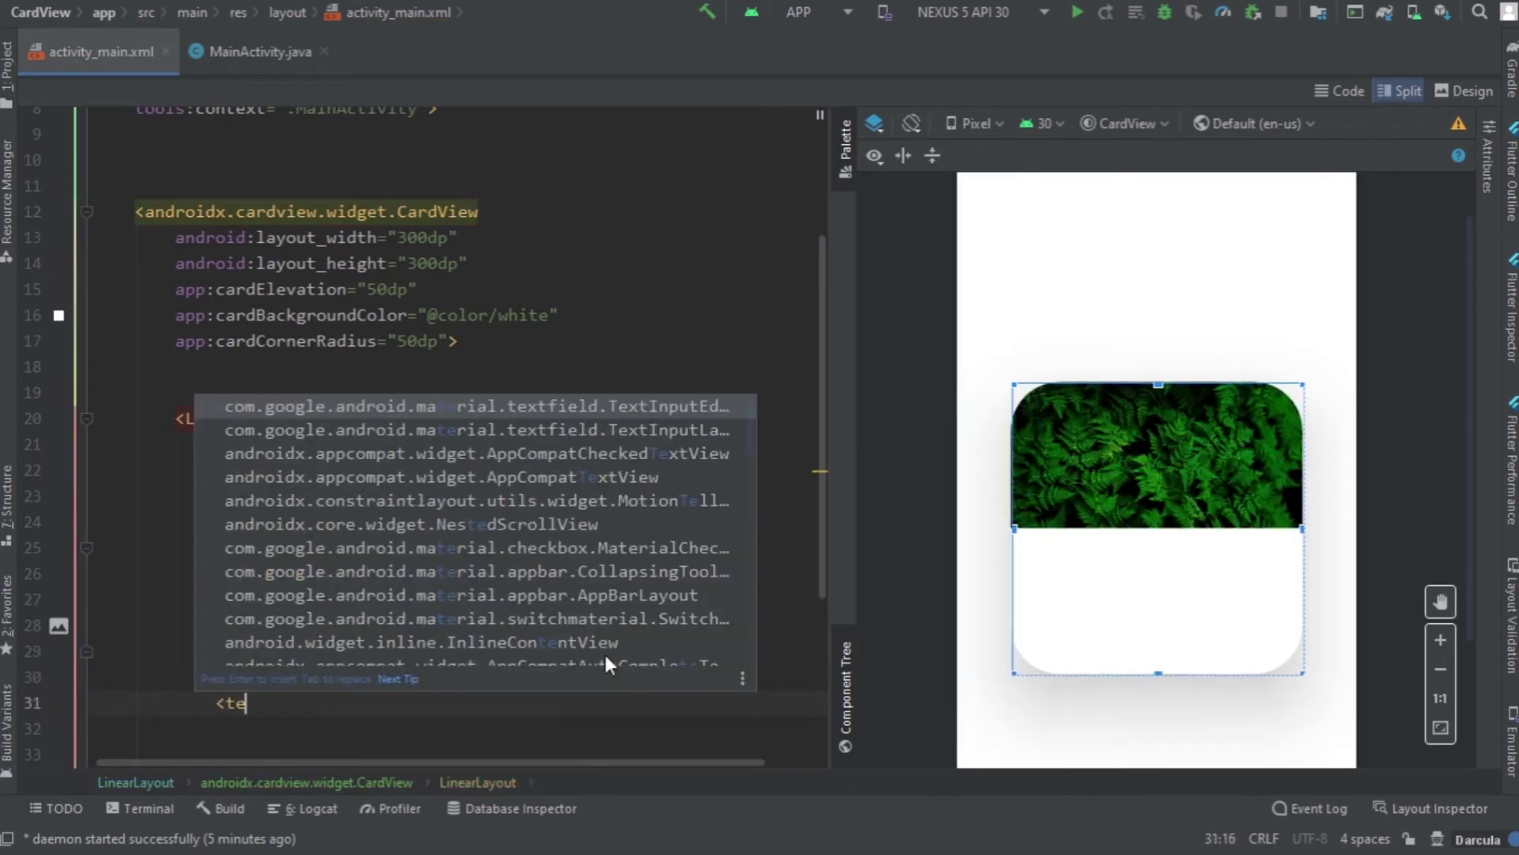
# Step: Add a TextView under the fern image: match_parent width, wrap_content height, text 'Card View'
pyautogui.press('BackSpace')
pyautogui.press('BackSpace')
pyautogui.write('te')
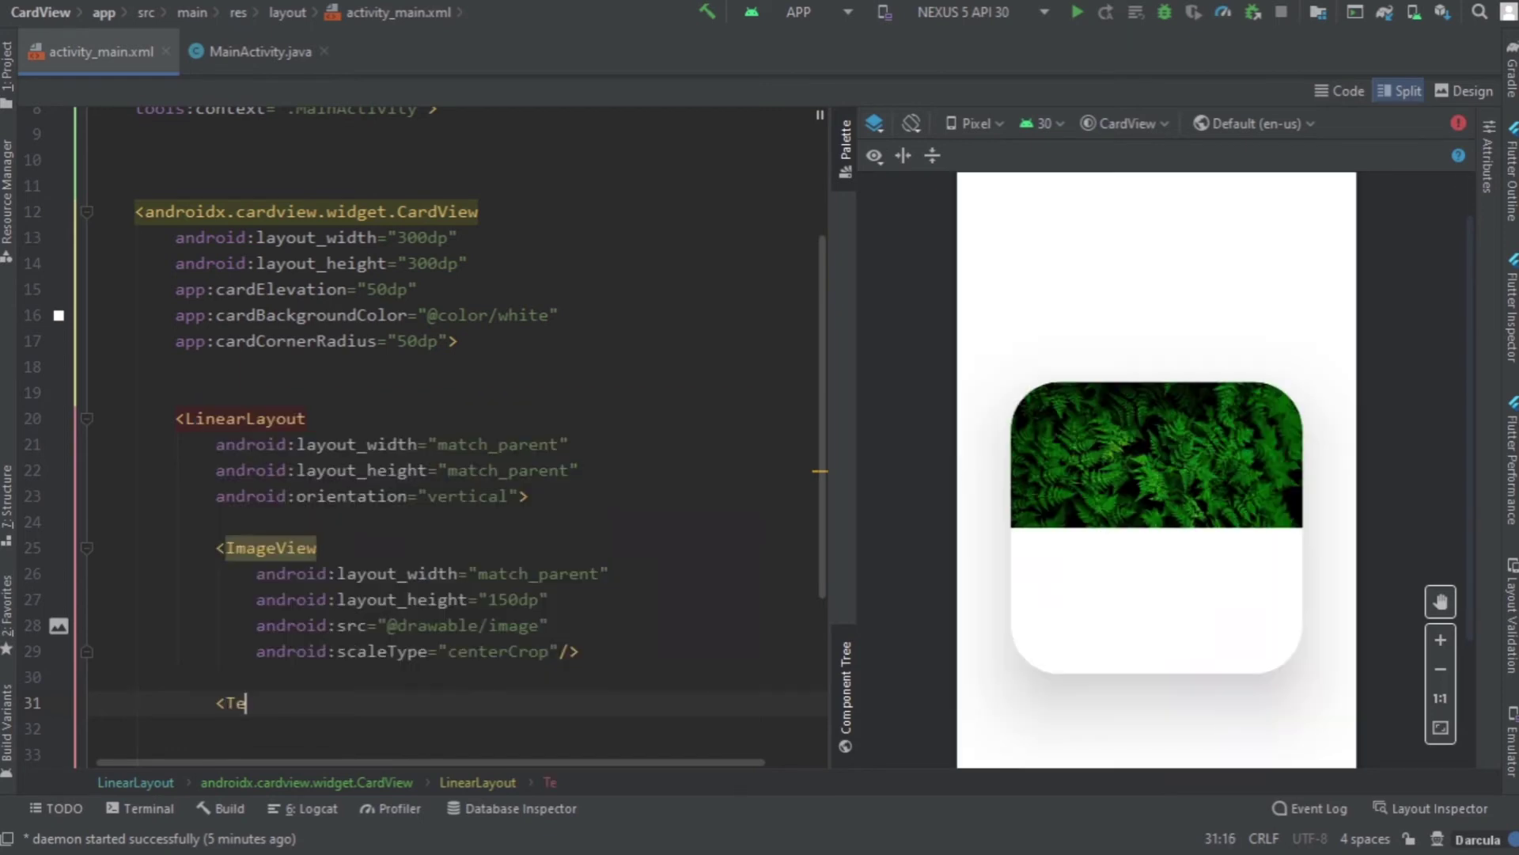
pyautogui.press('Return')
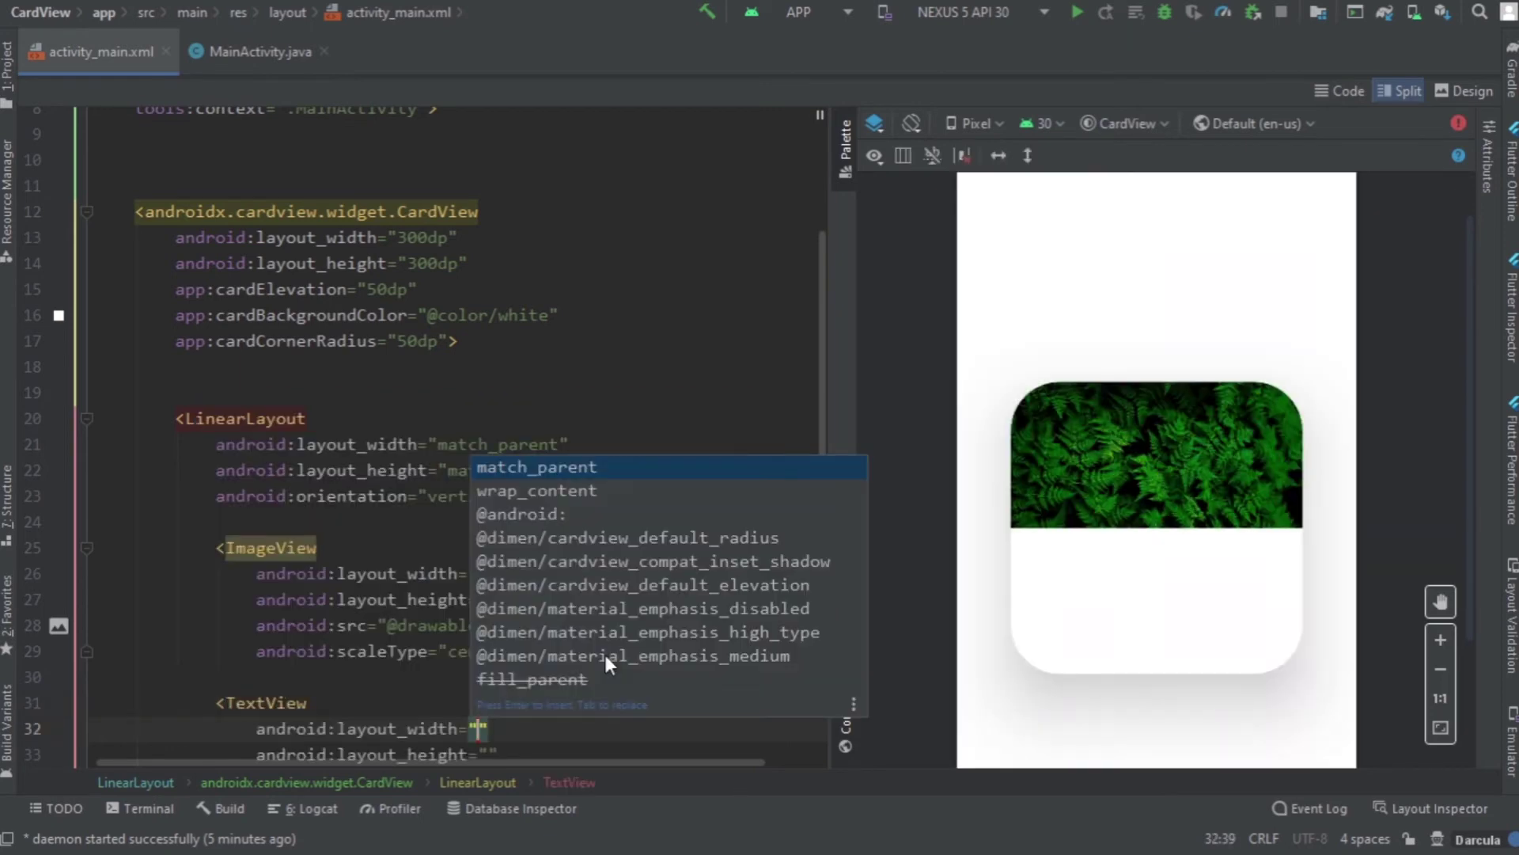
pyautogui.press('Return')
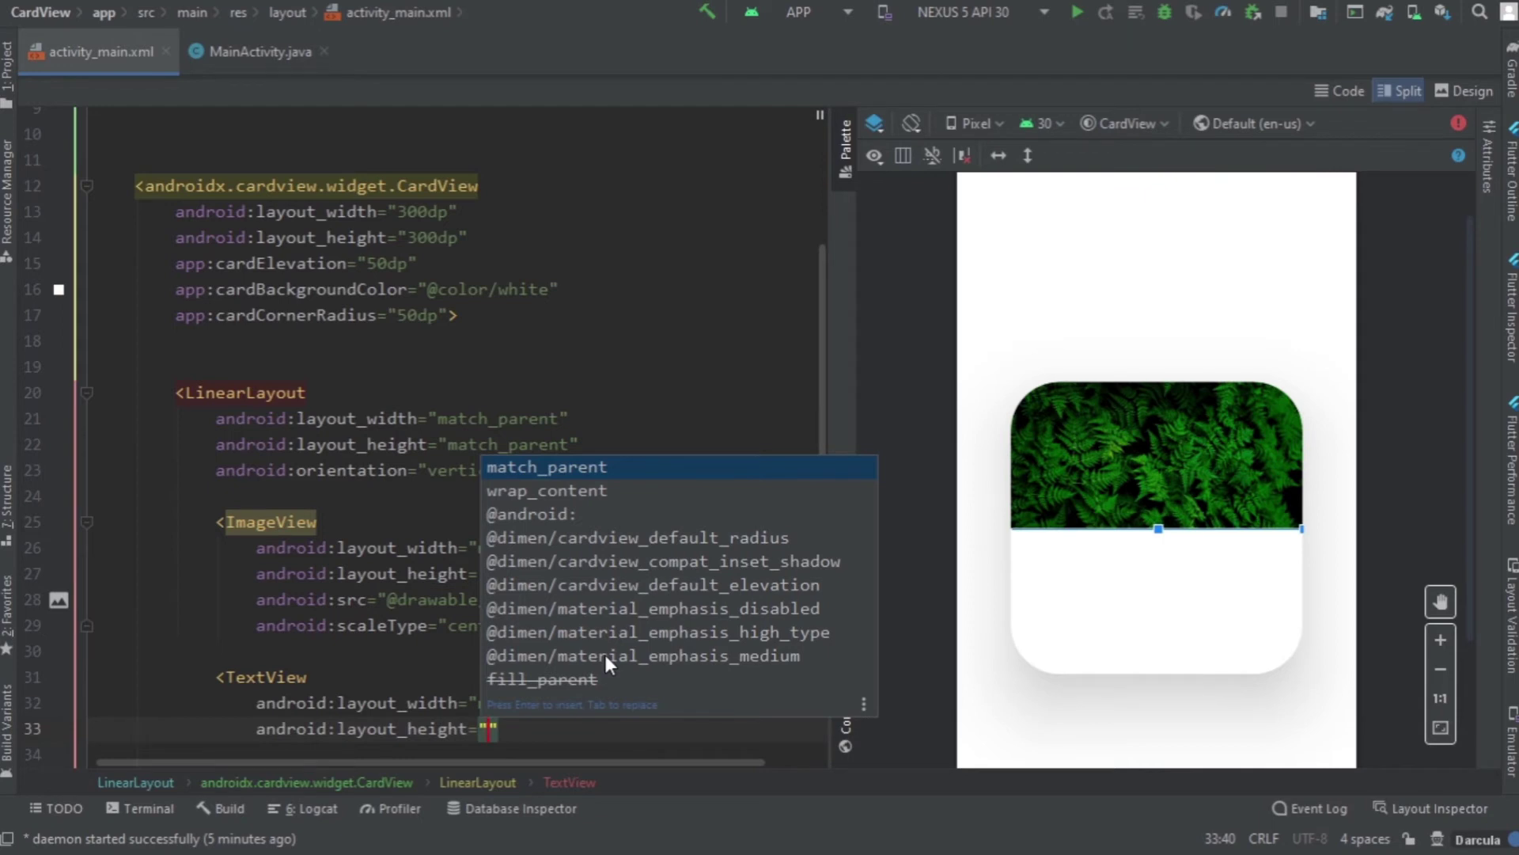
pyautogui.press('Down')
pyautogui.press('Return')
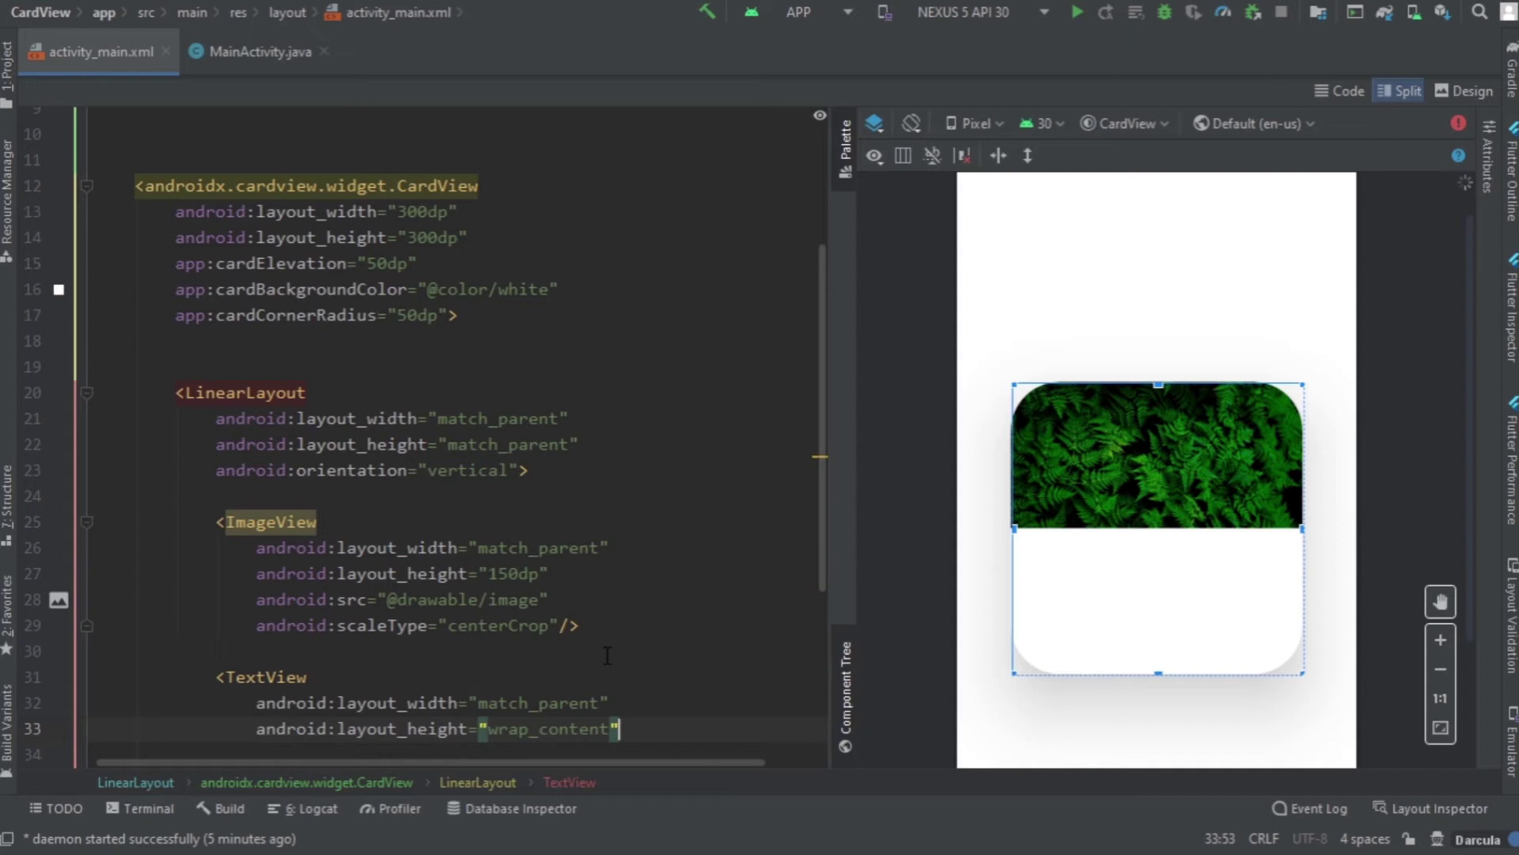
pyautogui.press('Return')
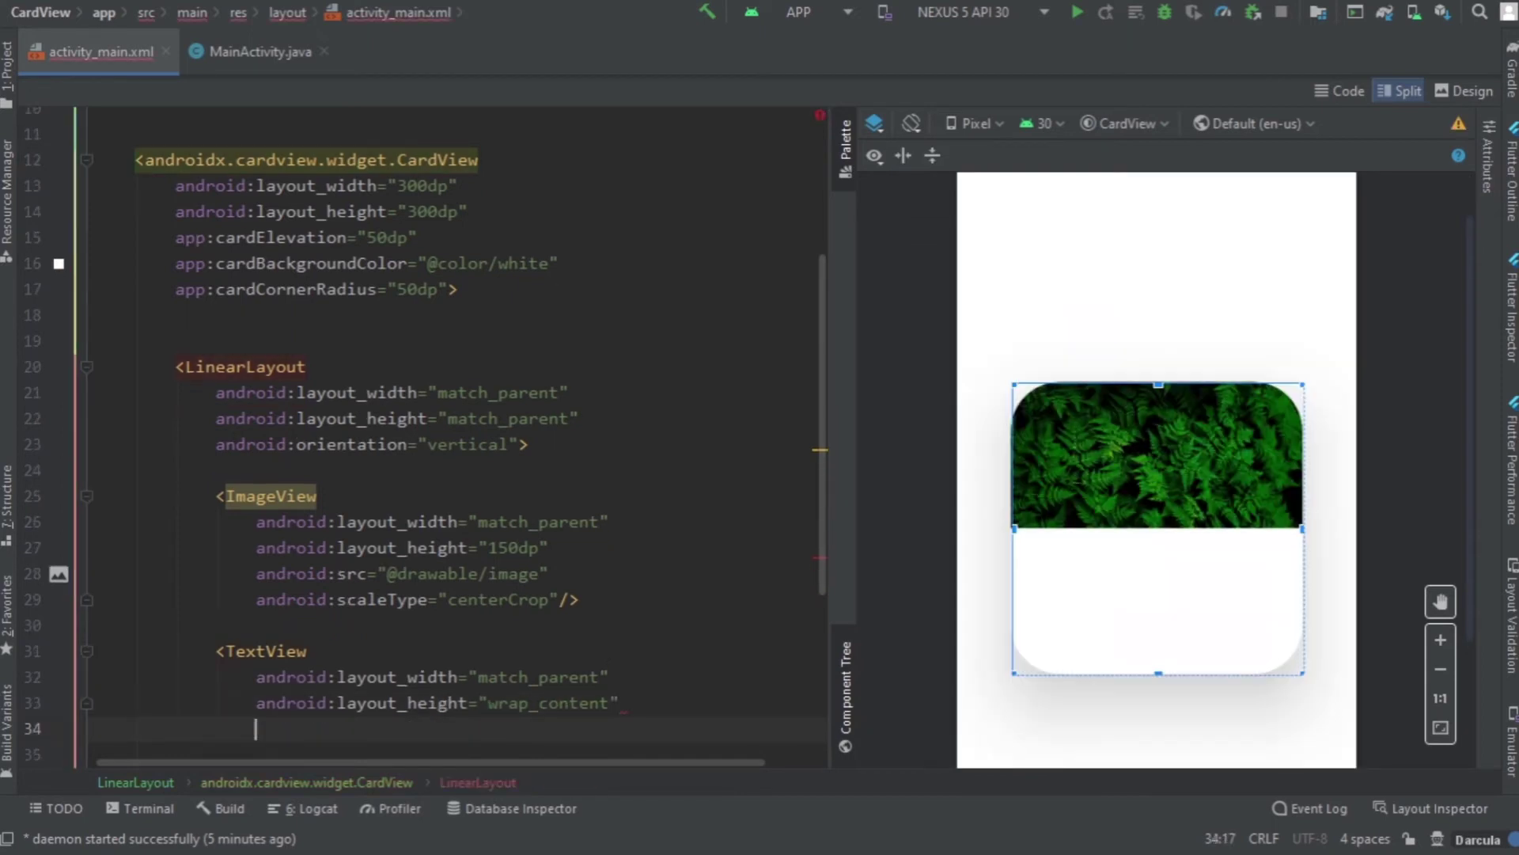
pyautogui.write('te')
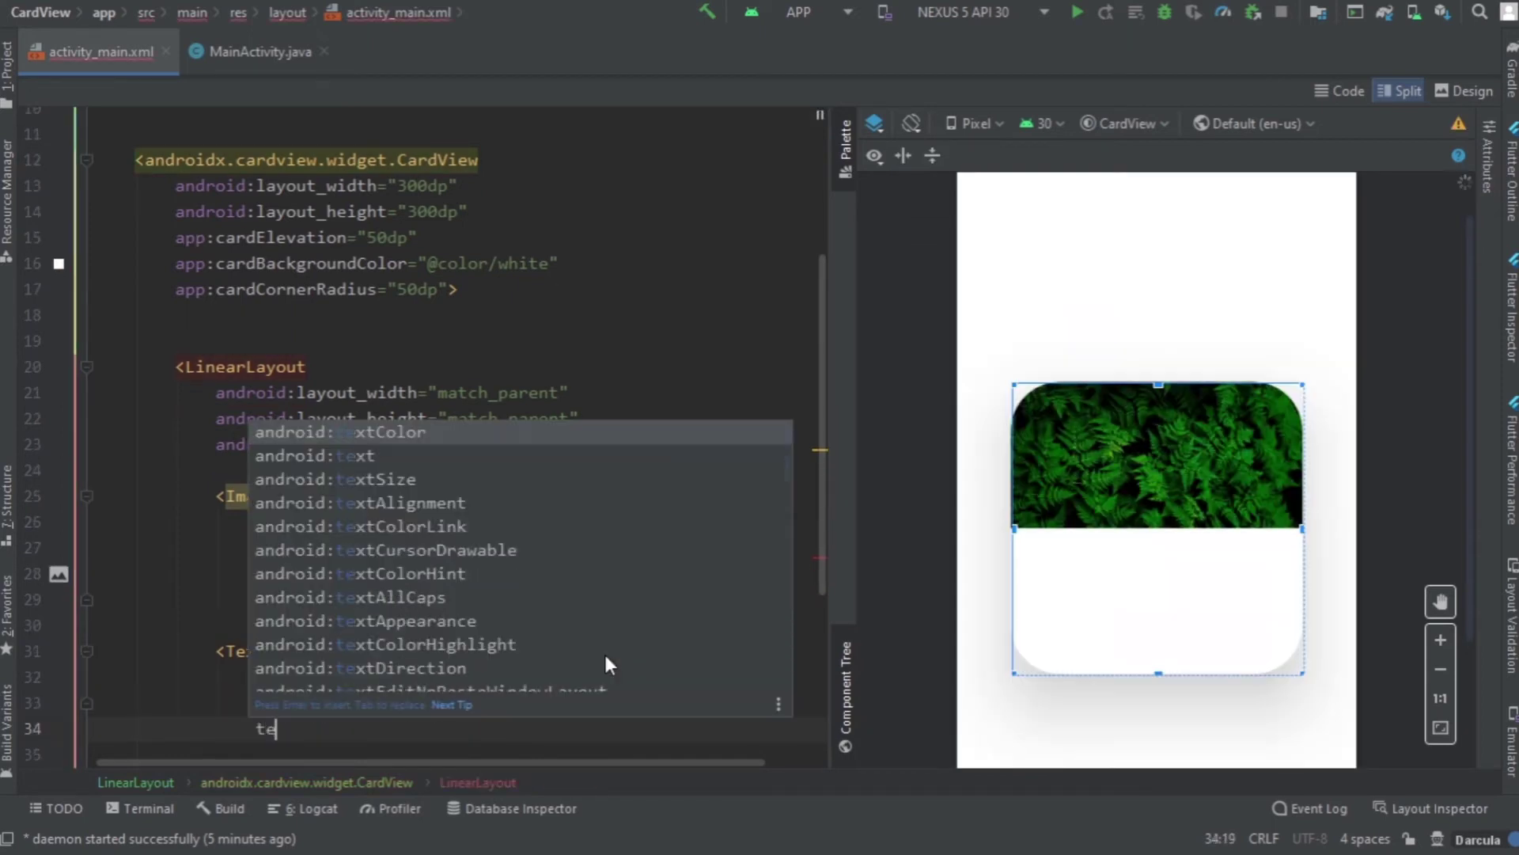
pyautogui.press('Return')
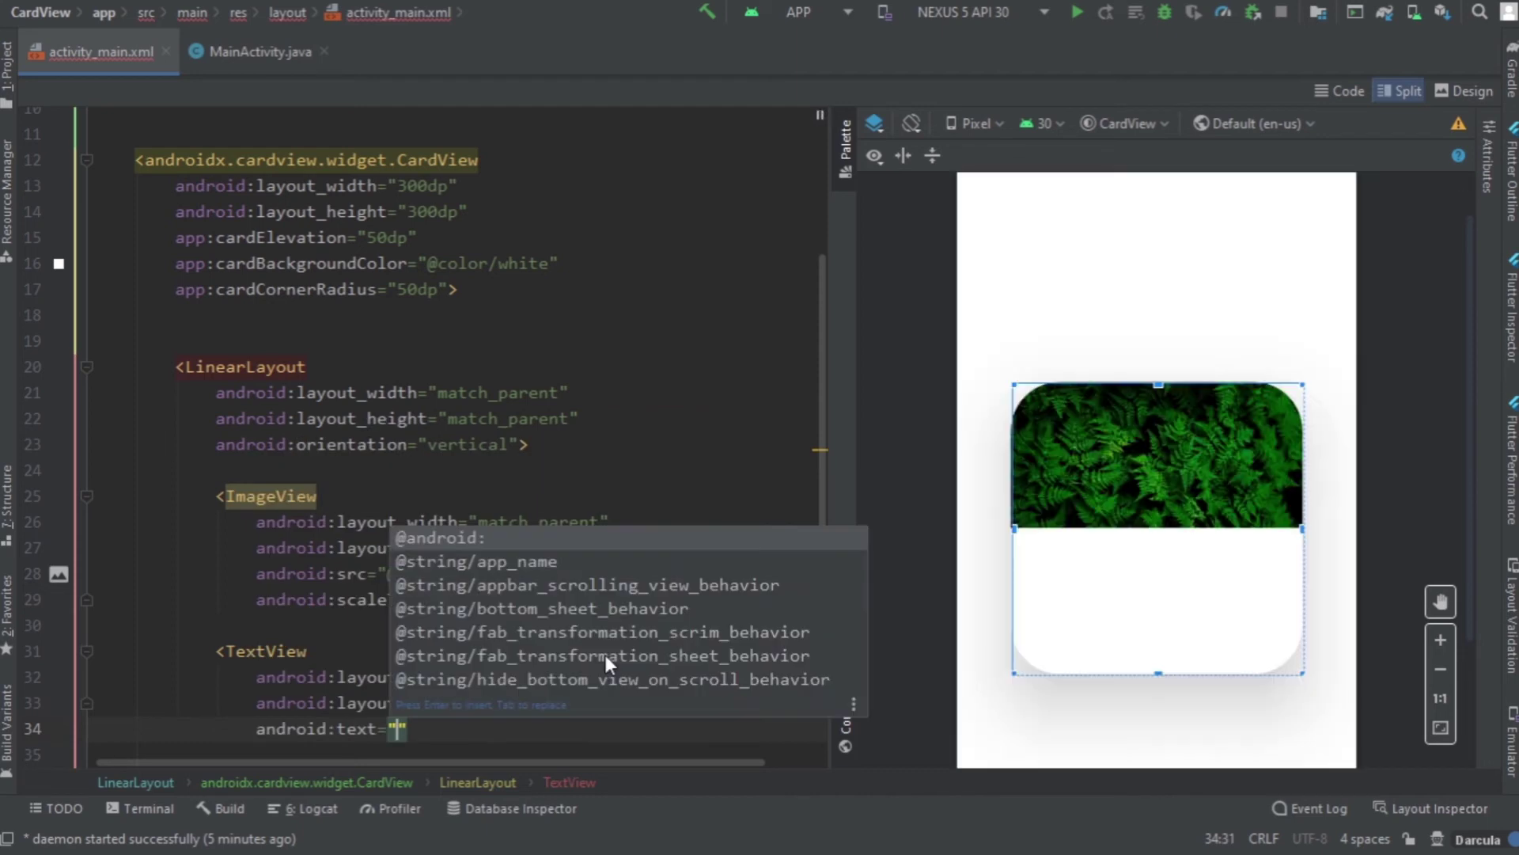
pyautogui.write('Card View')
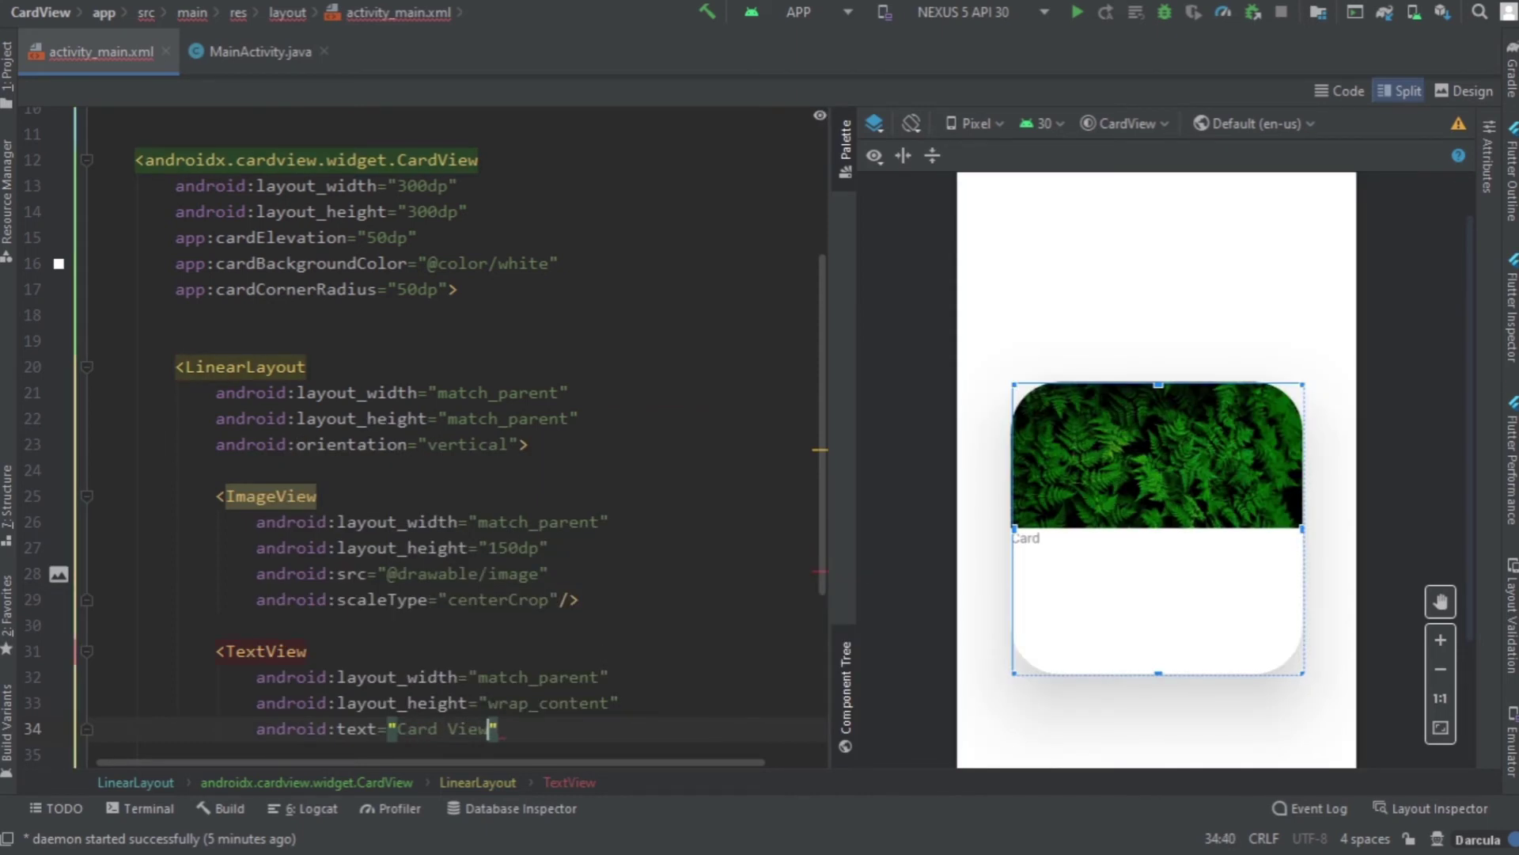
pyautogui.write('"')
# Step: Set the Card View label's textAlignment to center
pyautogui.press('Return')
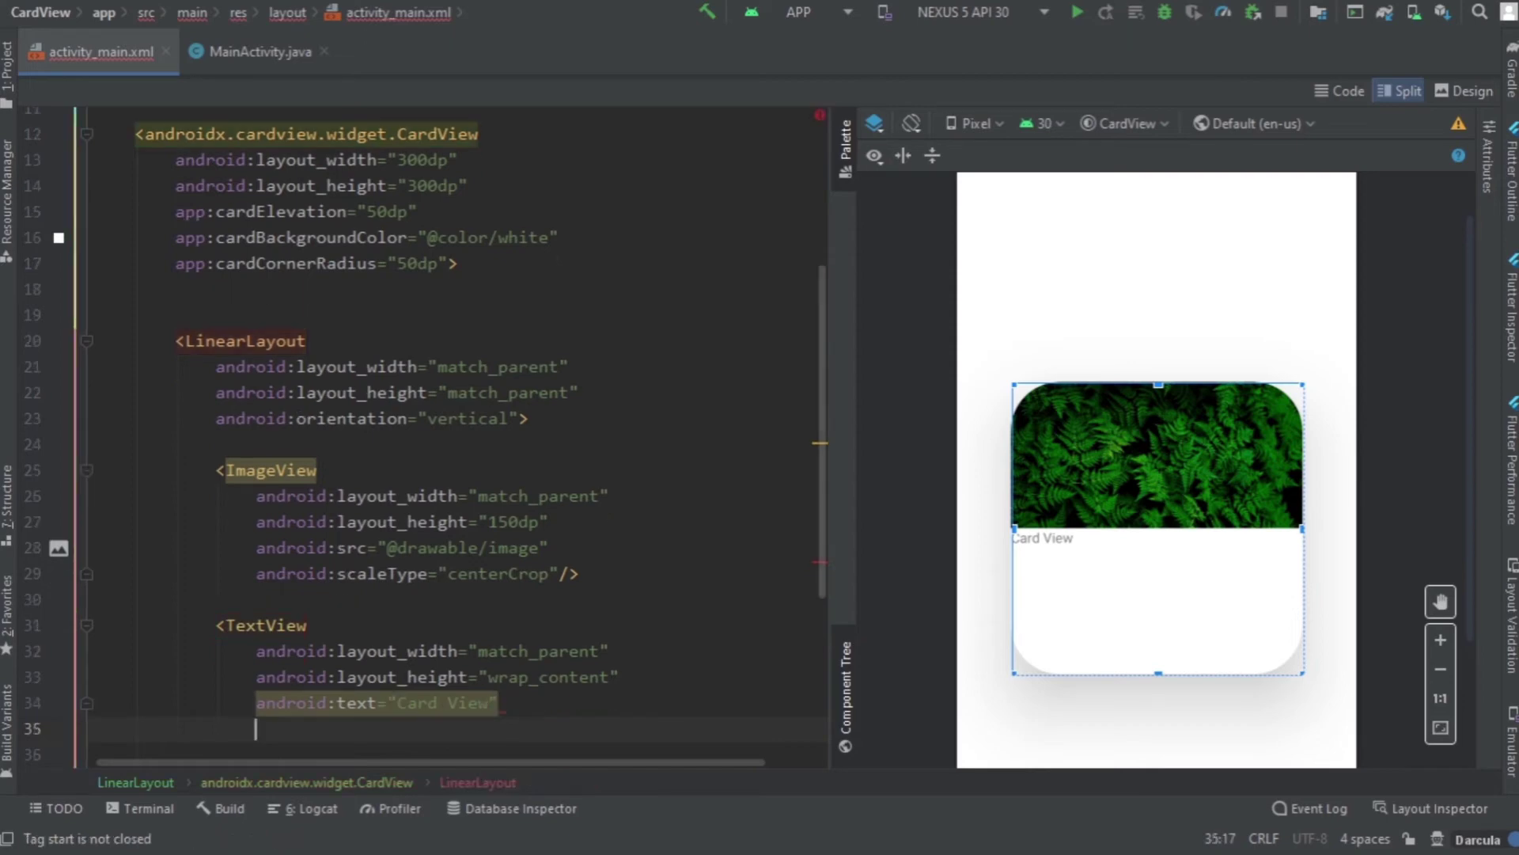
pyautogui.write('all')
pyautogui.press('BackSpace')
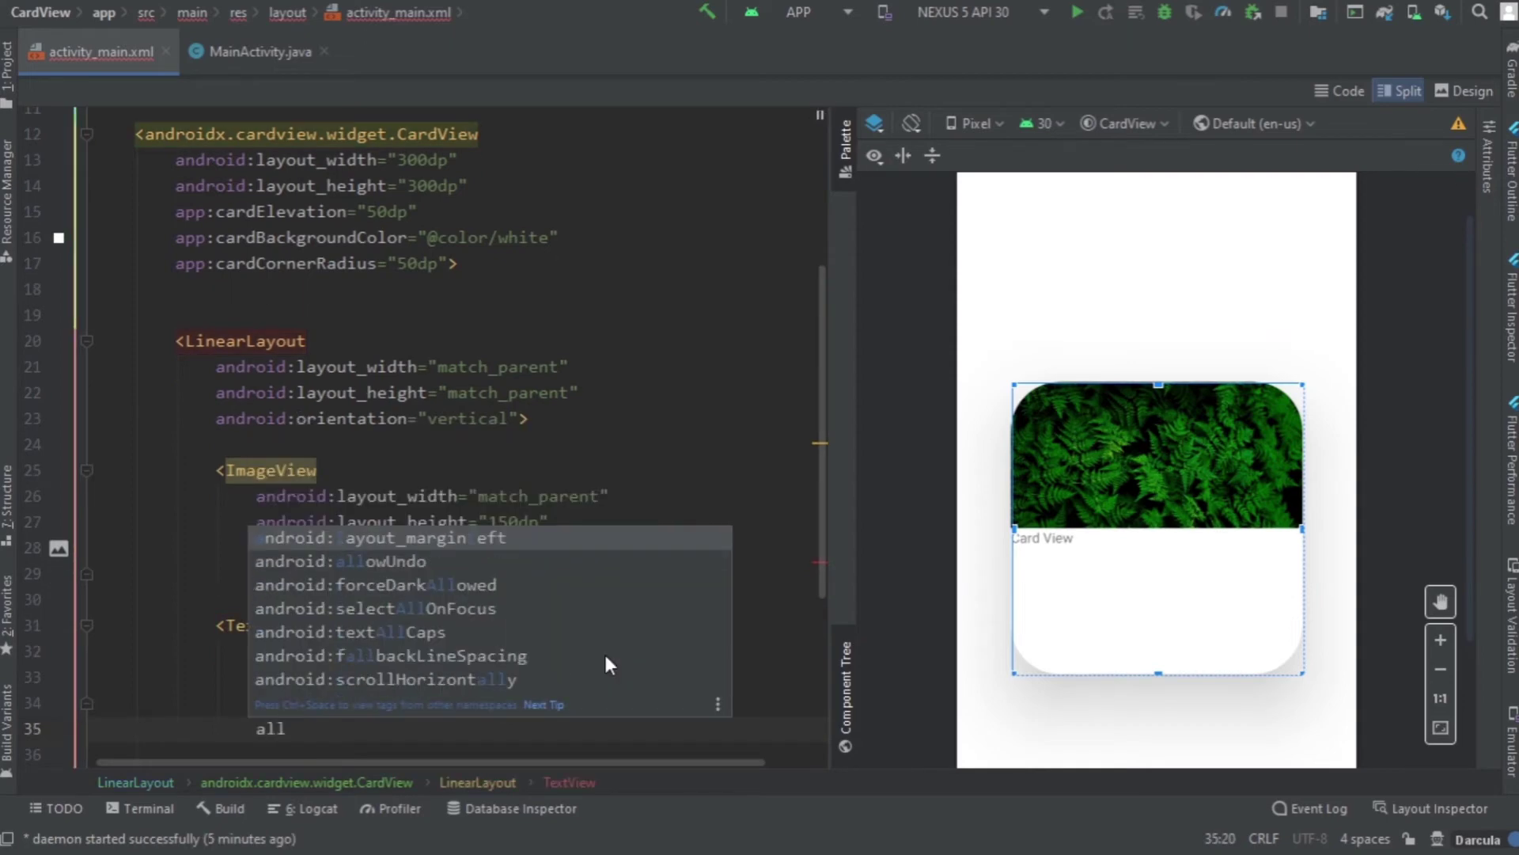
pyautogui.press('BackSpace')
pyautogui.press('BackSpace')
pyautogui.press('Escape')
pyautogui.write('te')
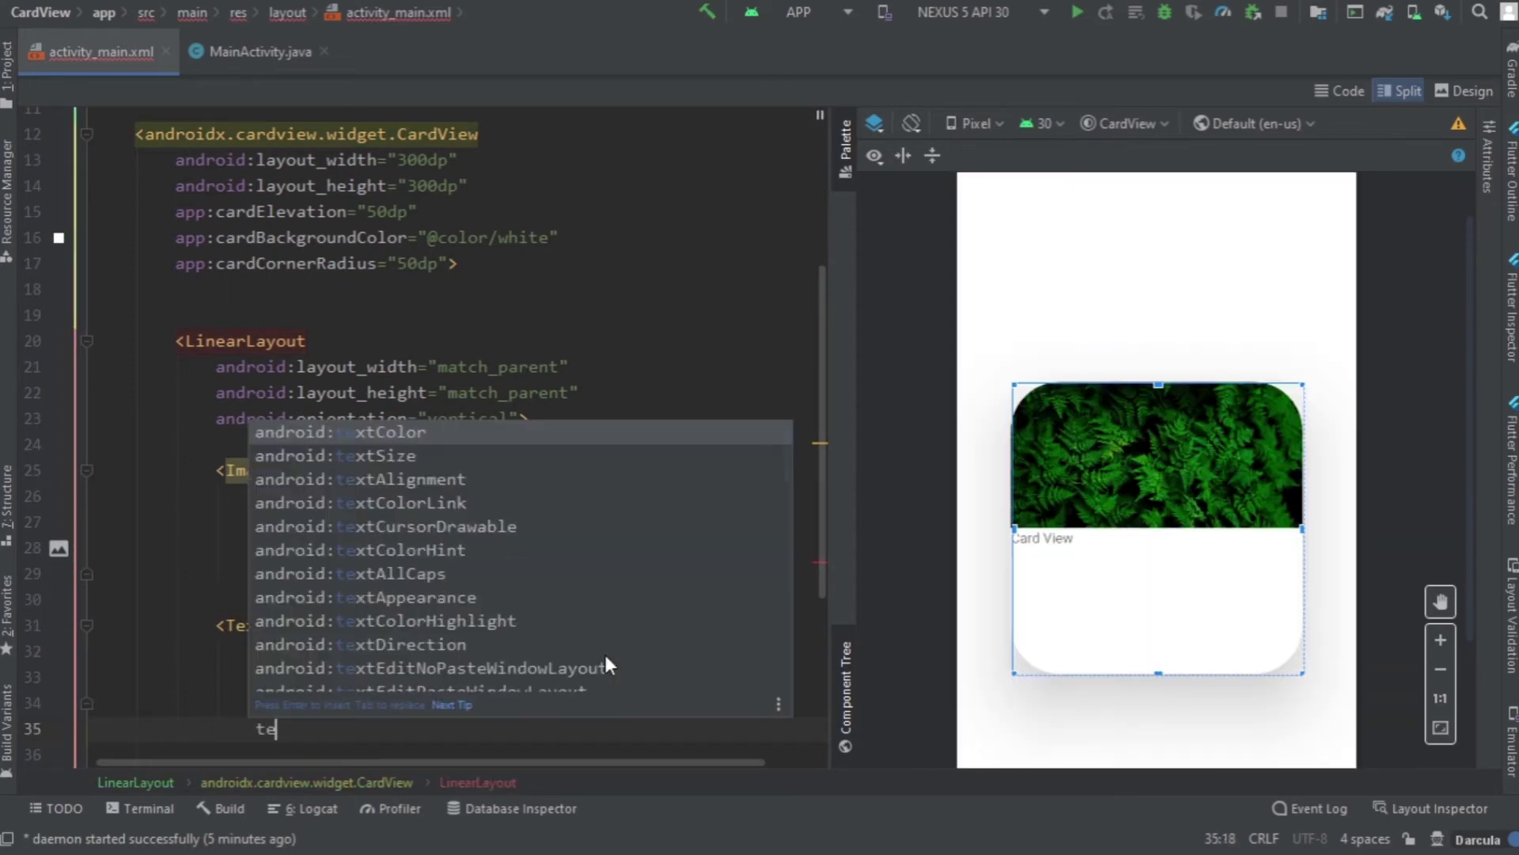
pyautogui.press('Down')
pyautogui.press('Down')
pyautogui.press('Return')
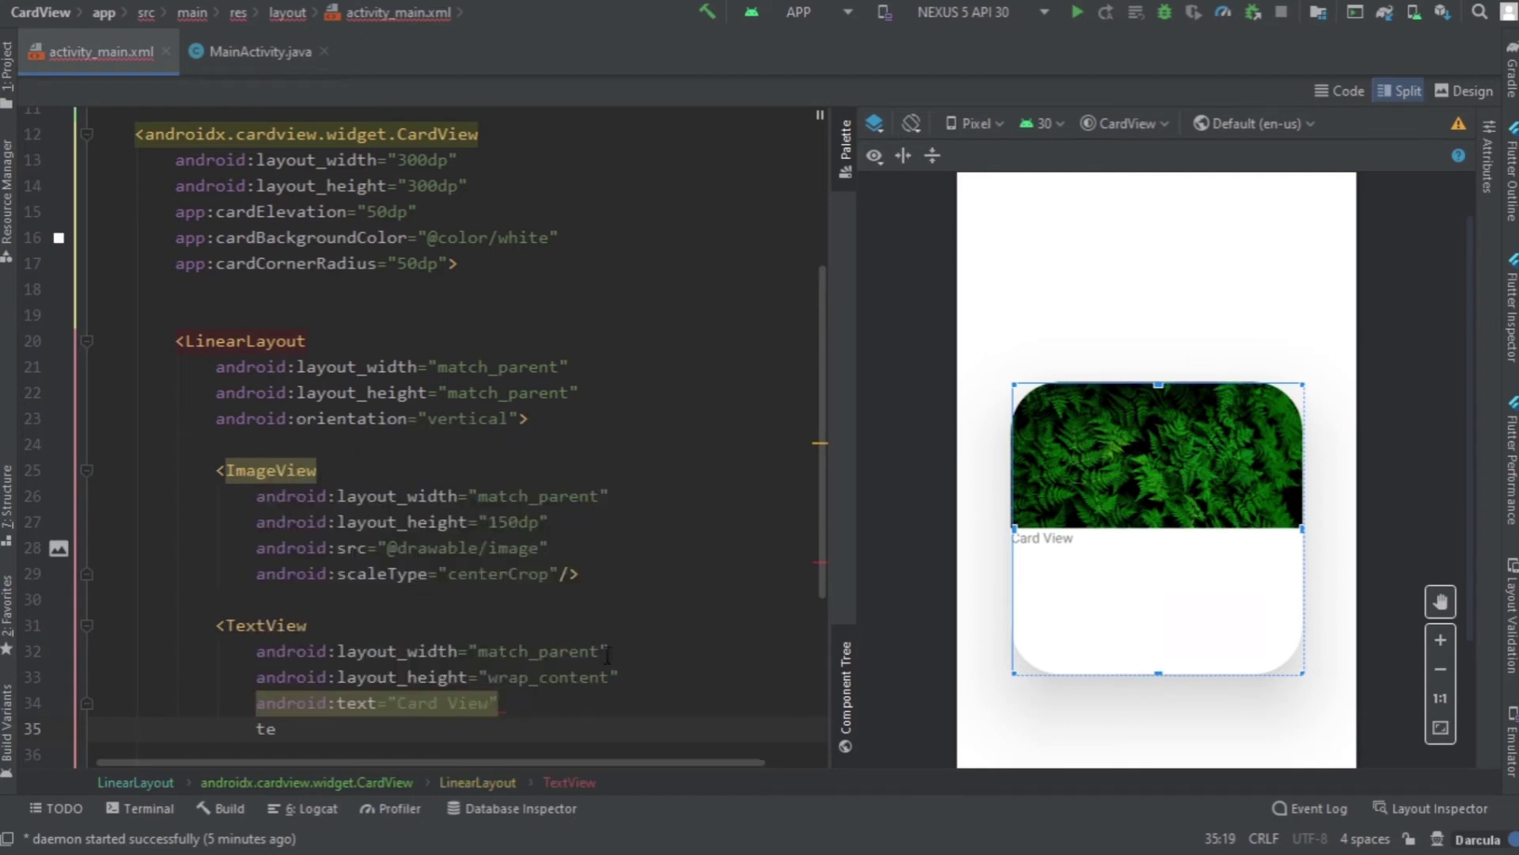
pyautogui.write('android:textAlignment="center"')
pyautogui.press('Return')
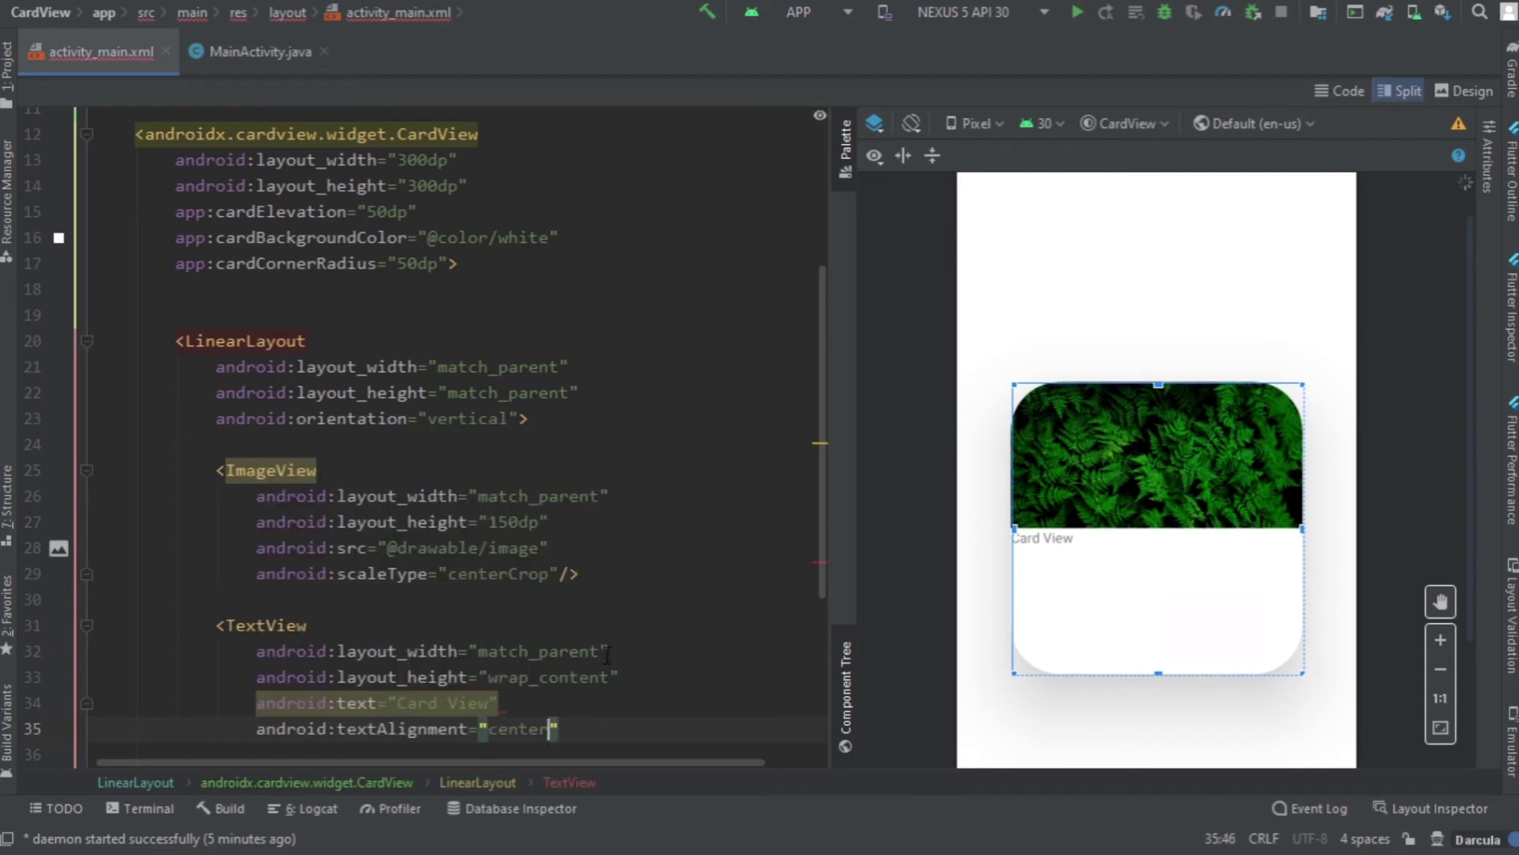
pyautogui.press('End')
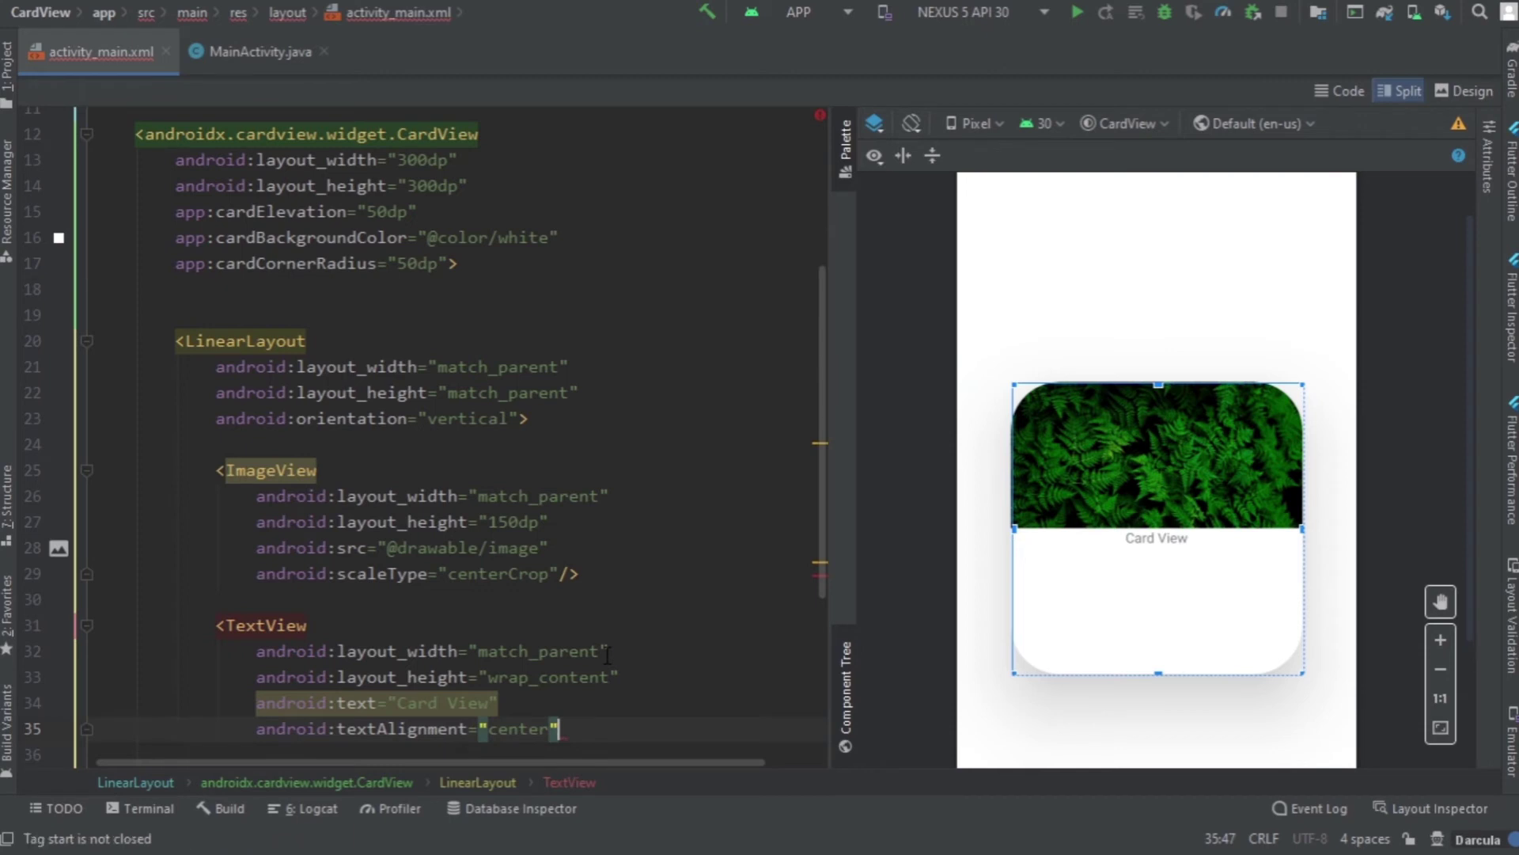
# Step: Give the label a 5dp layout_marginTop
pyautogui.press('Return')
pyautogui.write('ma')
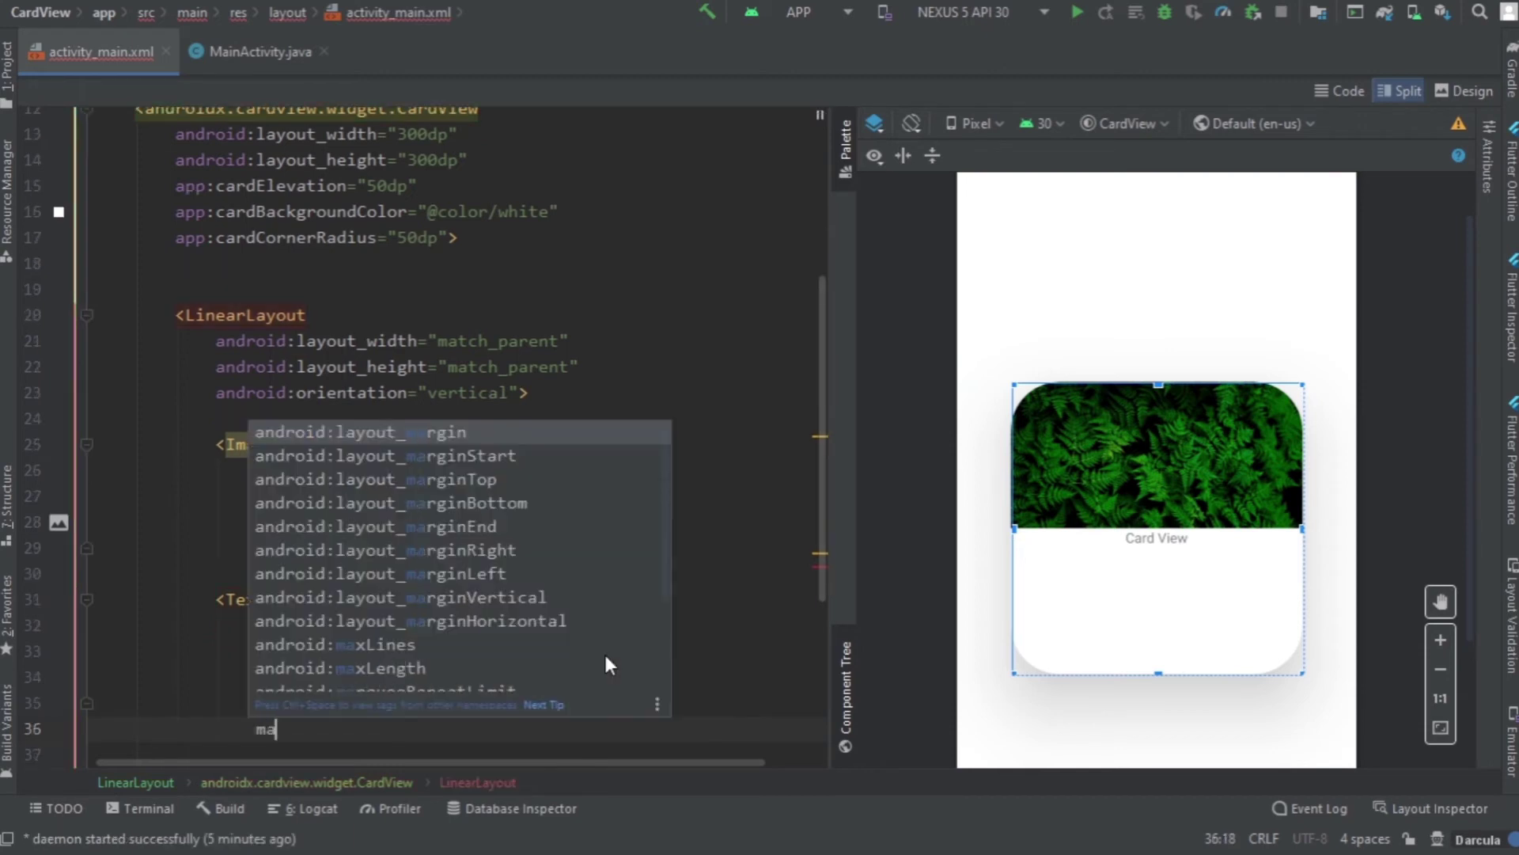
pyautogui.write('rgin')
pyautogui.press('Down')
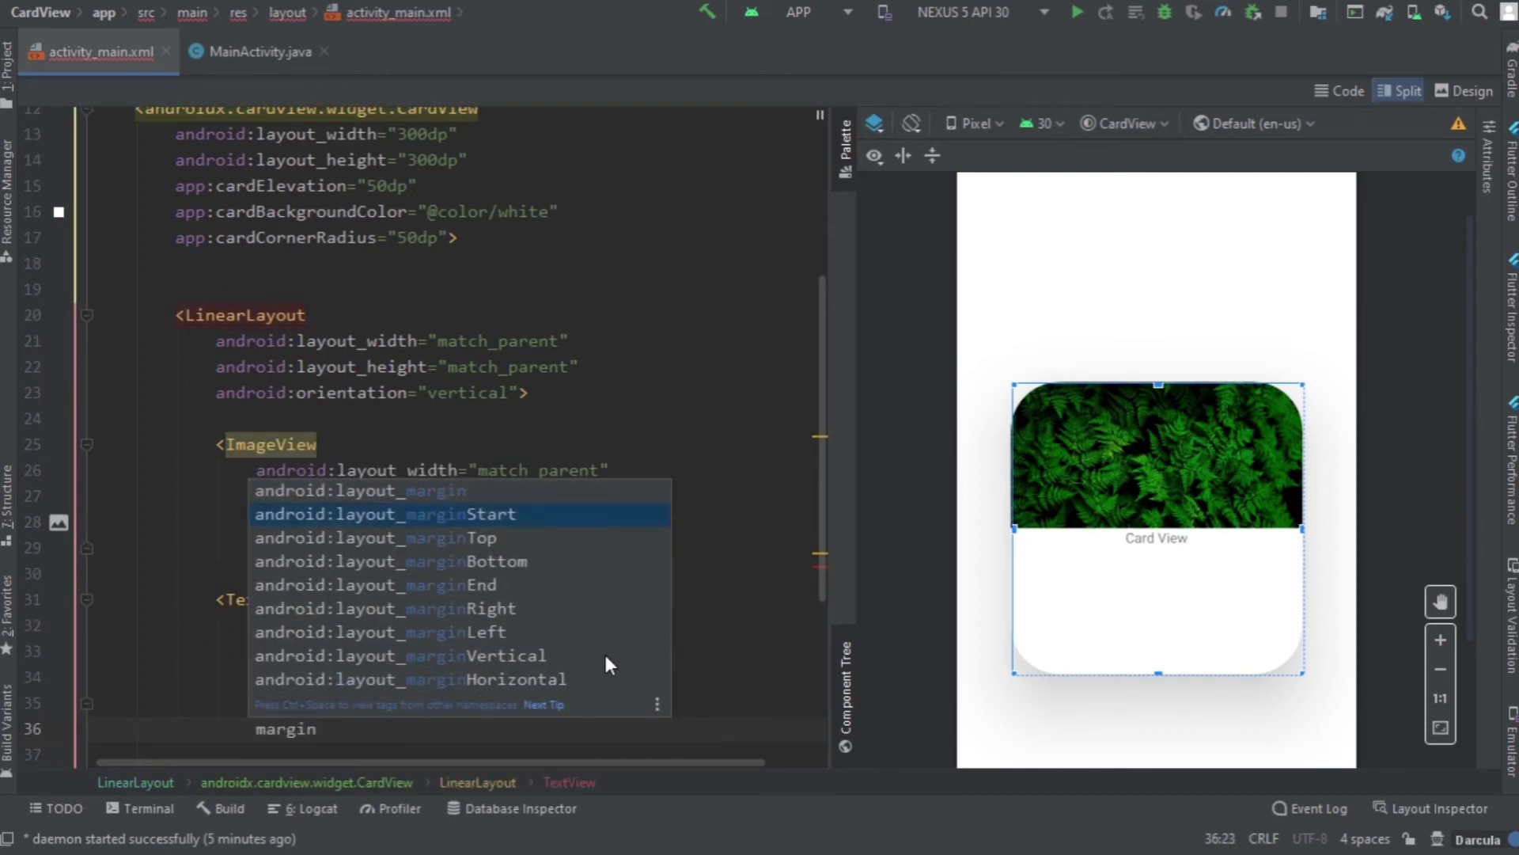
pyautogui.press('Down')
pyautogui.press('Return')
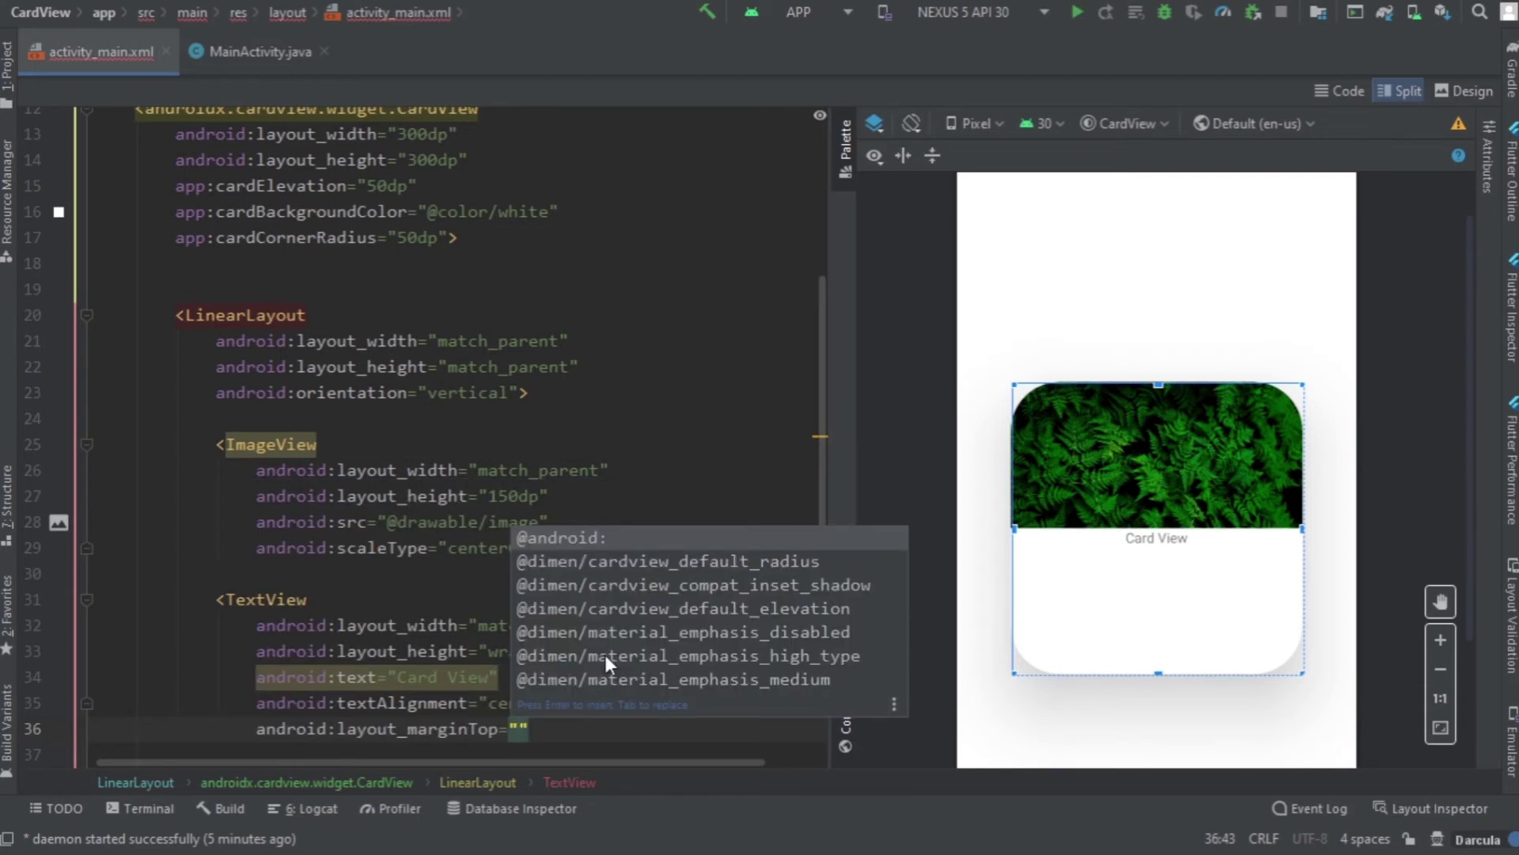
pyautogui.write('5')
pyautogui.press('Return')
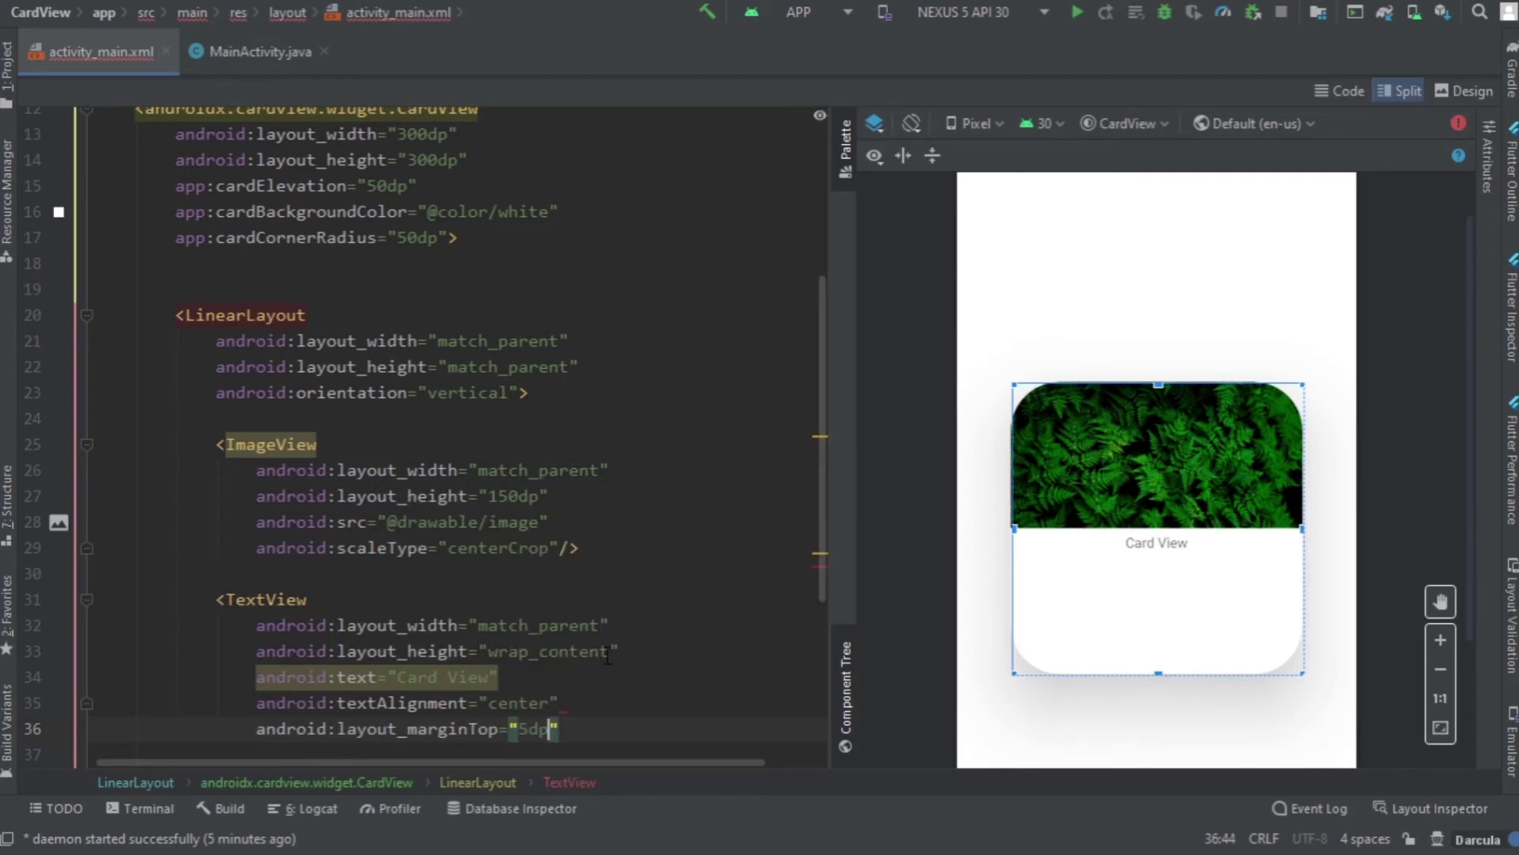
pyautogui.hotkey('shift', 'Return')
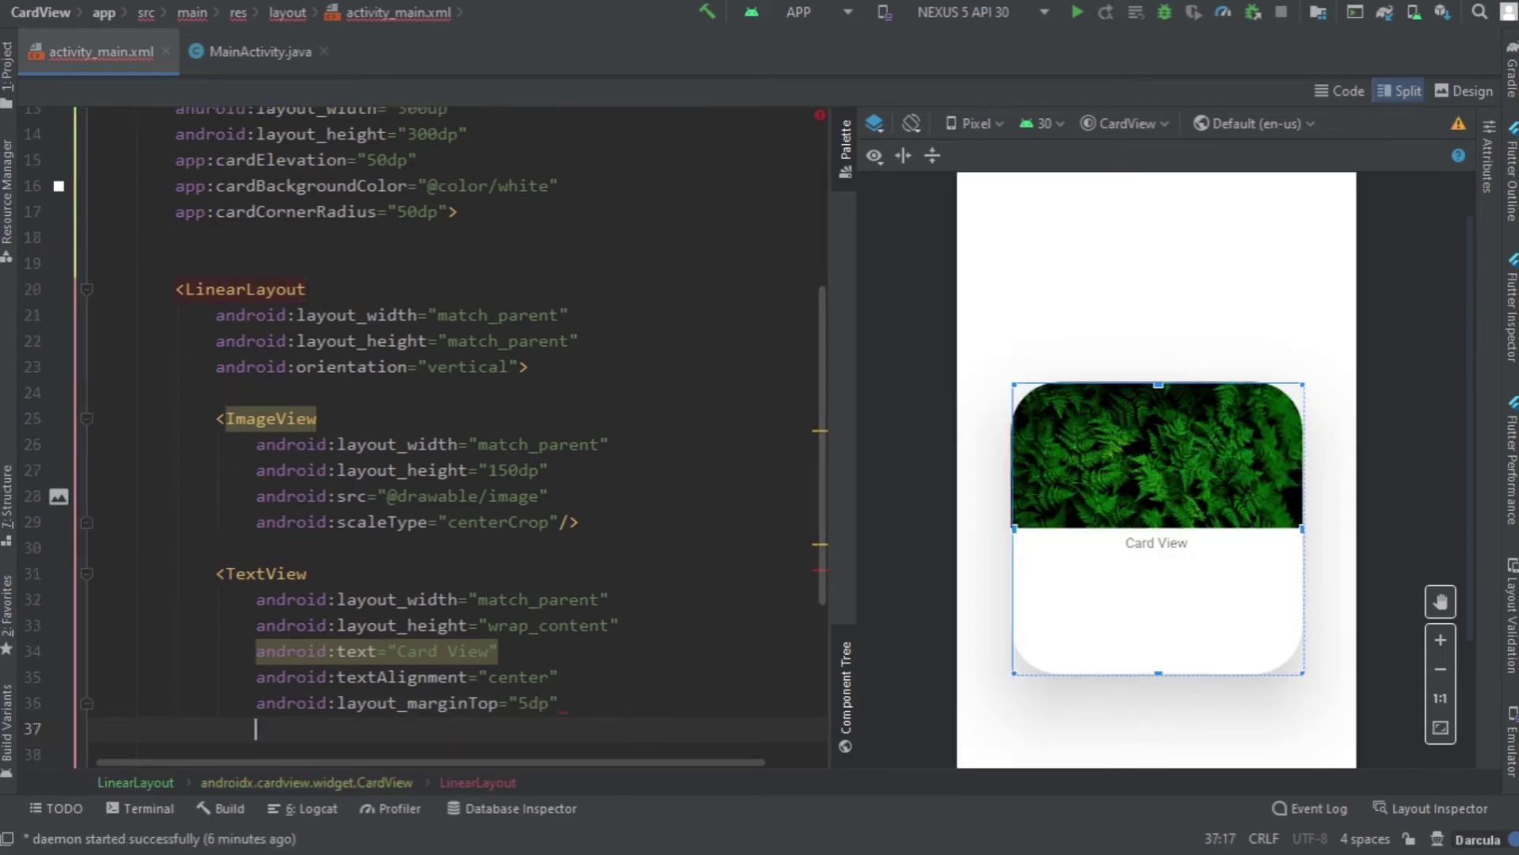
pyautogui.scroll(-3, 318, 433)
pyautogui.scroll(-5, 318, 434)
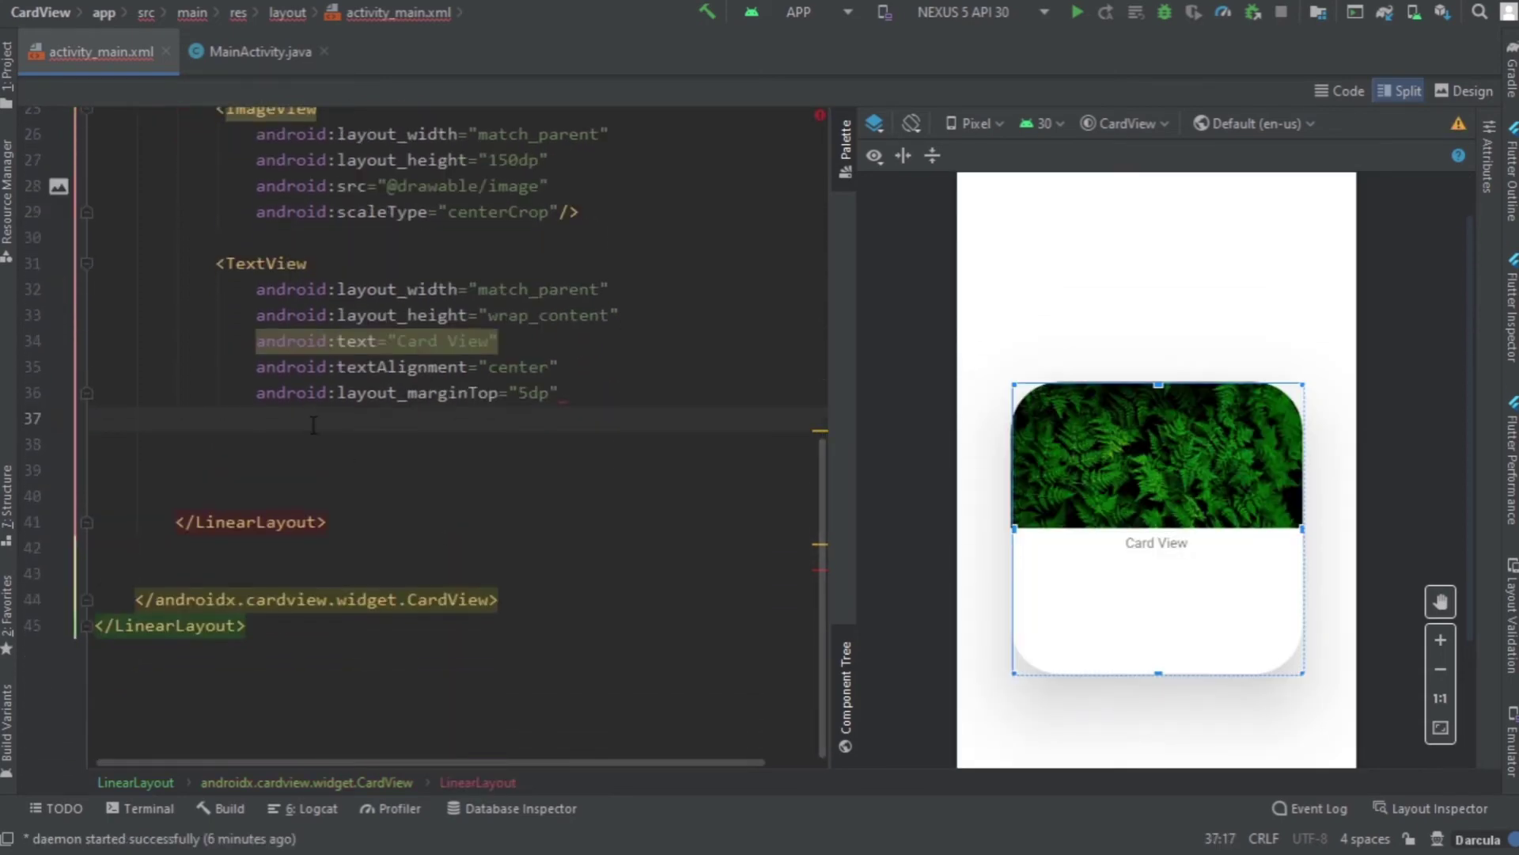
pyautogui.write('text')
# Step: Add a textColor to the label and pick dark grey #1E1E1E in the custom colour chooser
pyautogui.press('Return')
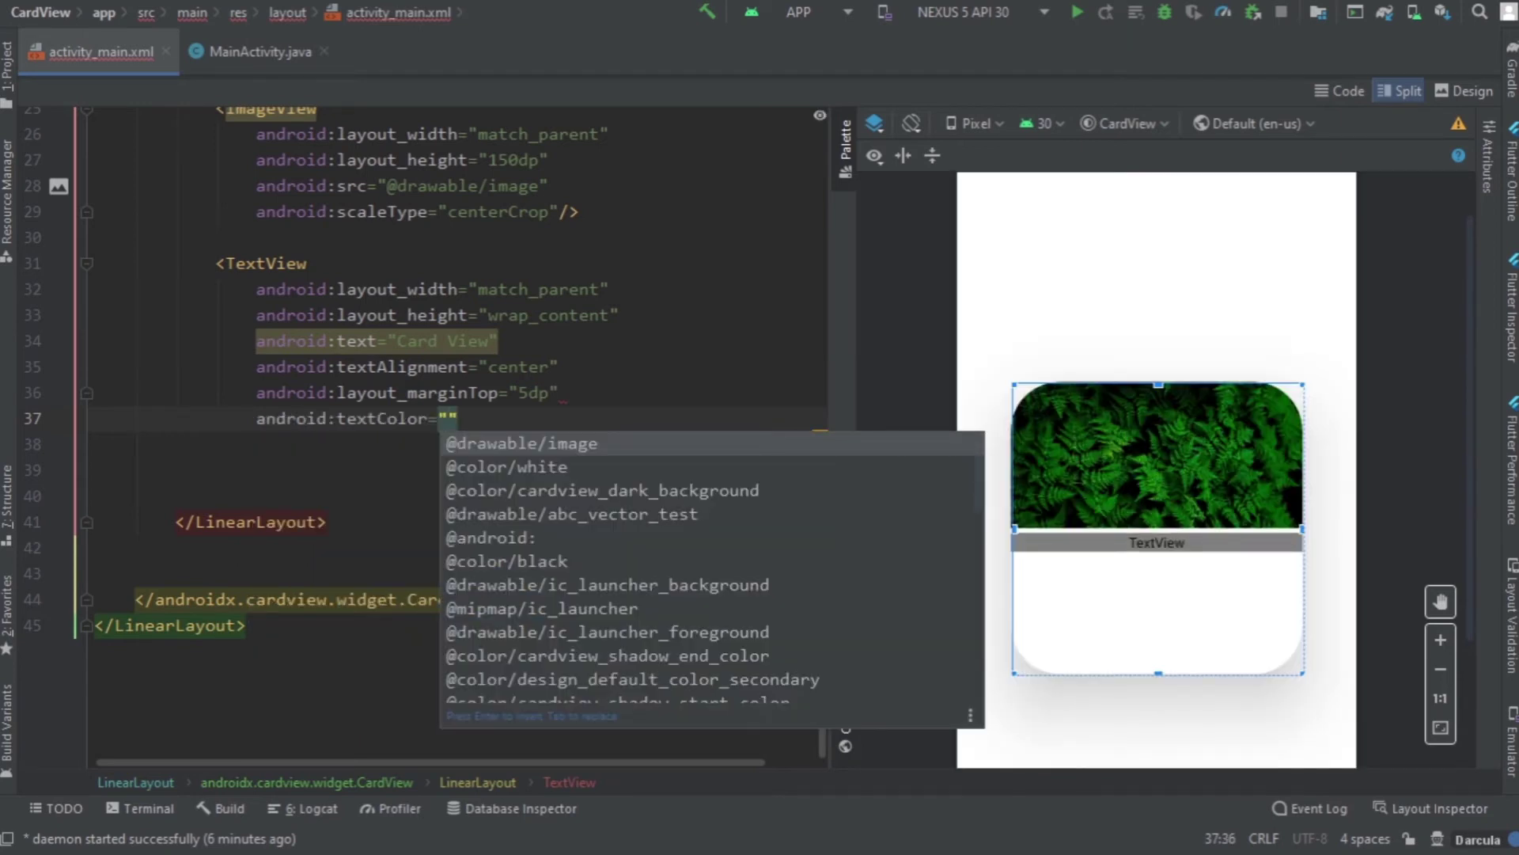
pyautogui.press('Down')
pyautogui.press('Return')
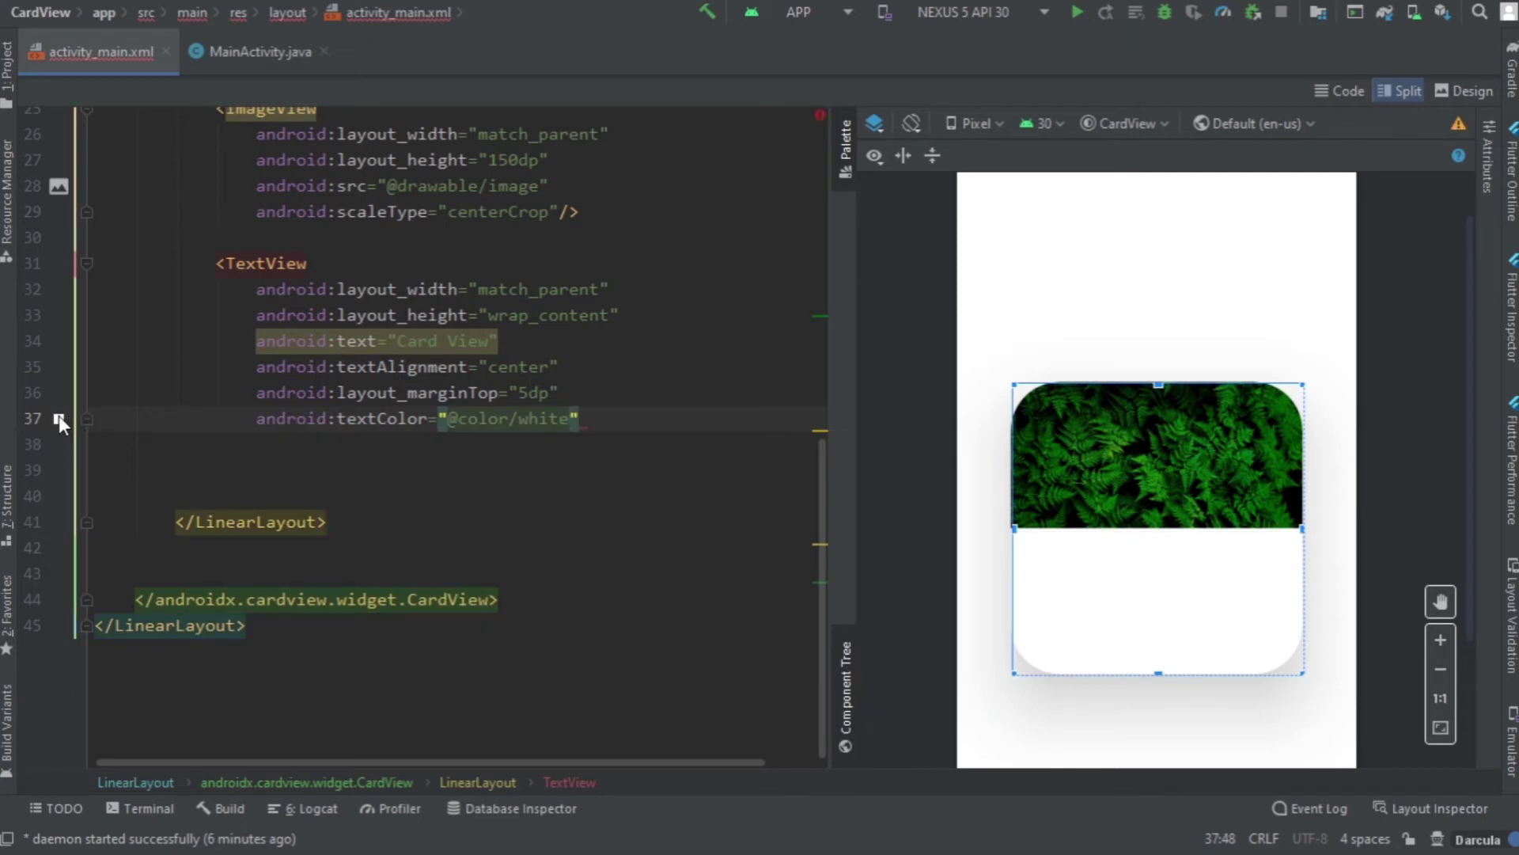
pyautogui.click(61, 420)
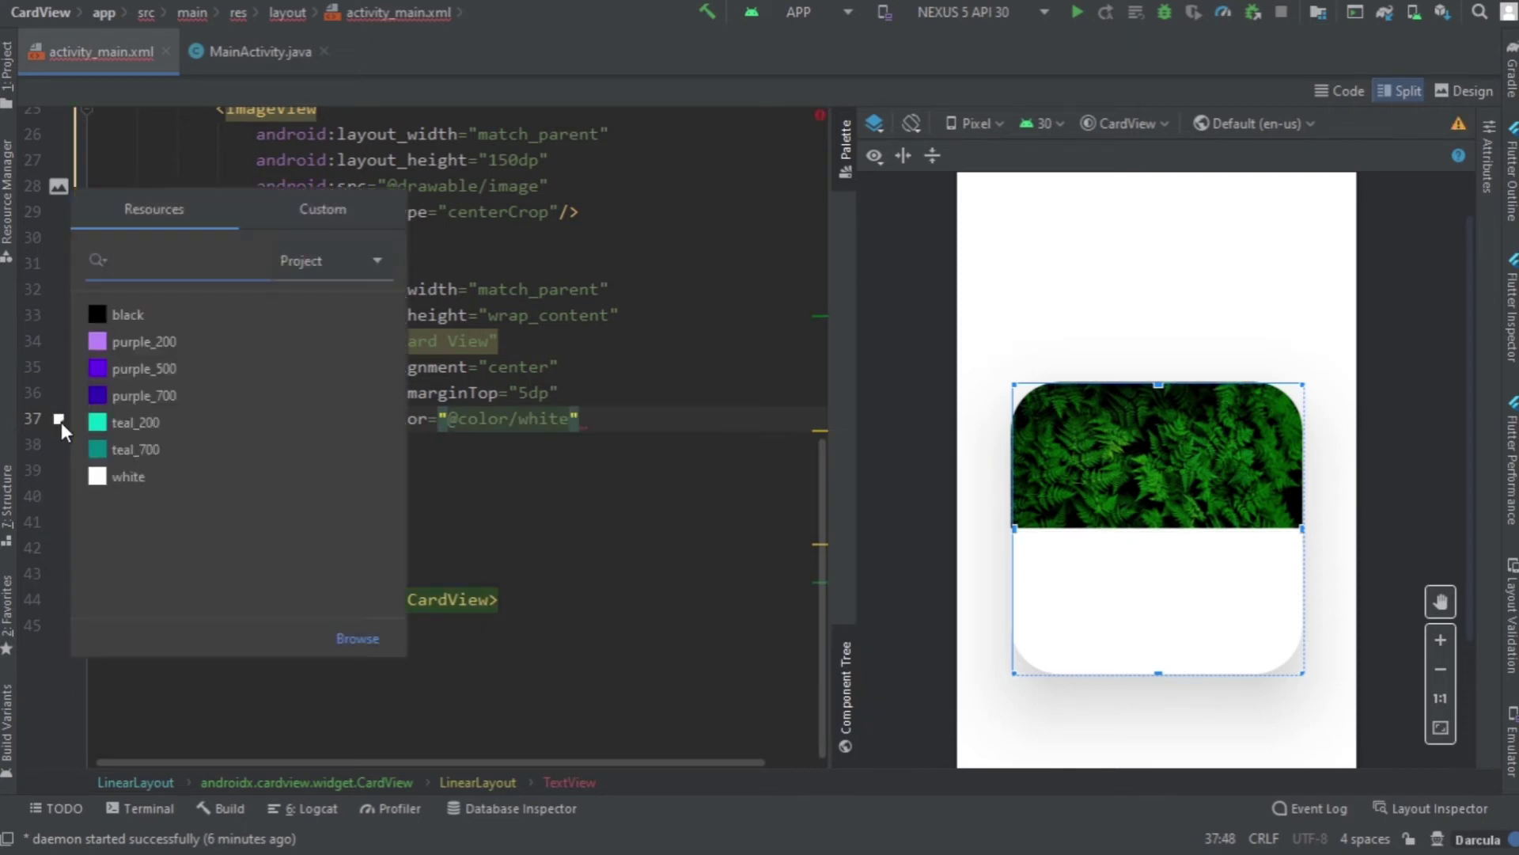
pyautogui.click(322, 209)
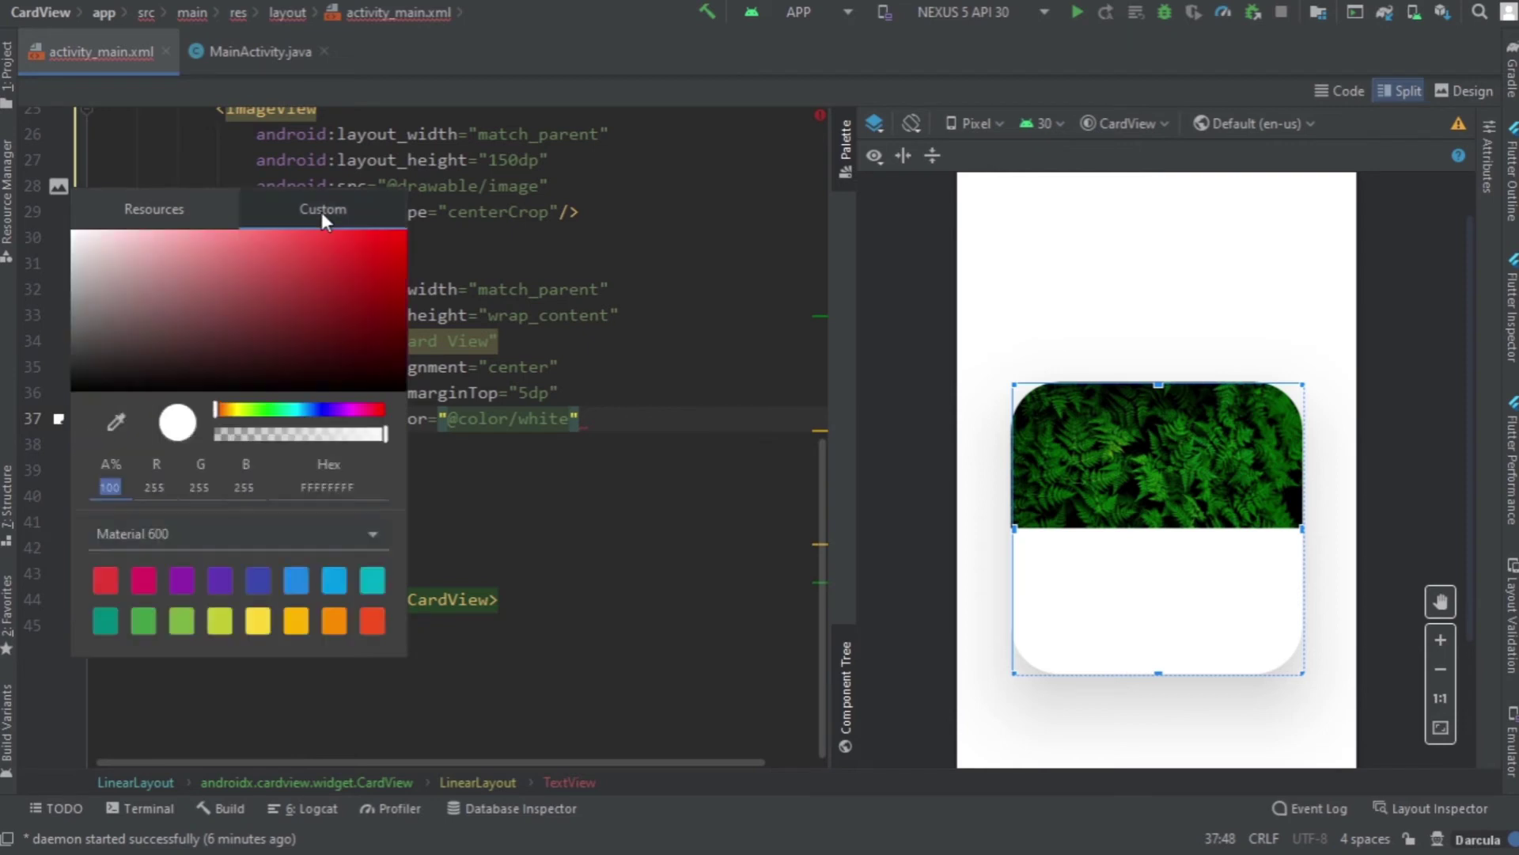
pyautogui.click(175, 532)
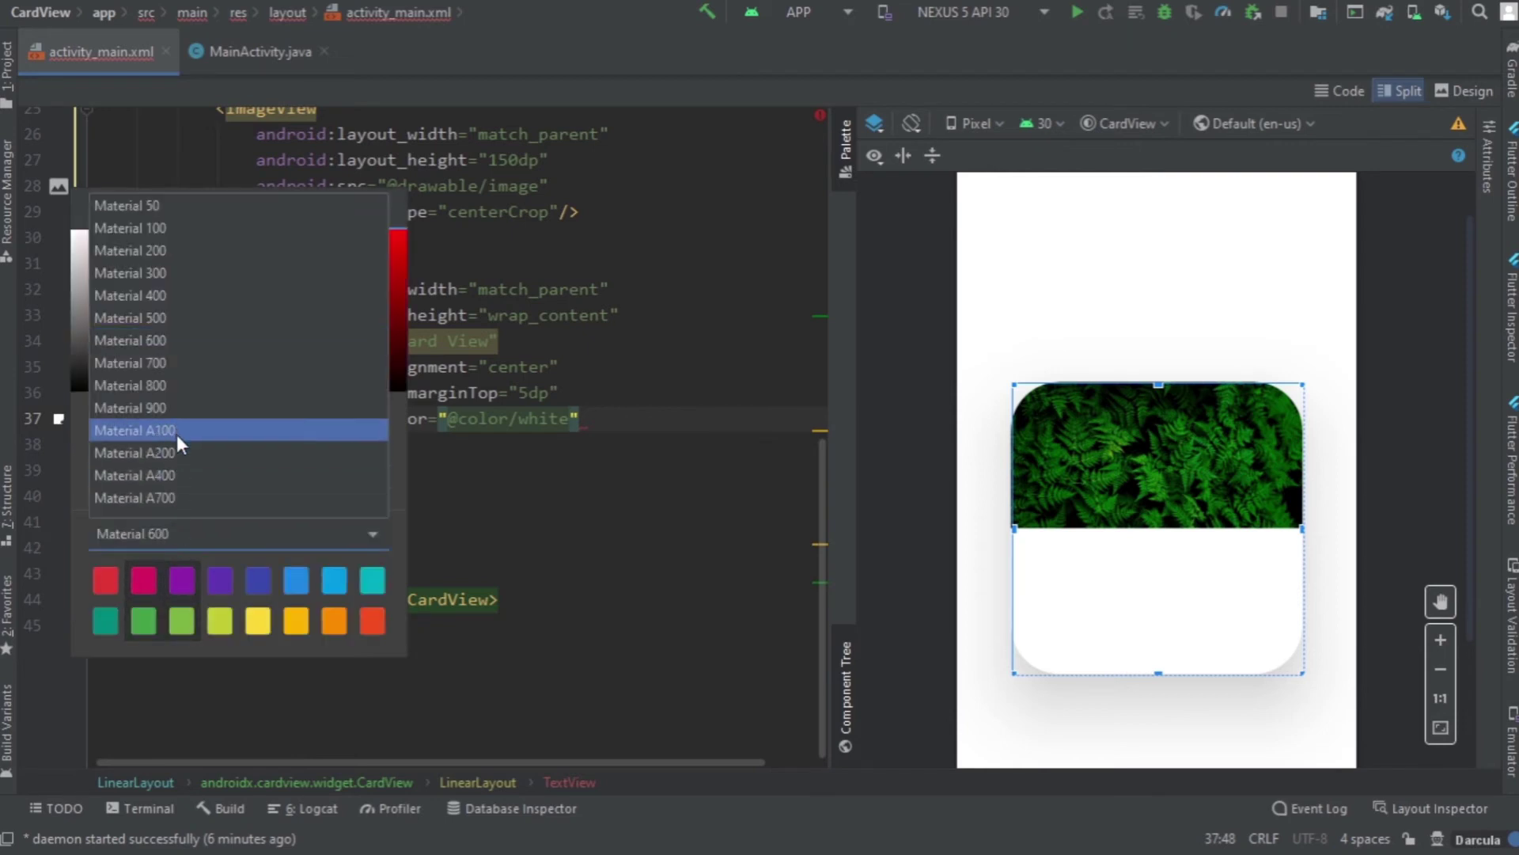
pyautogui.click(178, 439)
pyautogui.click(206, 532)
pyautogui.click(151, 406)
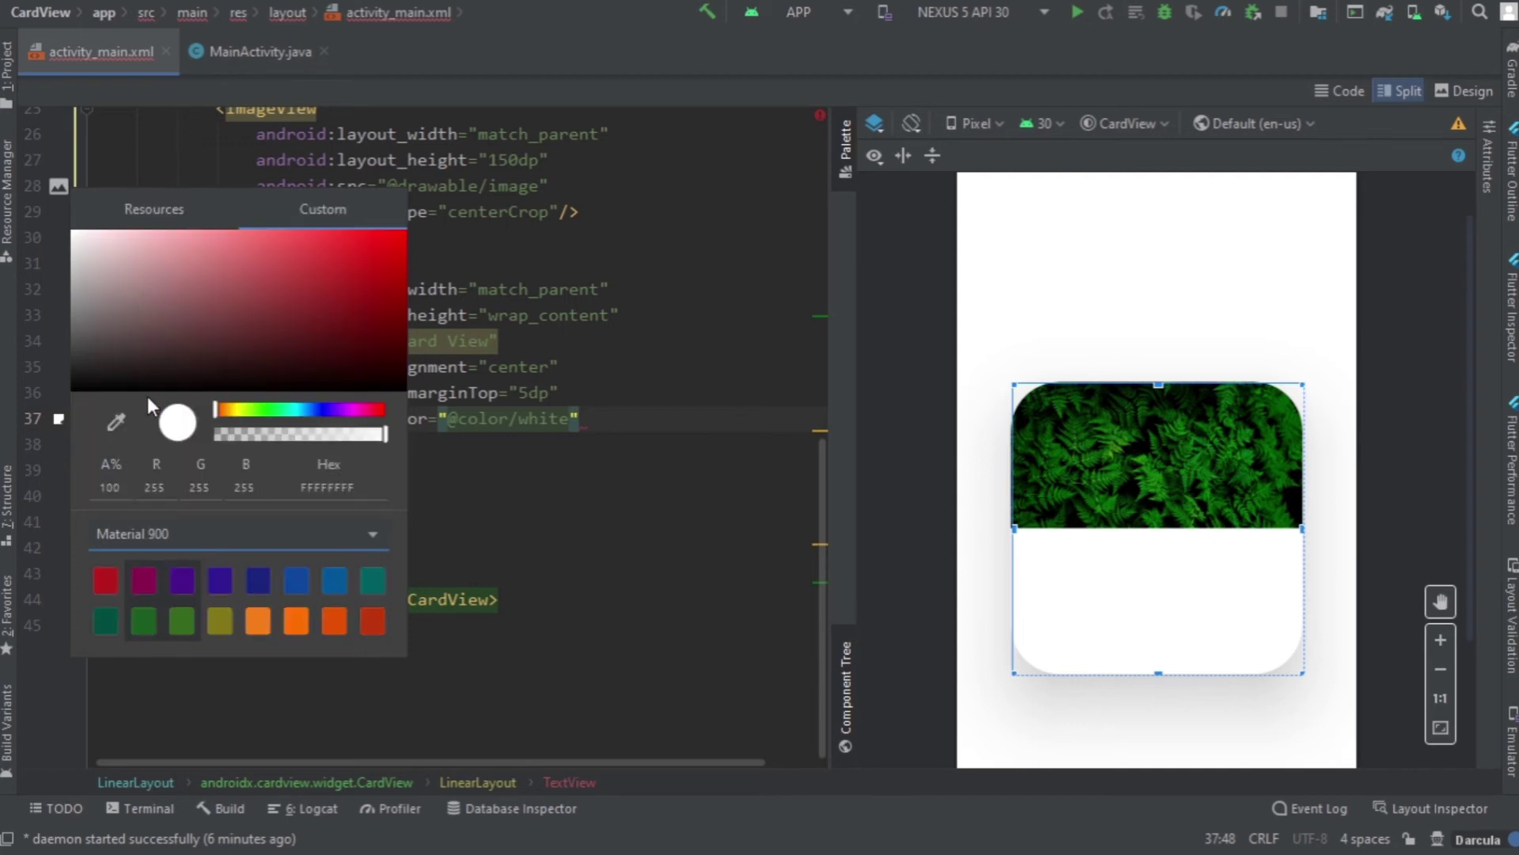
pyautogui.click(79, 379)
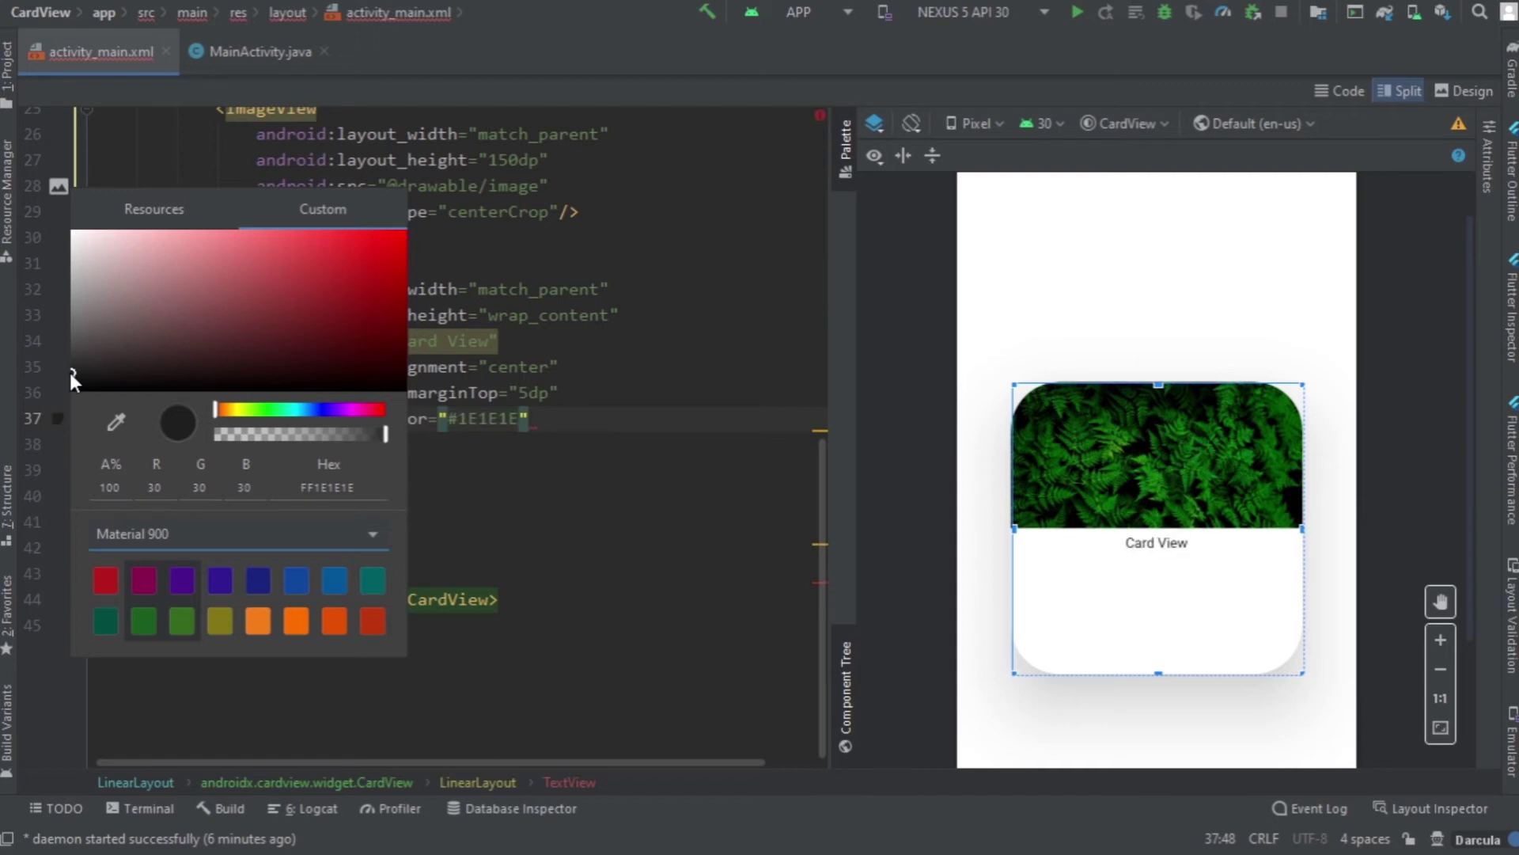
pyautogui.click(498, 445)
pyautogui.click(535, 418)
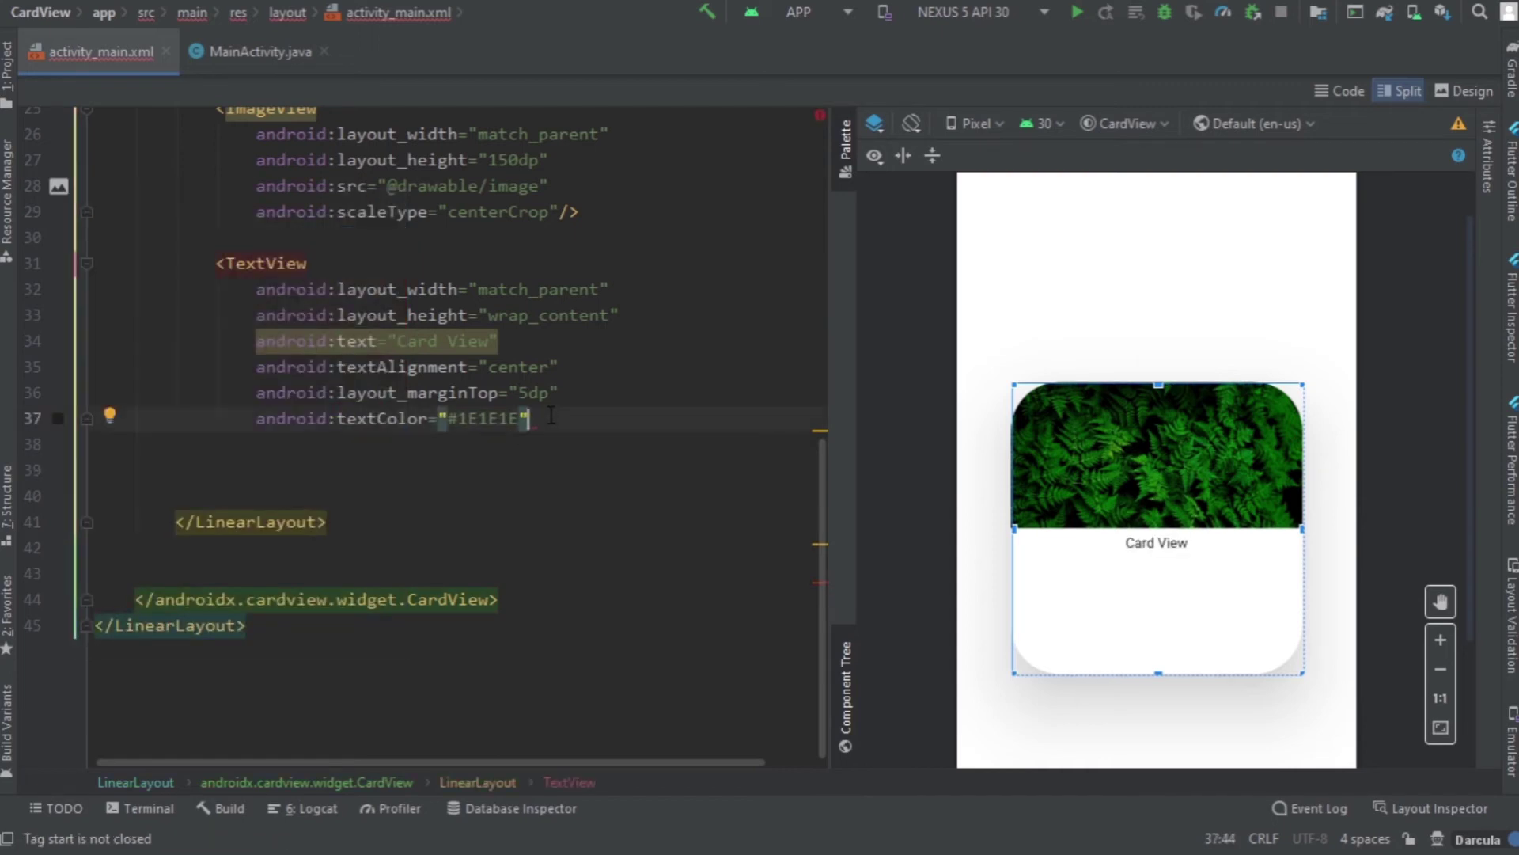
# Step: Give the label the sans-serif-black font family
pyautogui.press('Return')
pyautogui.write('font')
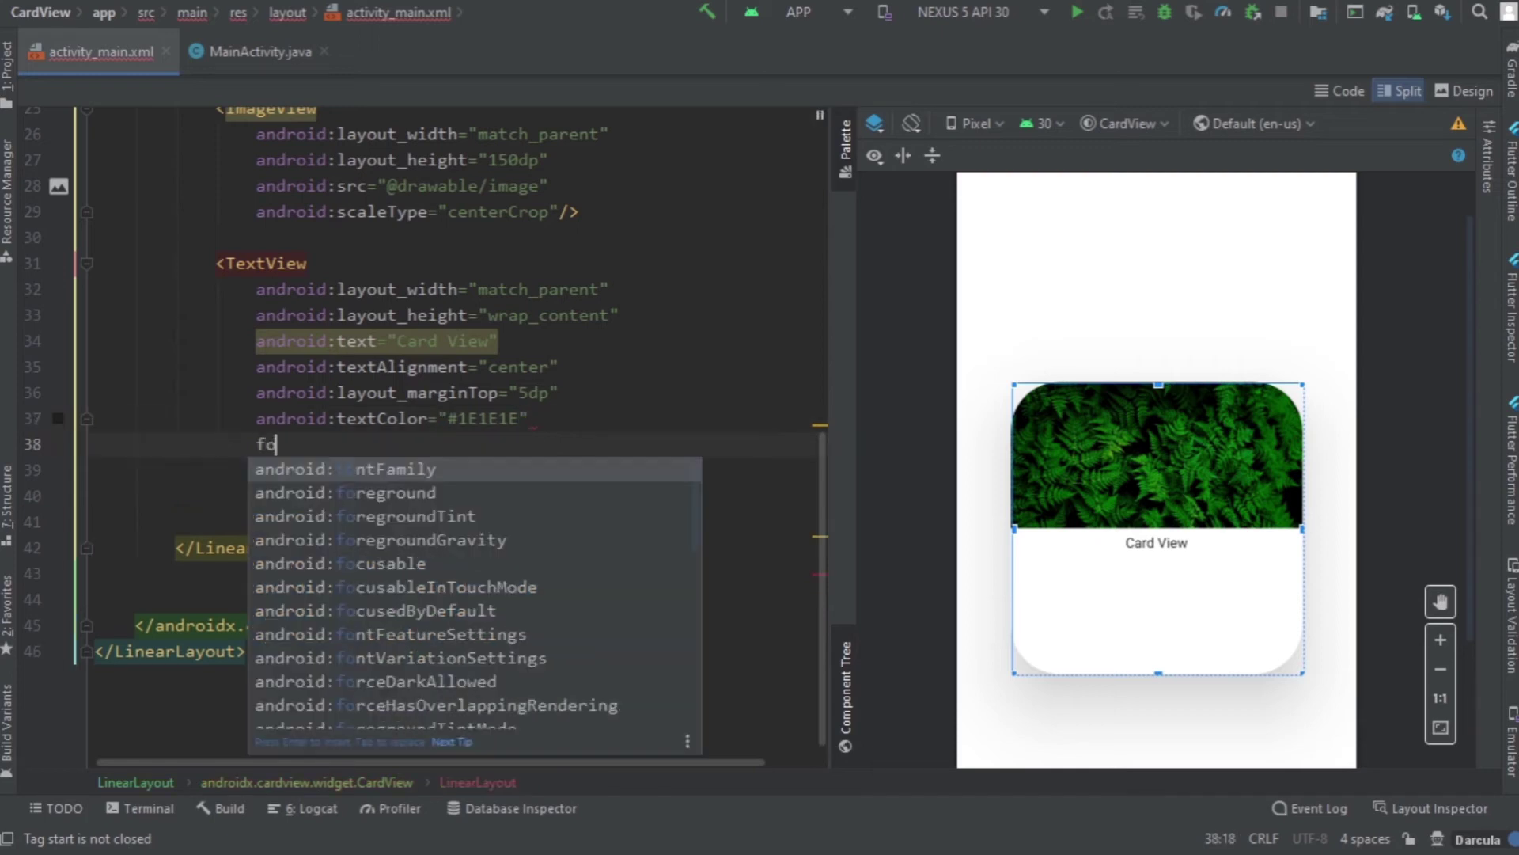
pyautogui.press('Return')
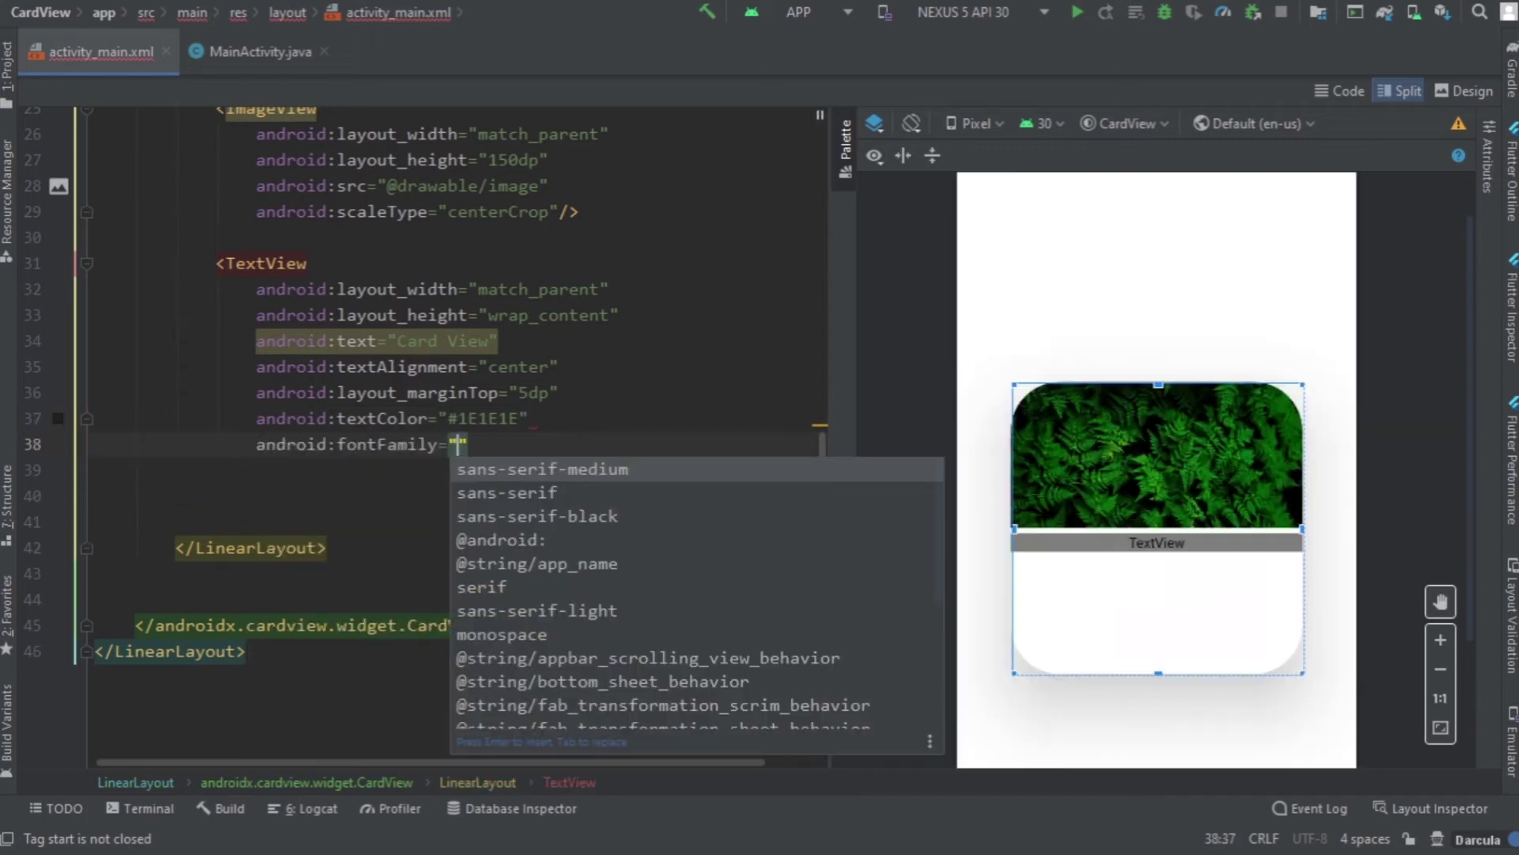
pyautogui.press('BackSpace')
pyautogui.press('BackSpace')
pyautogui.press('BackSpace')
pyautogui.write('black')
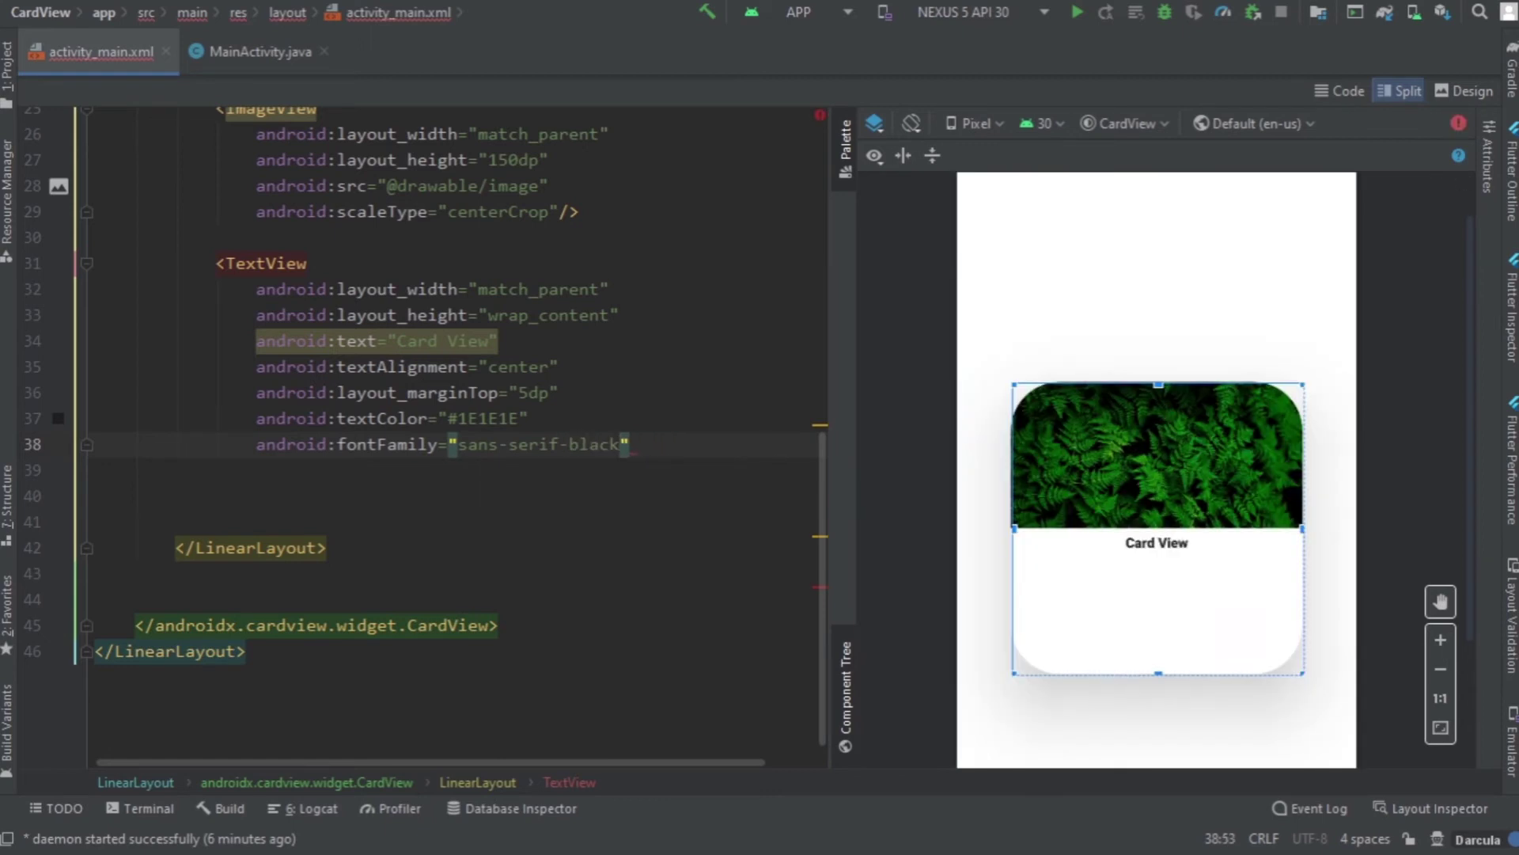
# Step: Add a 30sp textSize to the title
pyautogui.press('End')
pyautogui.press('Return')
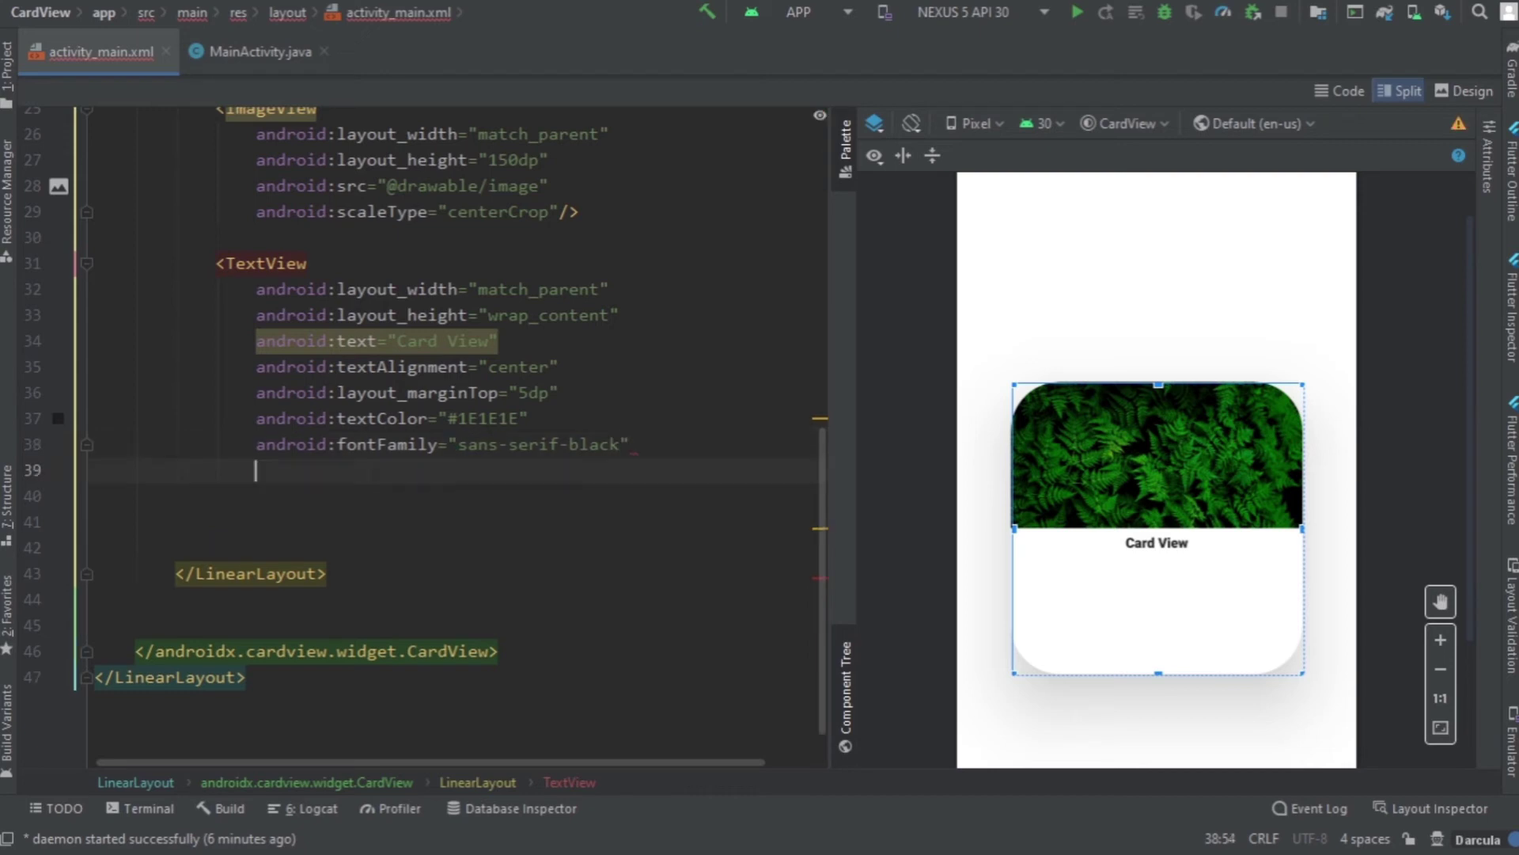
pyautogui.write('s')
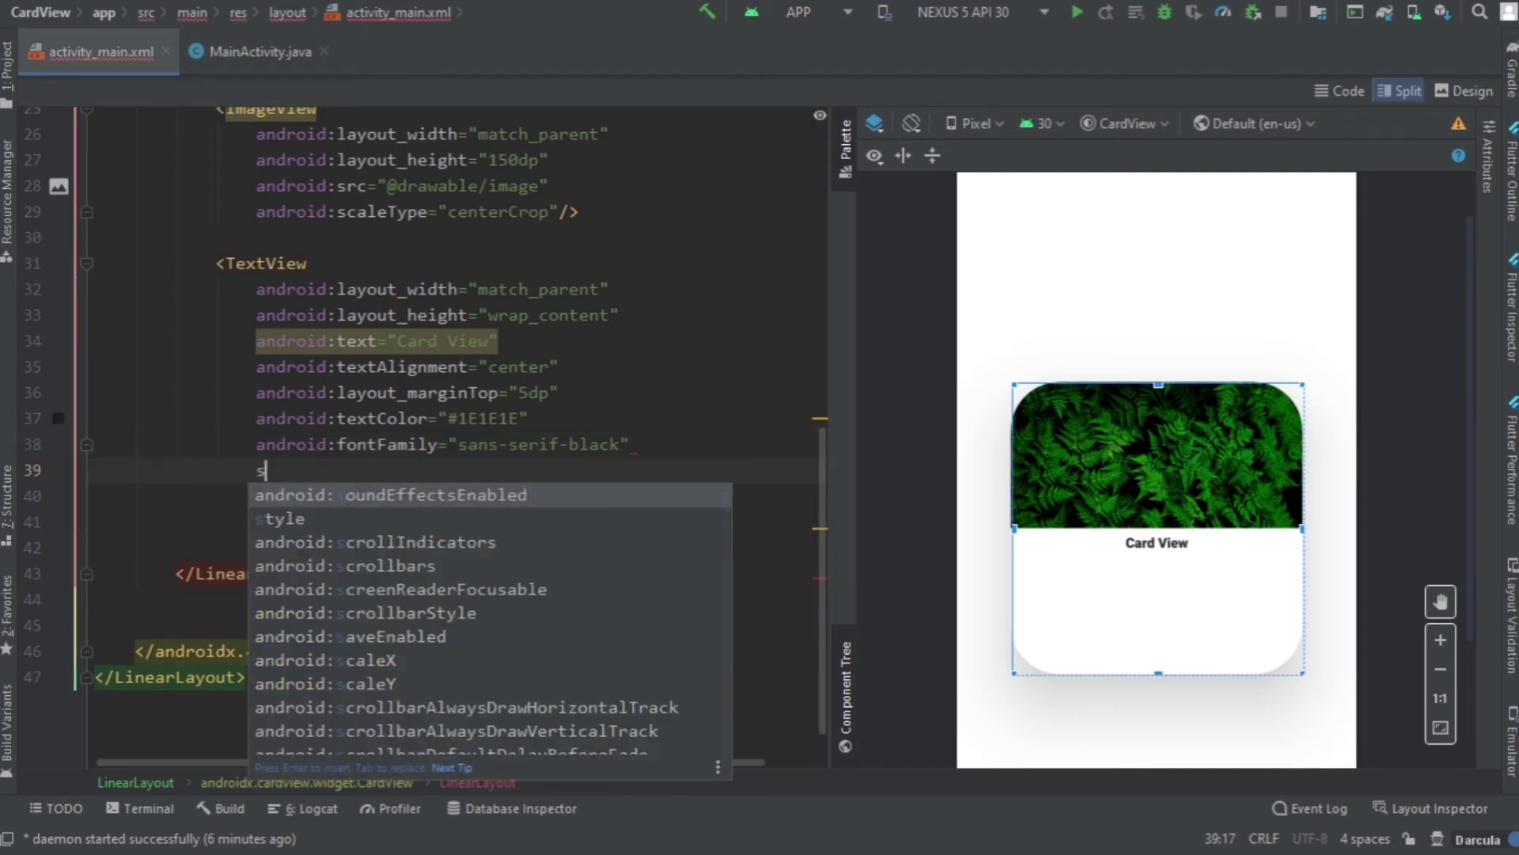
pyautogui.write('ize')
pyautogui.press('Return')
pyautogui.hotkey('ctrl', 'space')
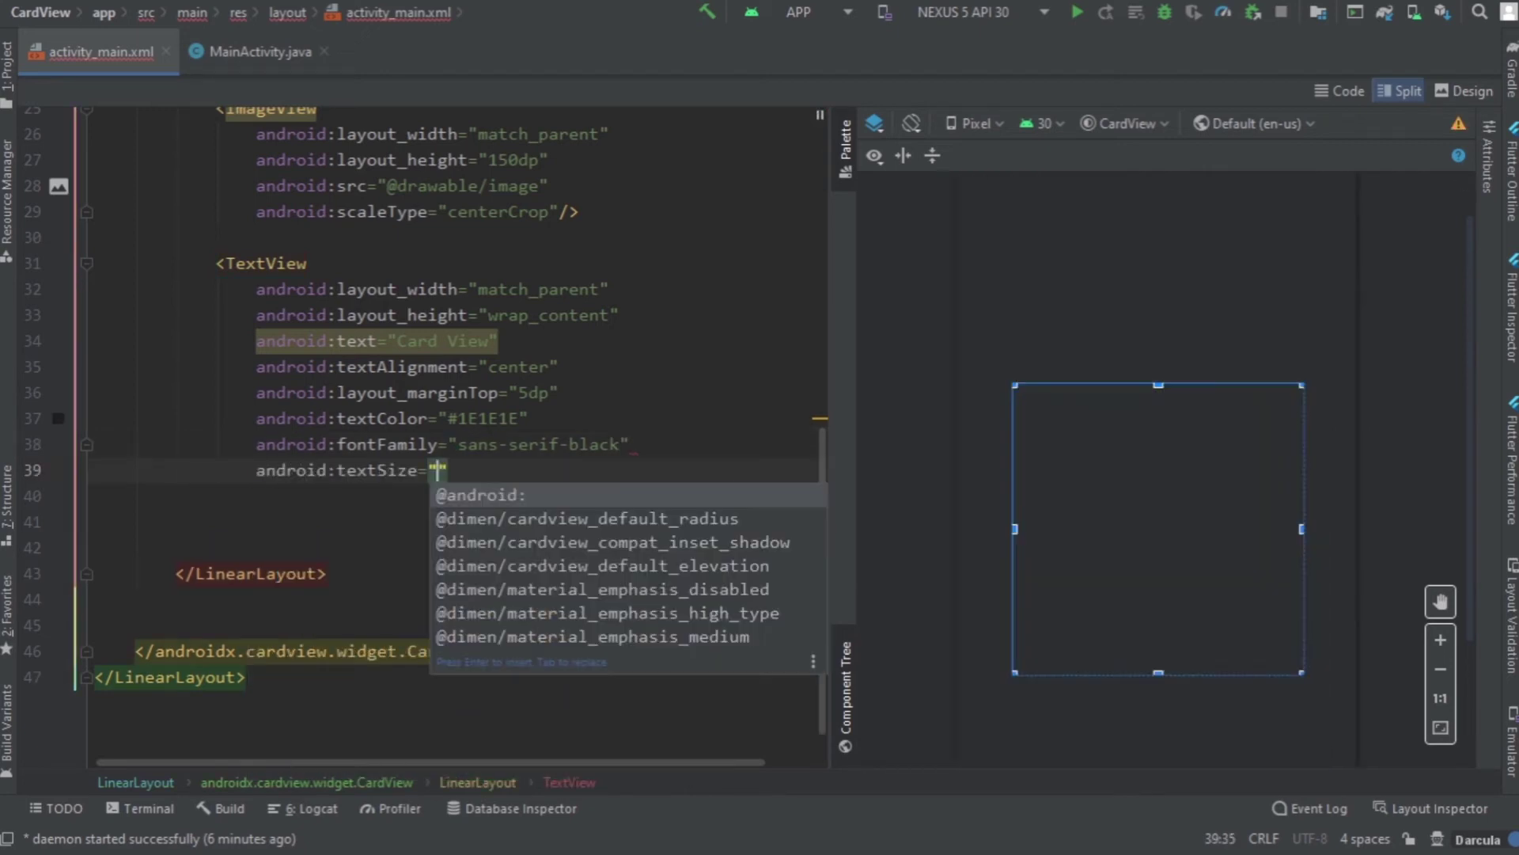
pyautogui.write('30')
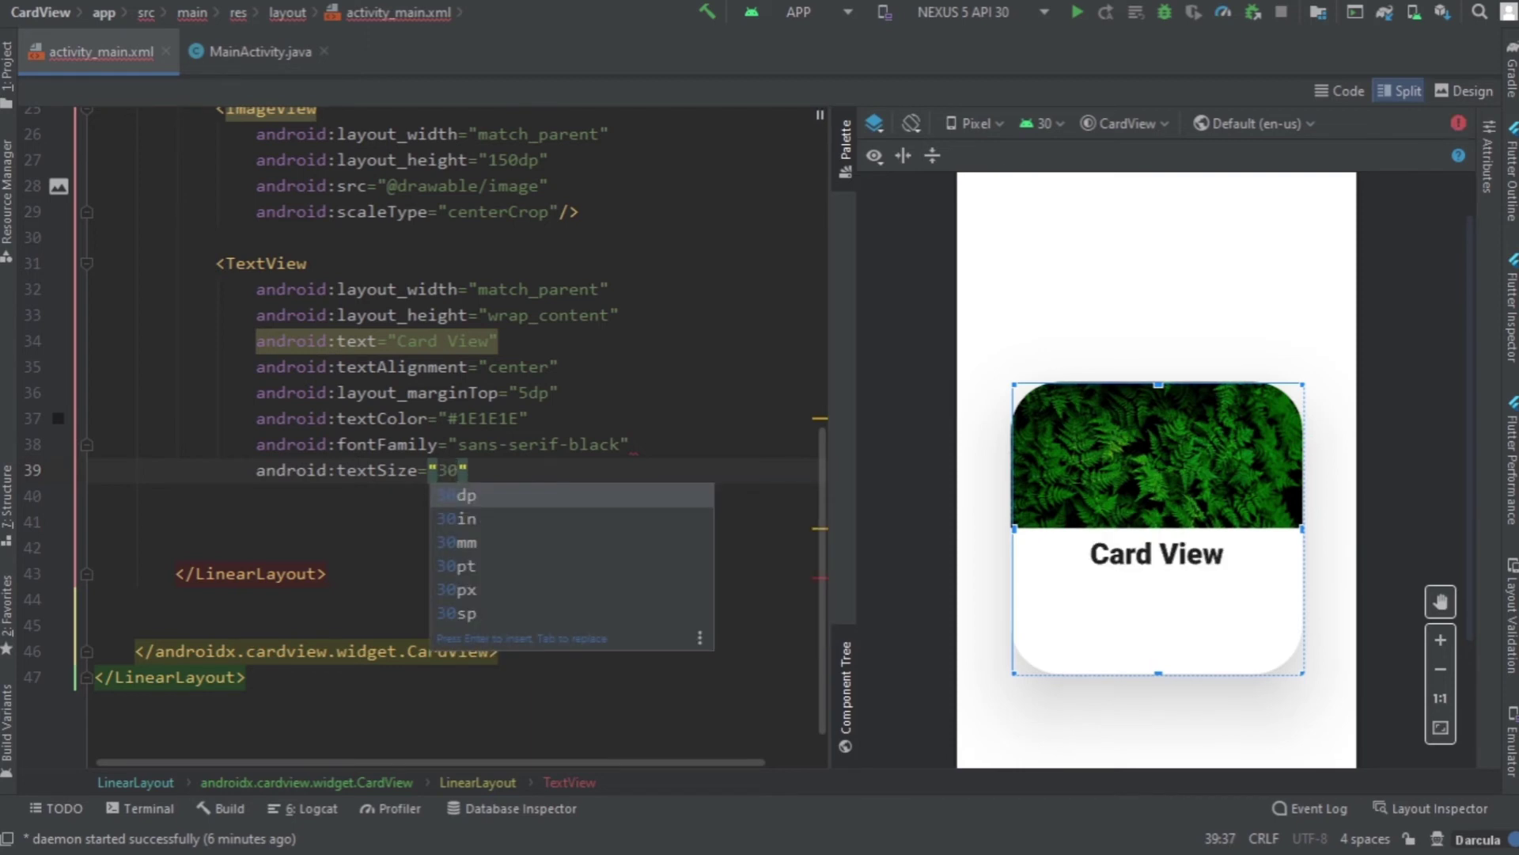
pyautogui.write('sp')
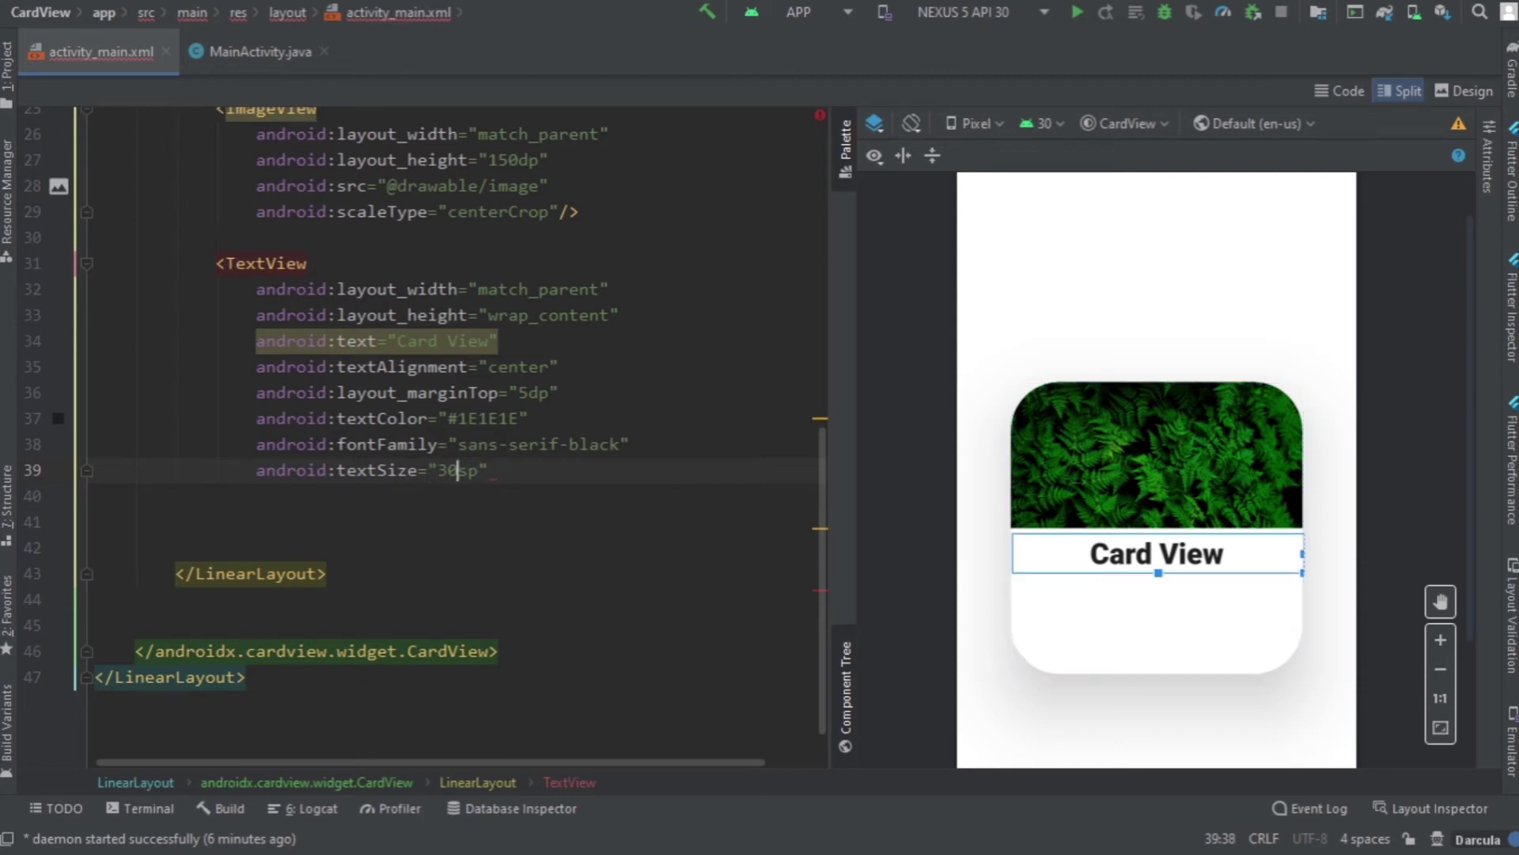
pyautogui.press('Up')
pyautogui.press('Up')
pyautogui.press('Up')
# Step: Change the title text from 'Card View' to 'Welcome!' and self-close the TextView
pyautogui.press('End')
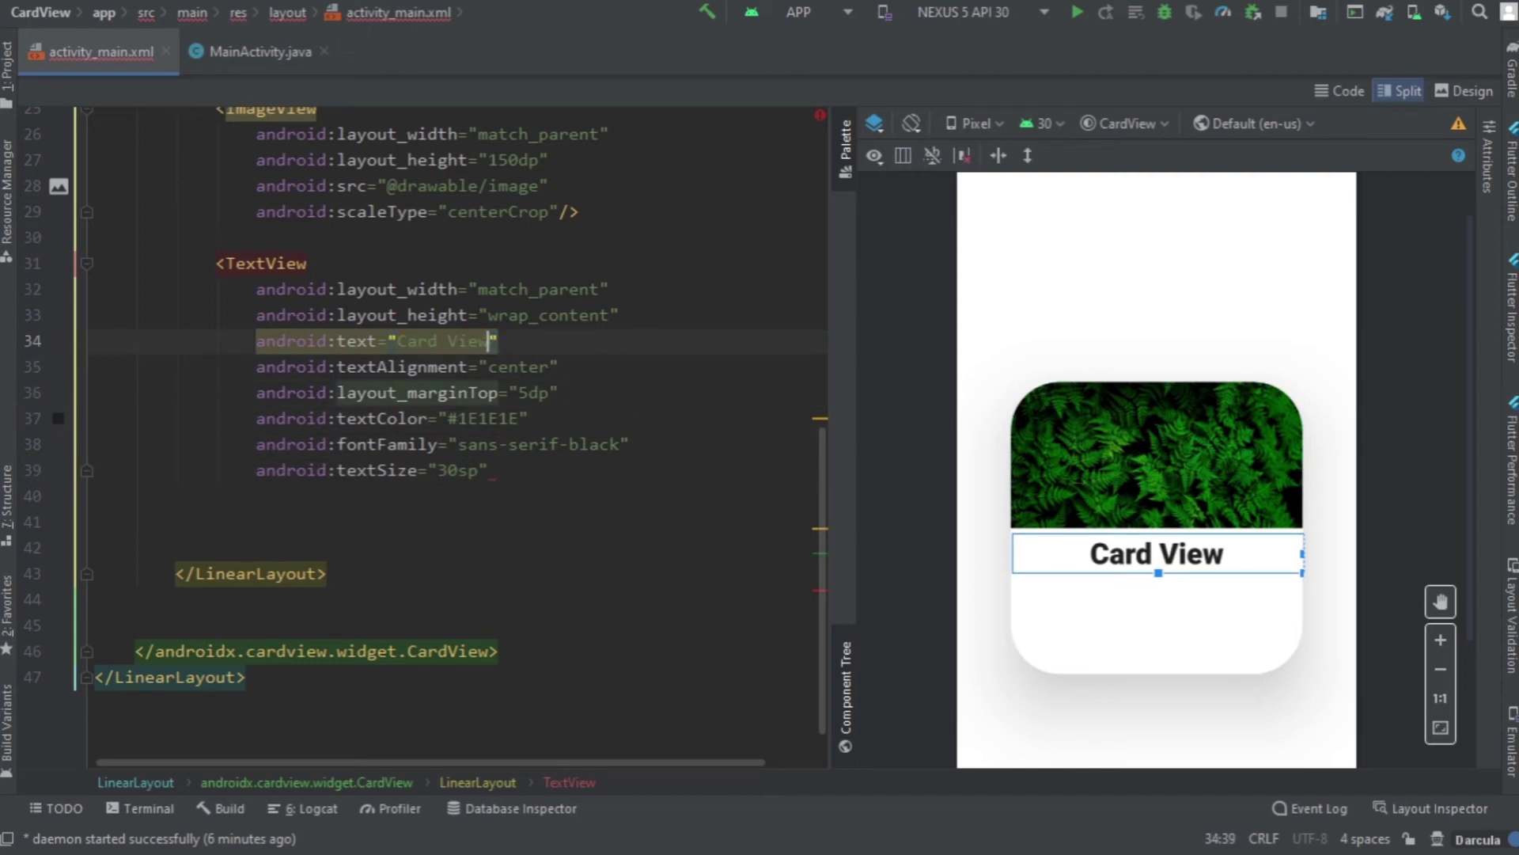
pyautogui.press('Left')
pyautogui.press('BackSpace')
pyautogui.press('BackSpace')
pyautogui.press('BackSpace')
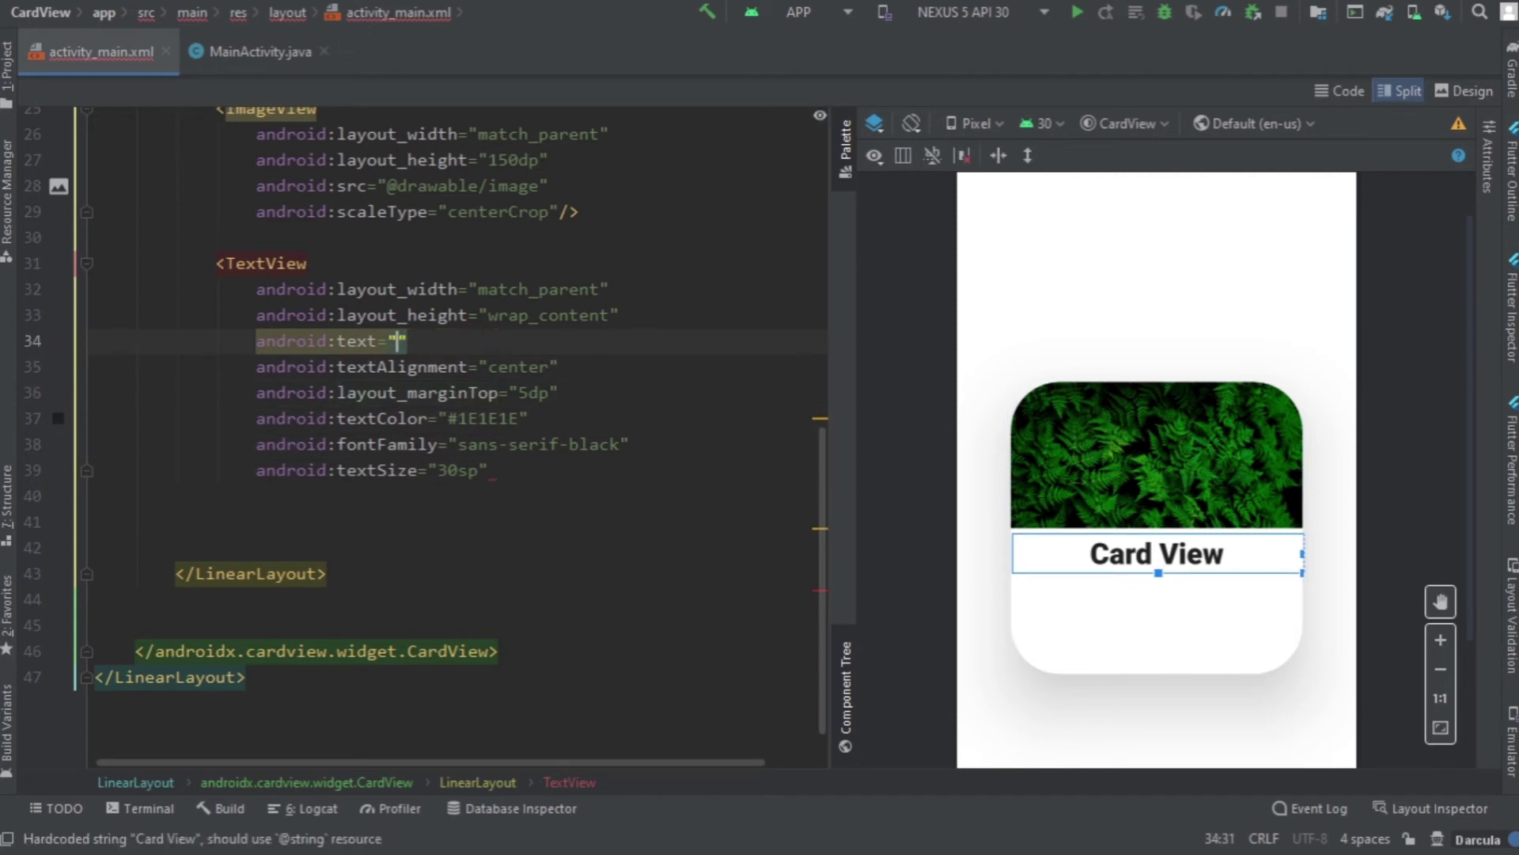
pyautogui.write('Welcome !')
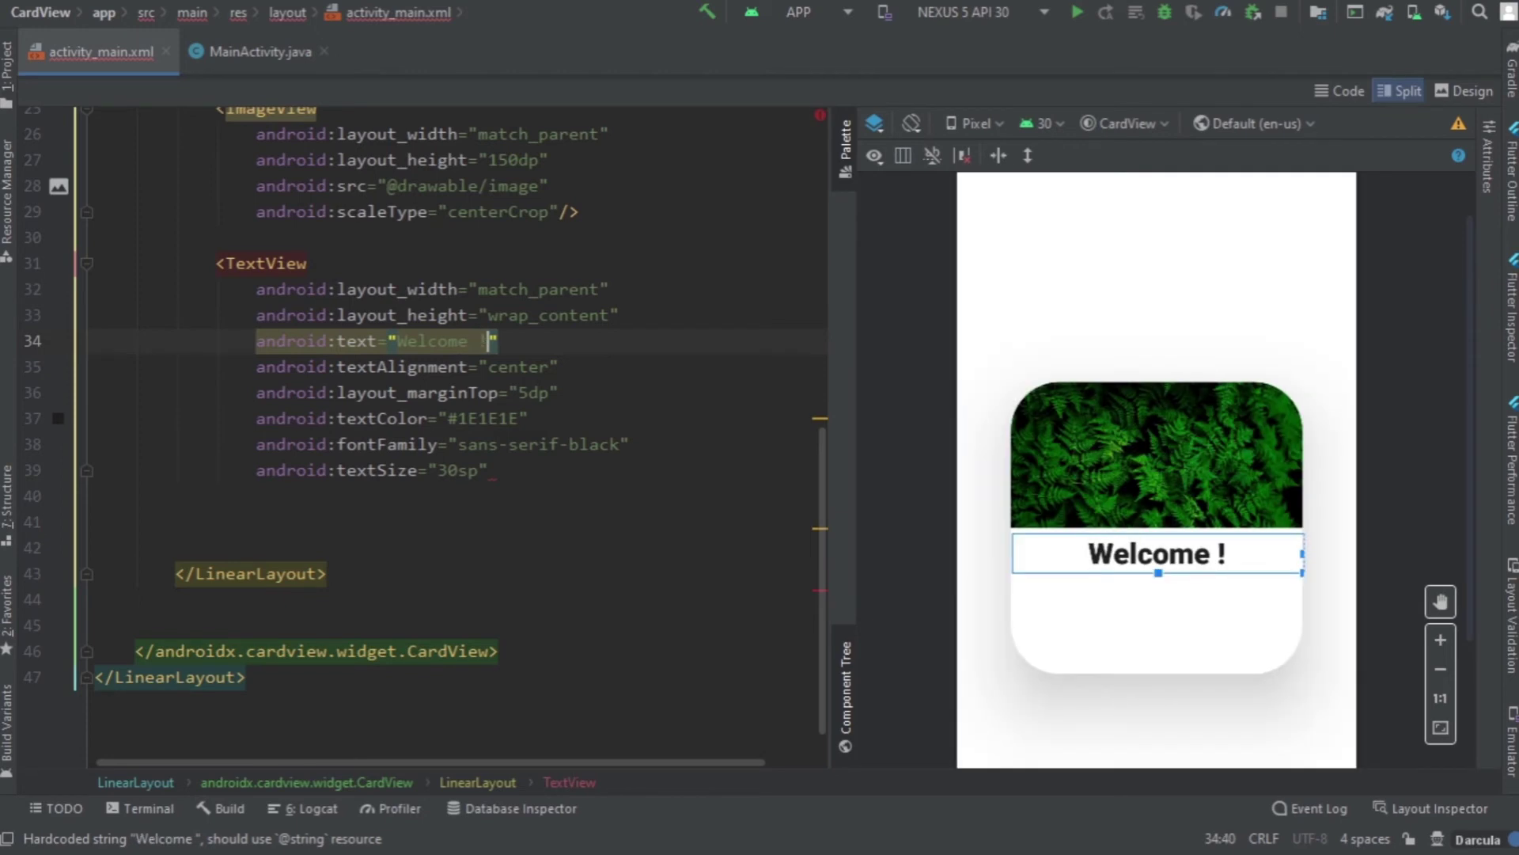
pyautogui.press('Left')
pyautogui.press('BackSpace')
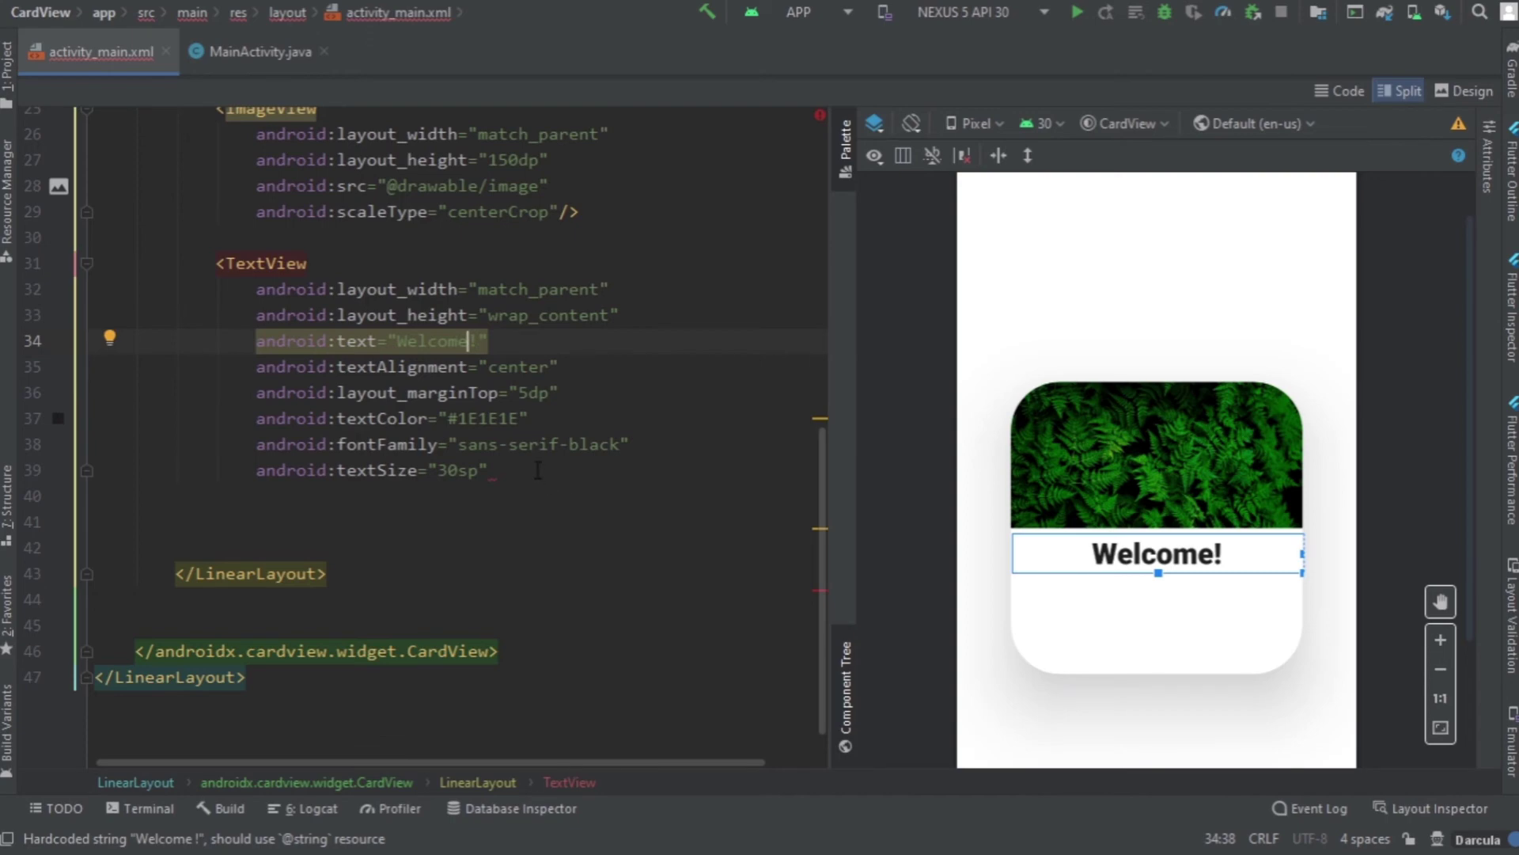
pyautogui.click(537, 472)
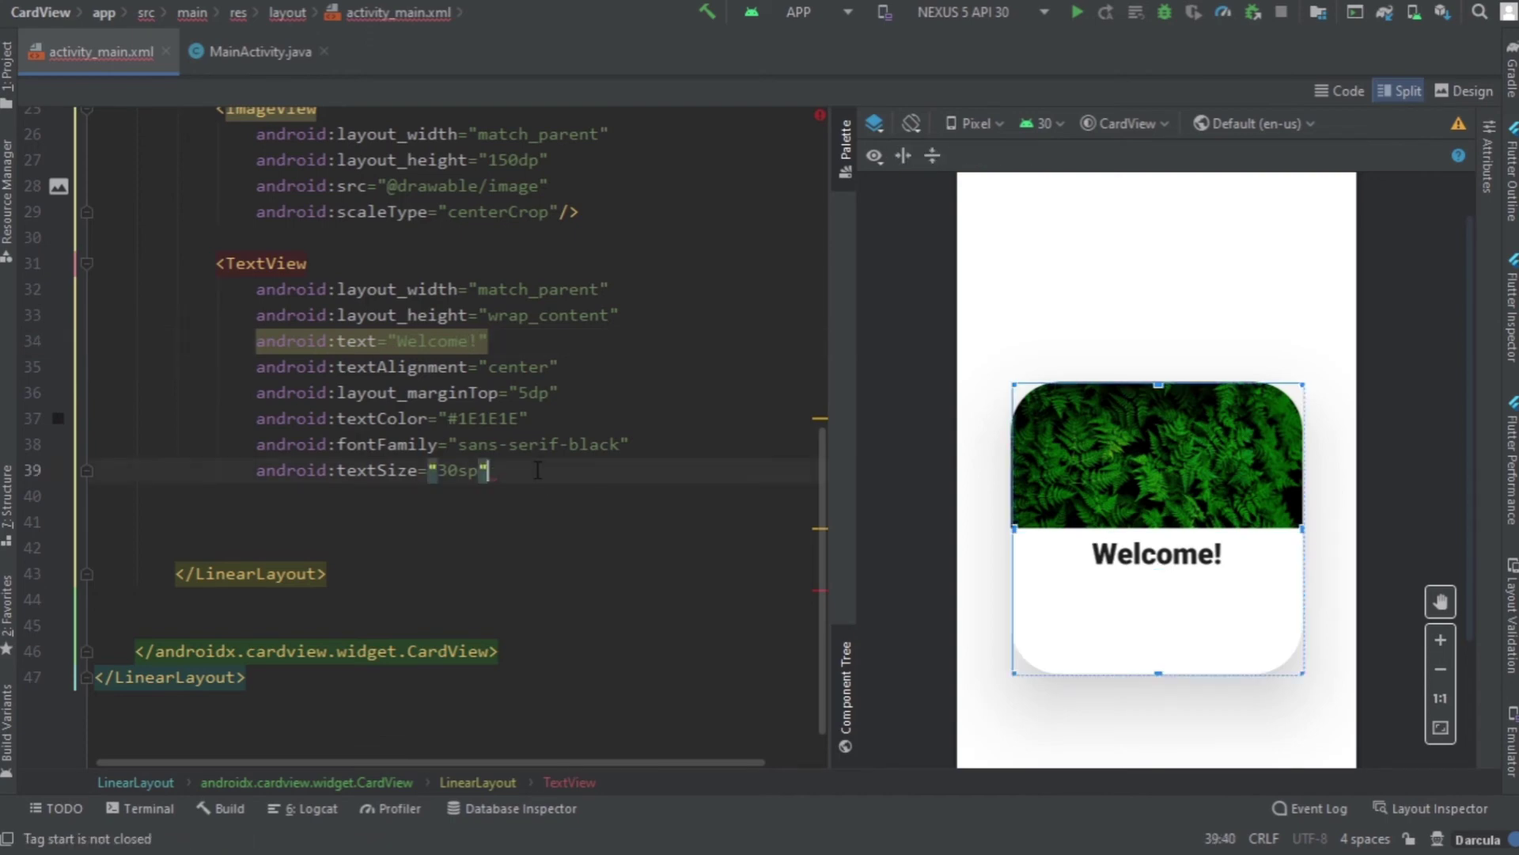
pyautogui.write('/>')
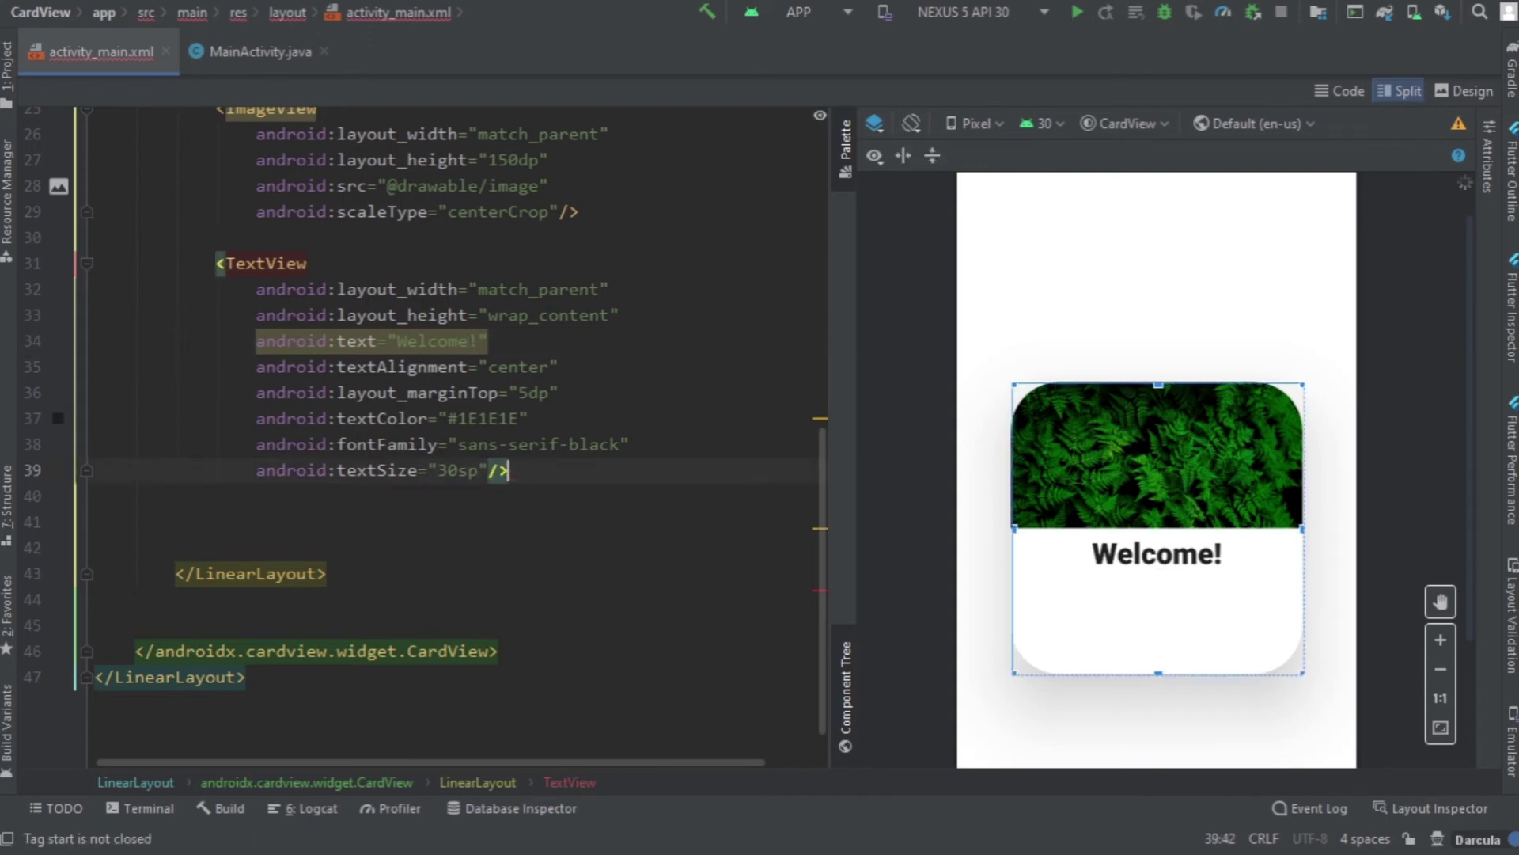
# Step: Insert a second TextView below the title with match_parent width and wrap_content height
pyautogui.press('Return')
pyautogui.press('Return')
pyautogui.write('<')
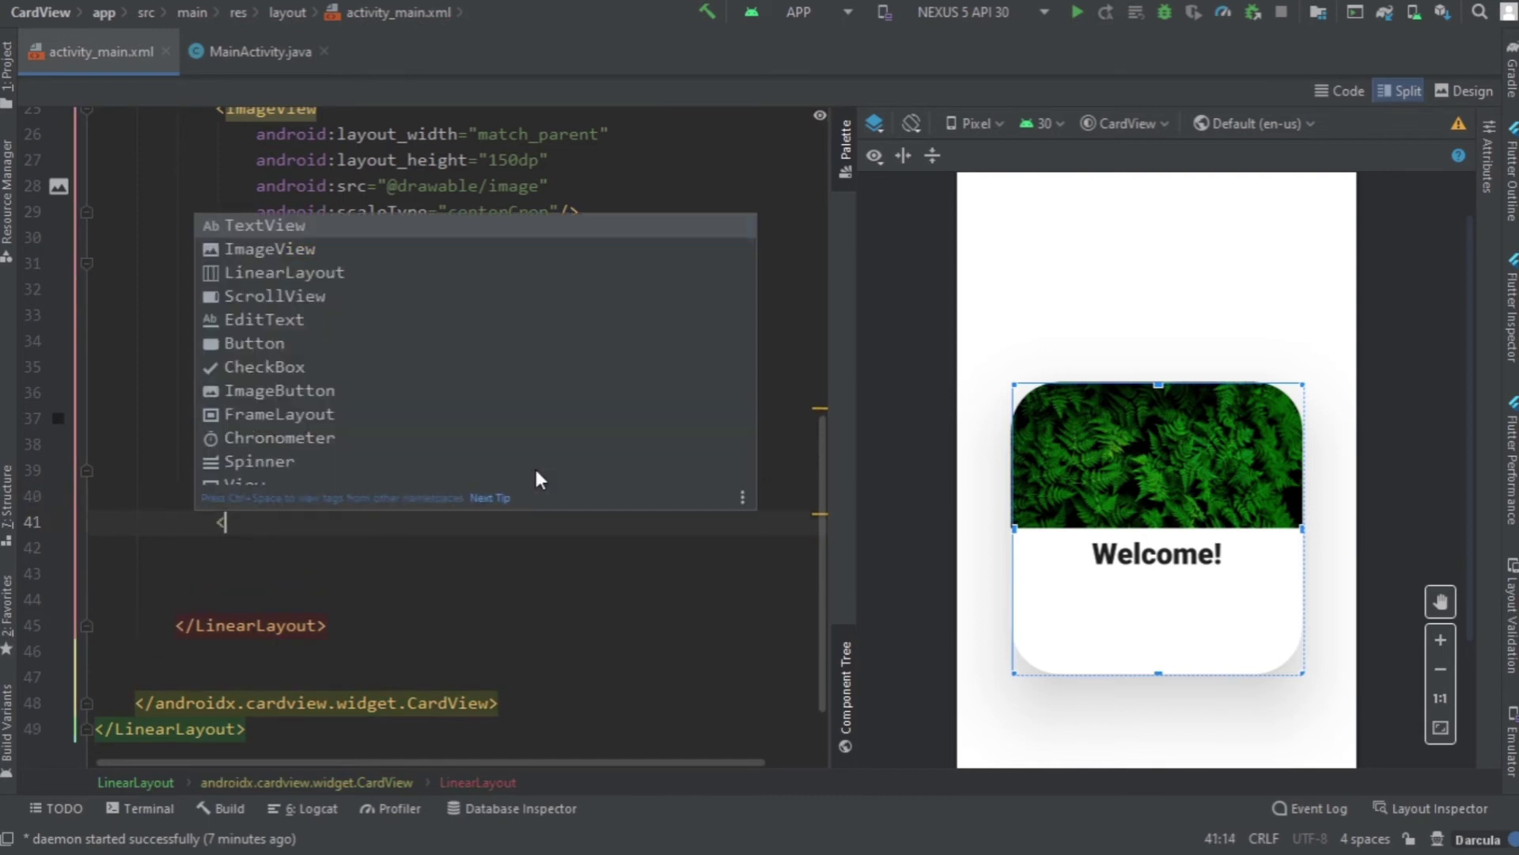
pyautogui.write('T')
pyautogui.press('Return')
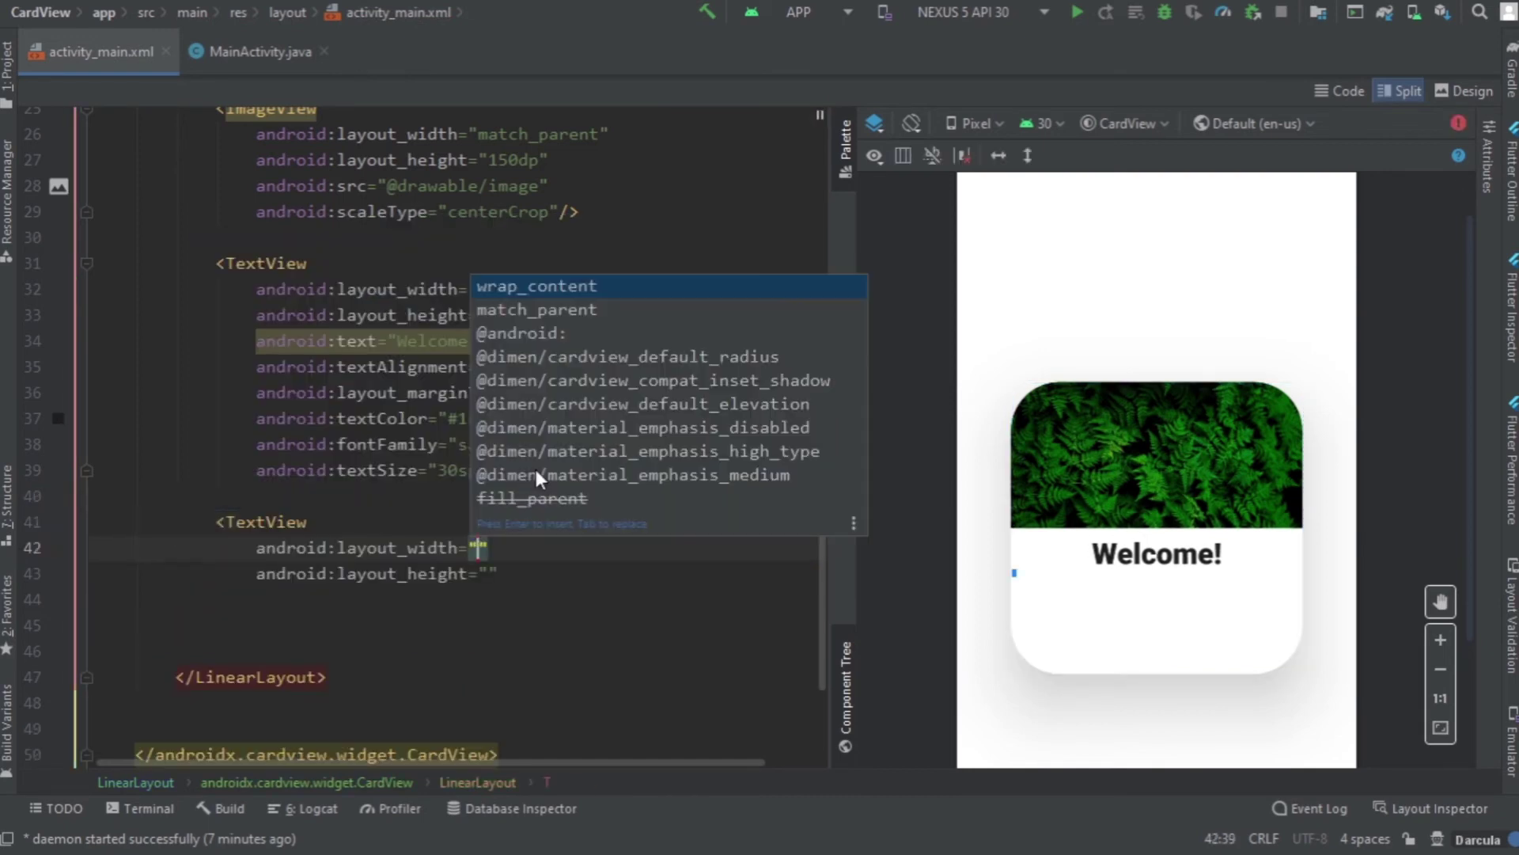
pyautogui.press('Down')
pyautogui.press('Return')
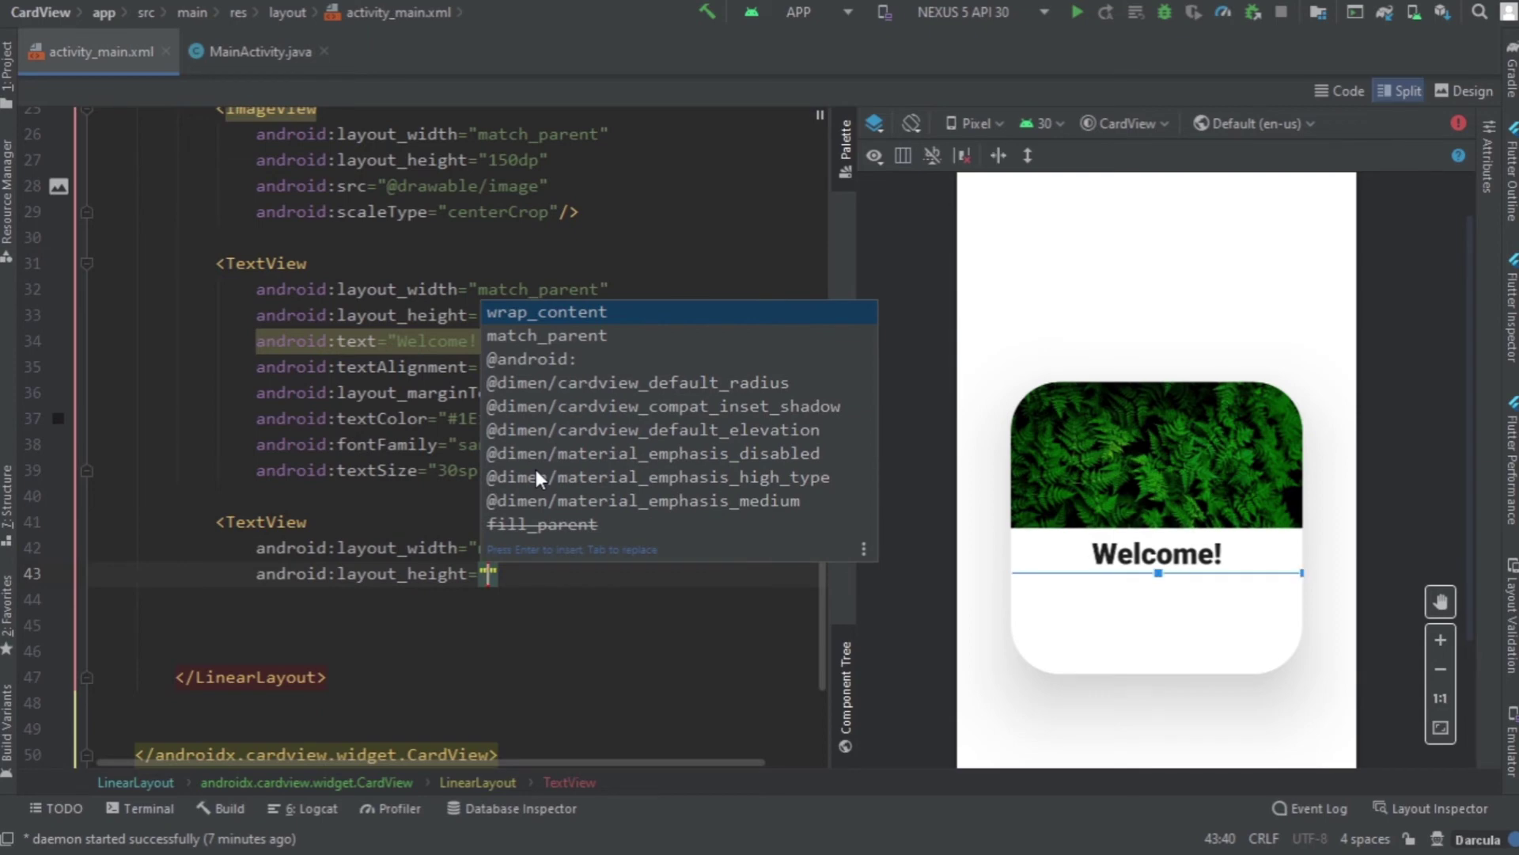
pyautogui.press('Return')
pyautogui.press('Return')
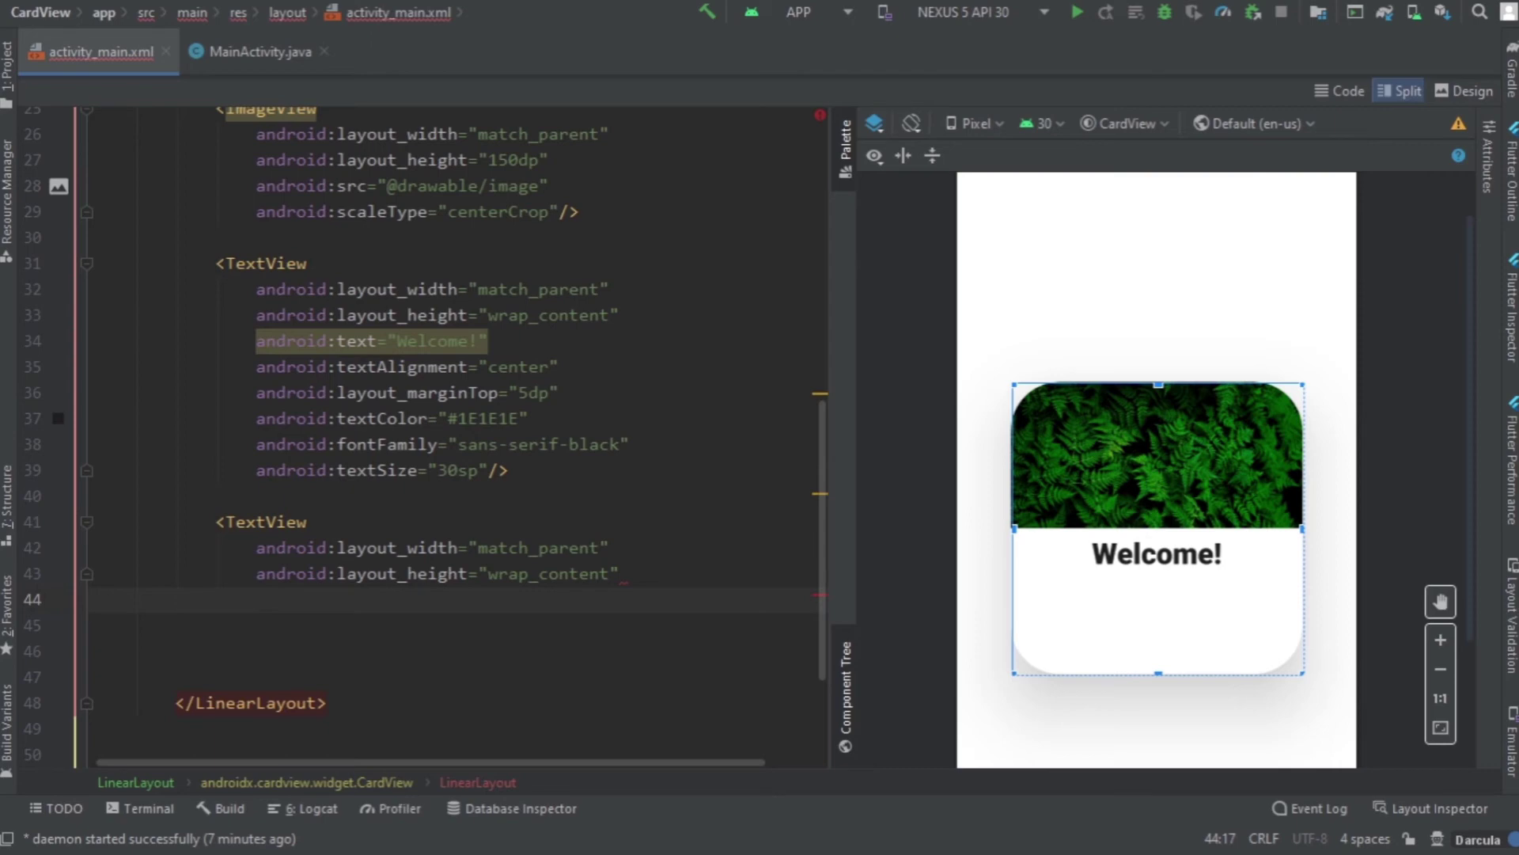
pyautogui.write('te')
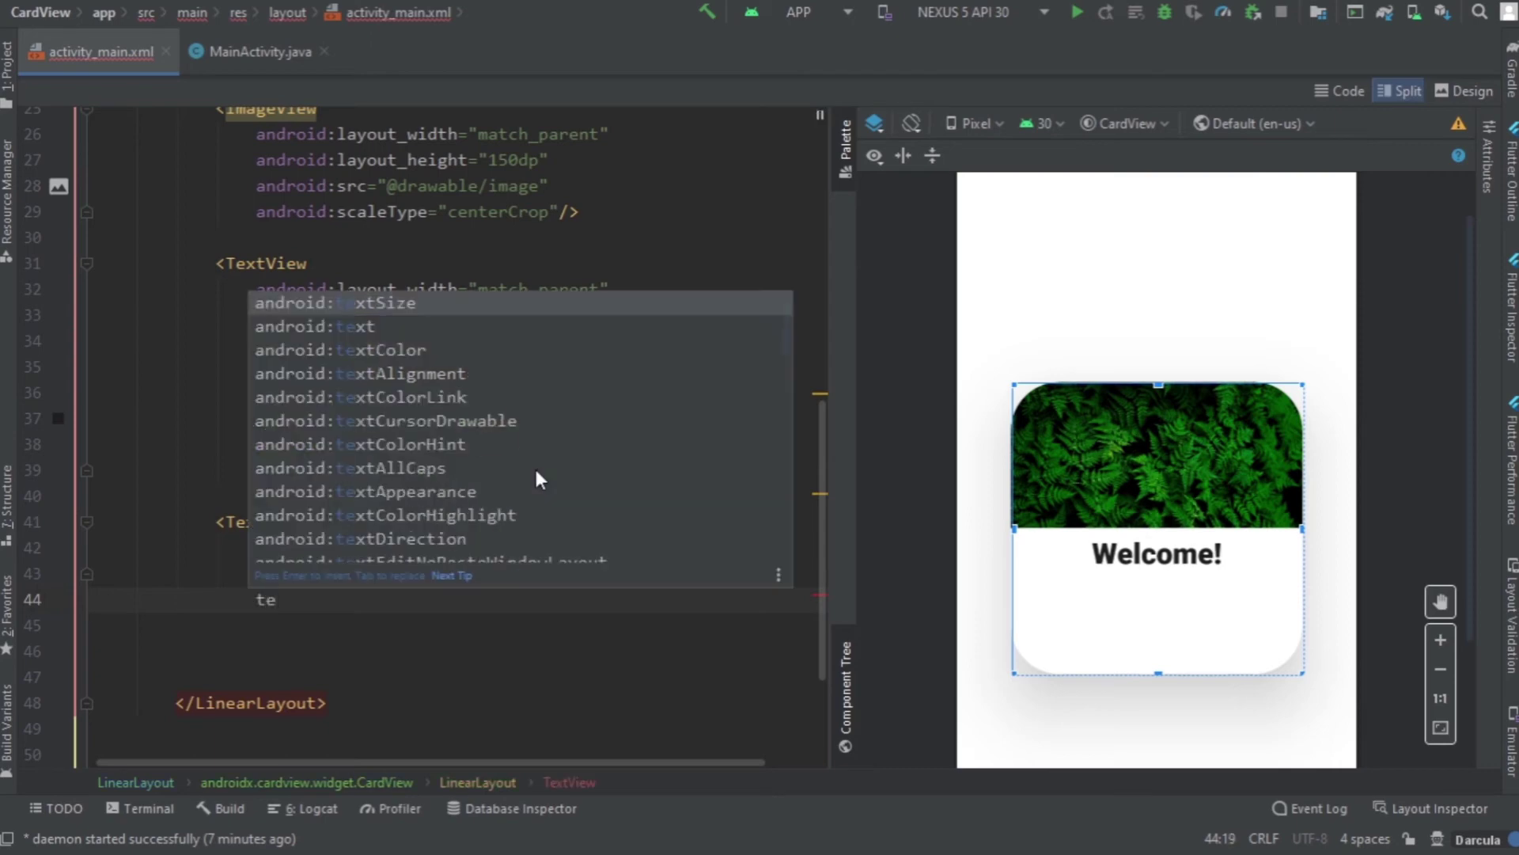
# Step: Center the second TextView's text and give it a 5dp layout_margin
pyautogui.press('Down')
pyautogui.press('Down')
pyautogui.press('Return')
pyautogui.press('Return')
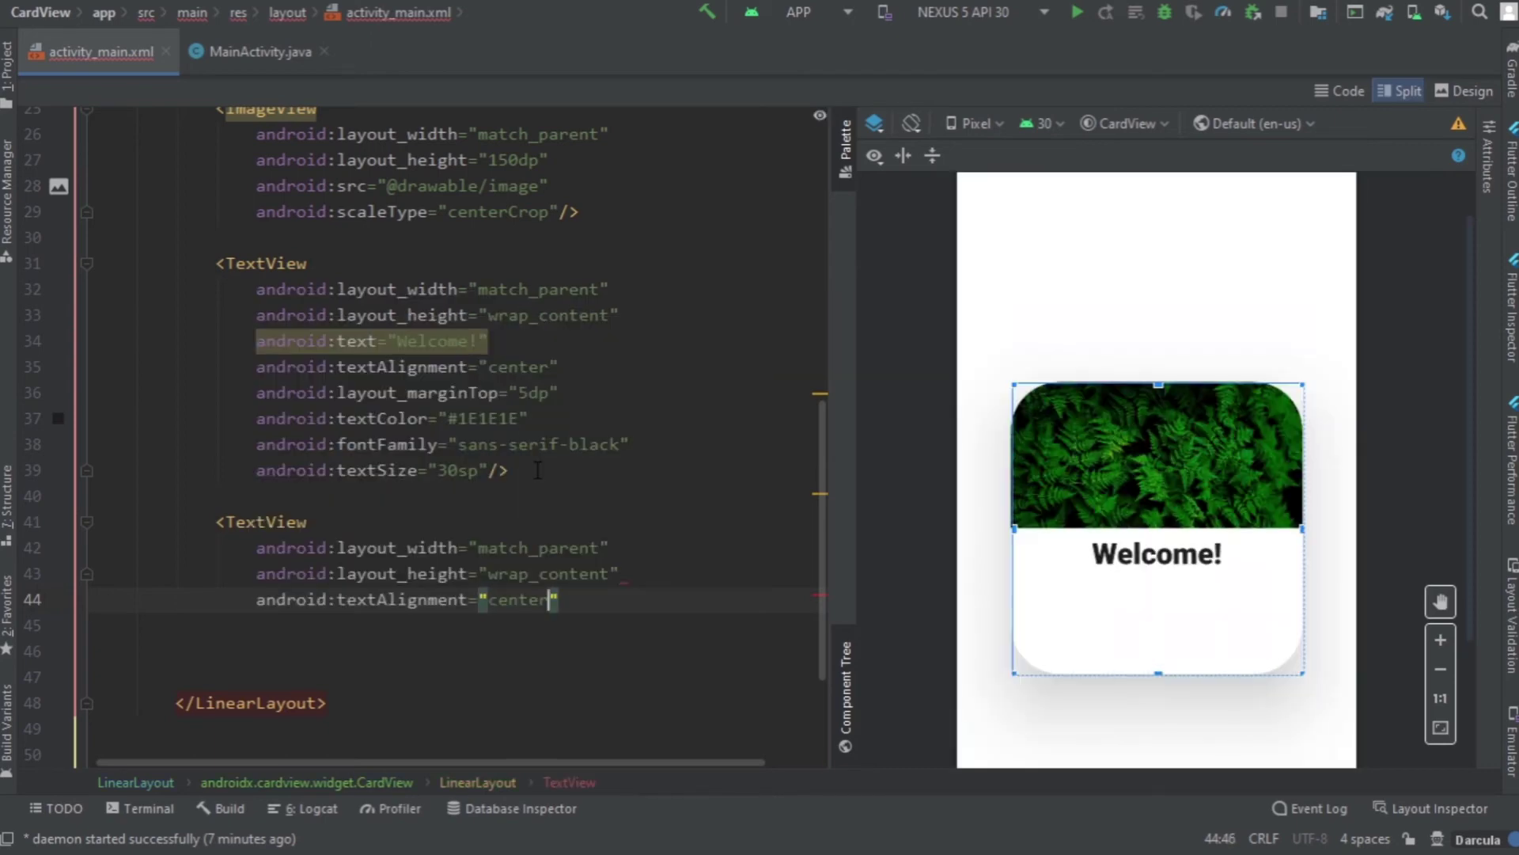
pyautogui.press('End')
pyautogui.press('Return')
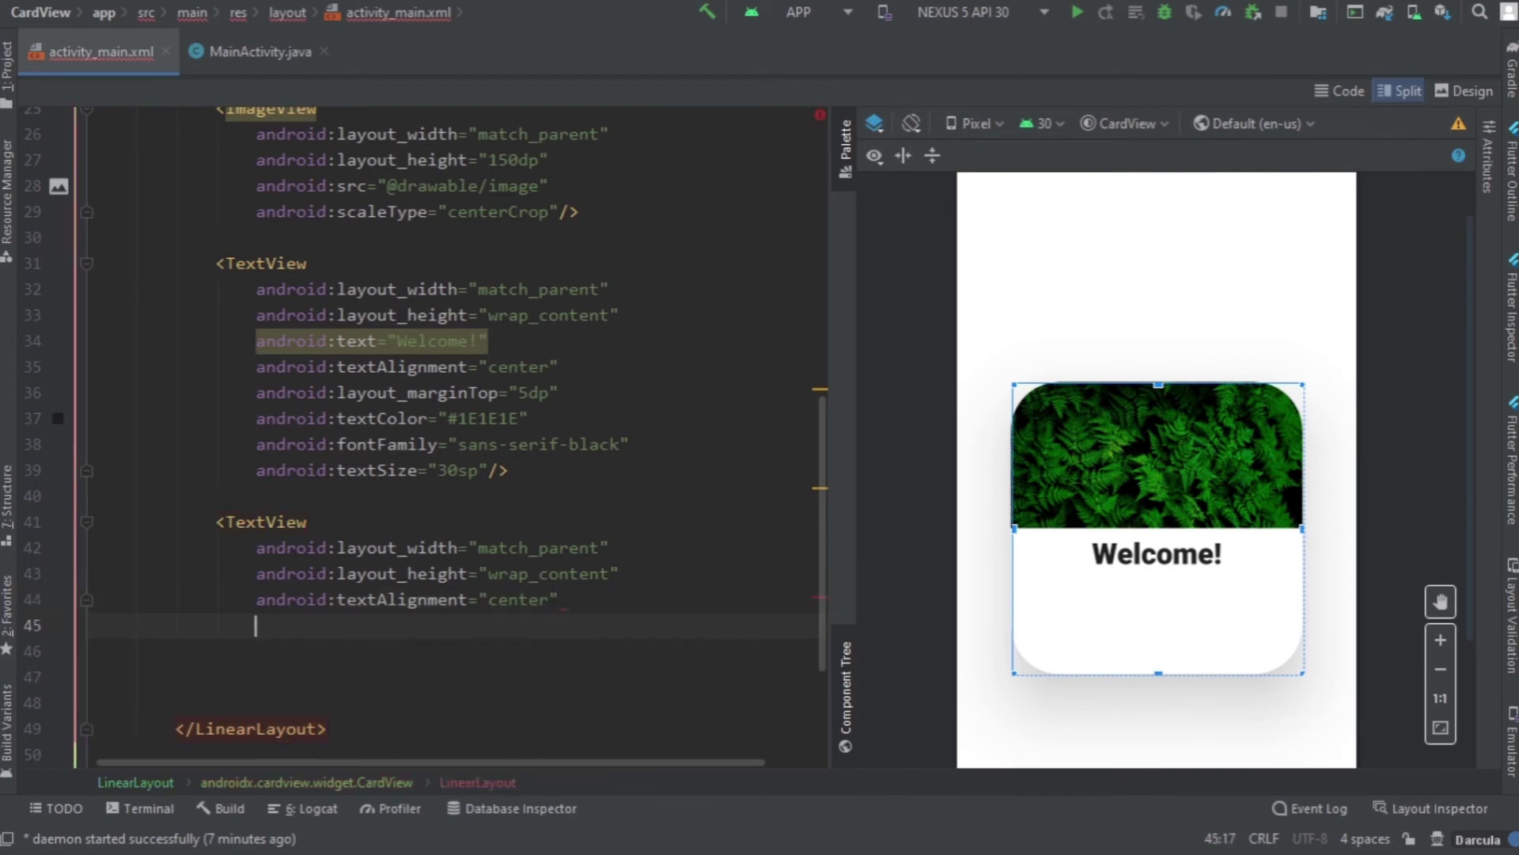
pyautogui.write('ma')
pyautogui.press('Down')
pyautogui.press('Return')
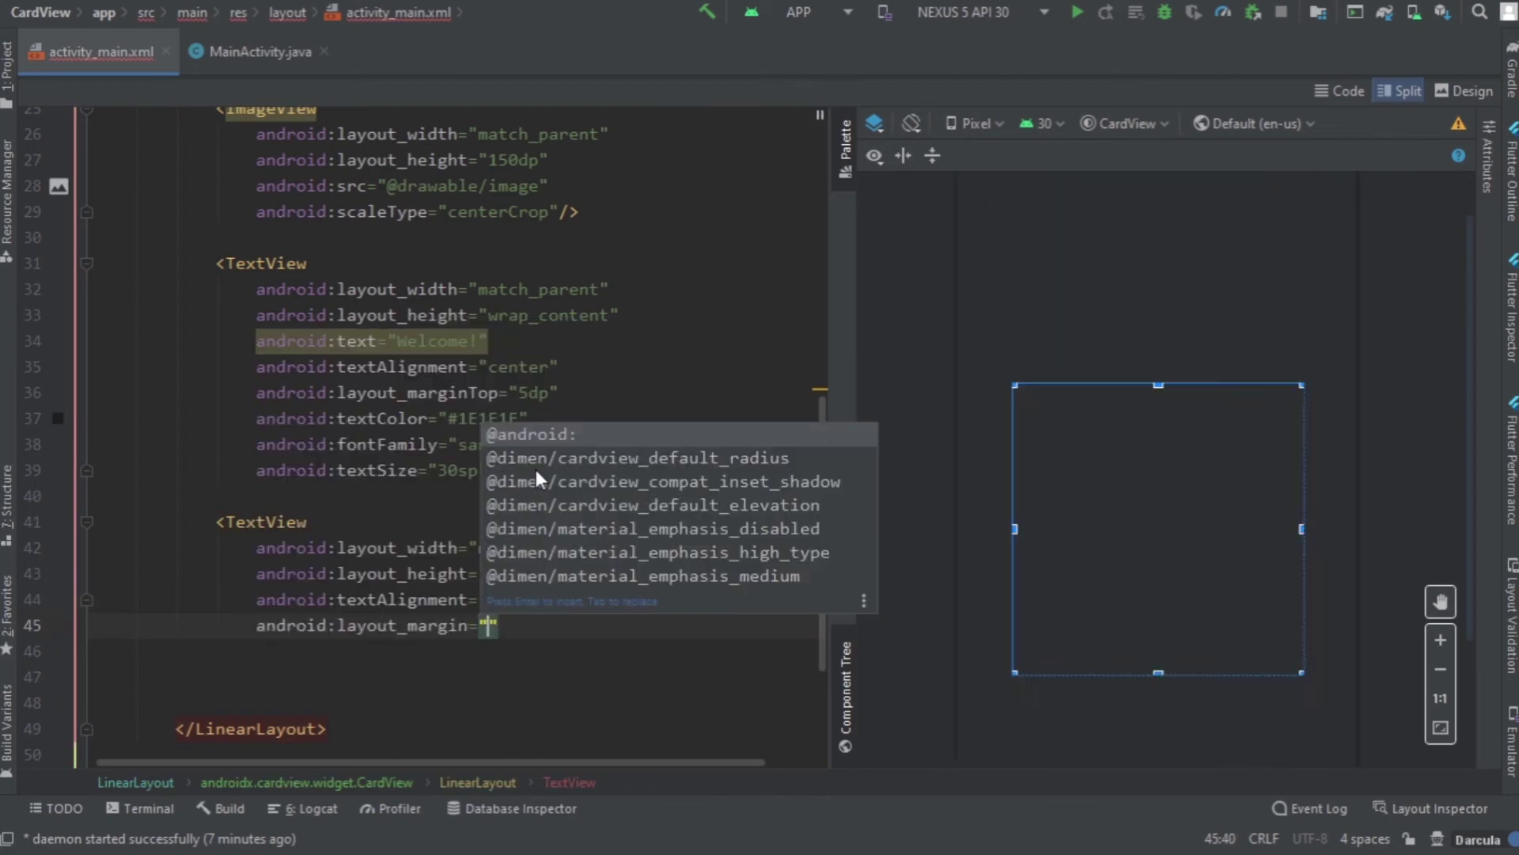
pyautogui.write('10')
pyautogui.press('BackSpace')
pyautogui.press('BackSpace')
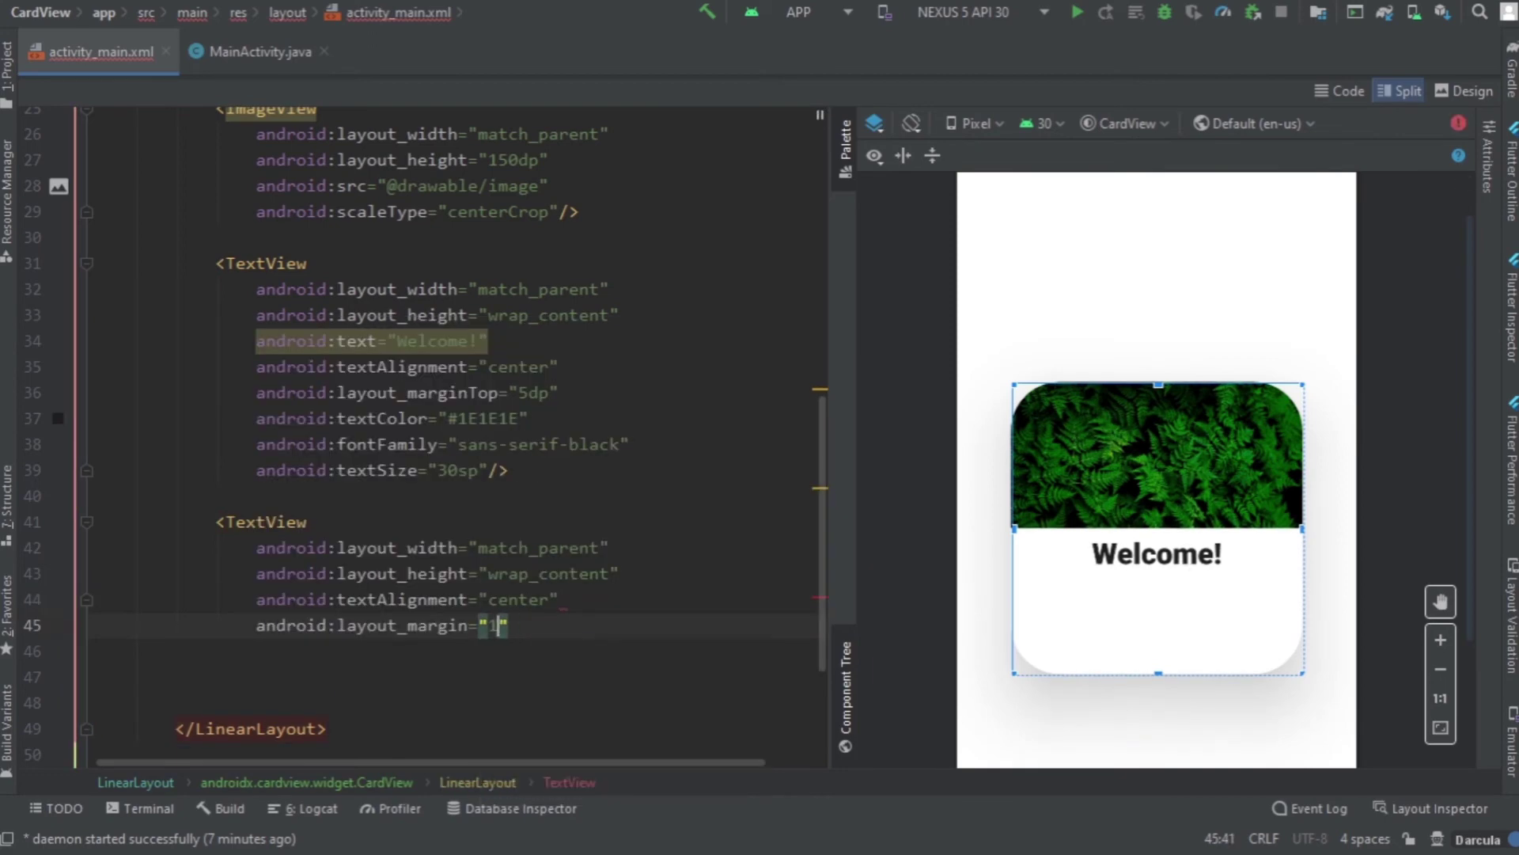
pyautogui.write('5')
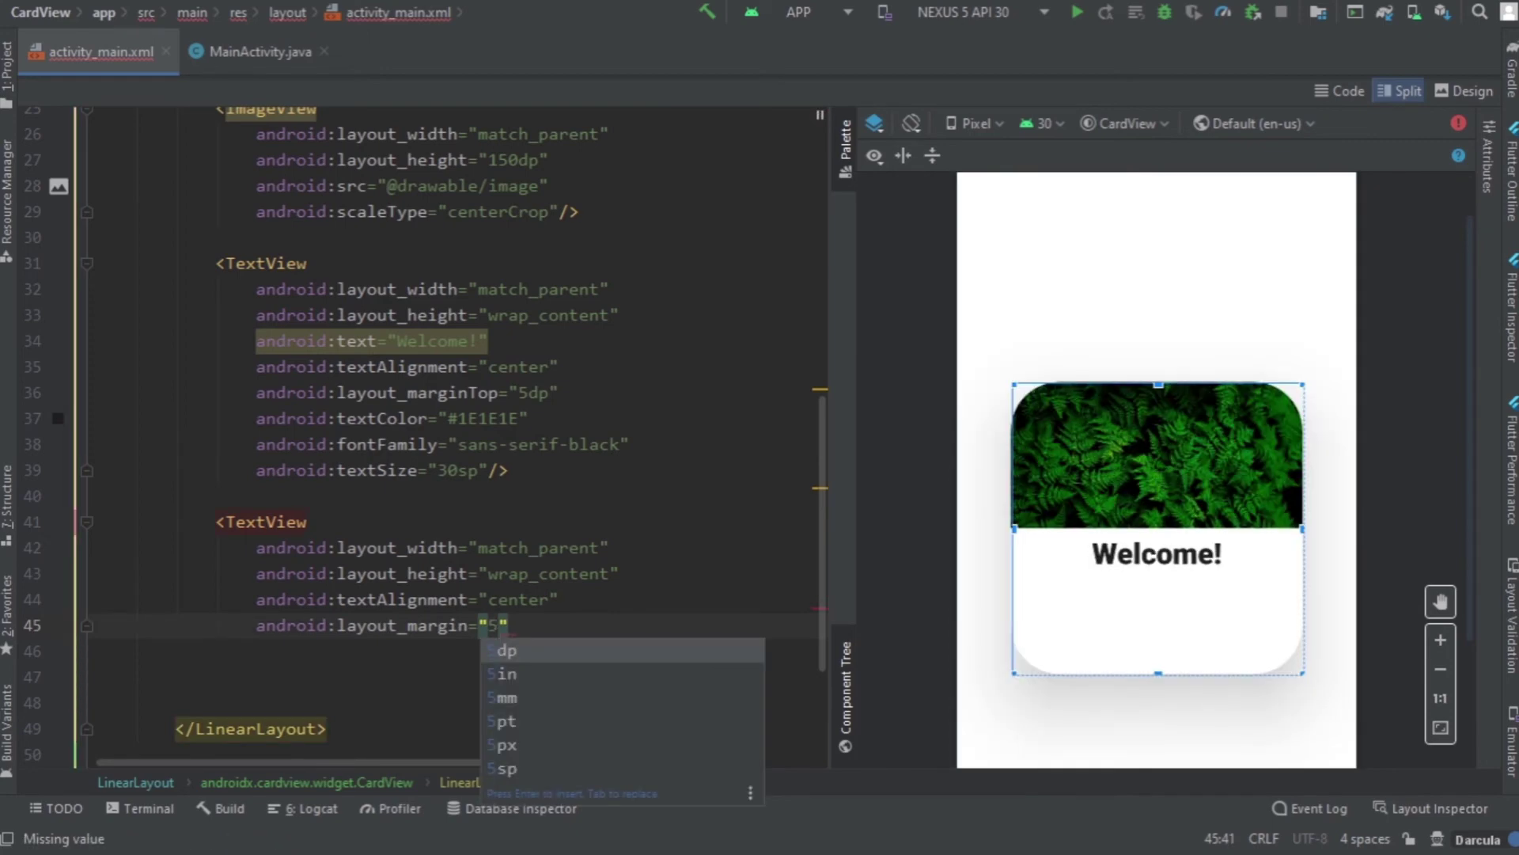
pyautogui.write('dp')
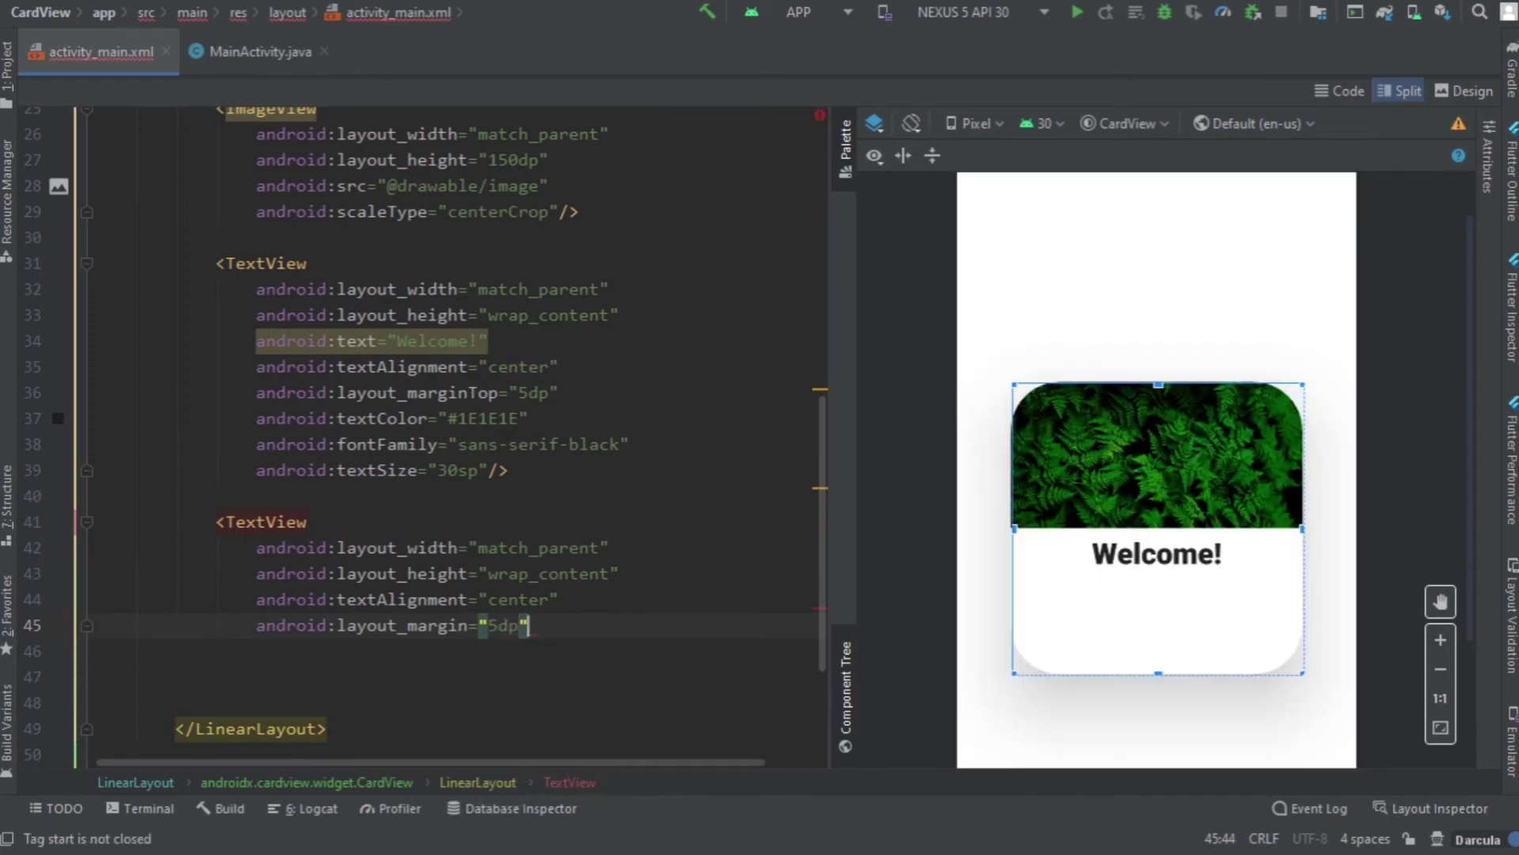
# Step: Type the description text, correcting 'Thnak' to 'Thank you'
pyautogui.press('End')
pyautogui.press('Return')
pyautogui.write('text')
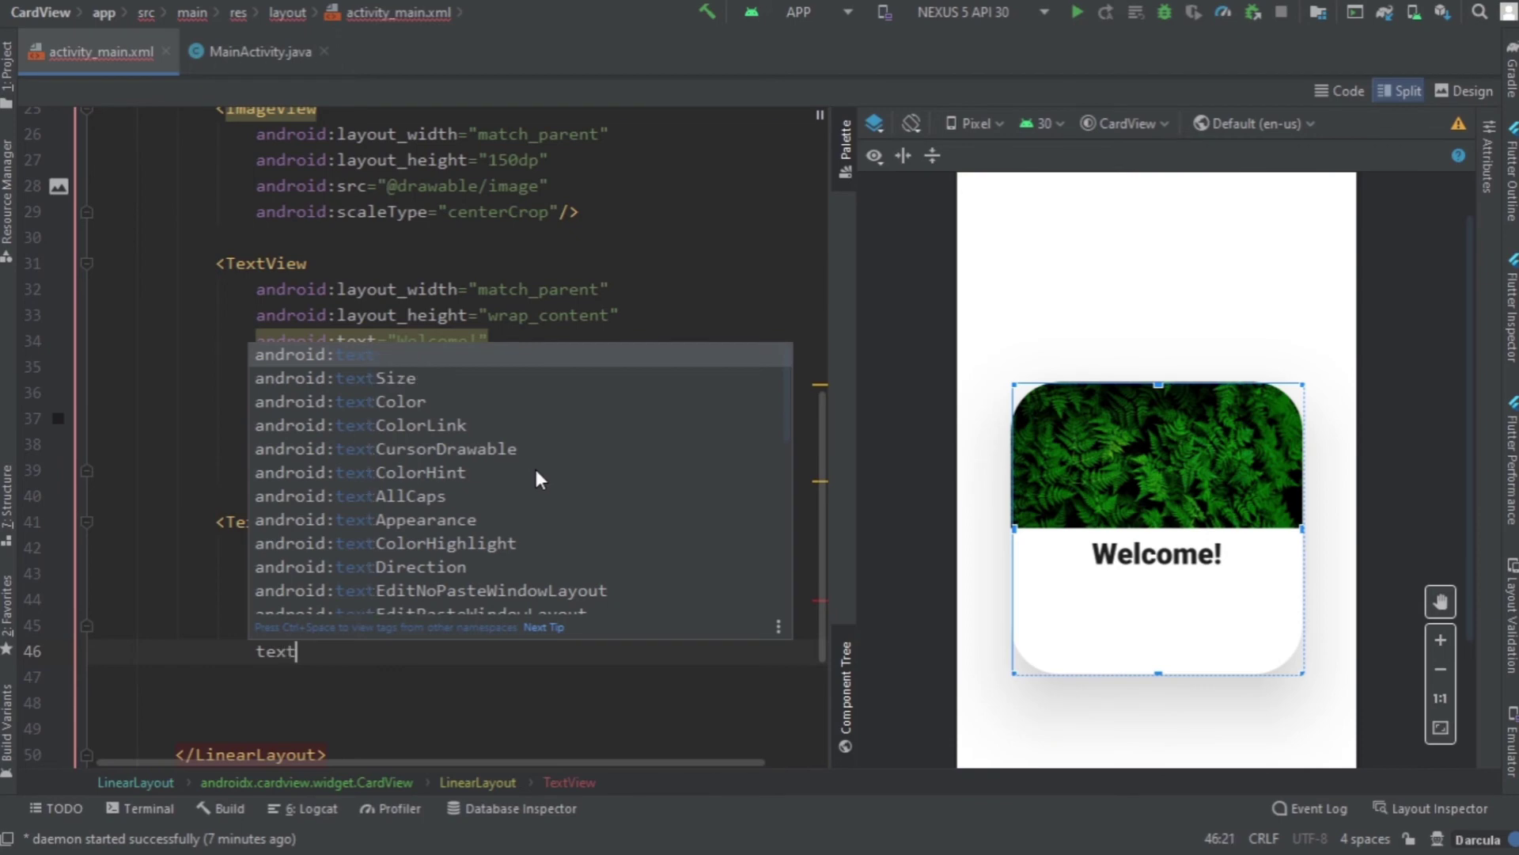
pyautogui.press('Return')
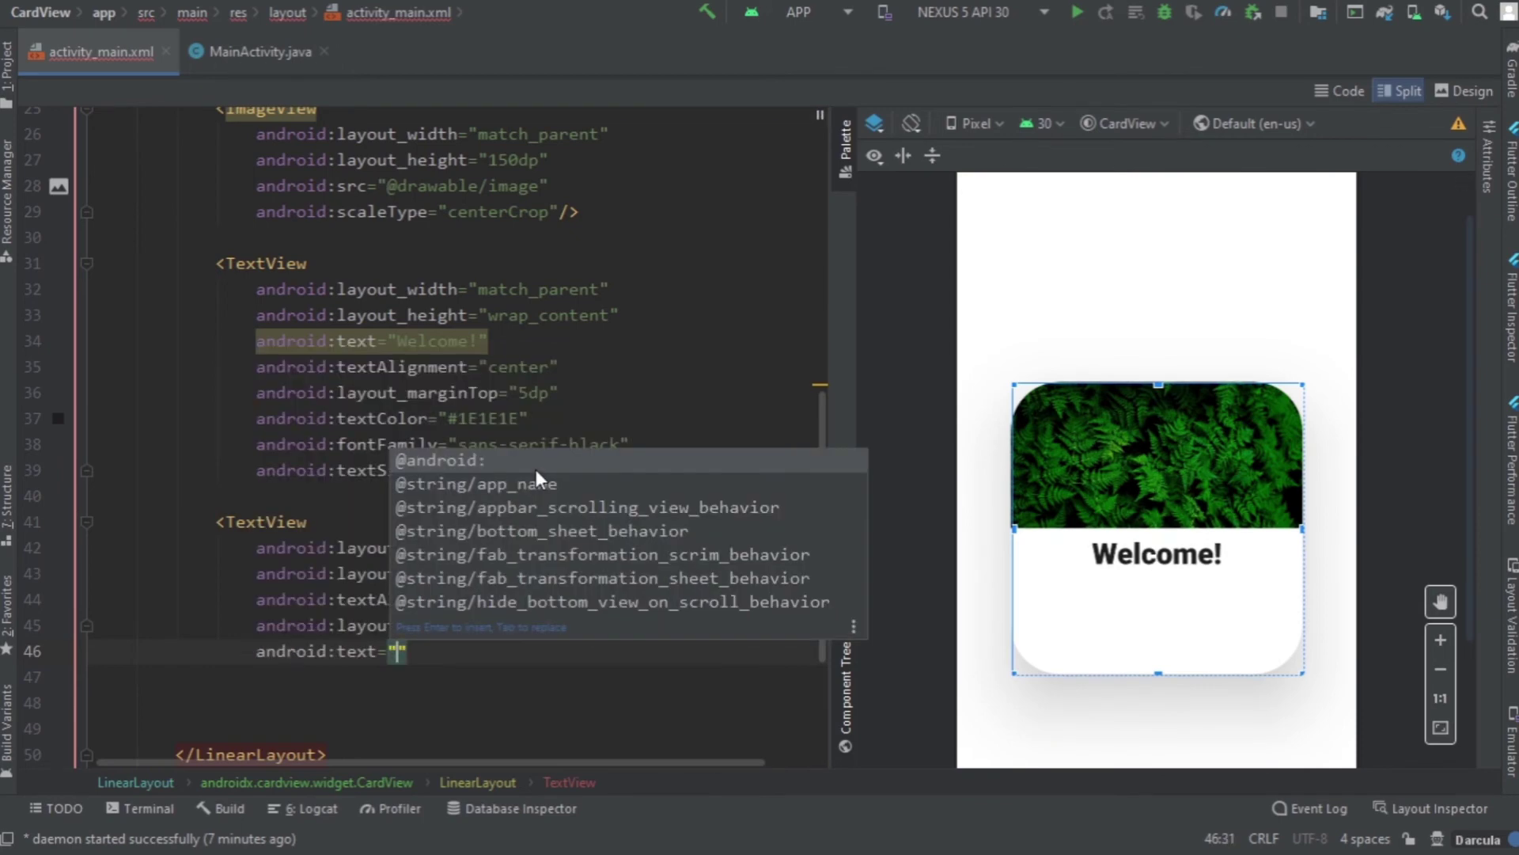
pyautogui.write('t')
pyautogui.press('BackSpace')
pyautogui.write('This is ')
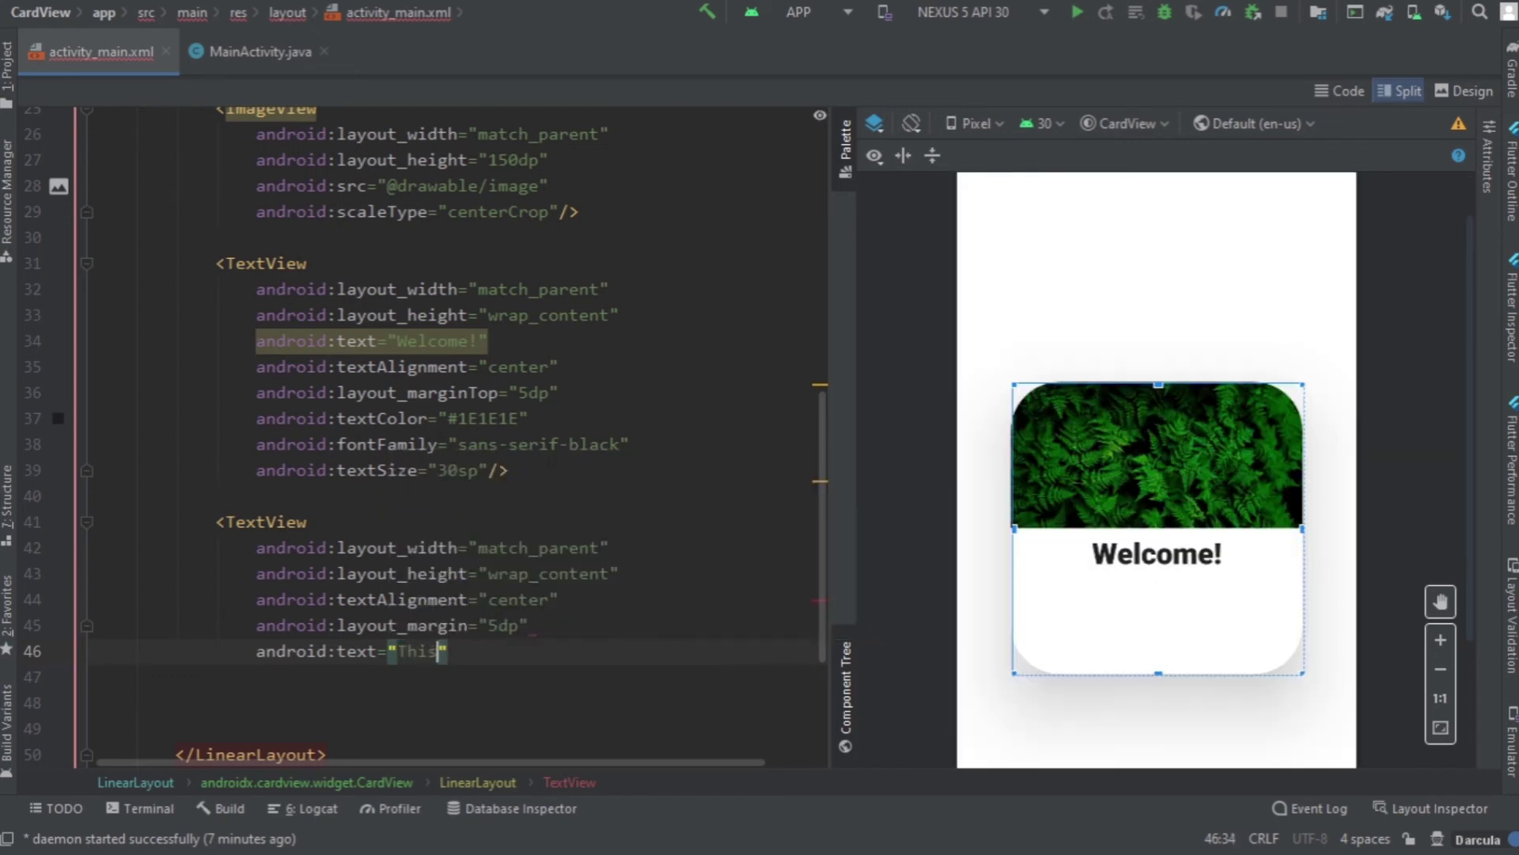
pyautogui.write('the t')
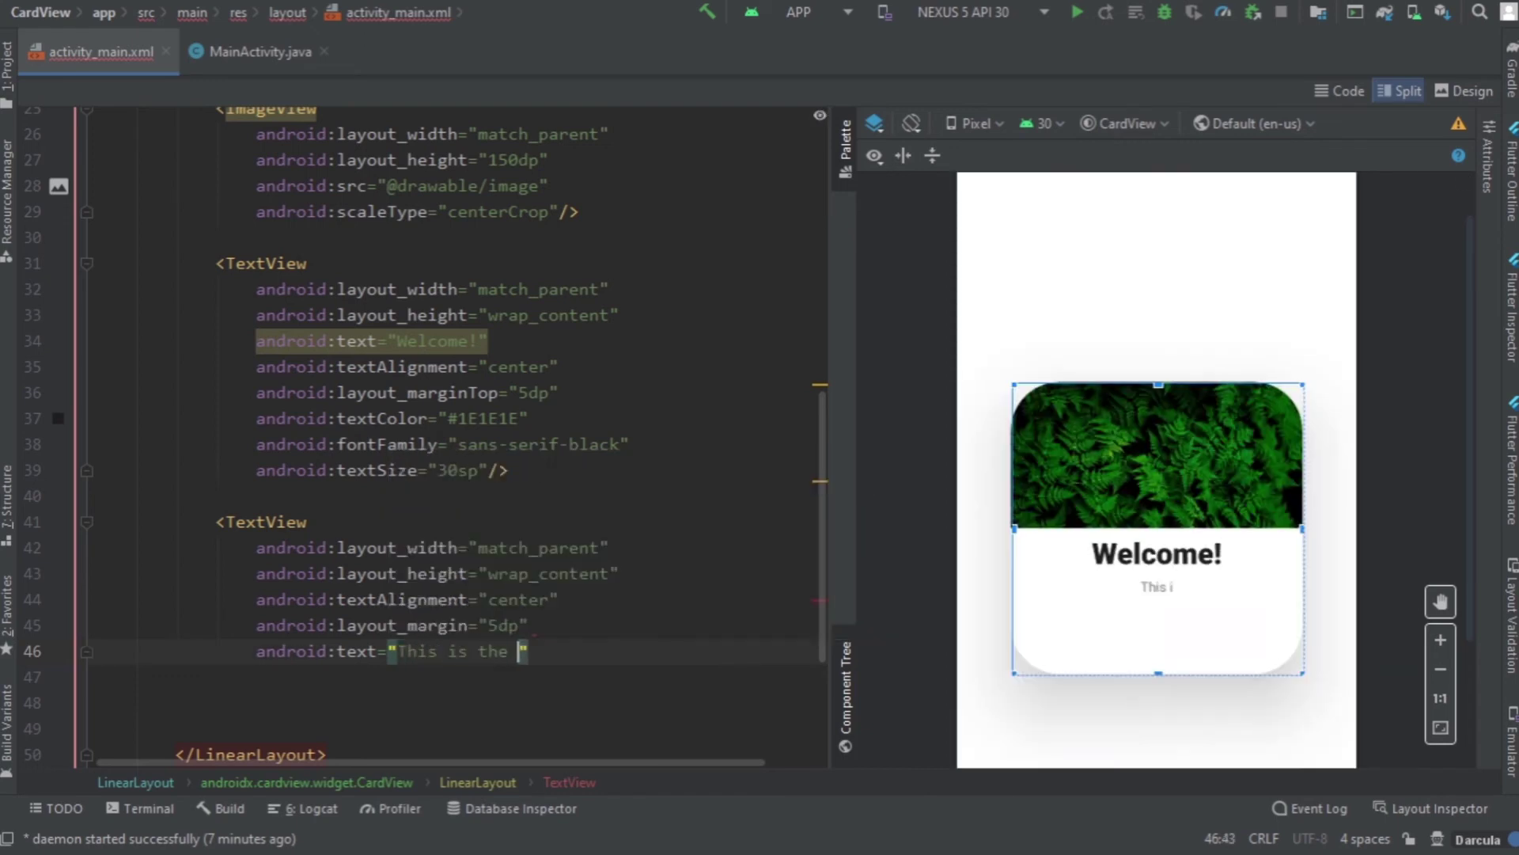
pyautogui.write('Example ')
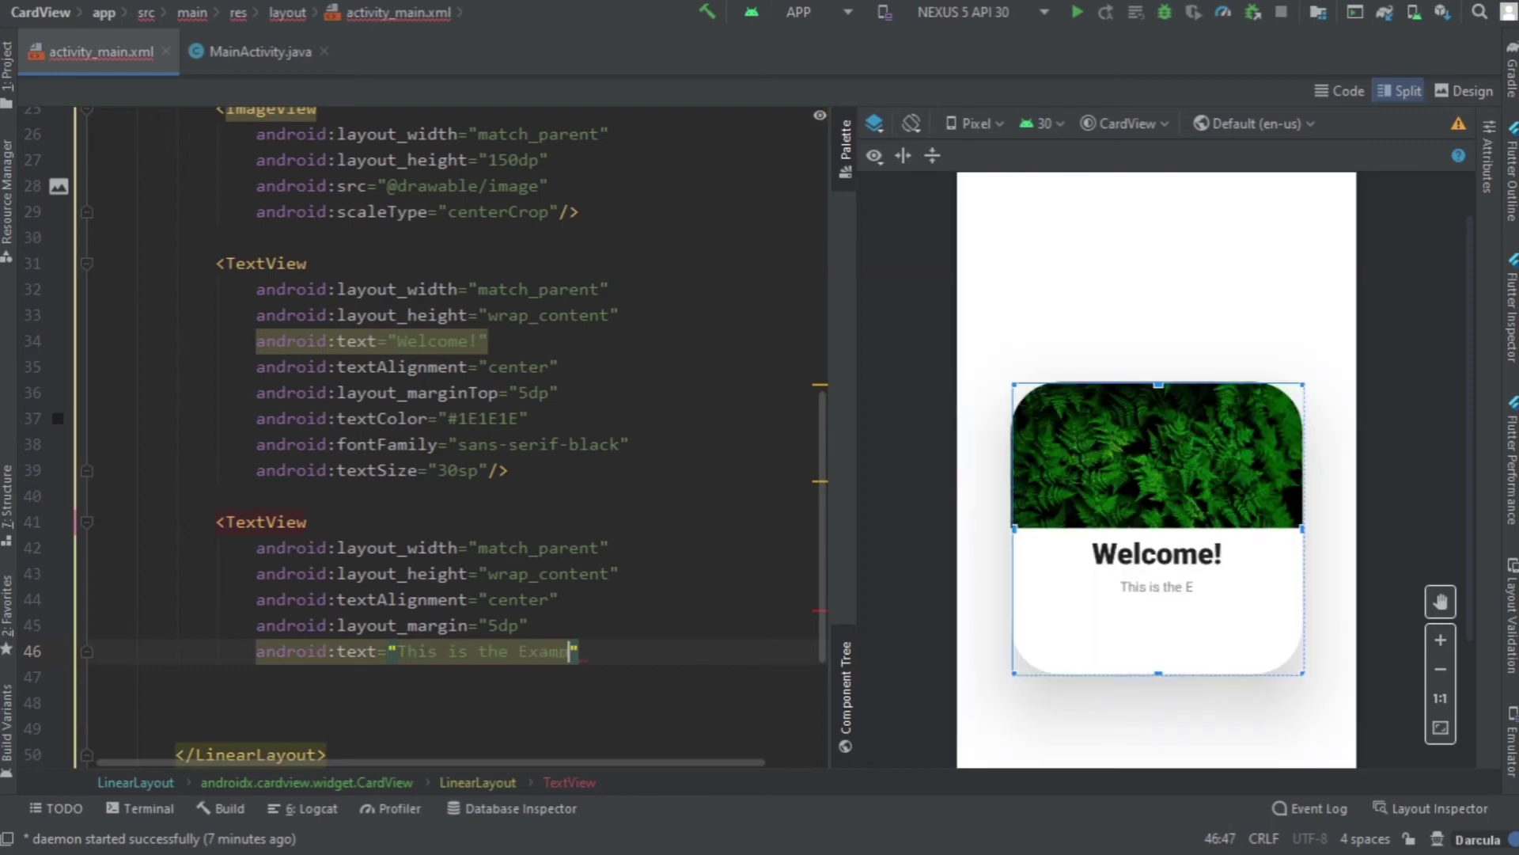
pyautogui.write('of Card')
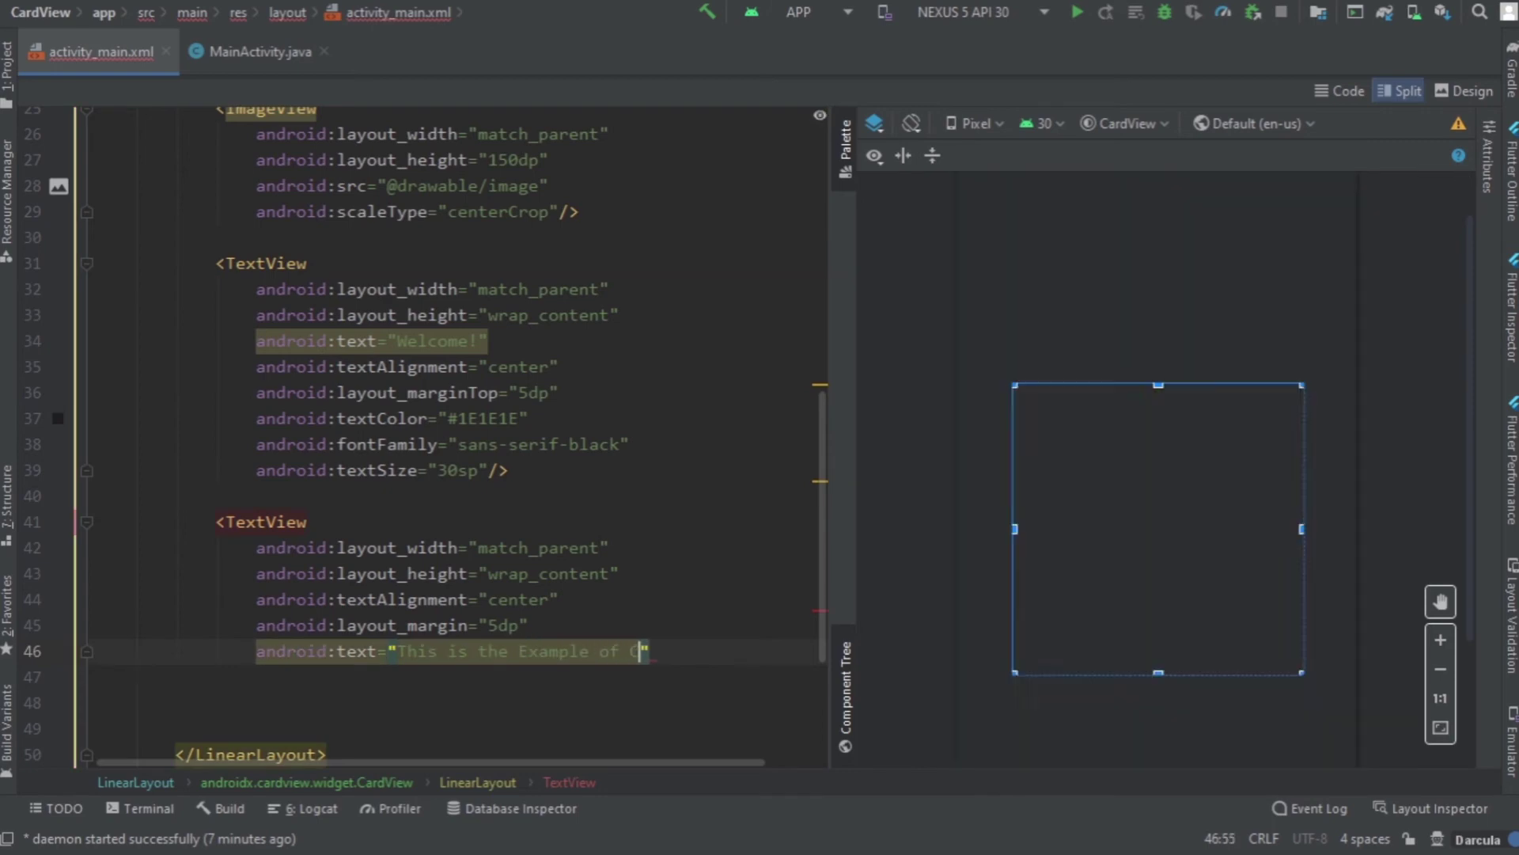
pyautogui.write('View ')
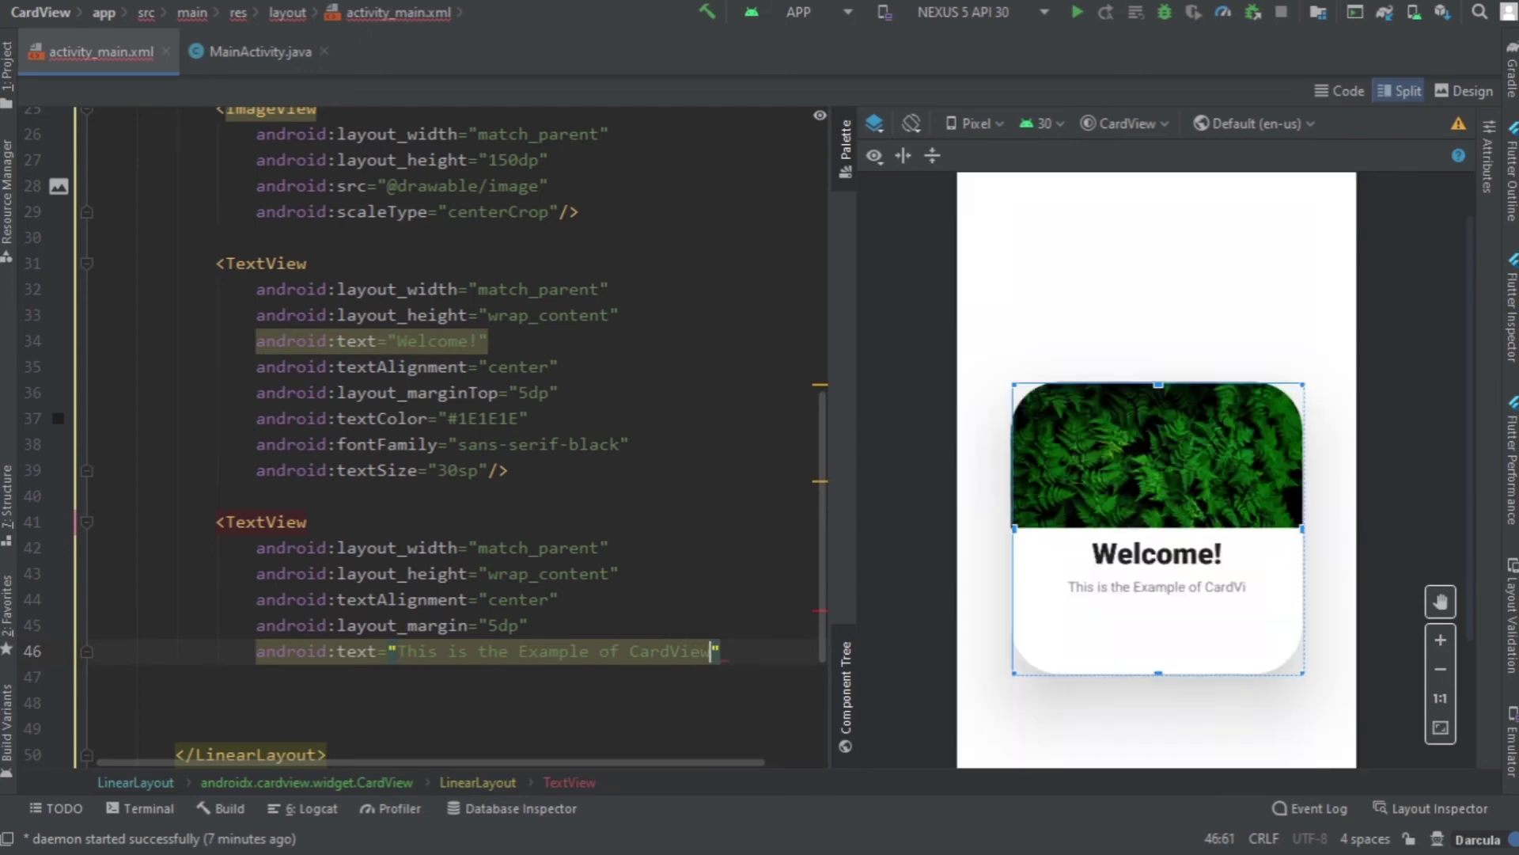
pyautogui.write('and No')
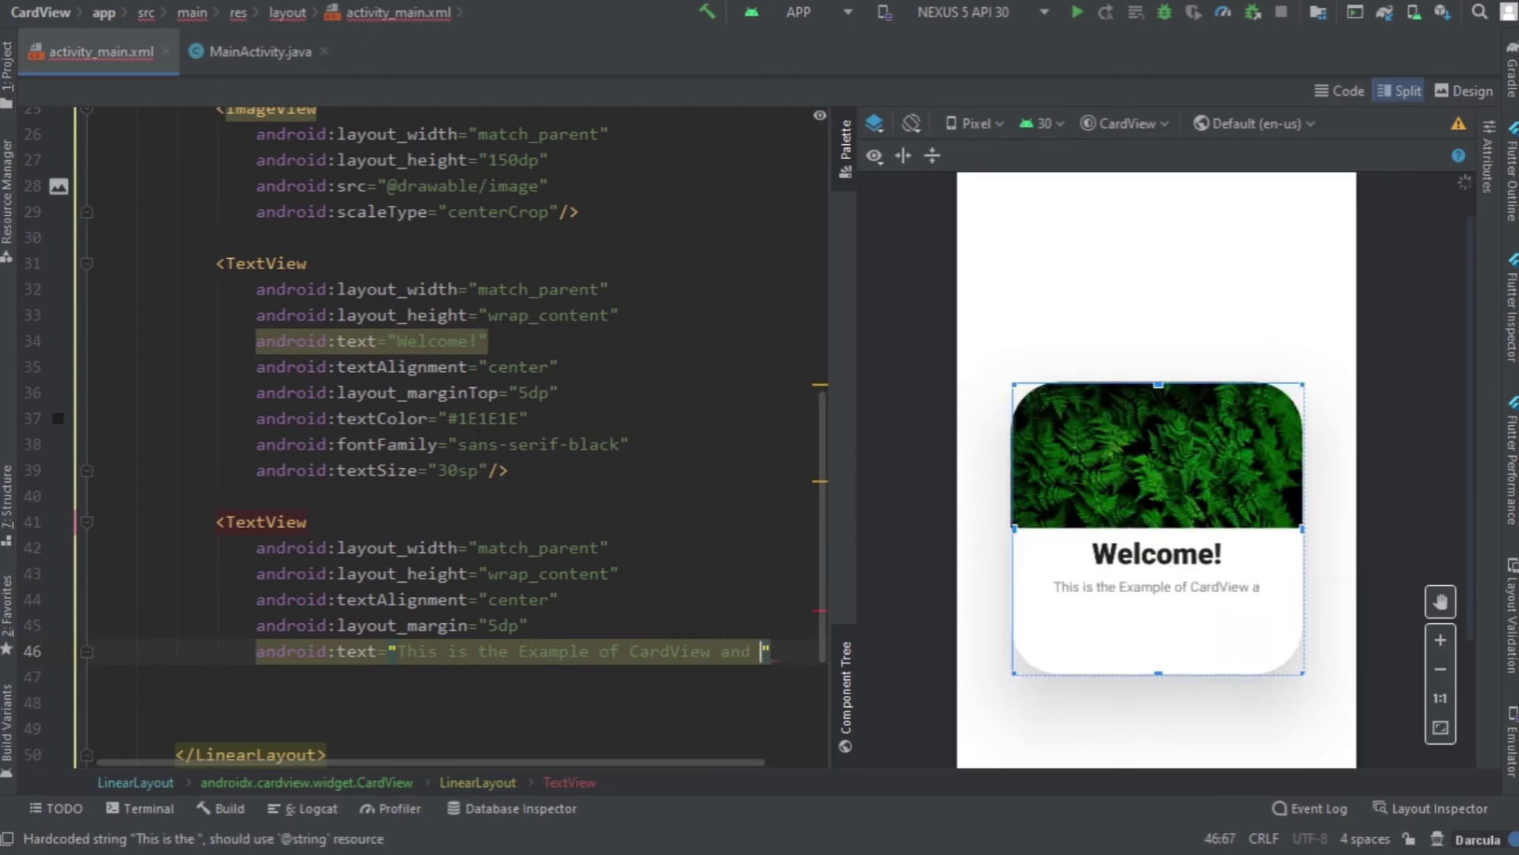
pyautogui.write('hing ')
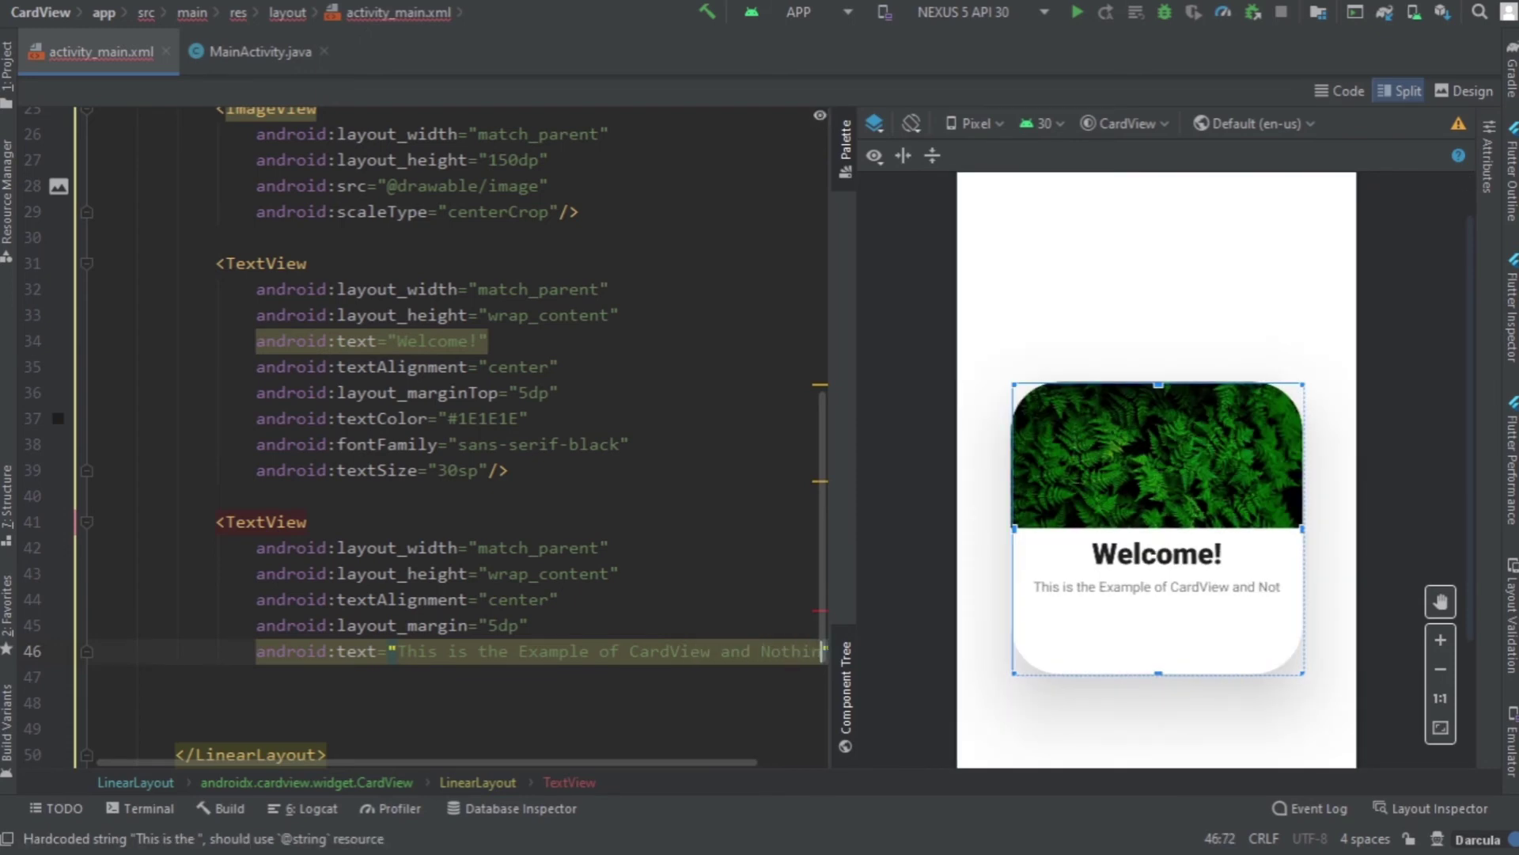
pyautogui.write('more to ')
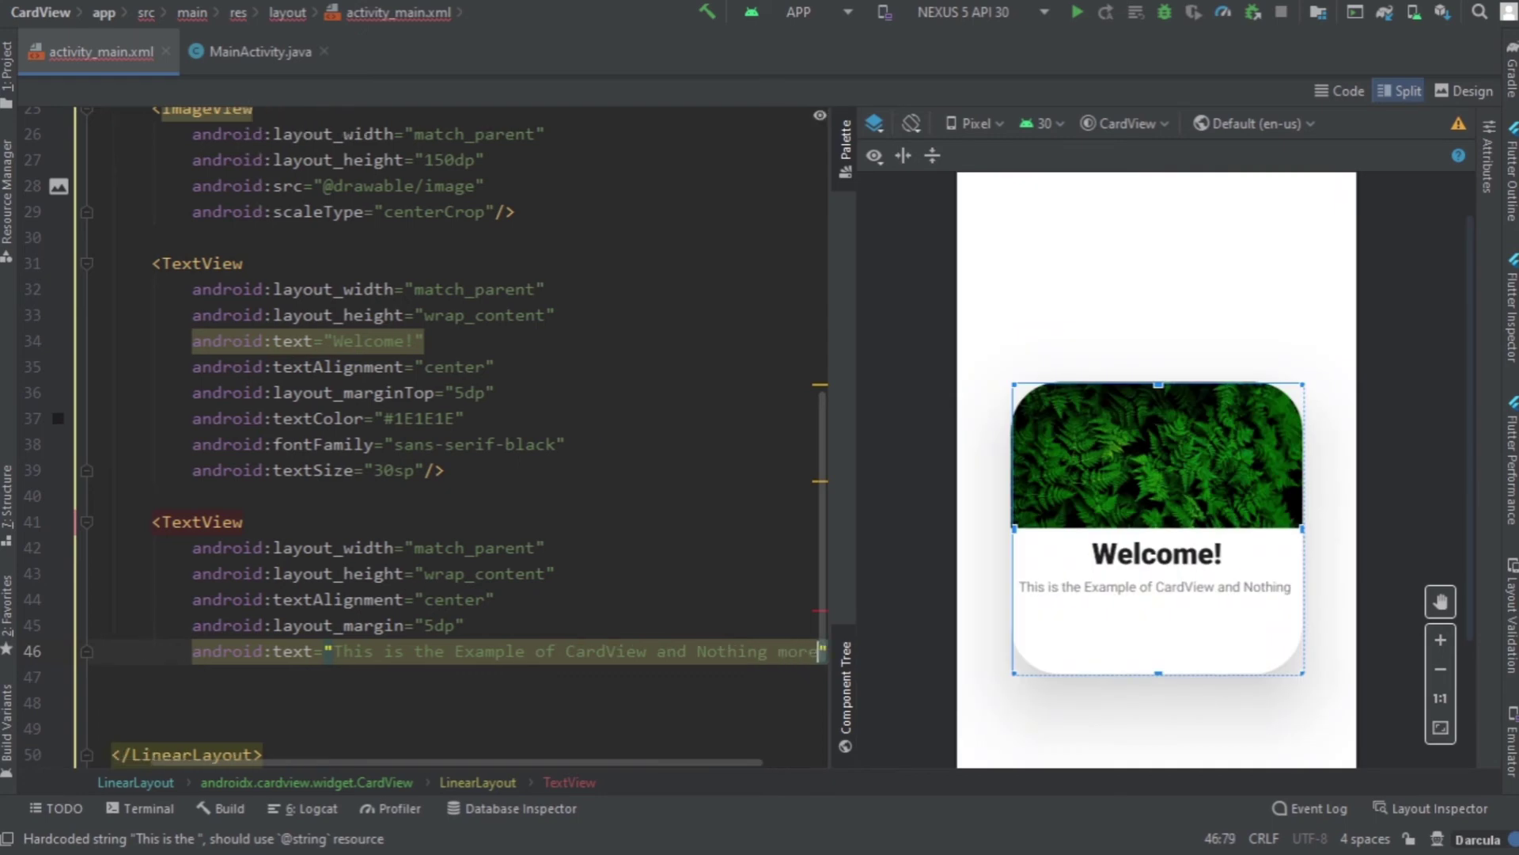
pyautogui.write('say.')
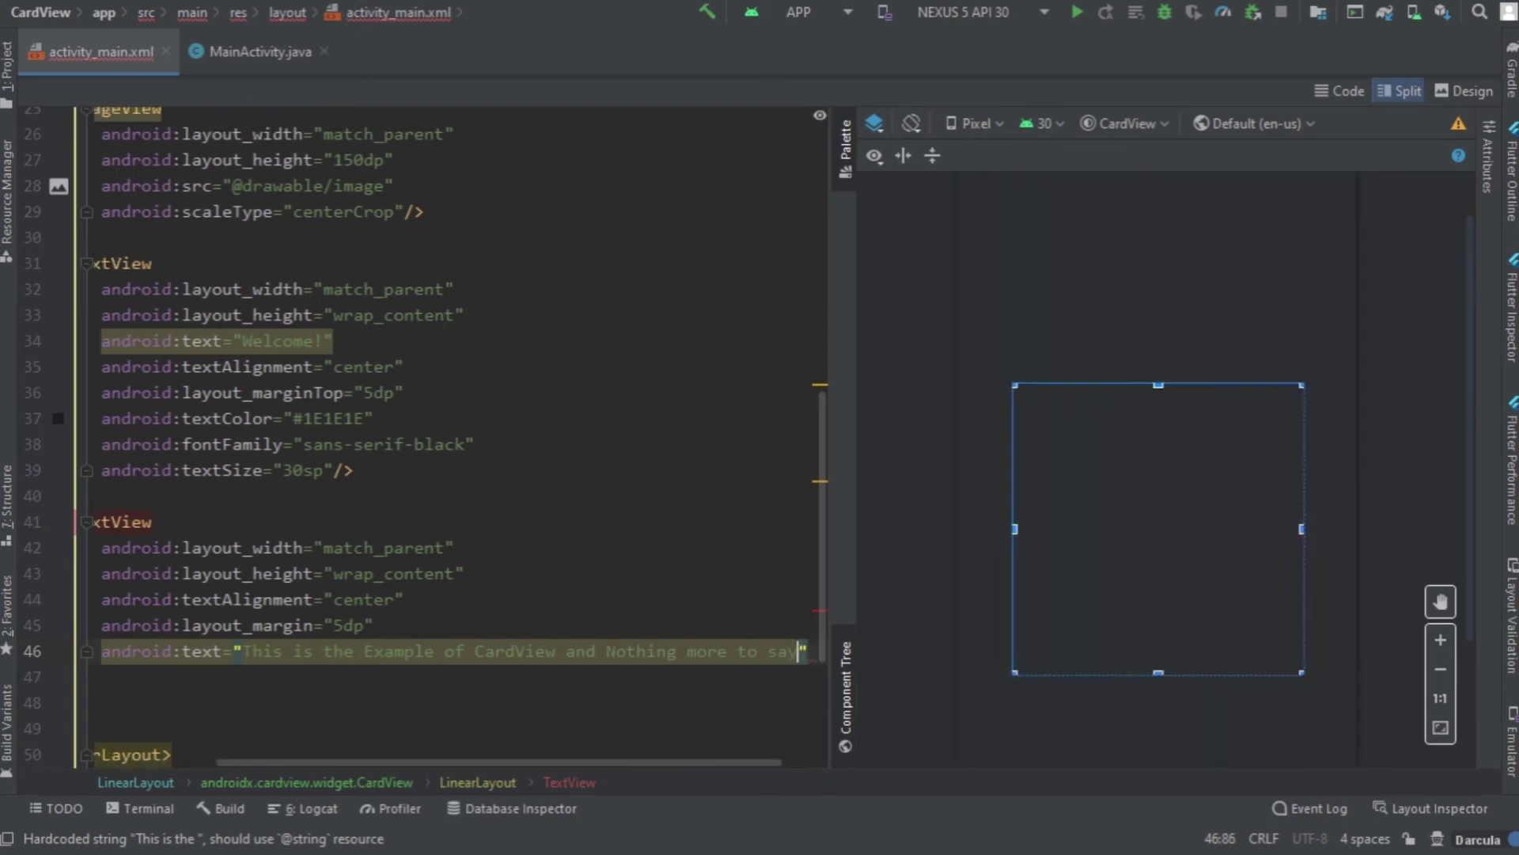
pyautogui.write(' Thnak')
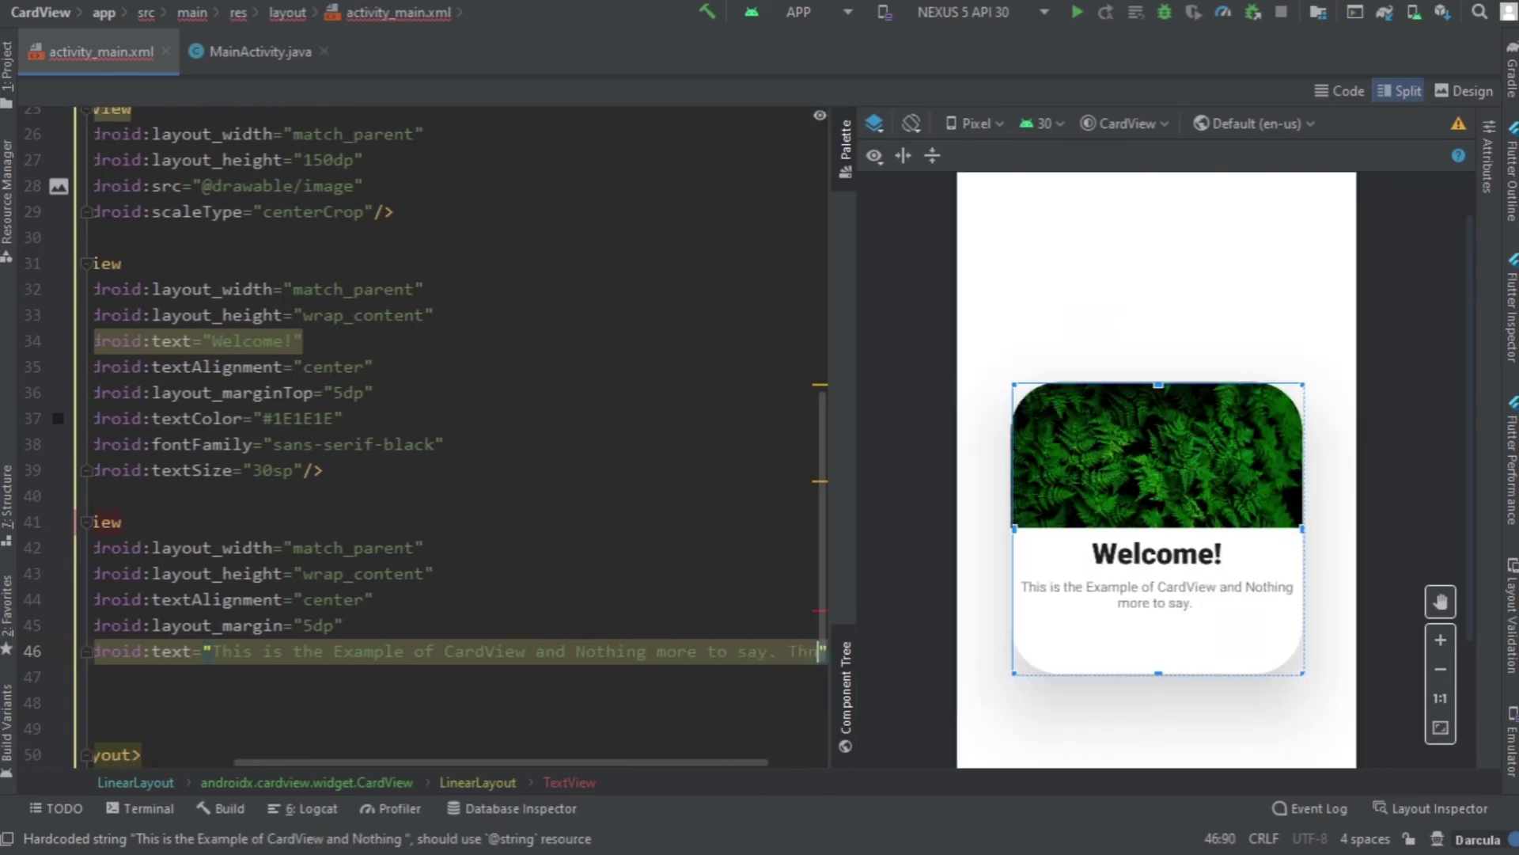
pyautogui.press('BackSpace')
pyautogui.press('BackSpace')
pyautogui.press('BackSpace')
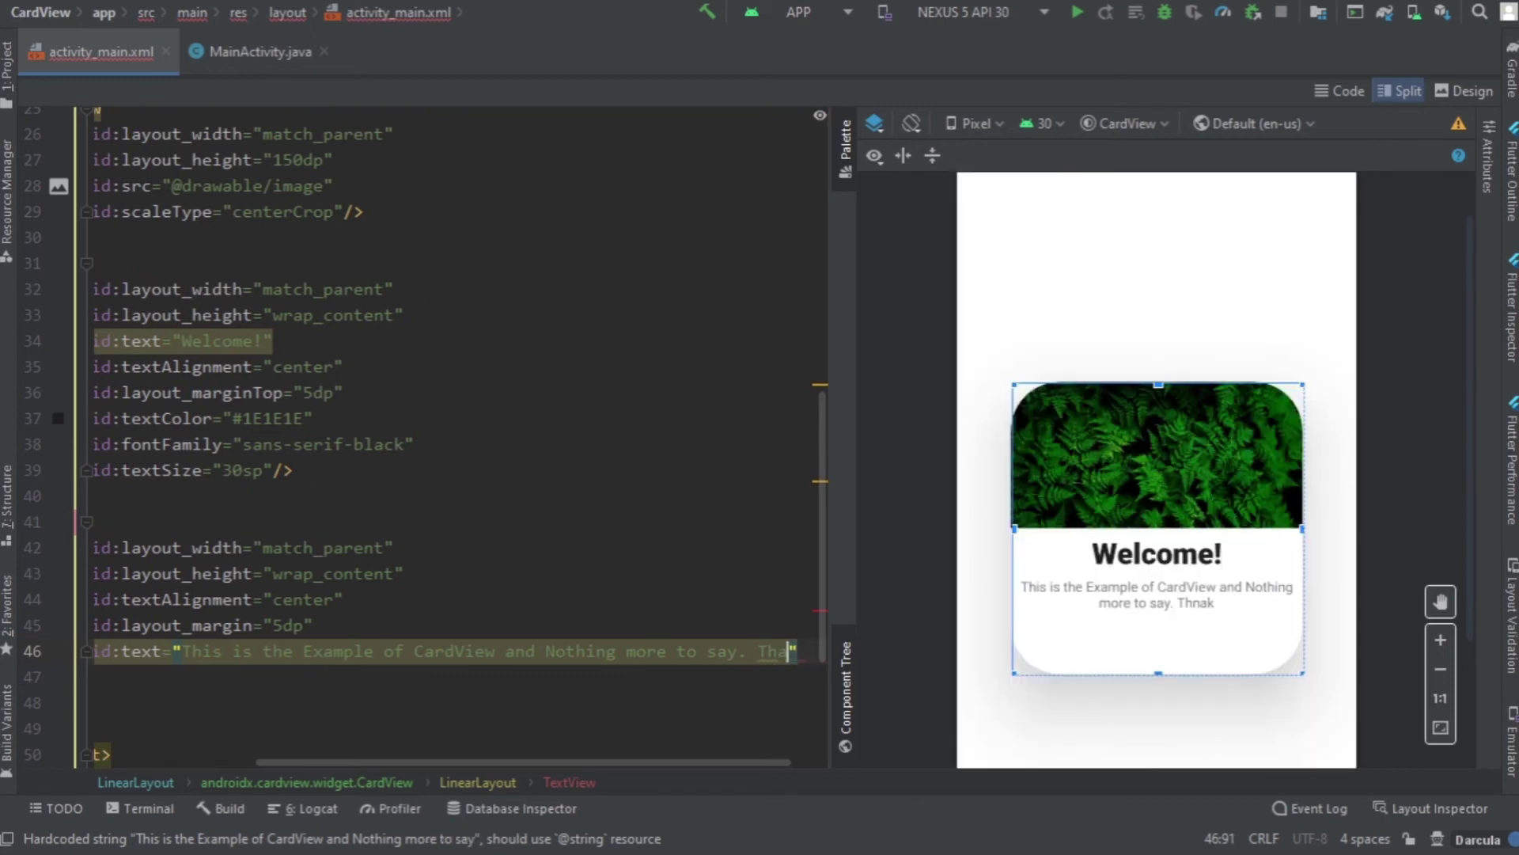
pyautogui.write('ank you')
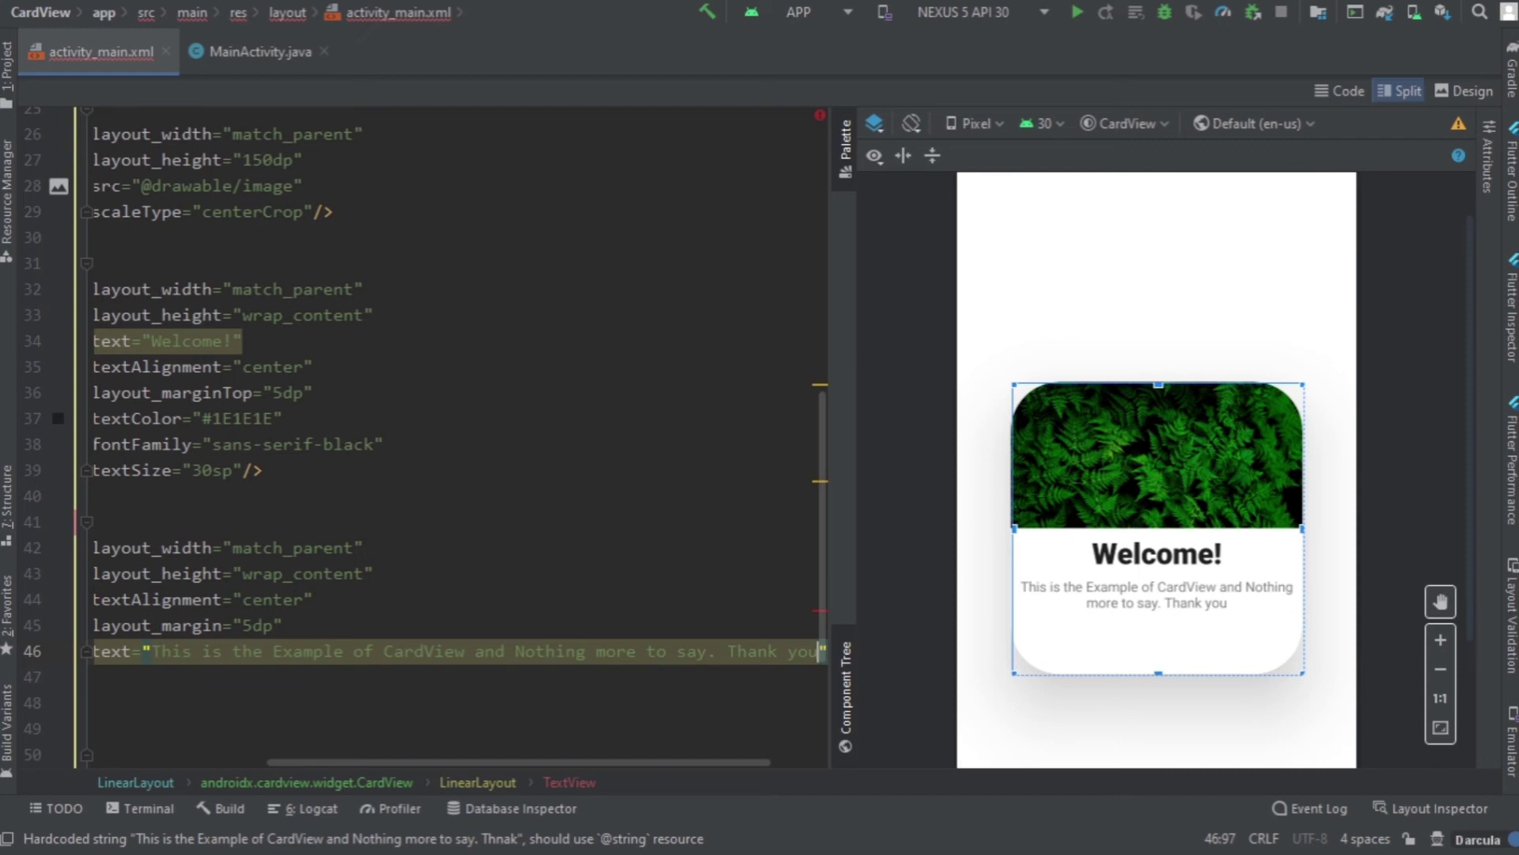
# Step: Give the description a 20sp textSize and change its margin from 5dp to 10dp
pyautogui.press('Right')
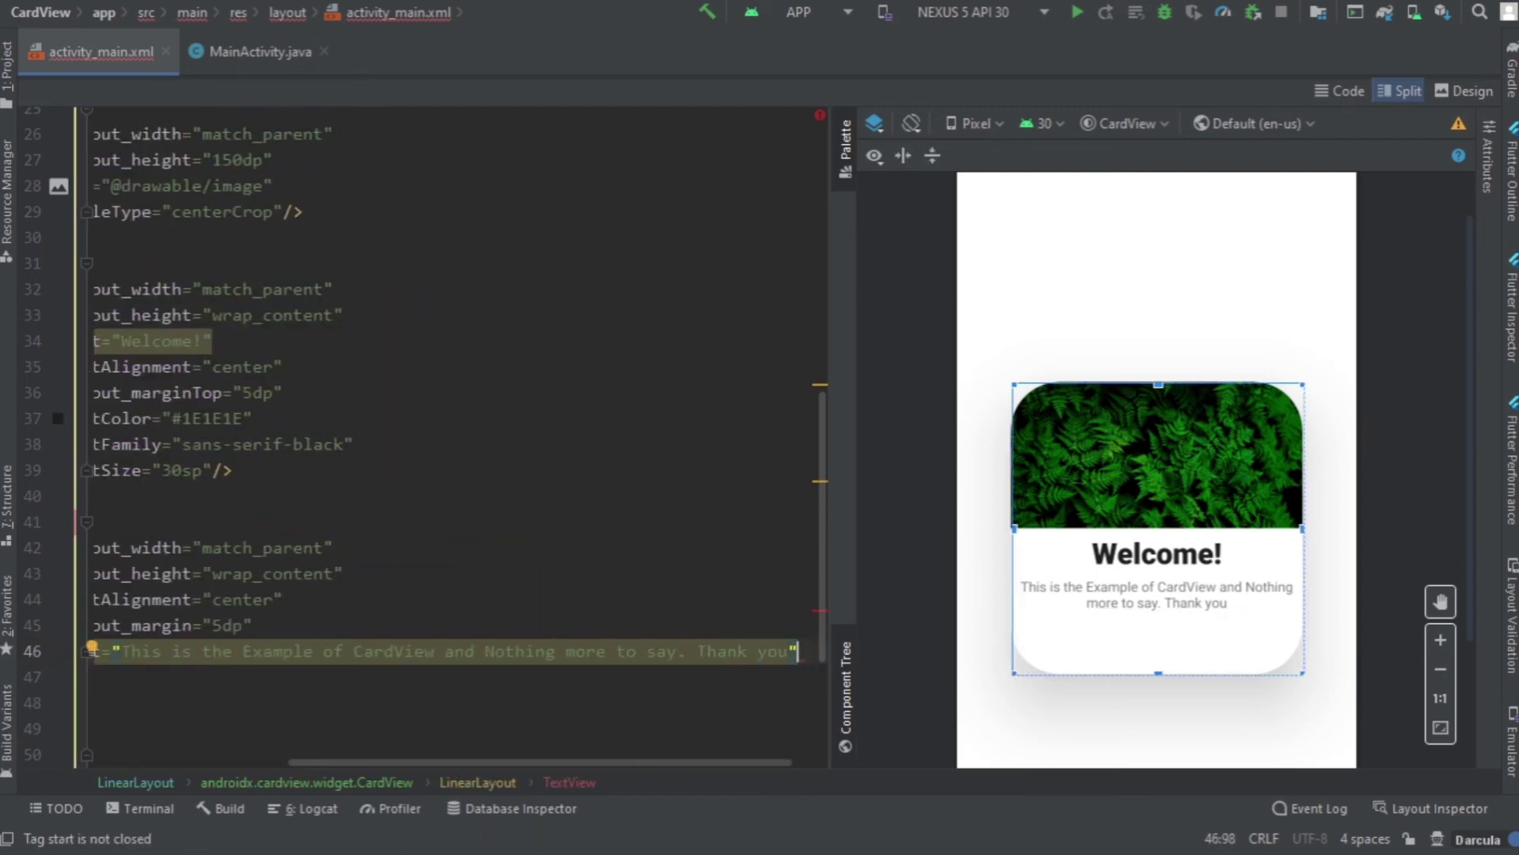
pyautogui.press('Return')
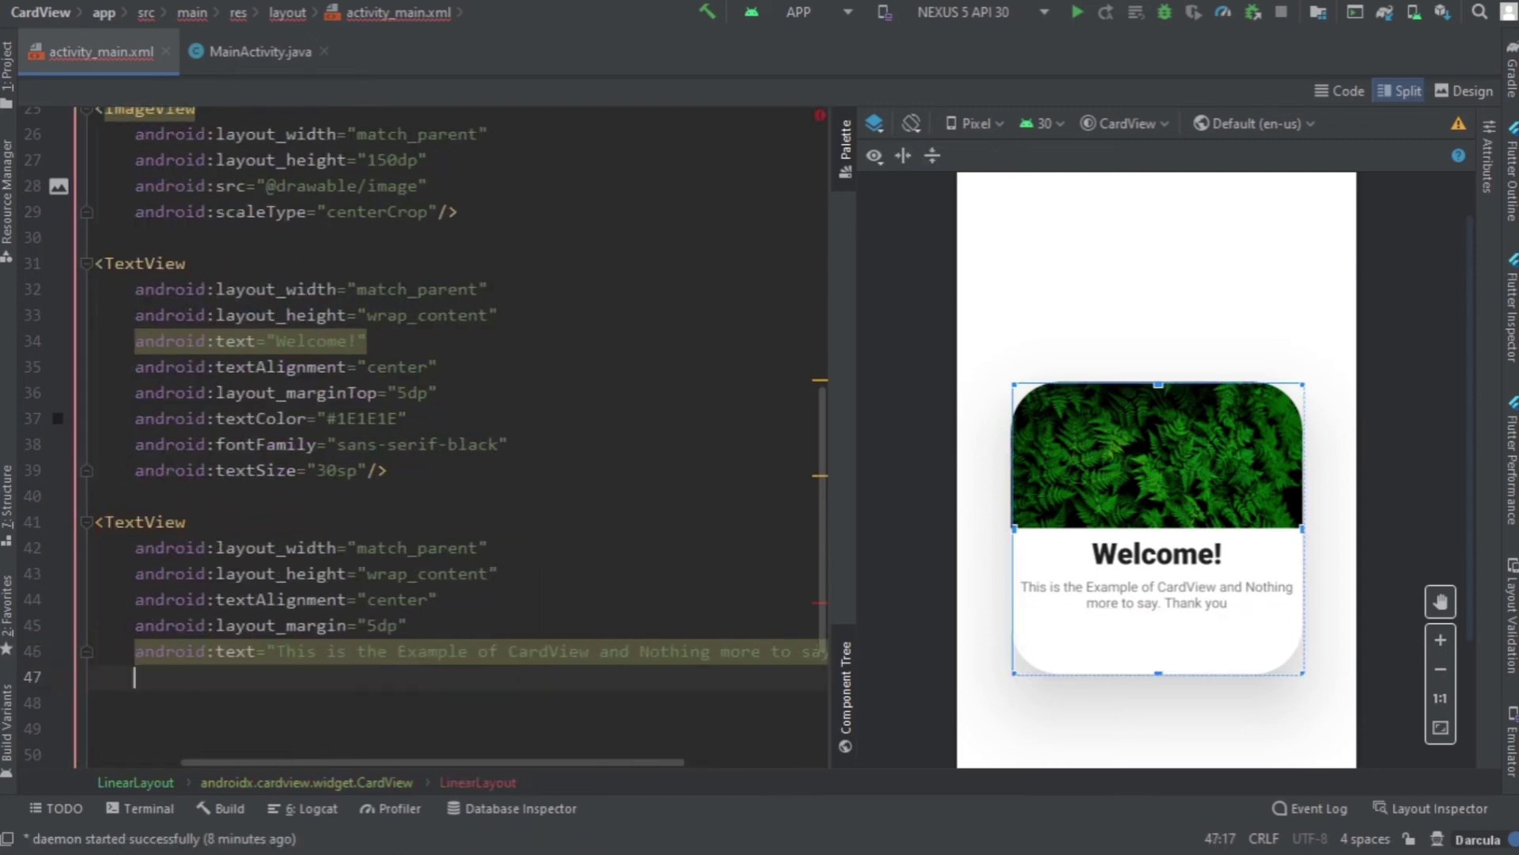
pyautogui.write('te')
pyautogui.press('Return')
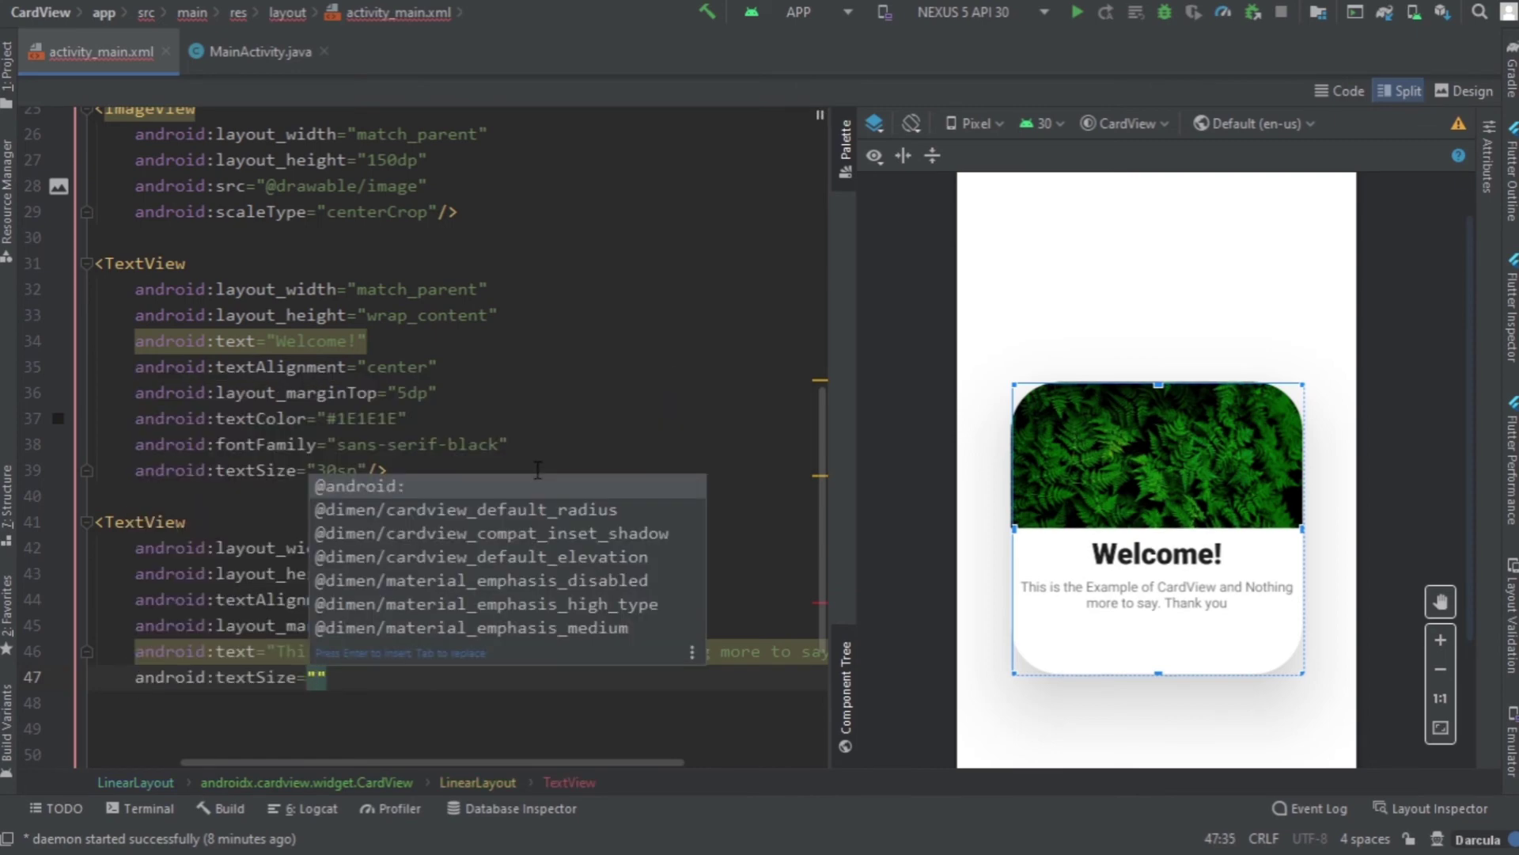
pyautogui.write('20s')
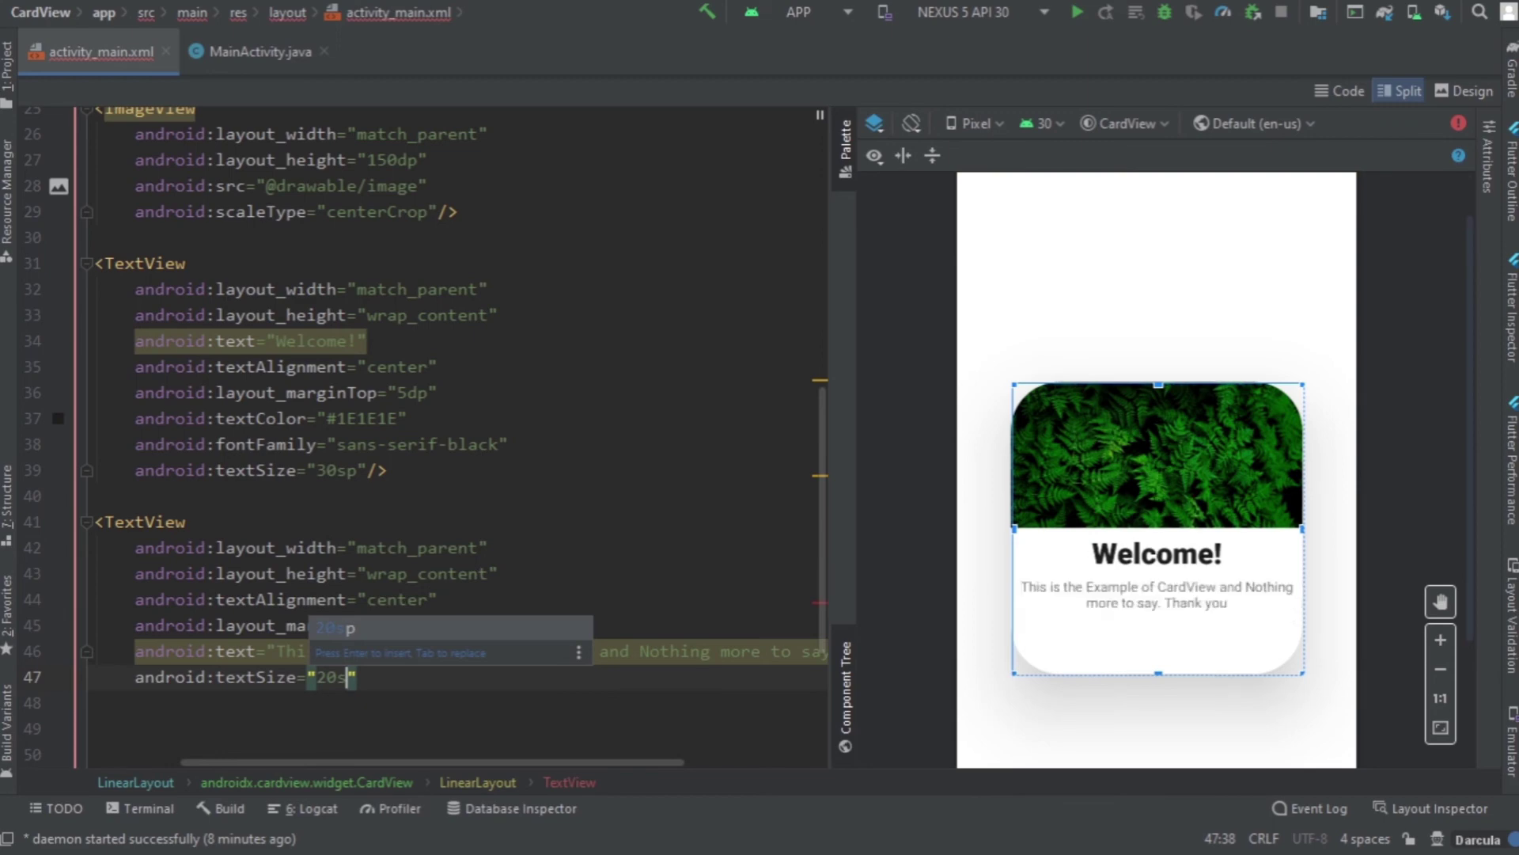
pyautogui.write('p')
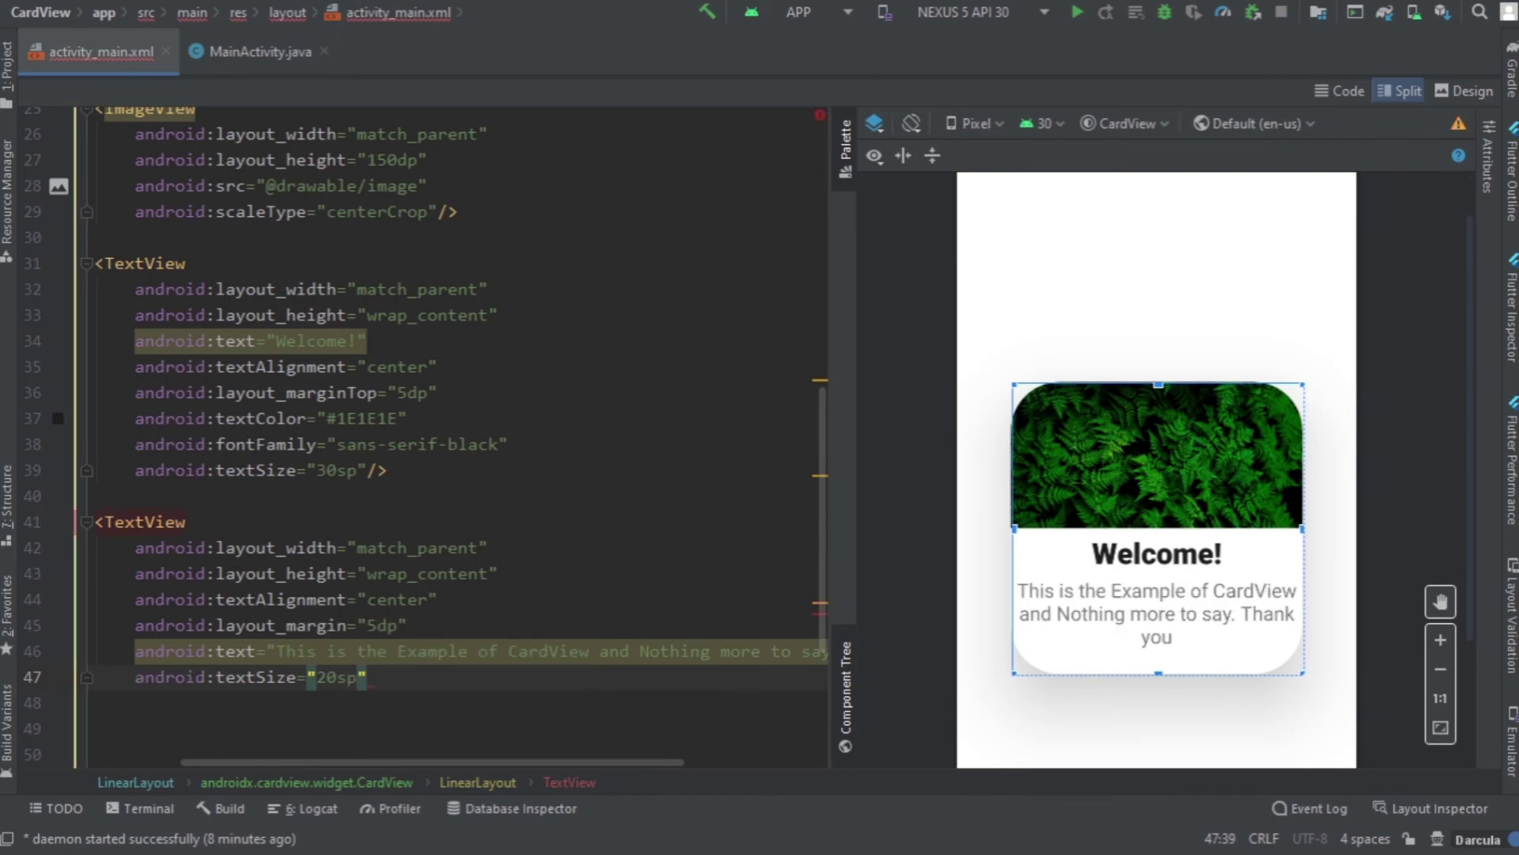
pyautogui.click(374, 626)
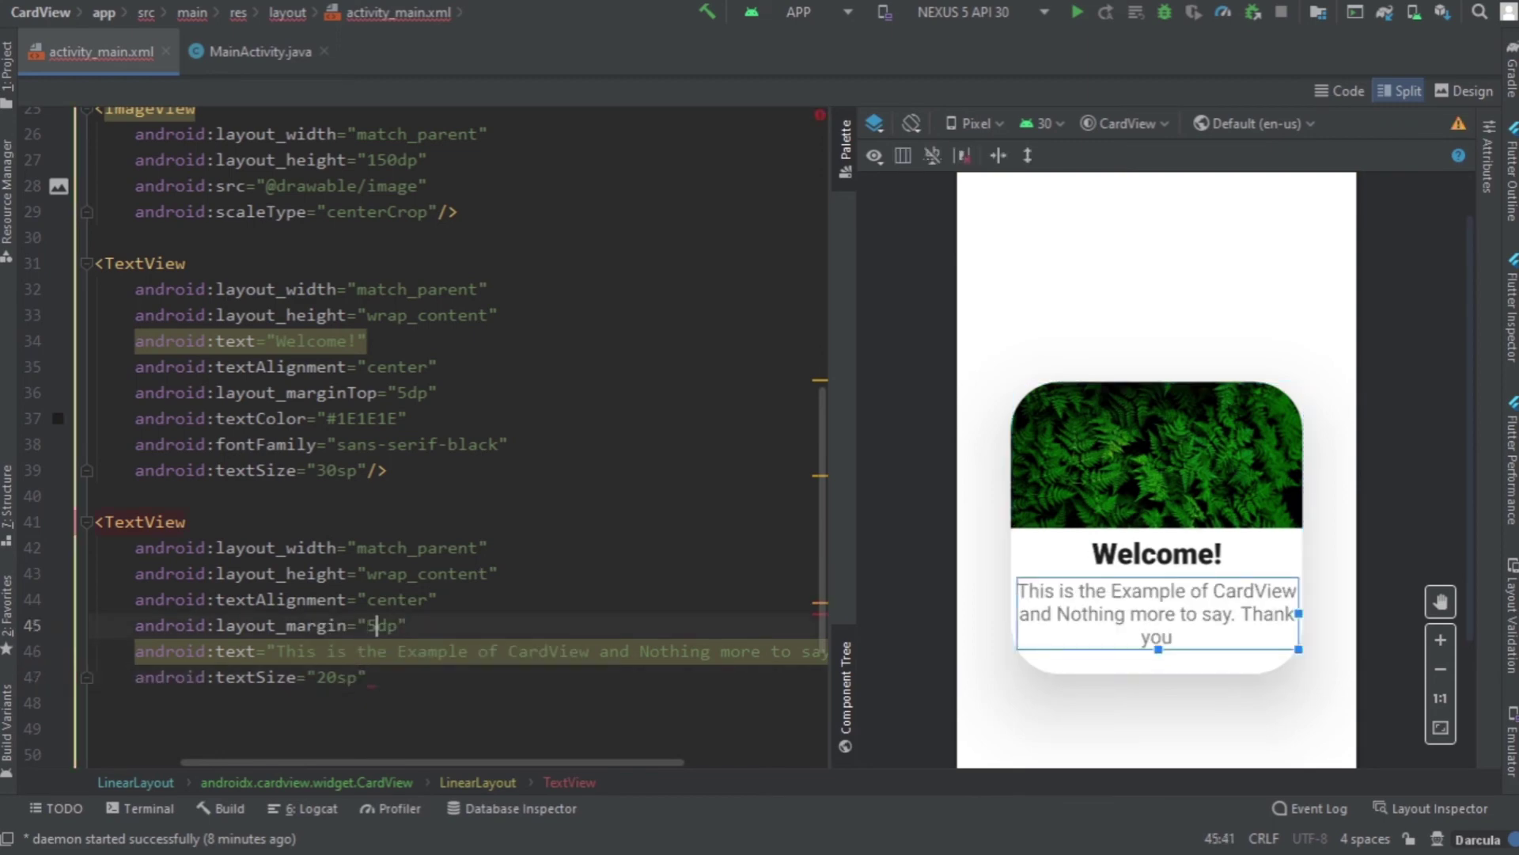
pyautogui.press('BackSpace')
pyautogui.write('10')
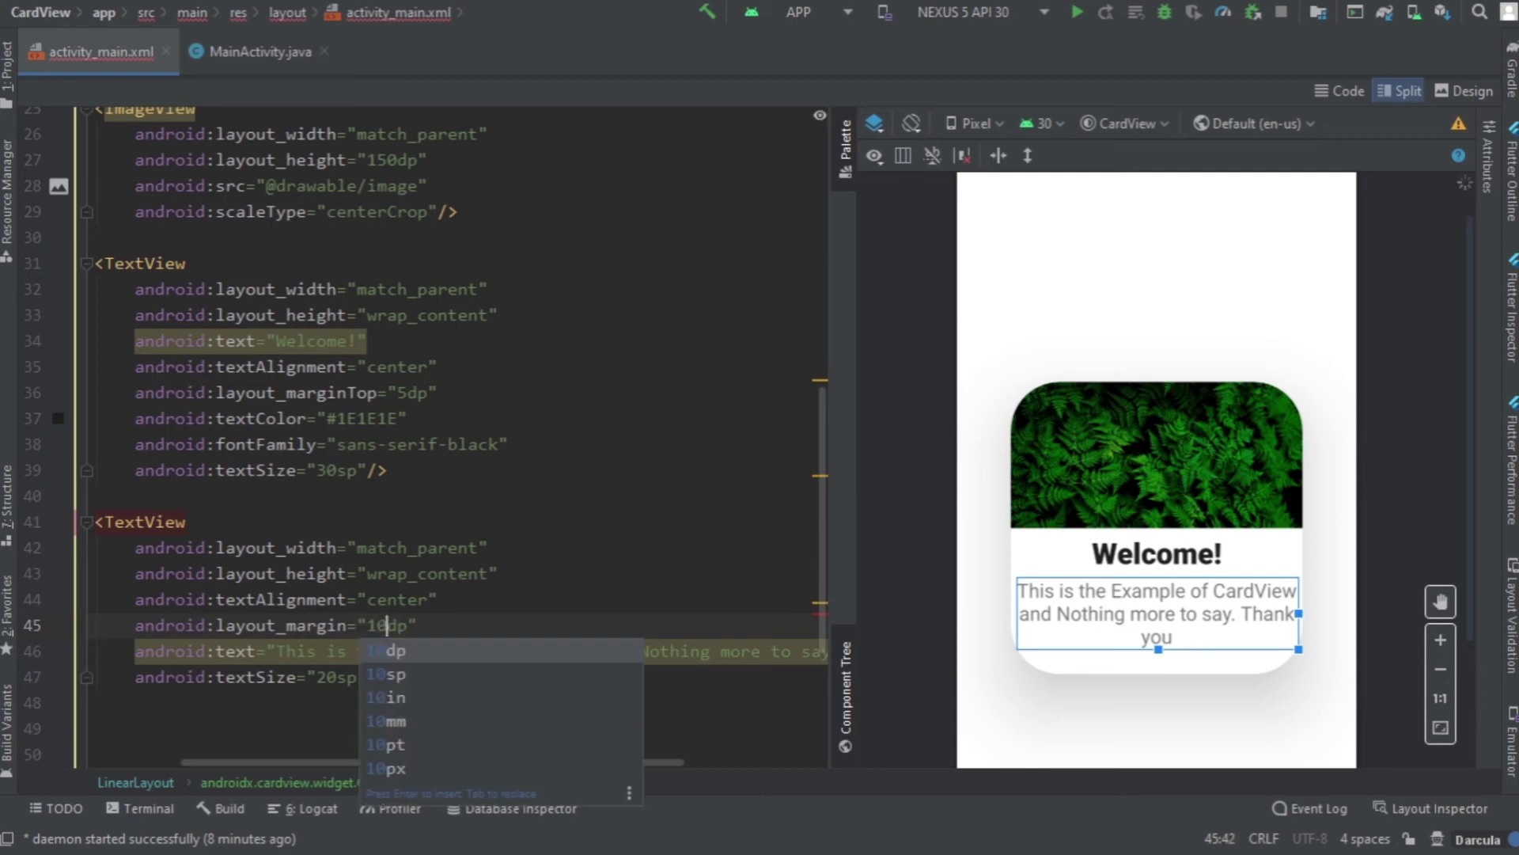
pyautogui.press('Up')
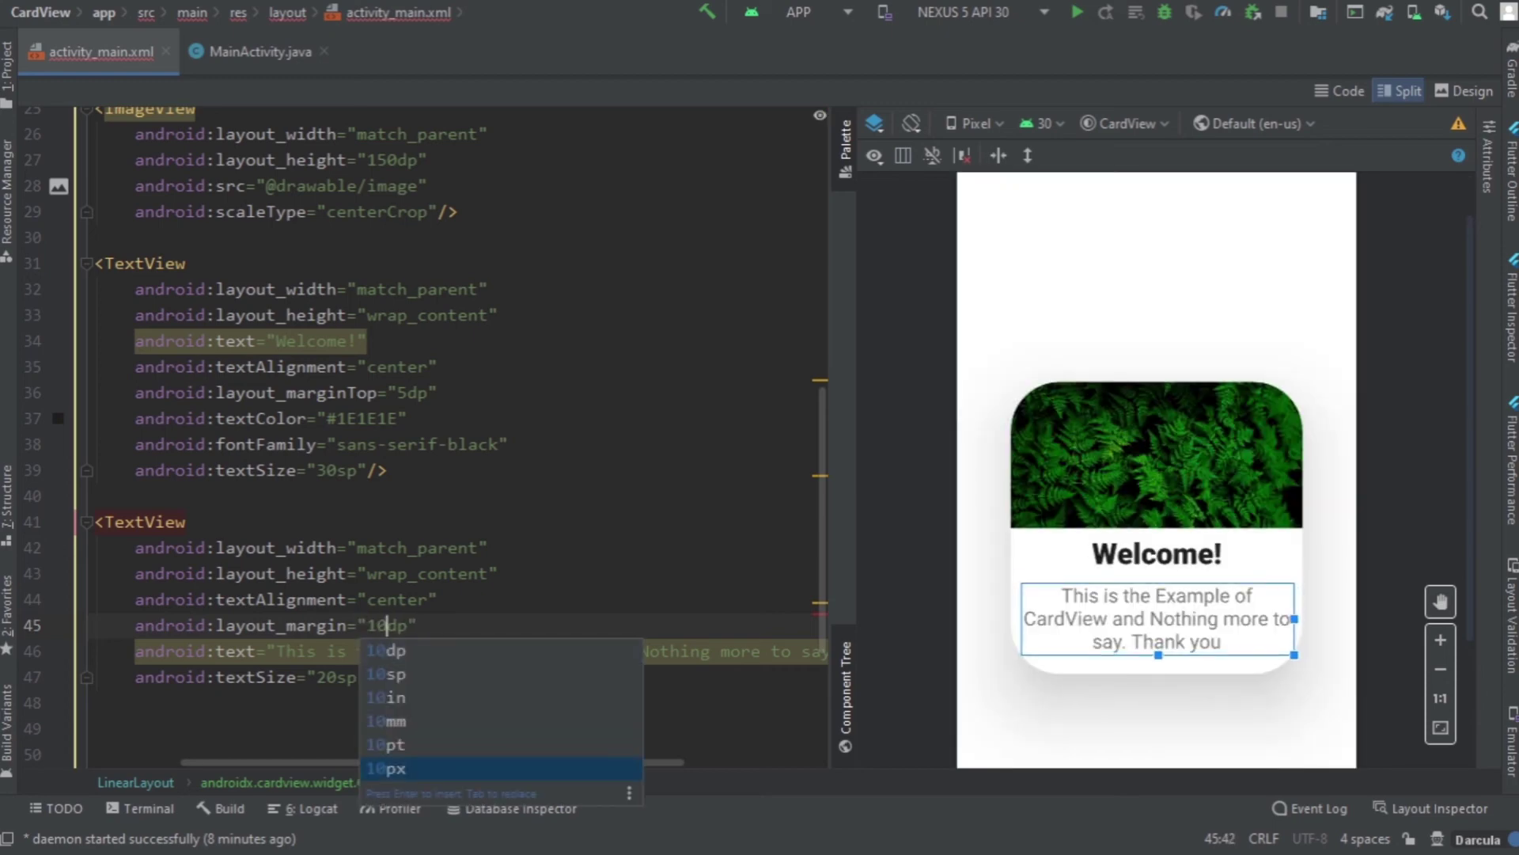
pyautogui.click(363, 676)
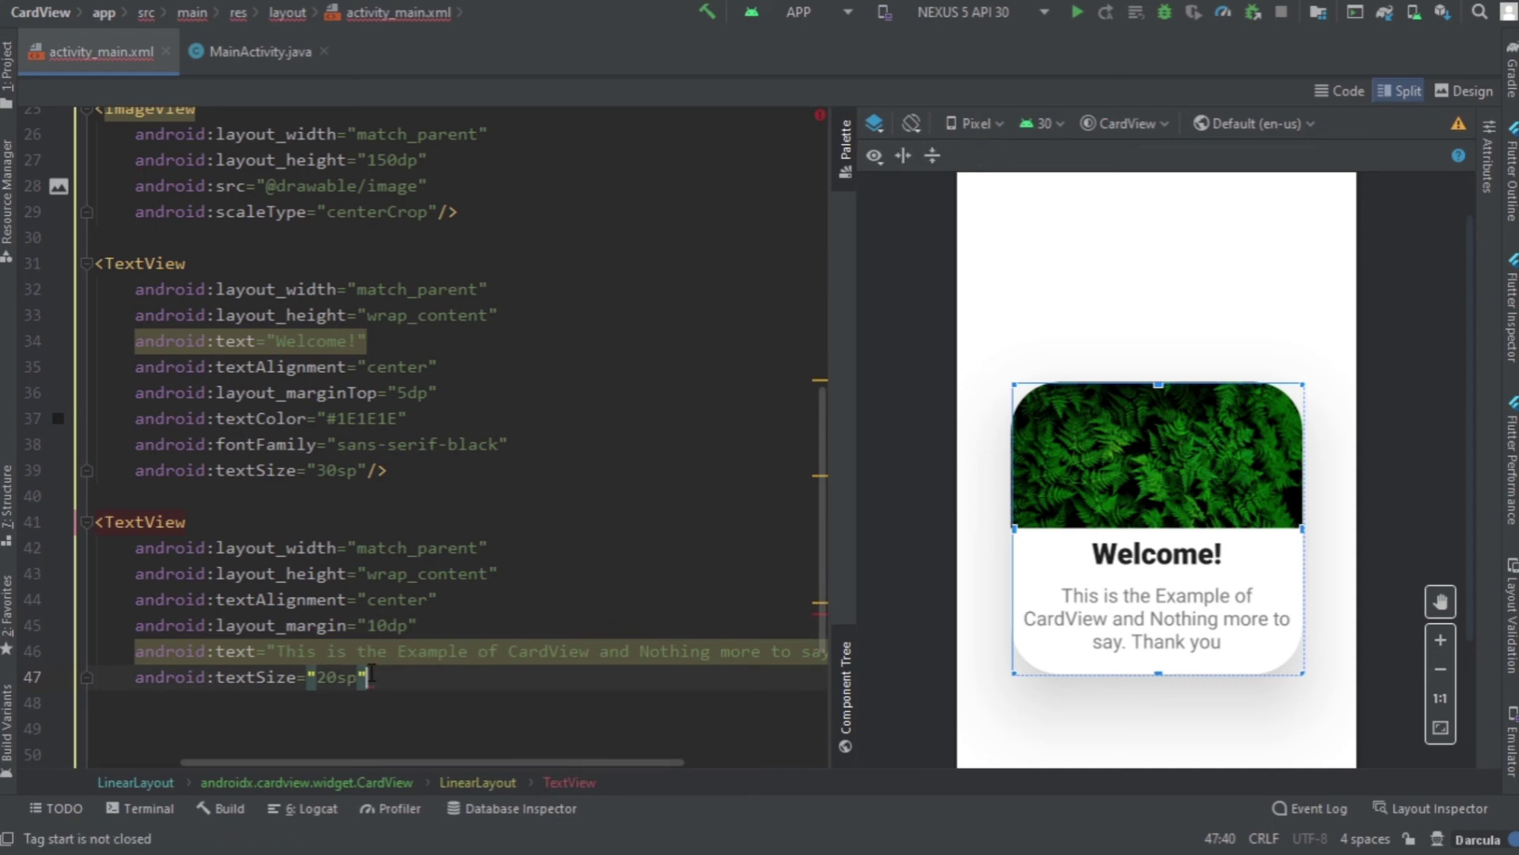
# Step: Add a textColor to the description, pasting the title's #1E1E1E value
pyautogui.press('Return')
pyautogui.write('col')
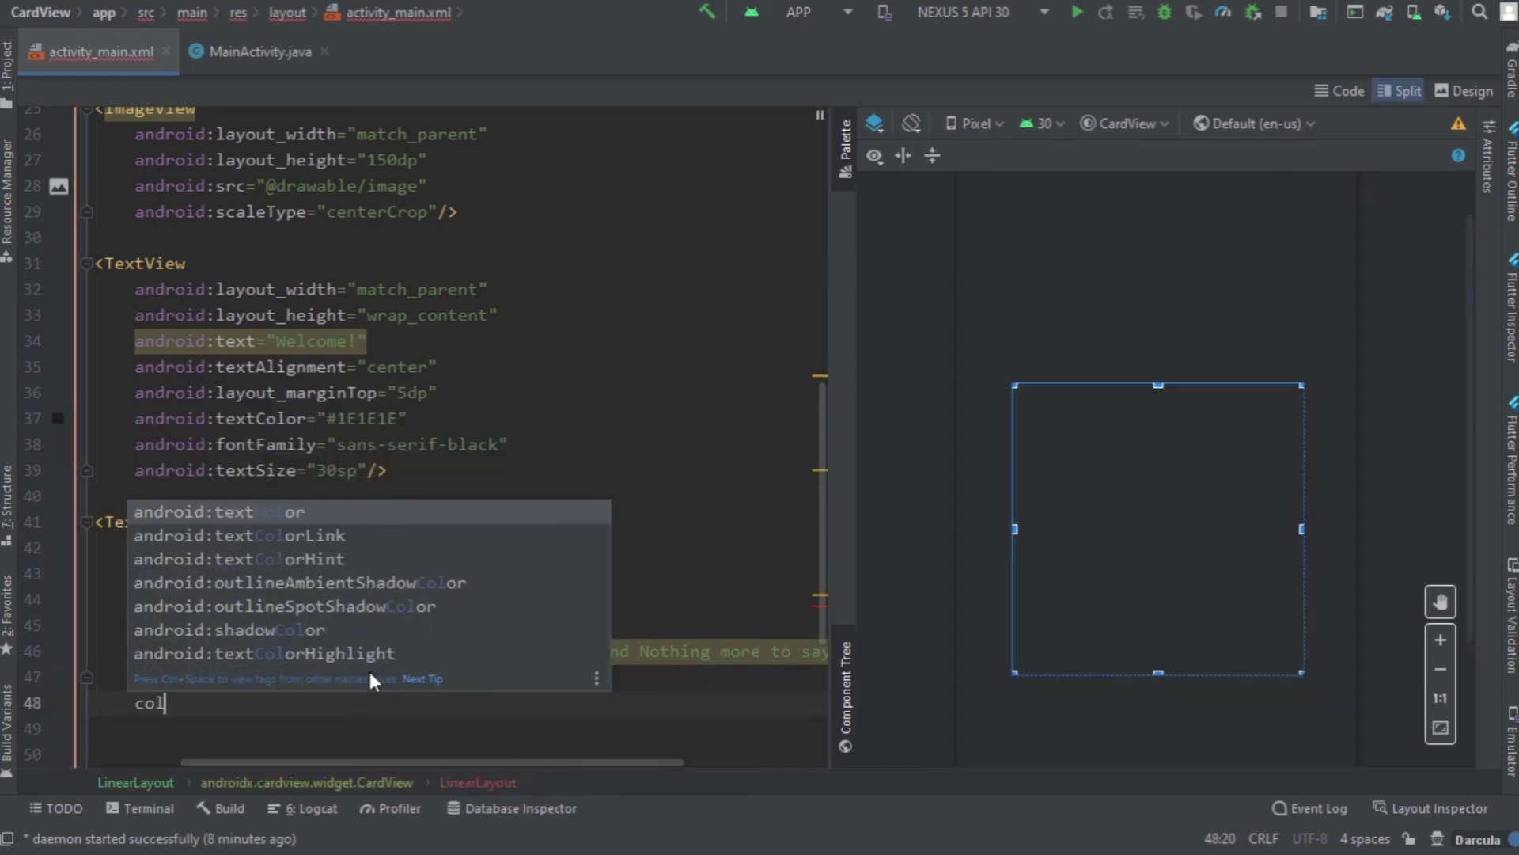
pyautogui.press('Return')
pyautogui.press('Escape')
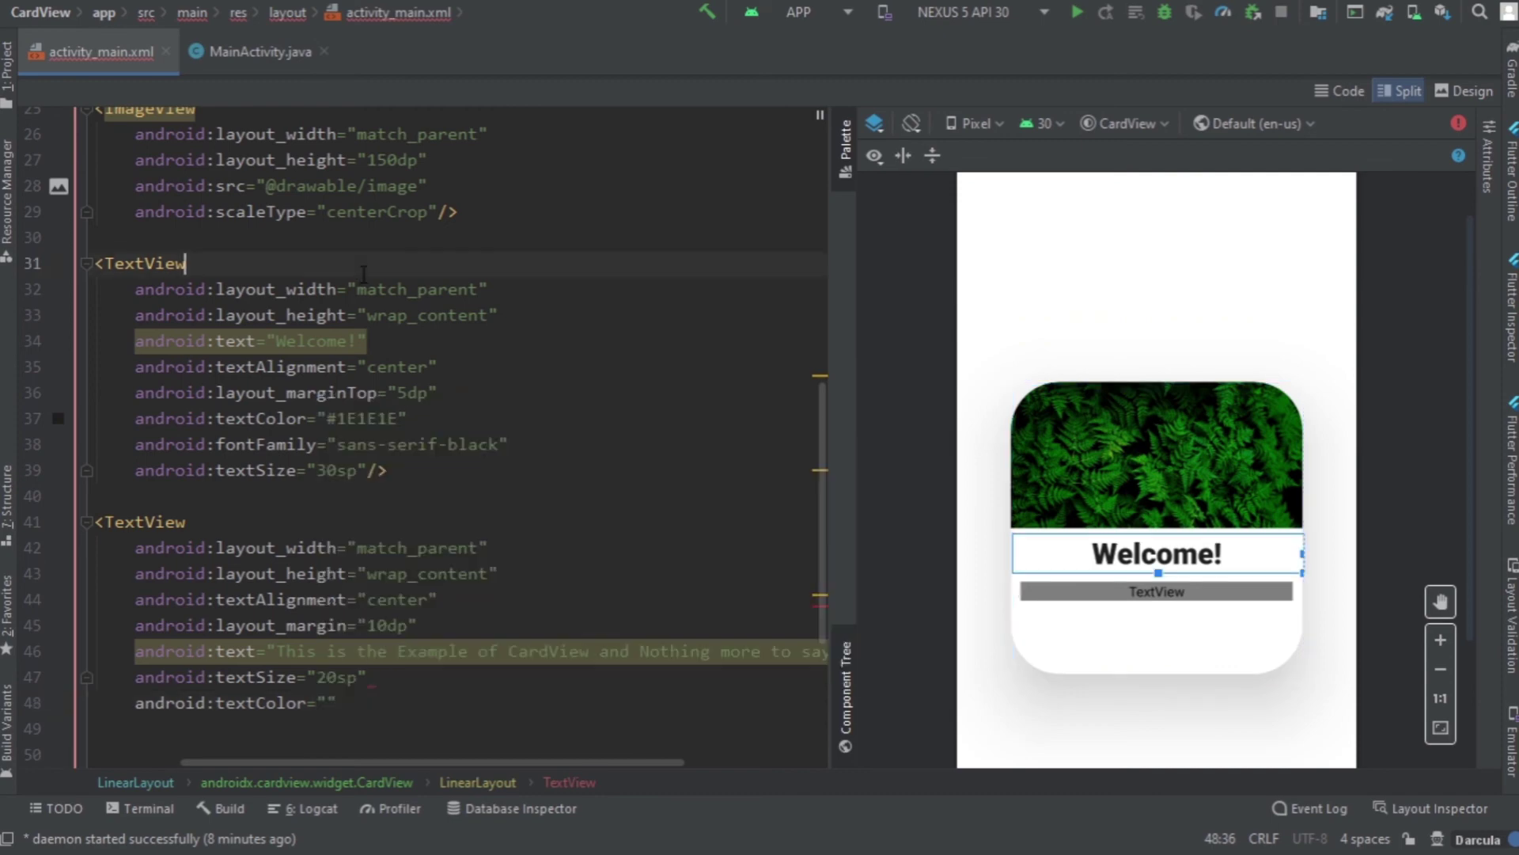
pyautogui.moveTo(330, 418); pyautogui.dragTo(401, 418)
pyautogui.hotkey('ctrl', 'c')
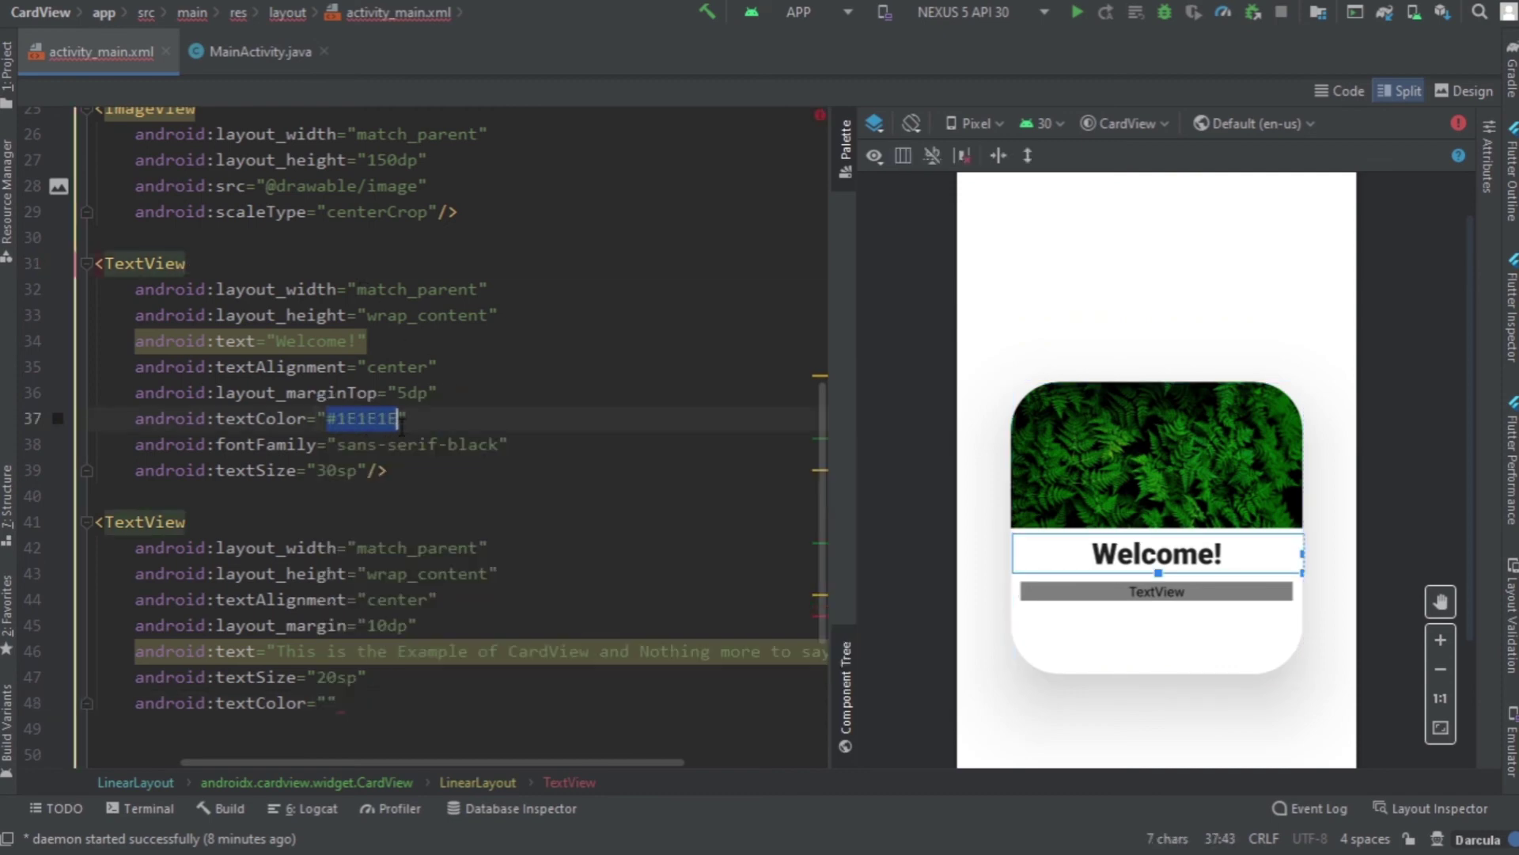
pyautogui.click(327, 703)
pyautogui.hotkey('ctrl', 'v')
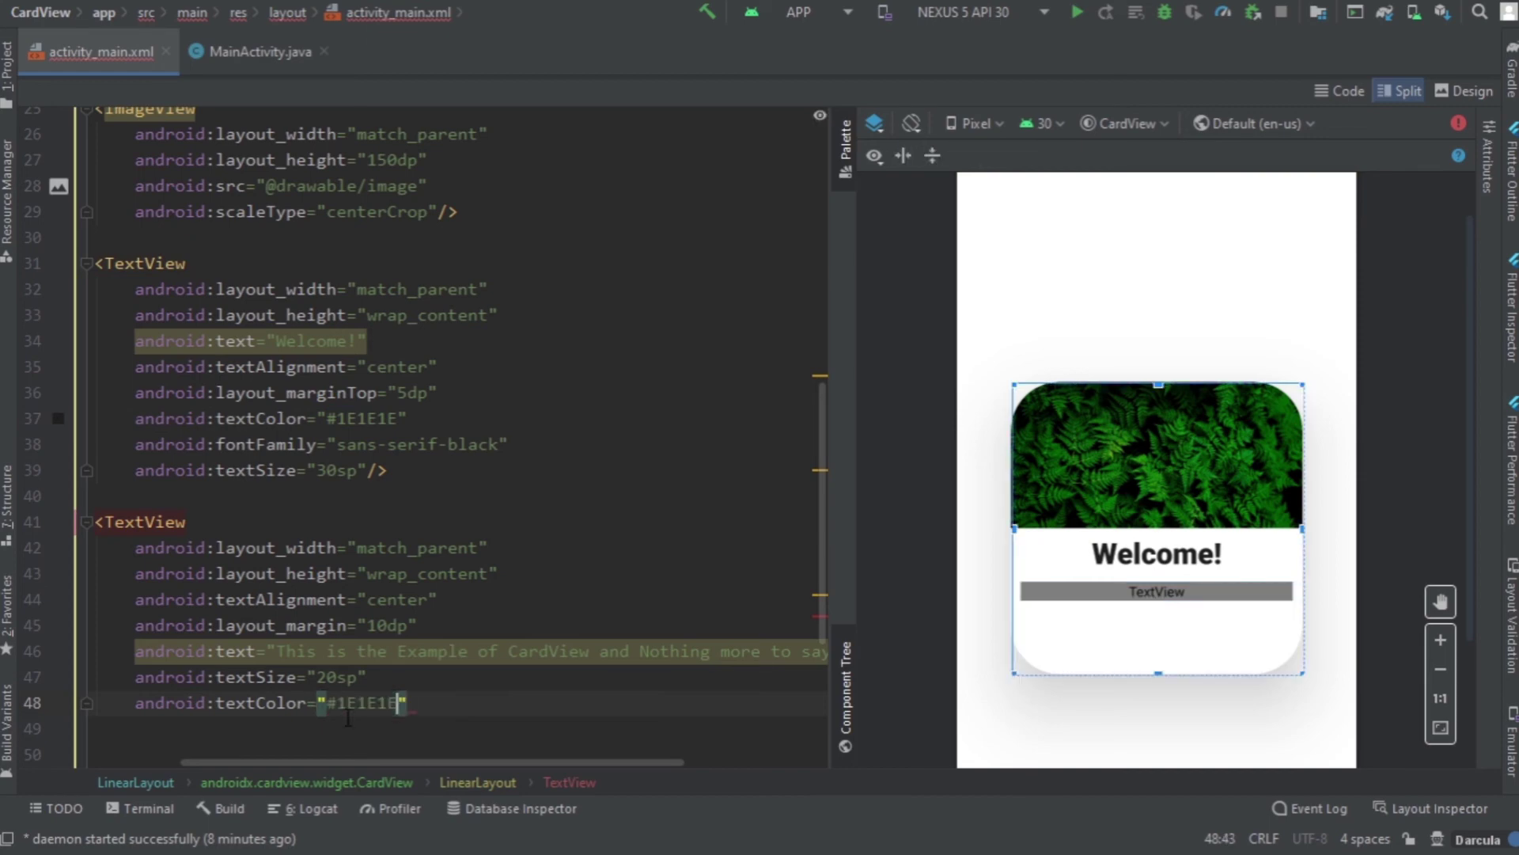
pyautogui.click(910, 608)
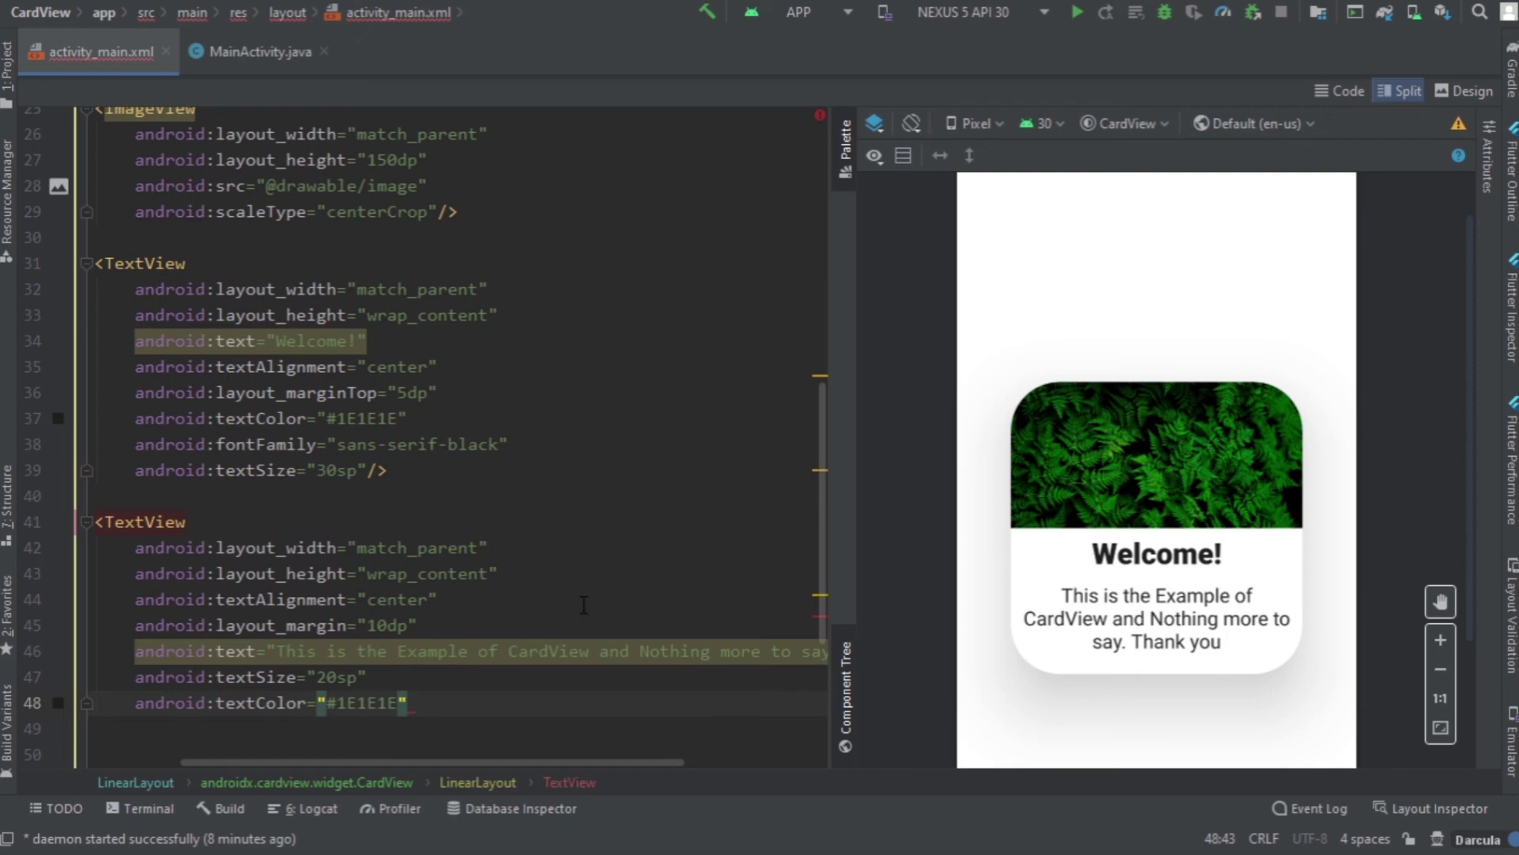
pyautogui.scroll(-3, 582, 603)
pyautogui.scroll(-2, 582, 604)
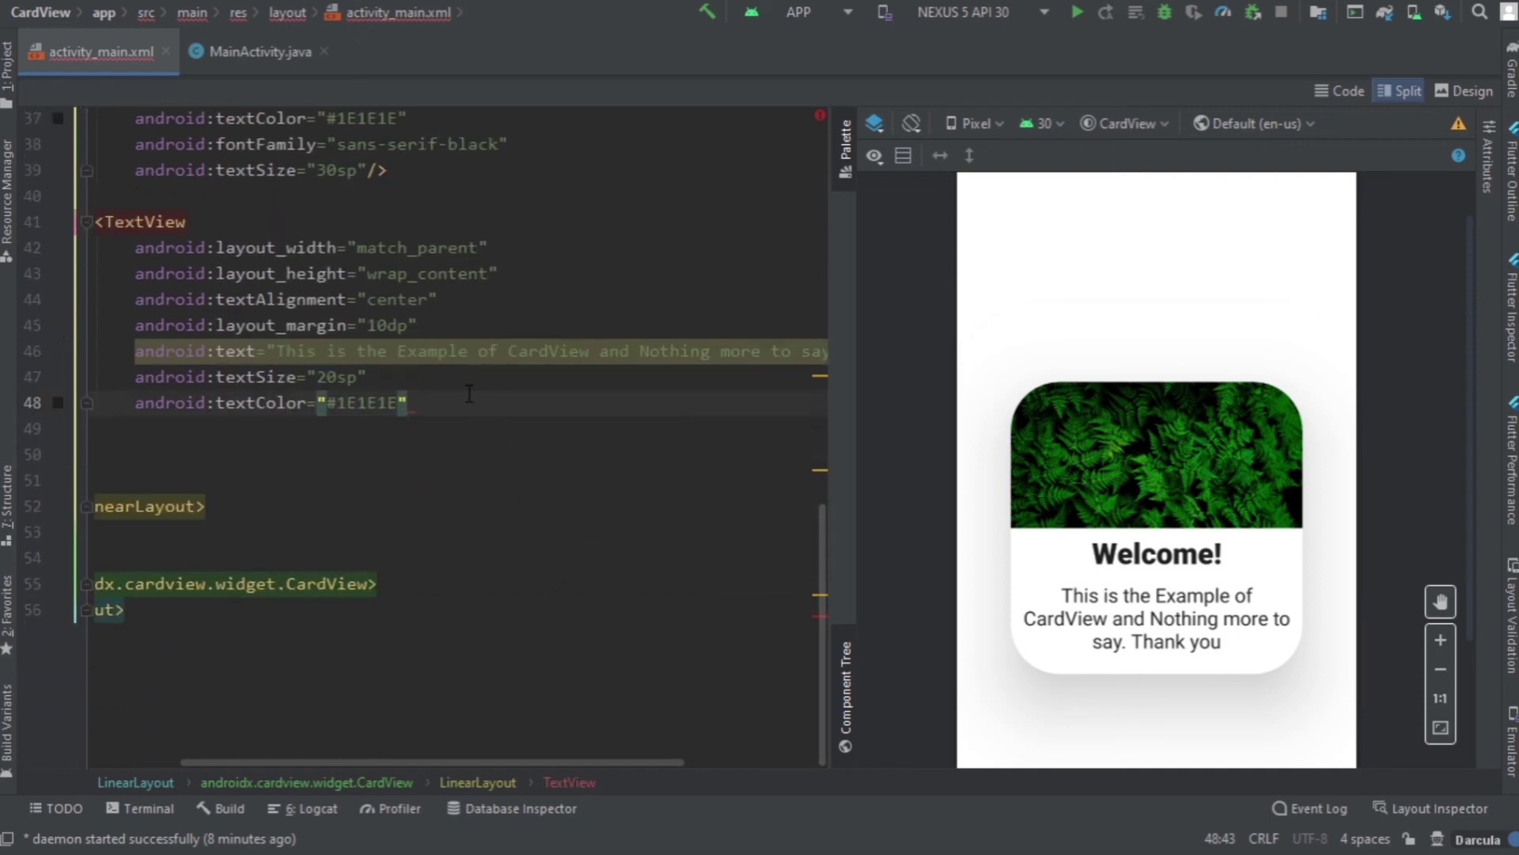
pyautogui.write('/>')
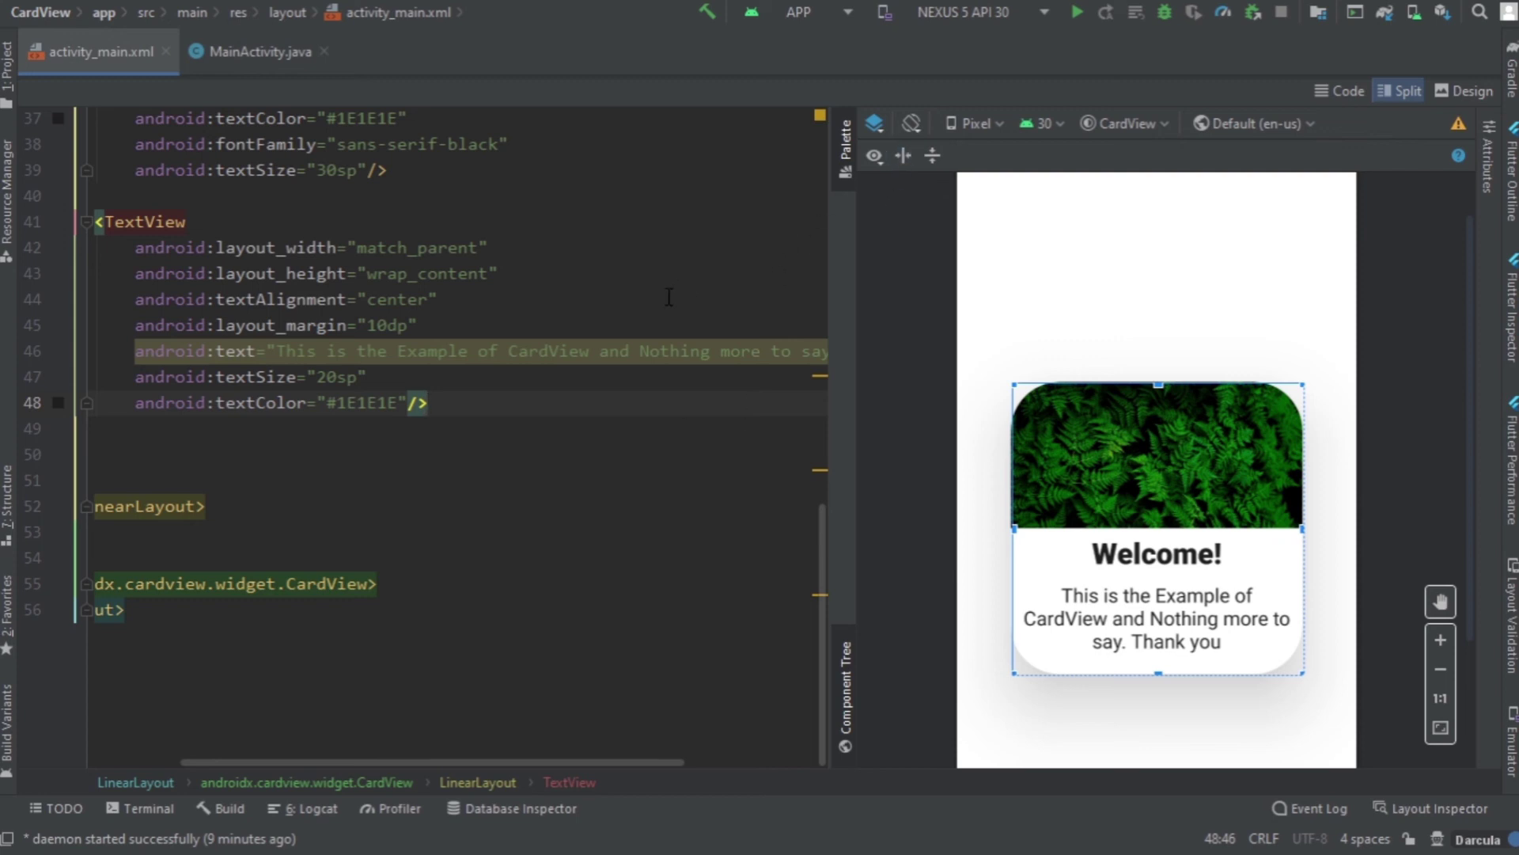
# Step: Run the app on the PIXEL_3A_API_30_X86 emulator
pyautogui.click(1046, 18)
pyautogui.click(960, 105)
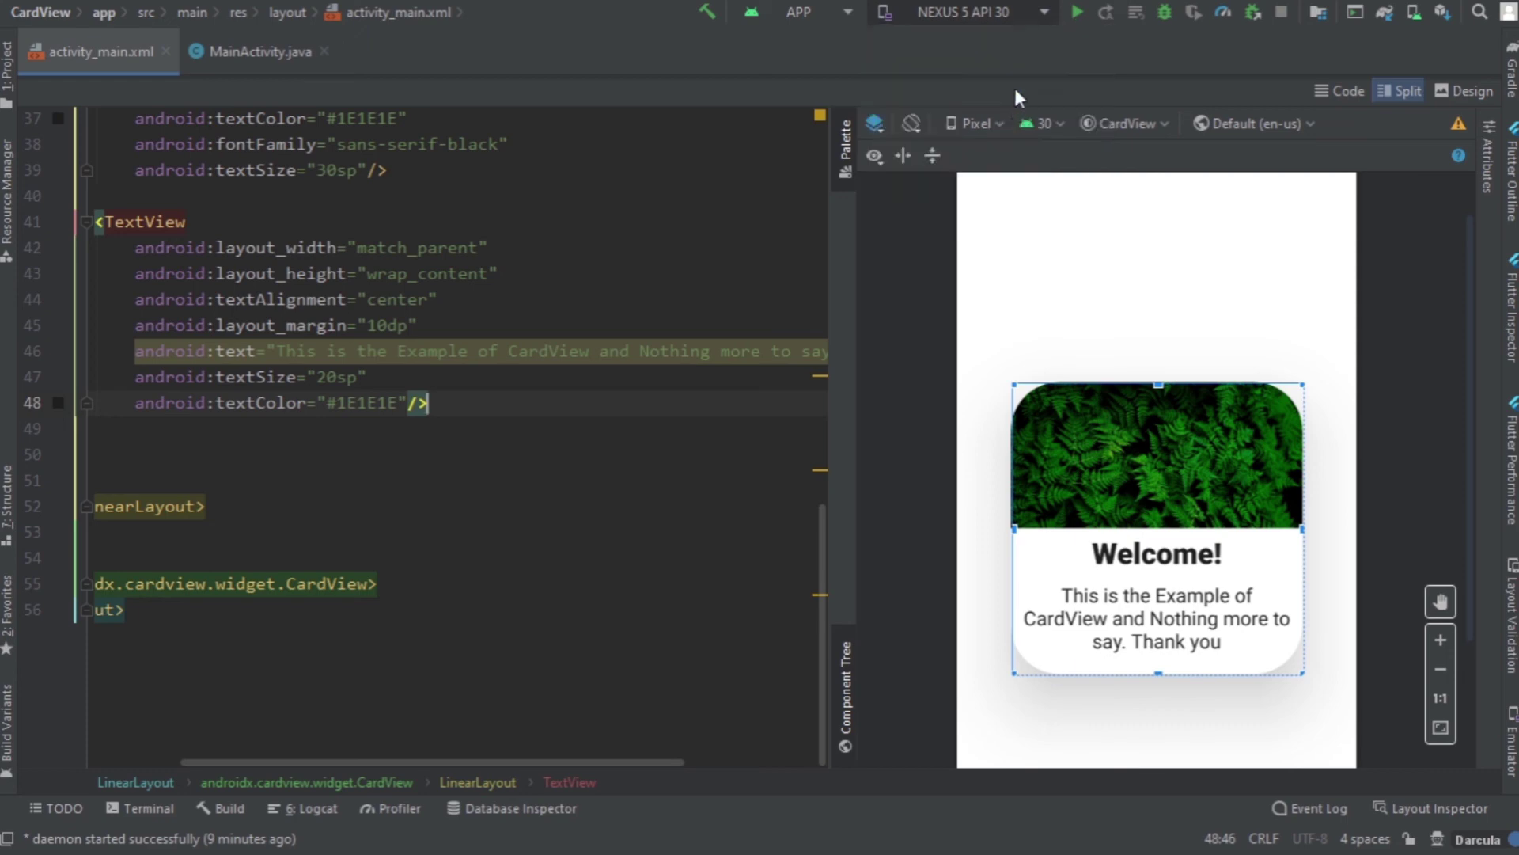
pyautogui.click(1076, 18)
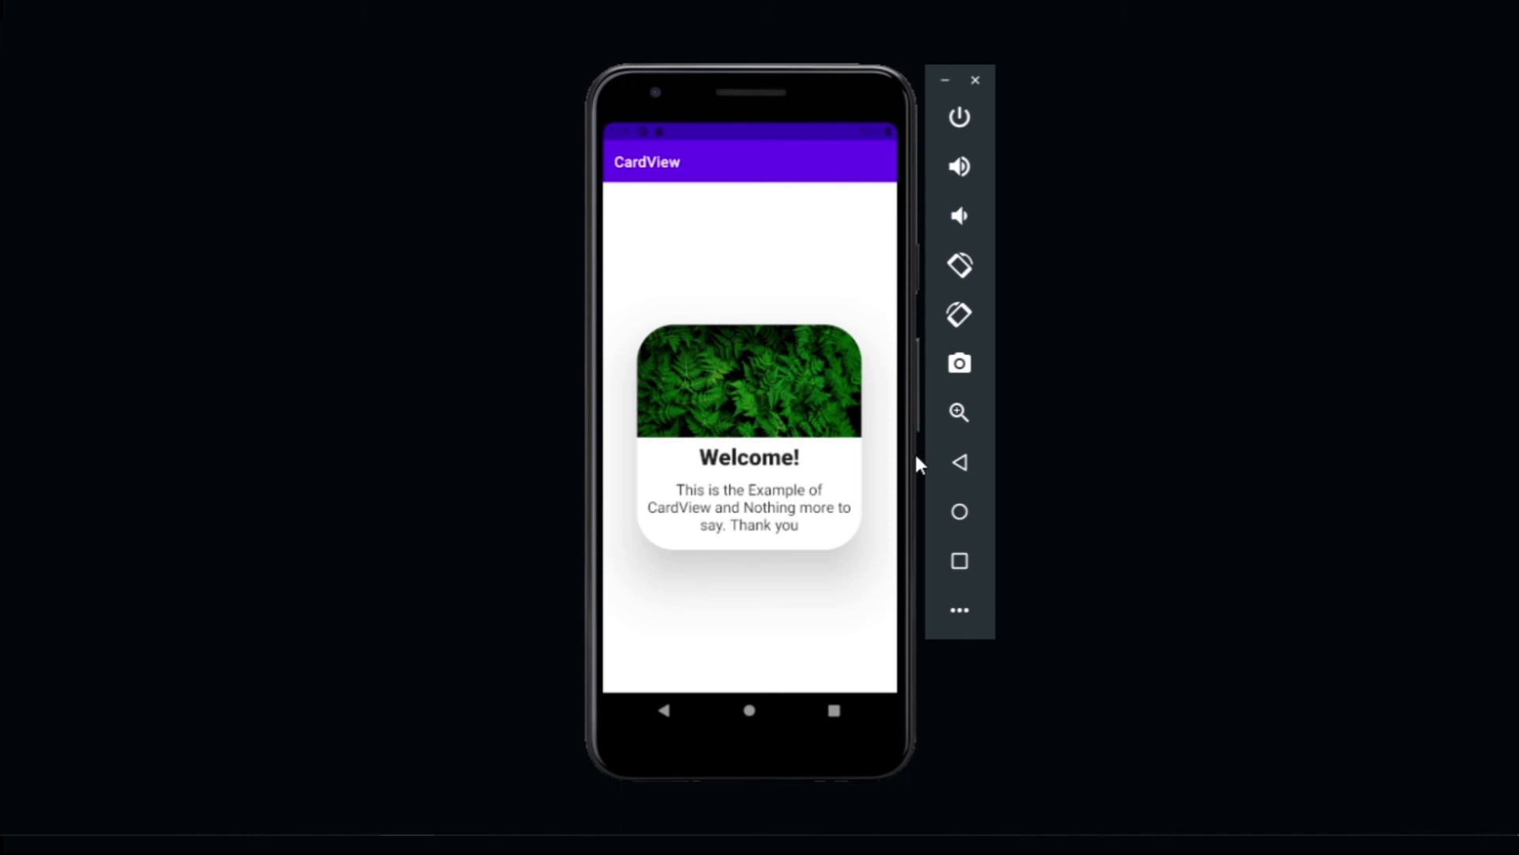
# Step: Zoom in on the emulator's card text, then return to the full phone view
pyautogui.click(959, 411)
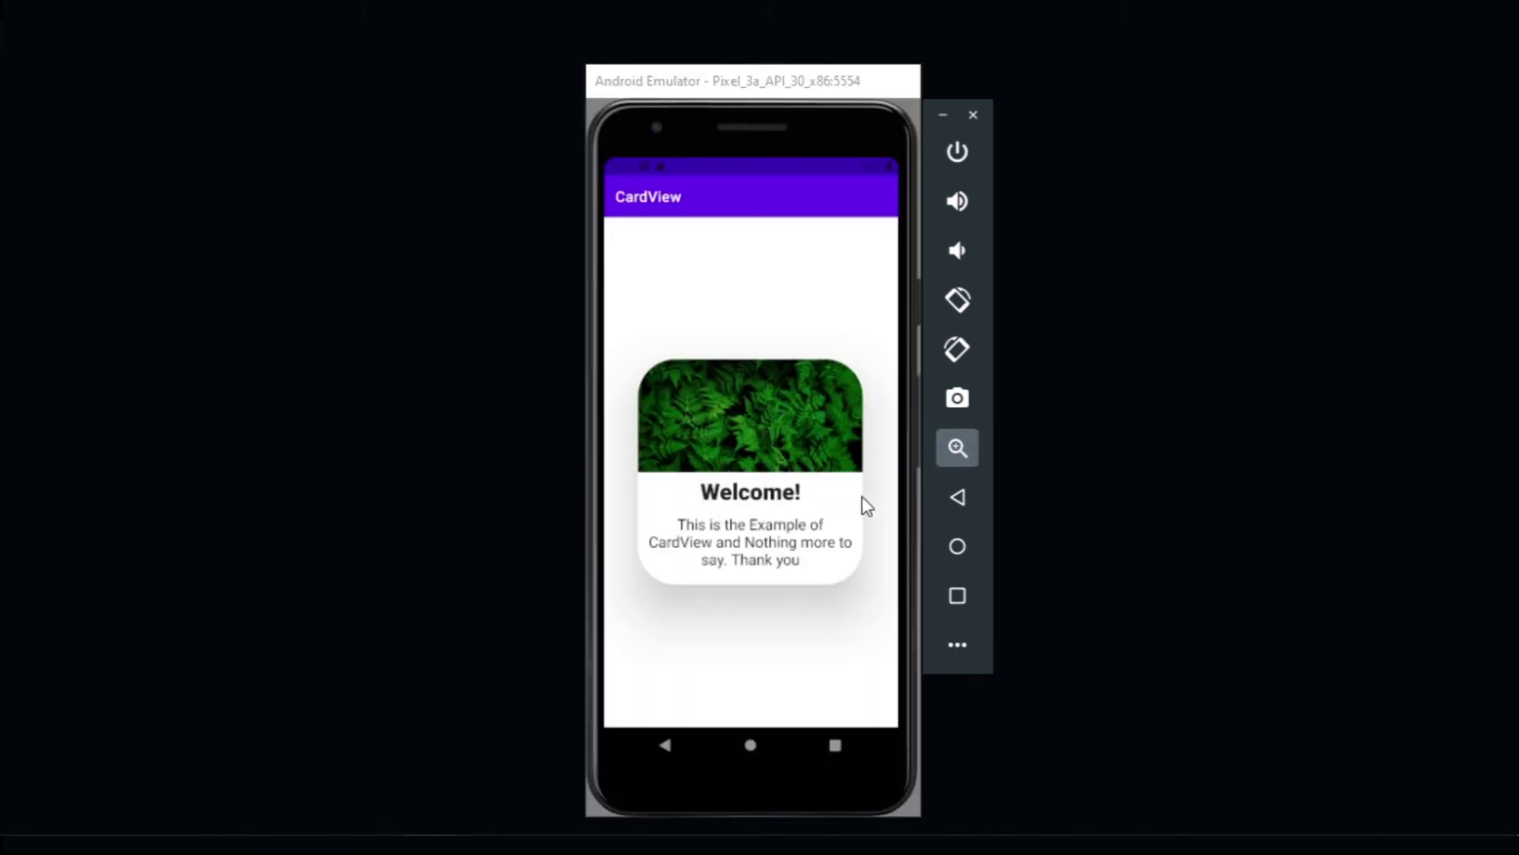
pyautogui.click(715, 557)
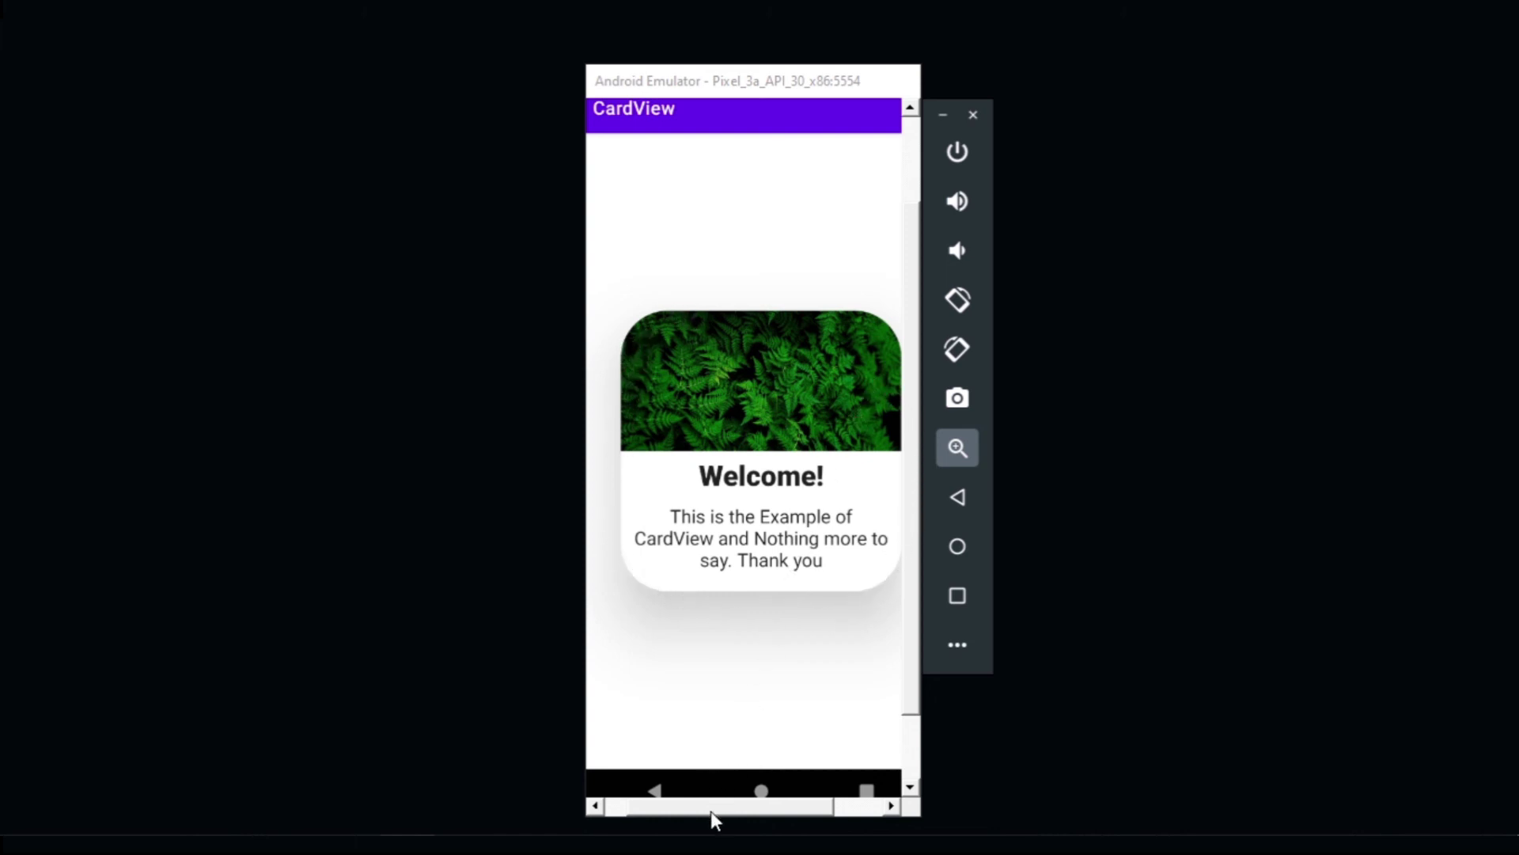
pyautogui.moveTo(712, 811); pyautogui.dragTo(719, 812)
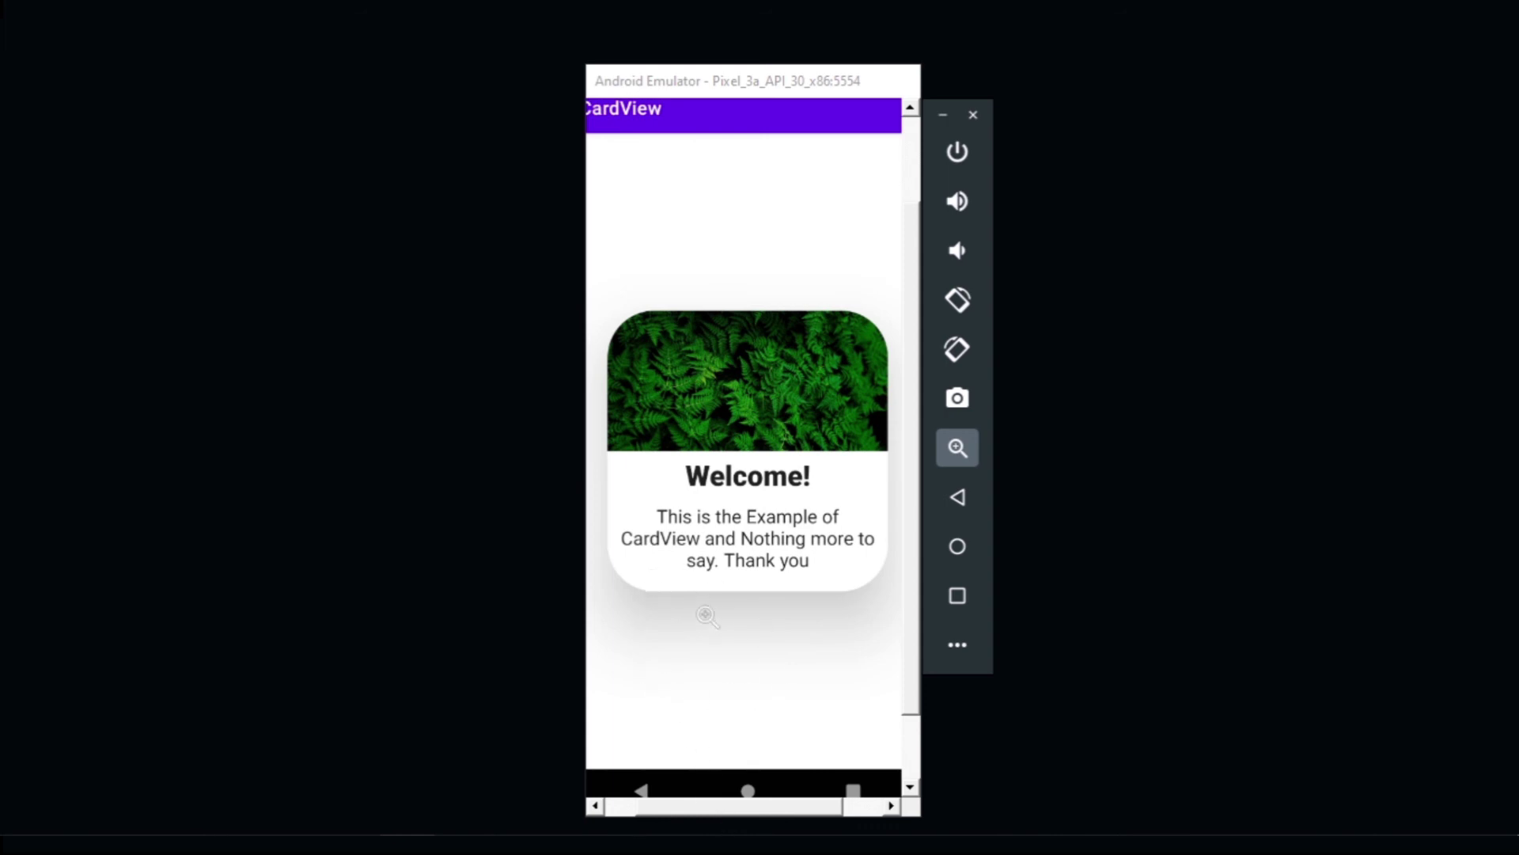
pyautogui.click(956, 452)
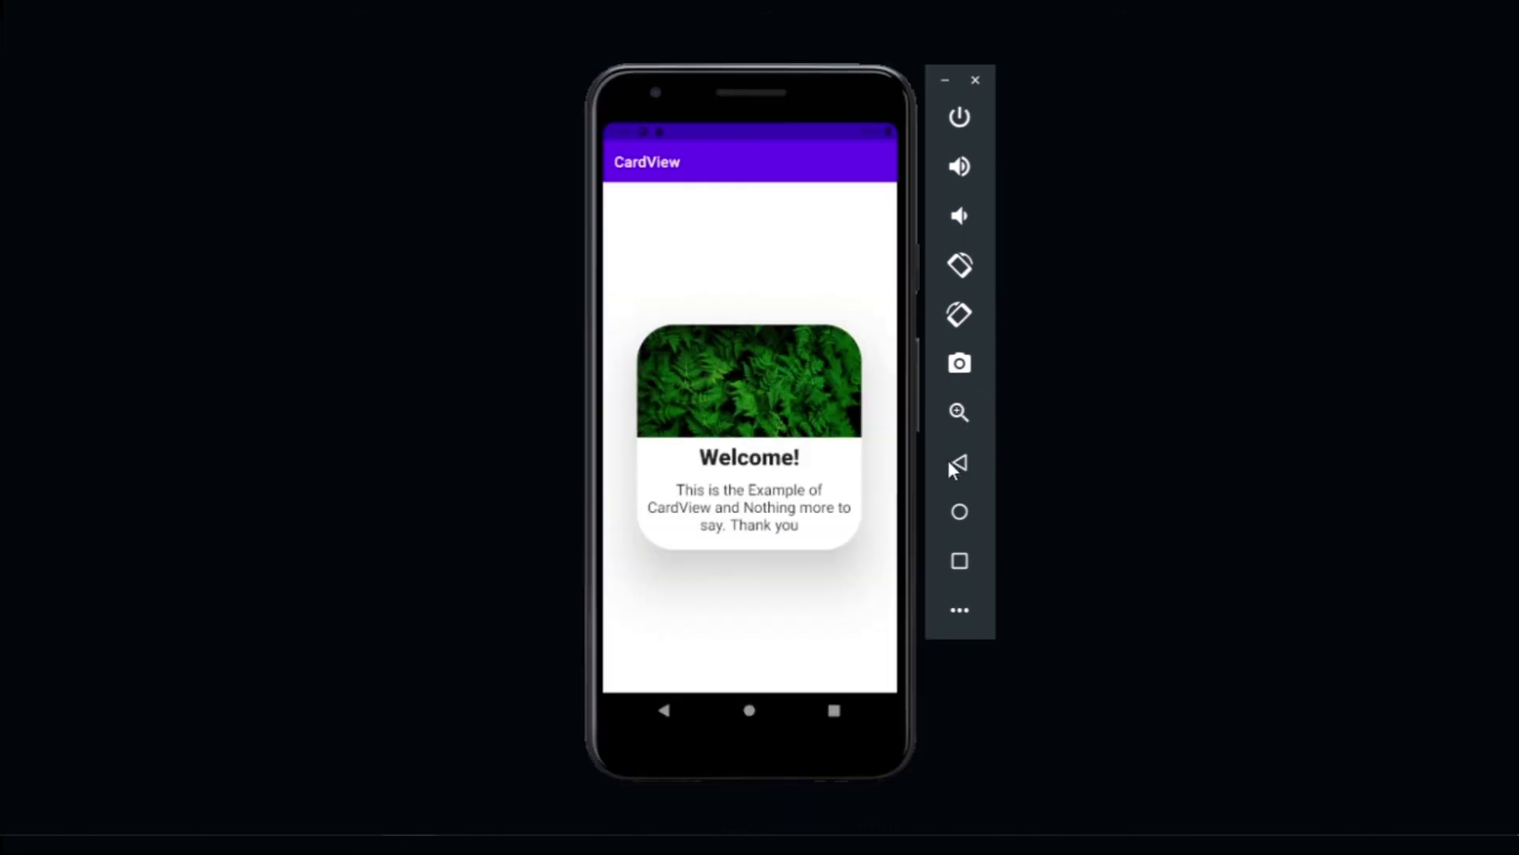